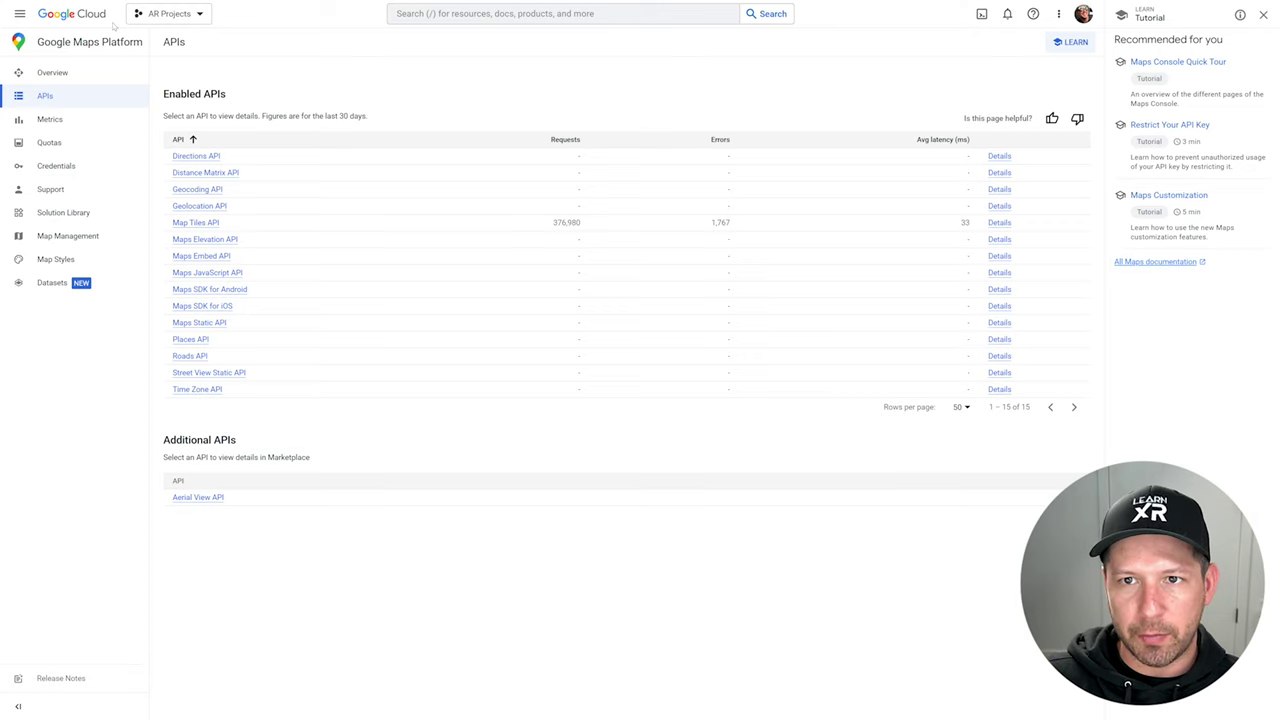
Step: Create a new Google Cloud project named 'AR Prototype - YouTube'
left_click(145, 13)
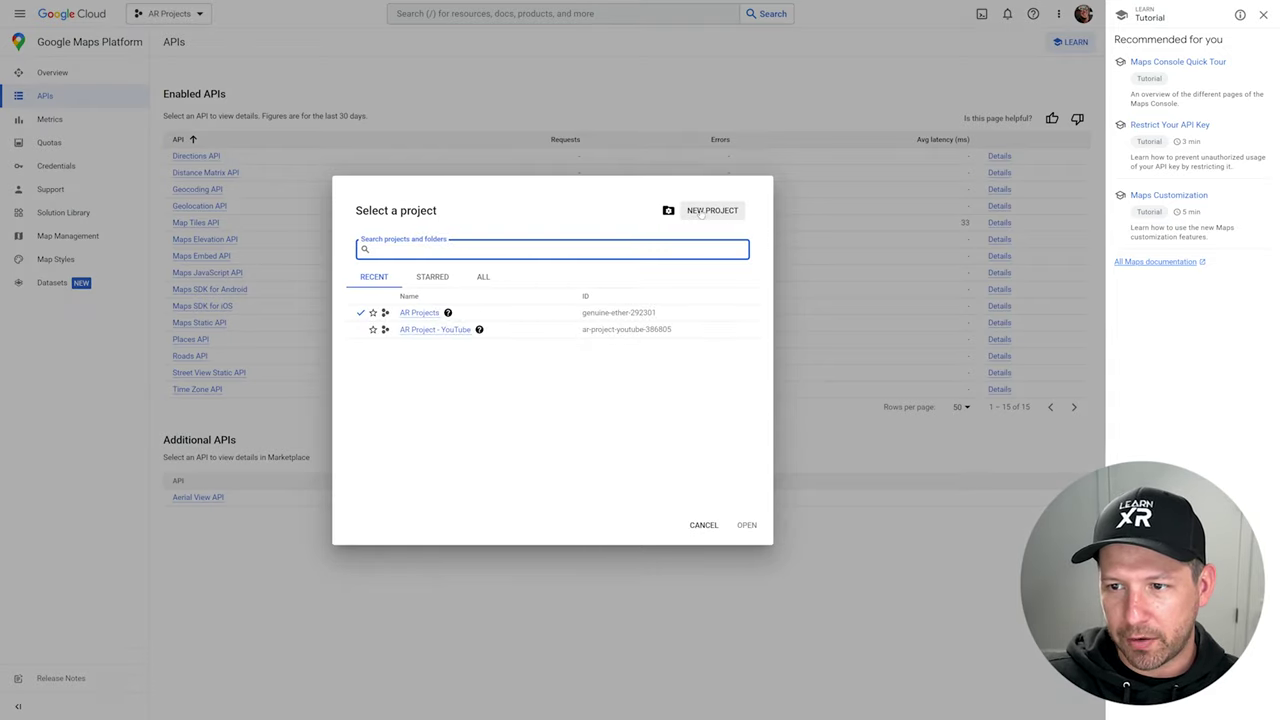
left_click(700, 212)
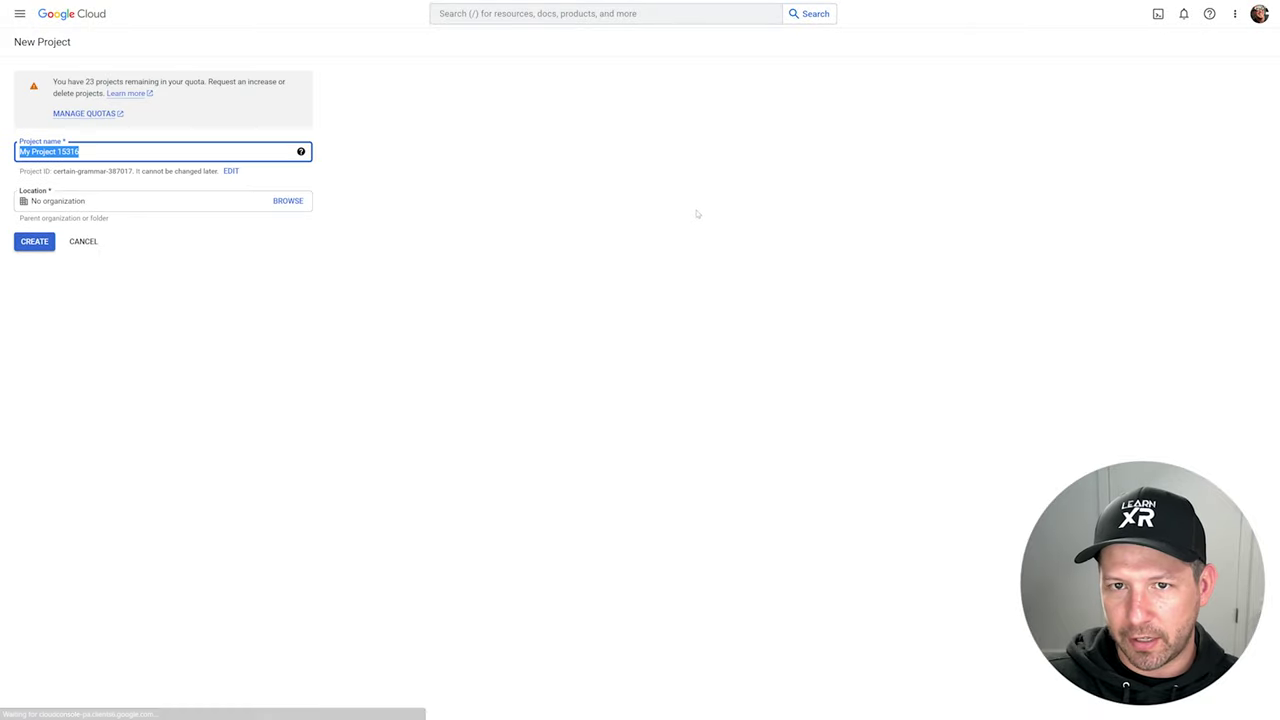
type("A")
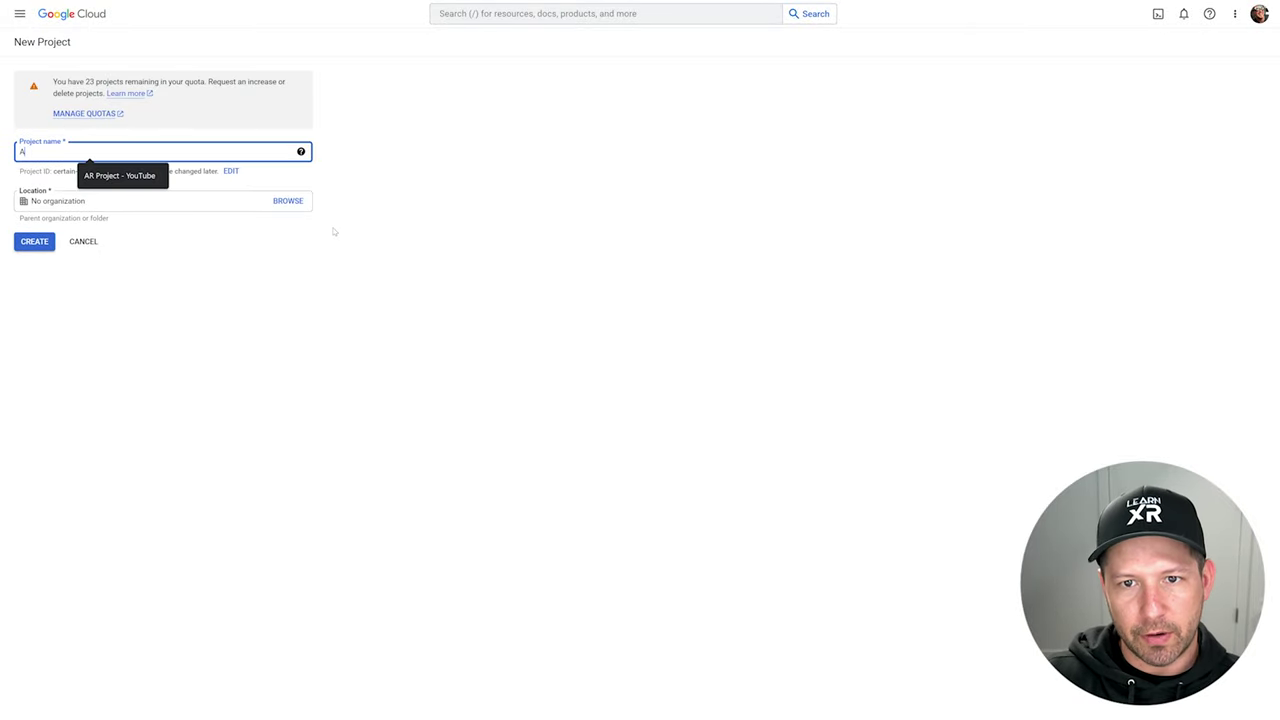
type("R Prototype - YouTube")
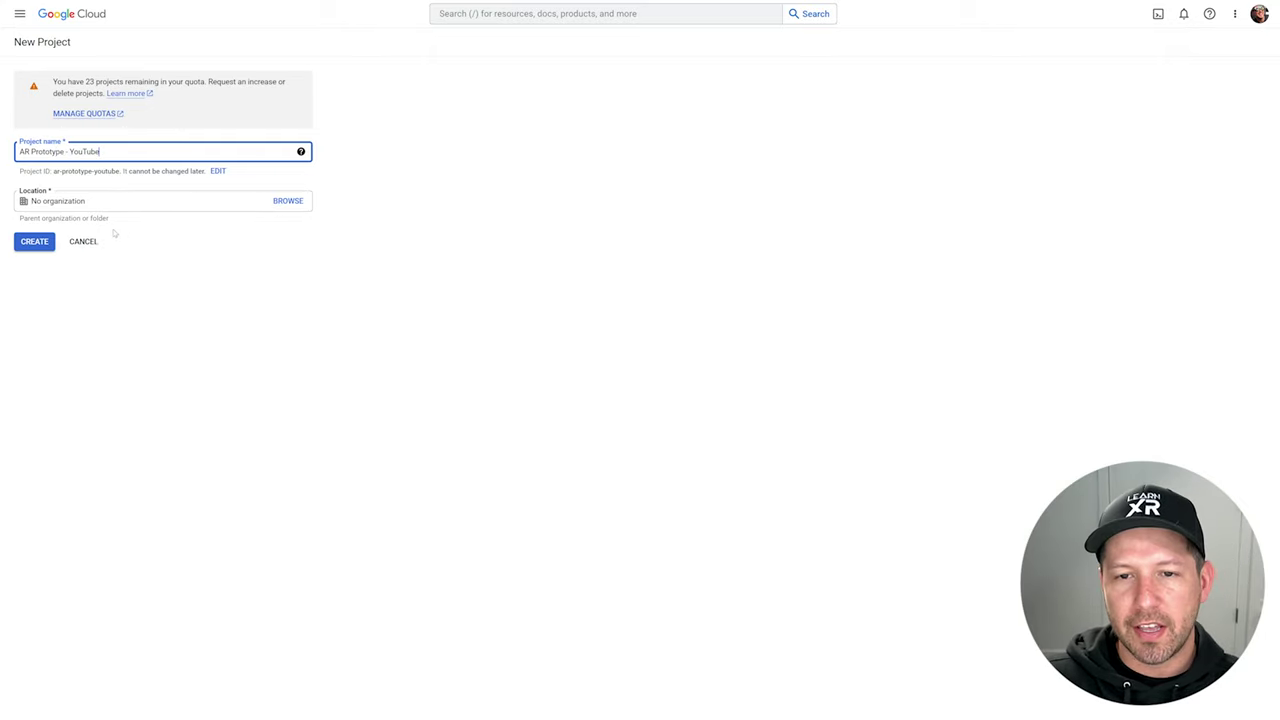
left_click(34, 242)
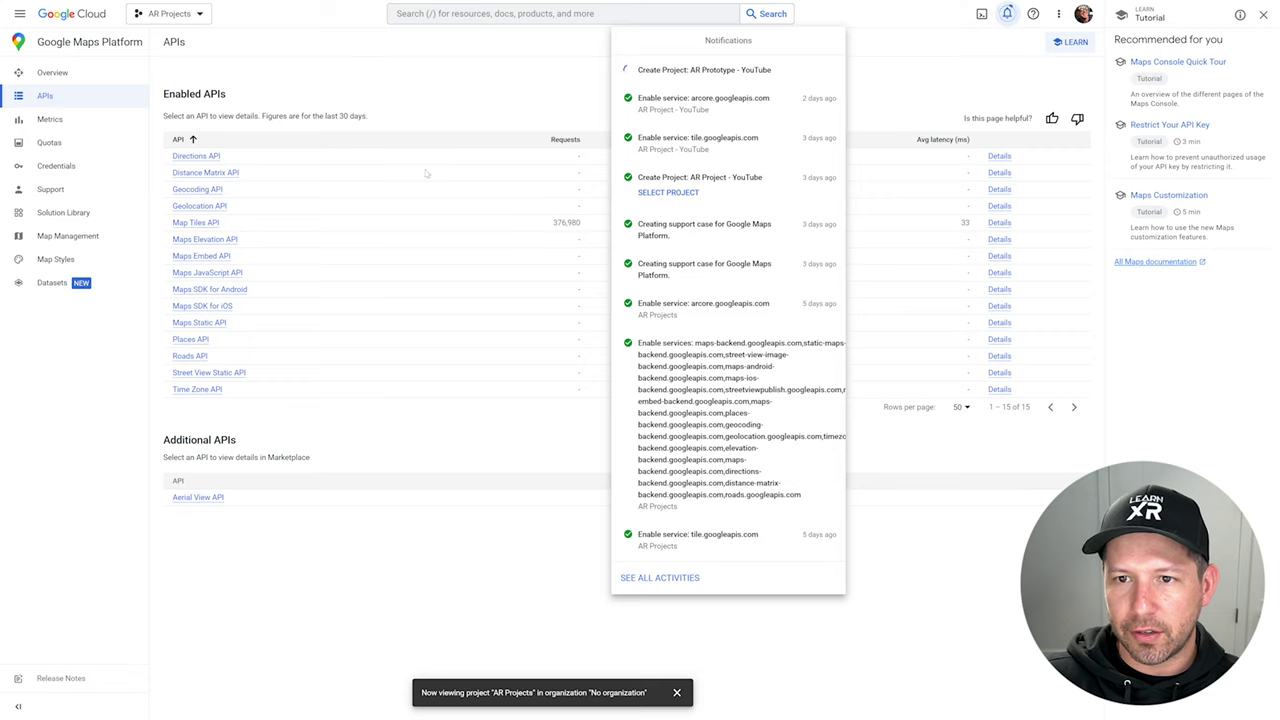
left_click(452, 87)
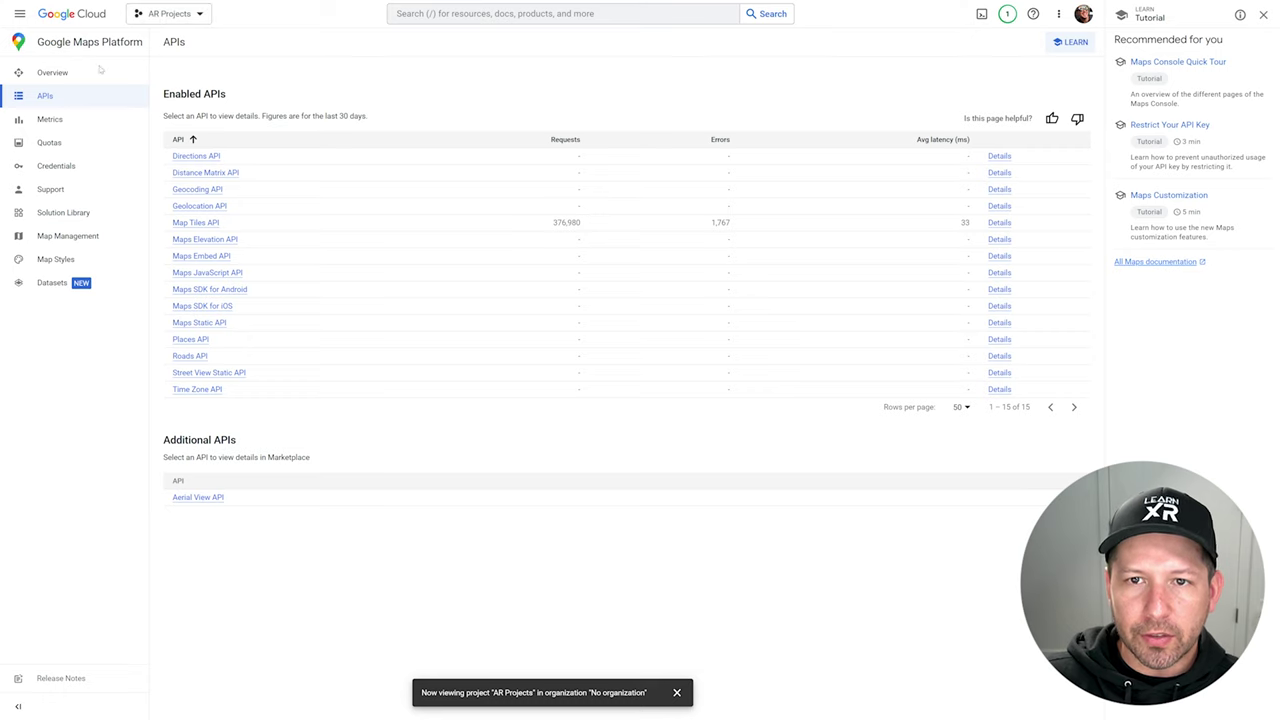
Step: Search the API Library for 'Tiles' and open the Map Tiles API page
left_click(19, 13)
mouse_move(57, 140)
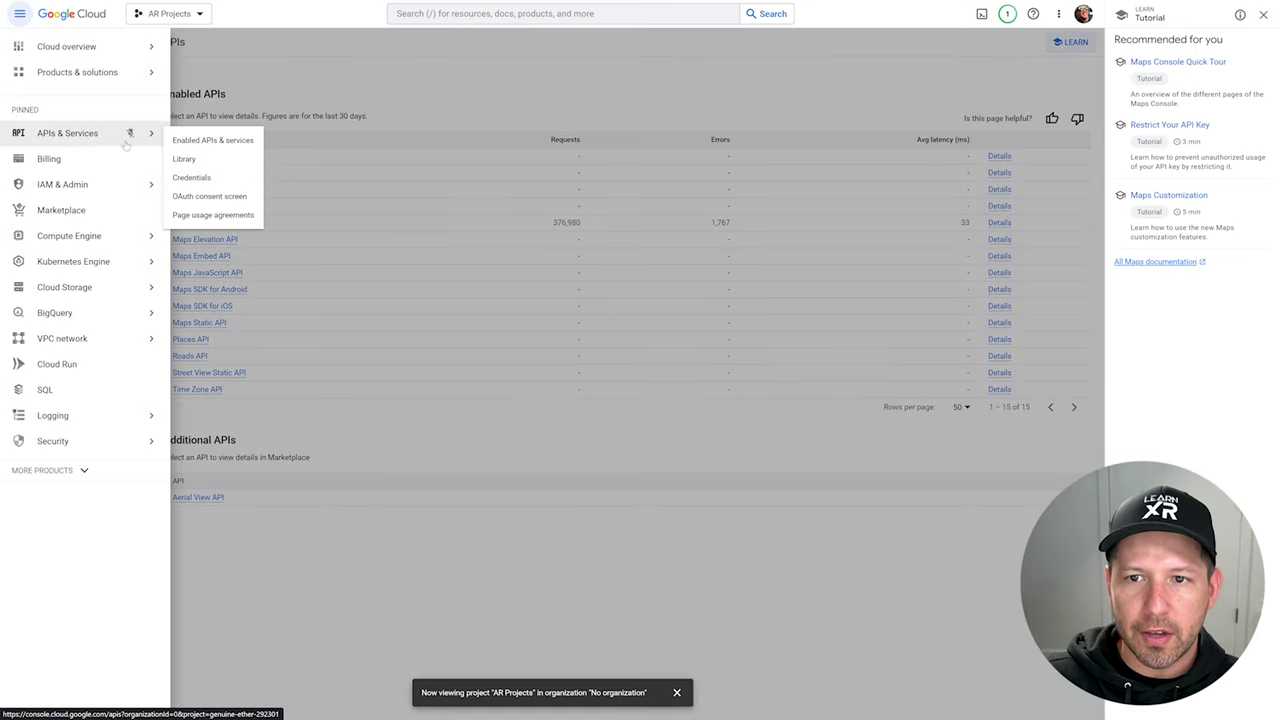
left_click(190, 160)
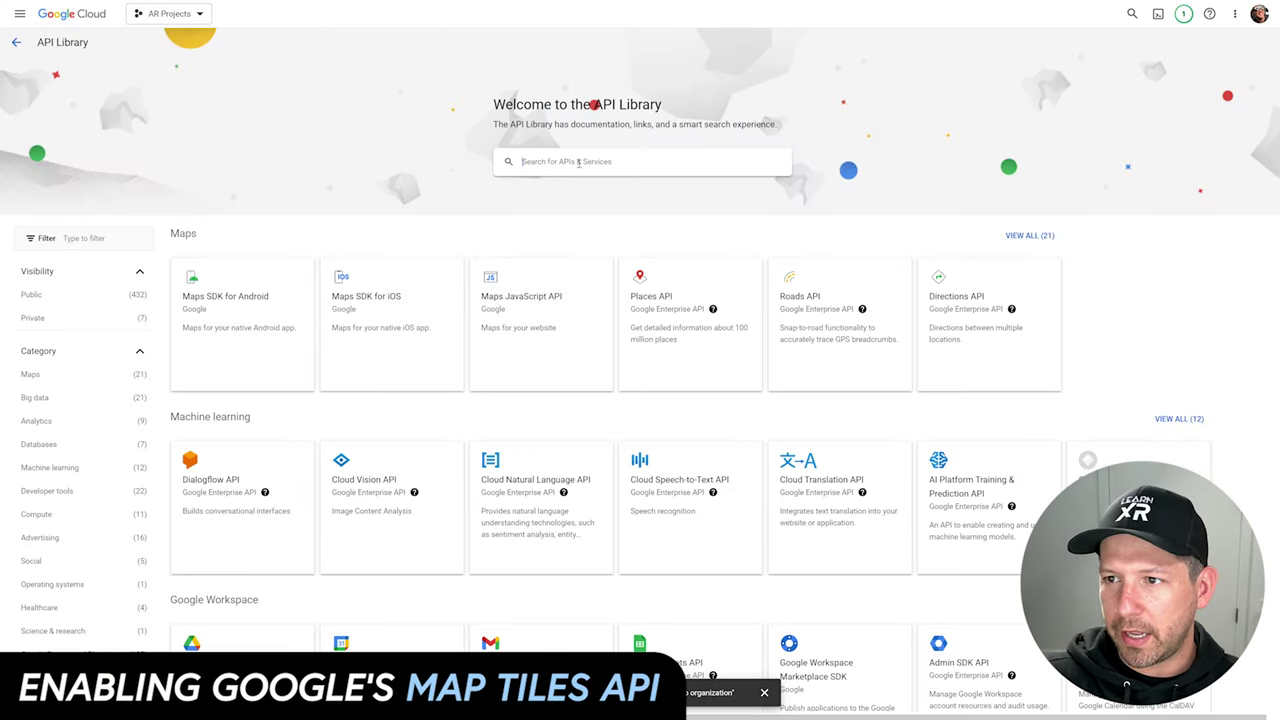
type("Tiles")
key("Return")
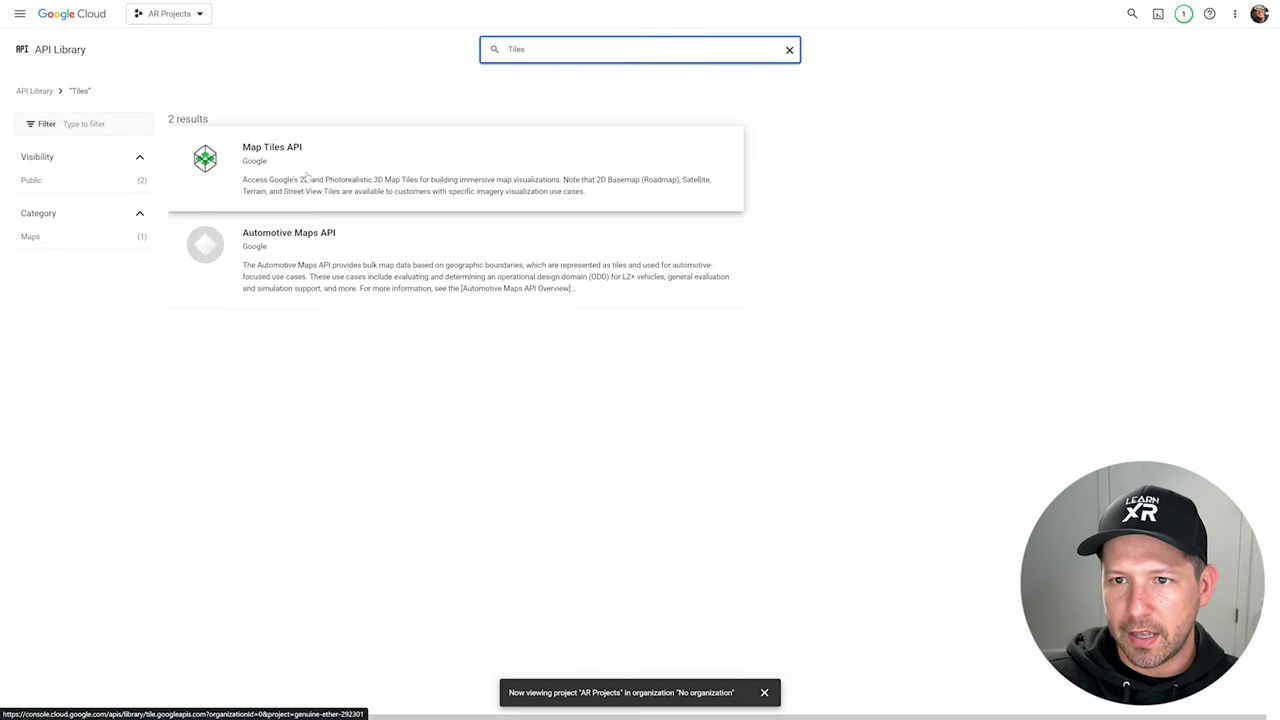
left_click(305, 172)
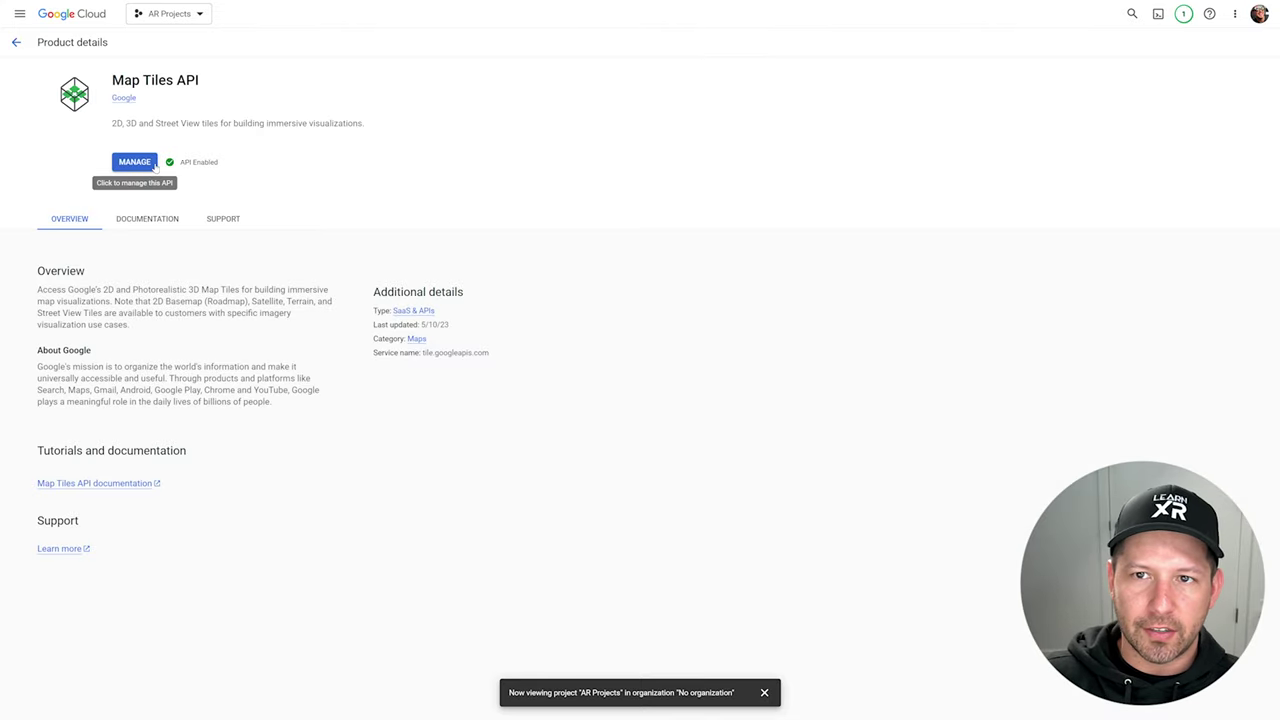
Step: Switch to the AR Prototype - YouTube project and start enabling Map Tiles API
left_click(170, 14)
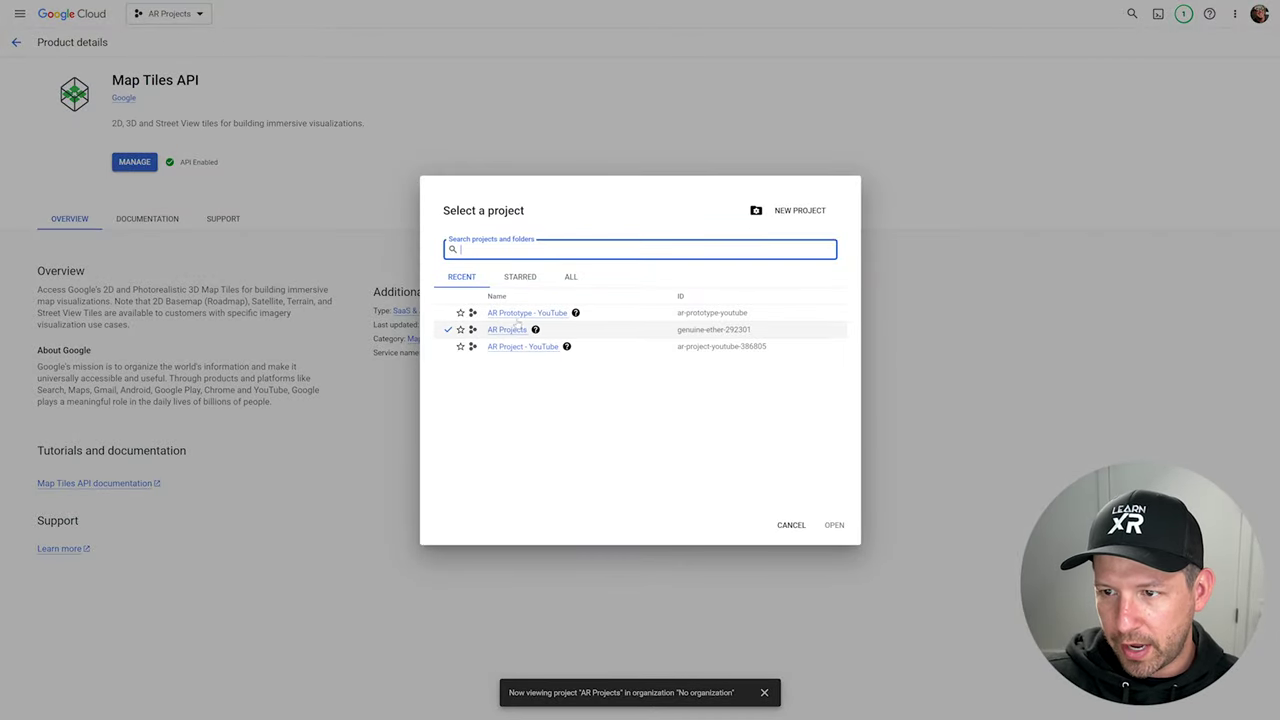
left_click(517, 313)
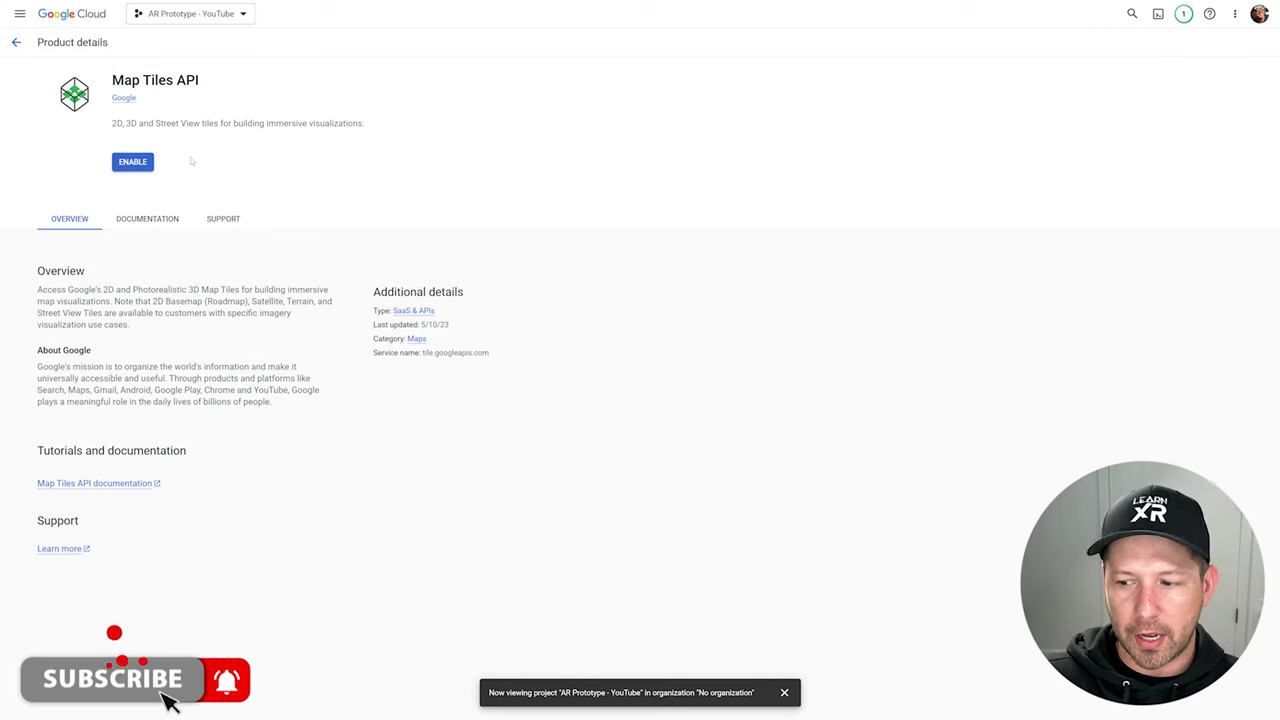
left_click(133, 162)
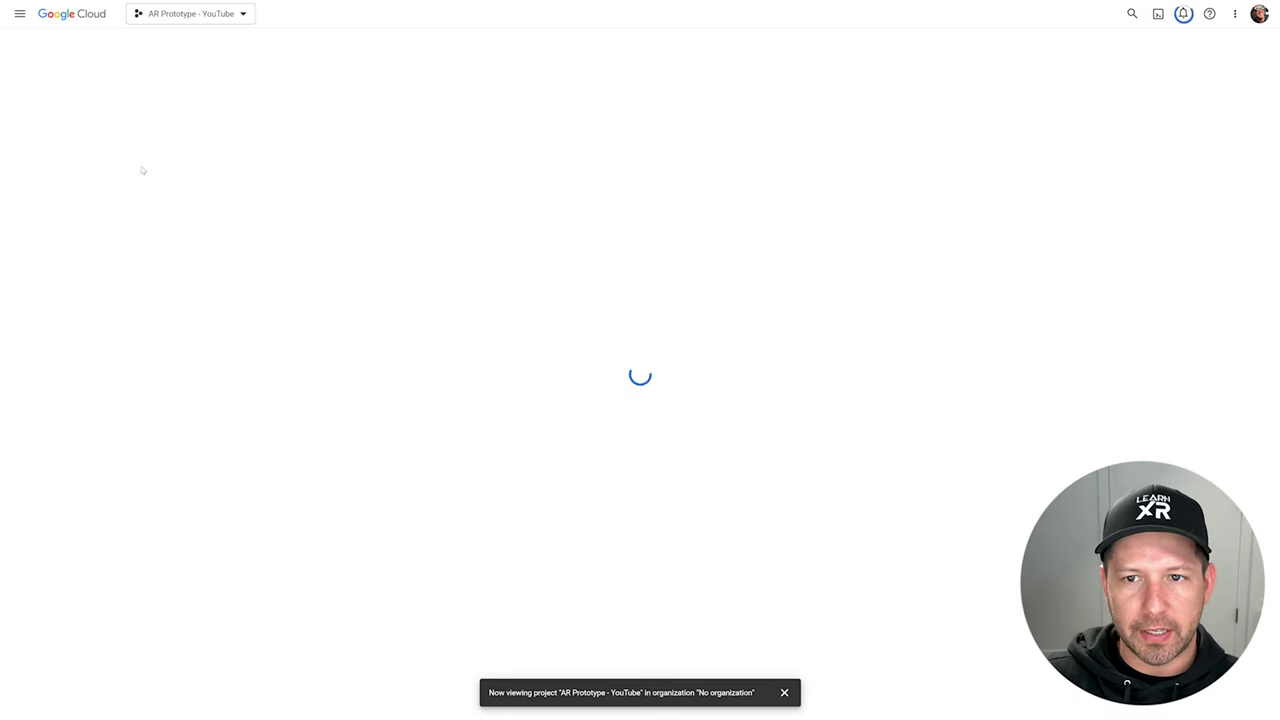
Step: Enable Map Tiles API, copy its generated key, skip restricting it, and list enabled Maps APIs
left_click(140, 166)
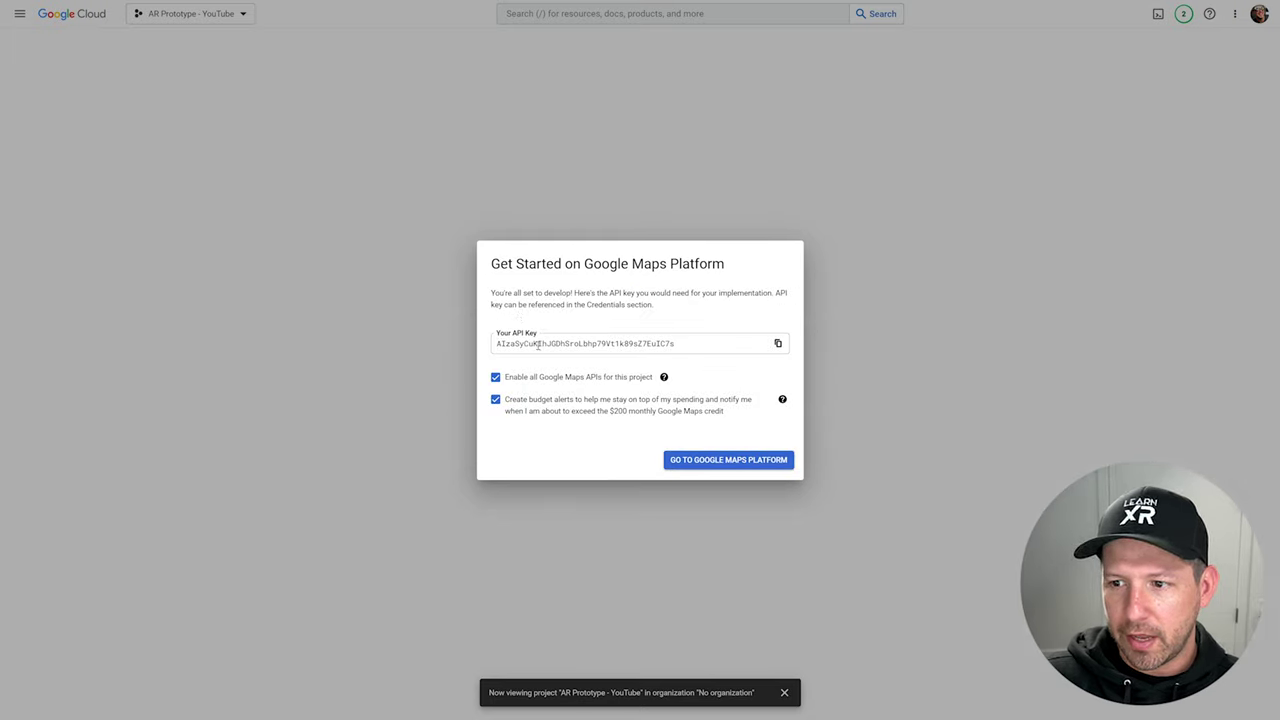
double_click(546, 345)
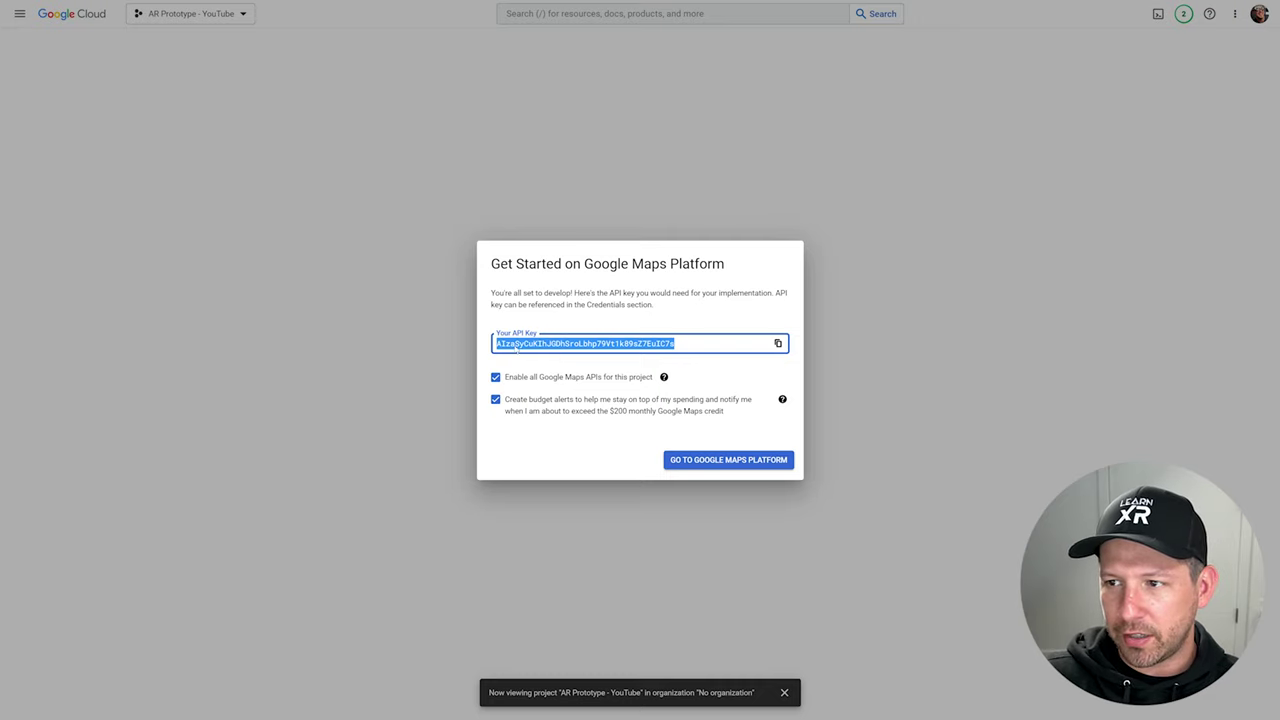
left_click(321, 396)
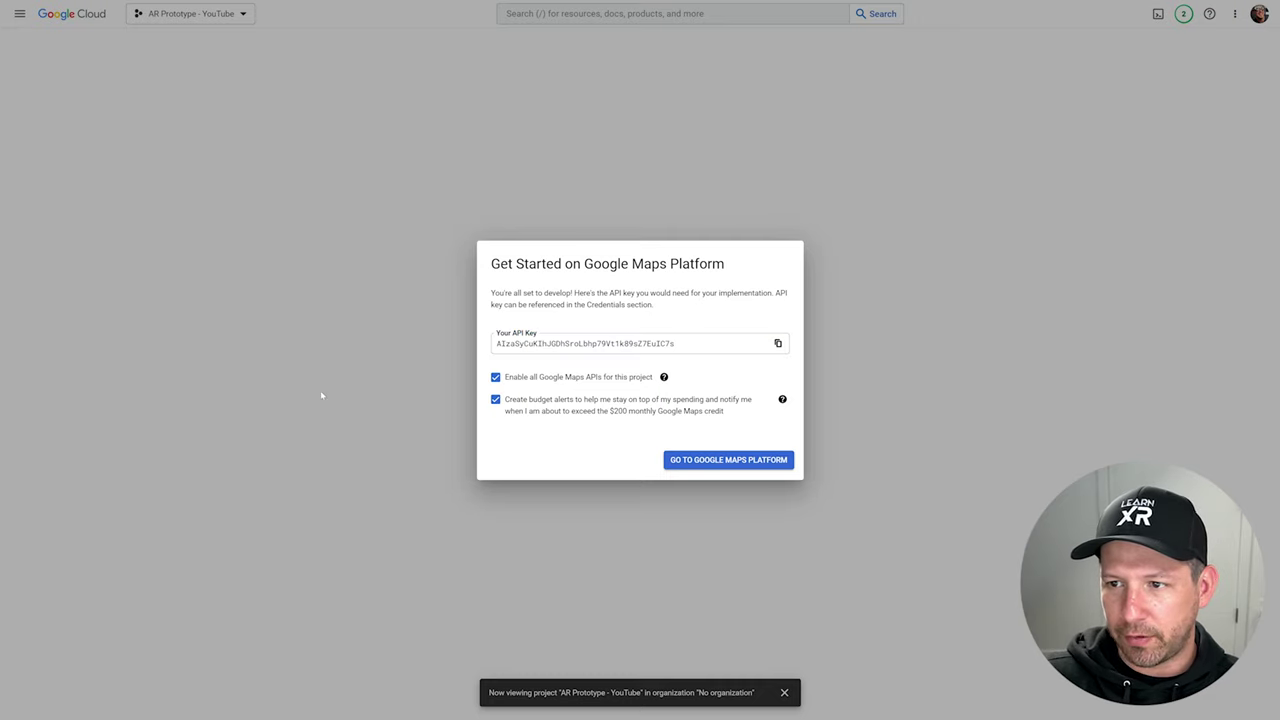
left_click(680, 462)
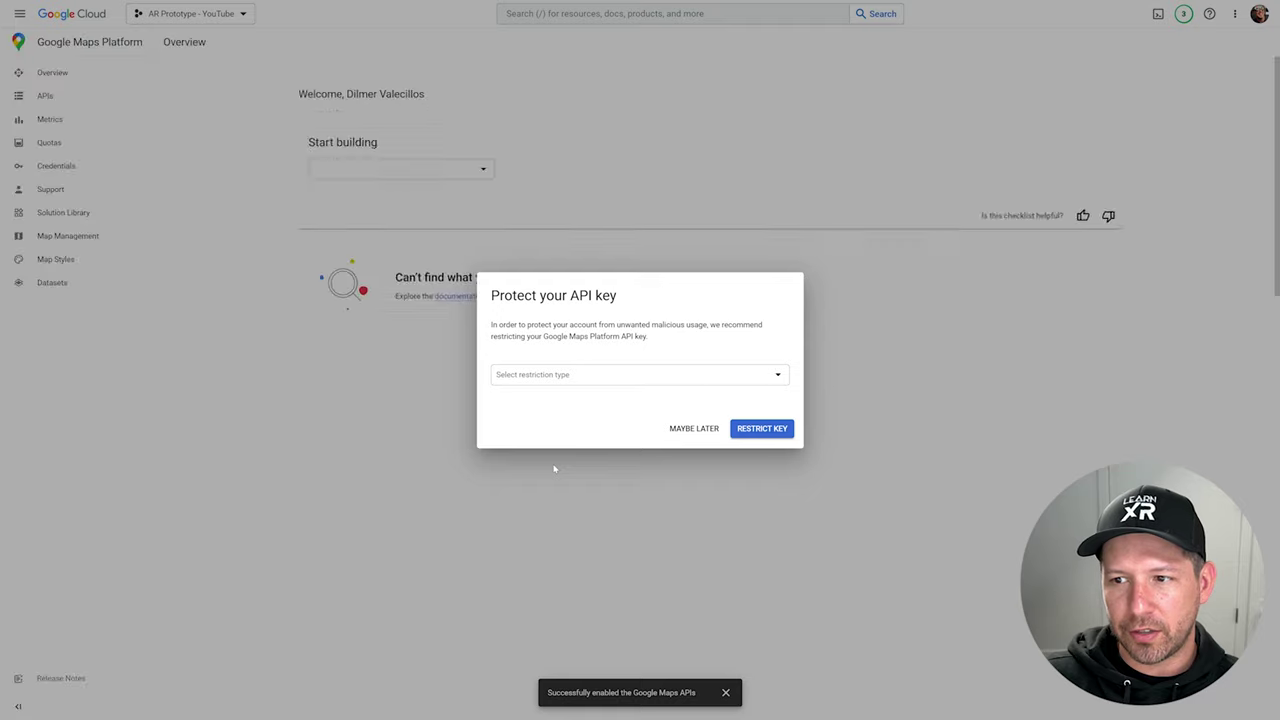
left_click(692, 429)
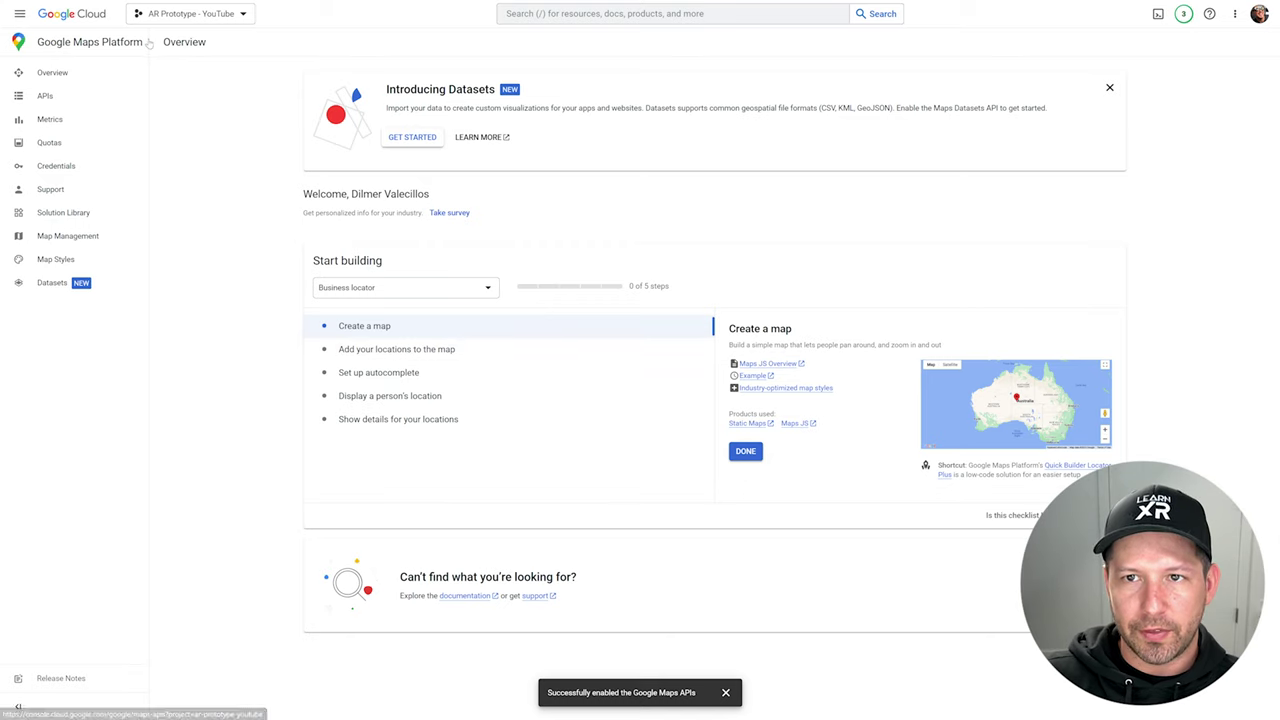
left_click(82, 96)
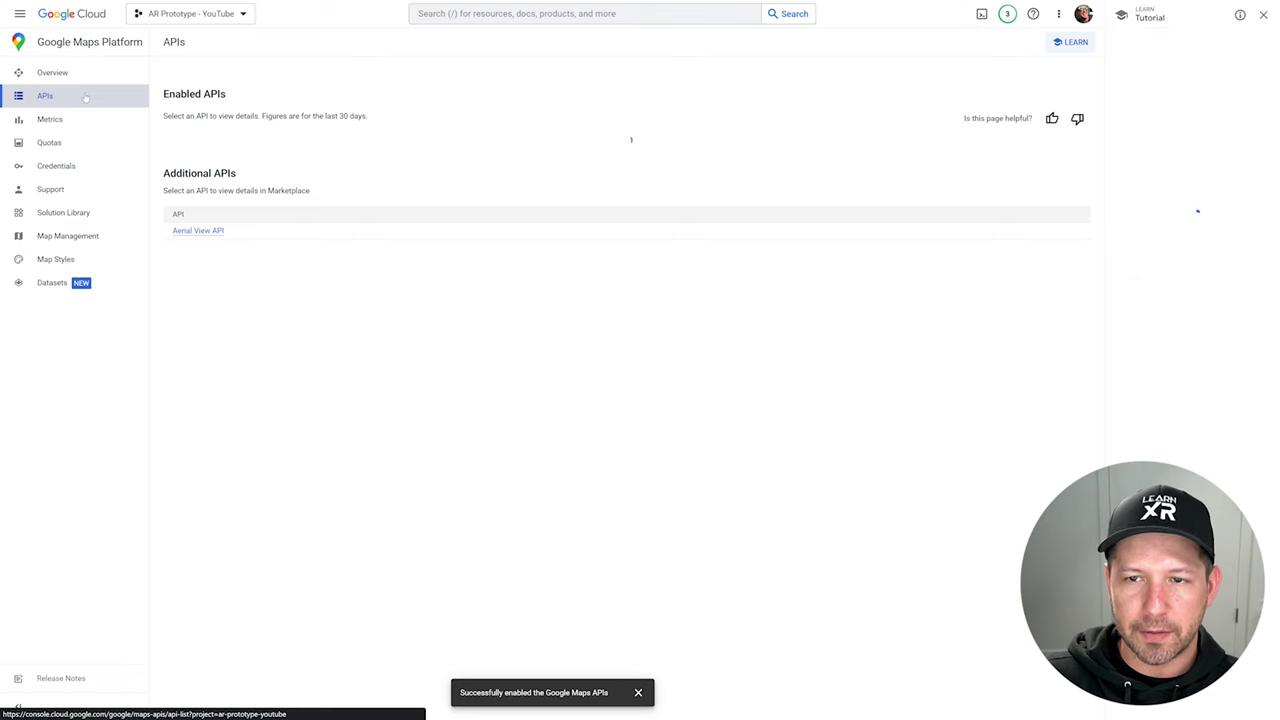
Step: Search the API Library for 'AR Core' and enable the ARCore API
left_click(19, 13)
mouse_move(93, 141)
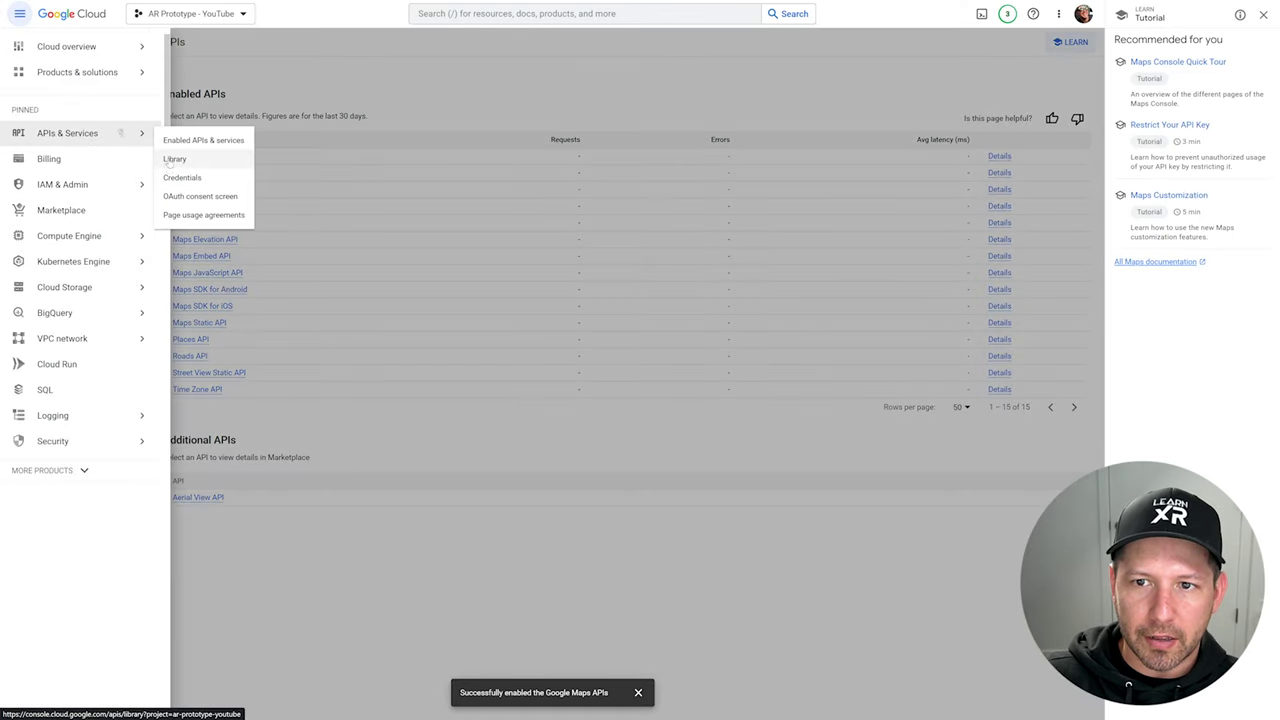
left_click(178, 159)
left_click(579, 160)
type("AR")
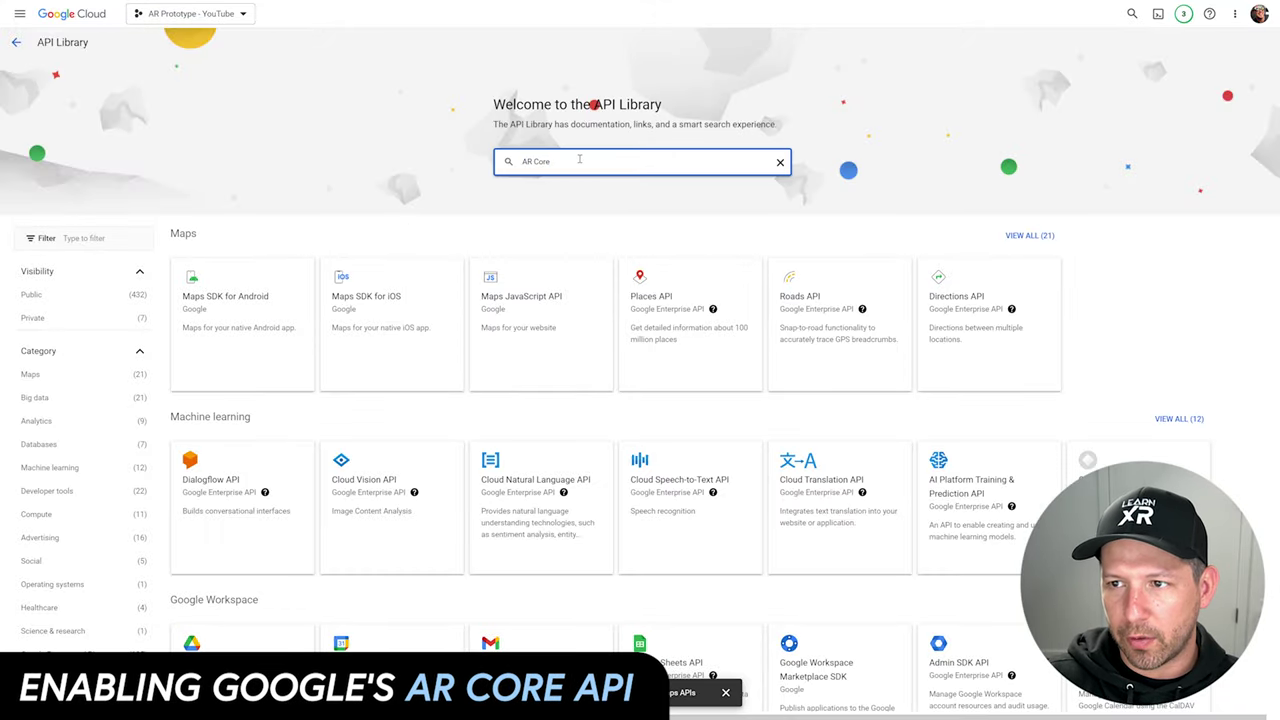
type(" Core")
key("Return")
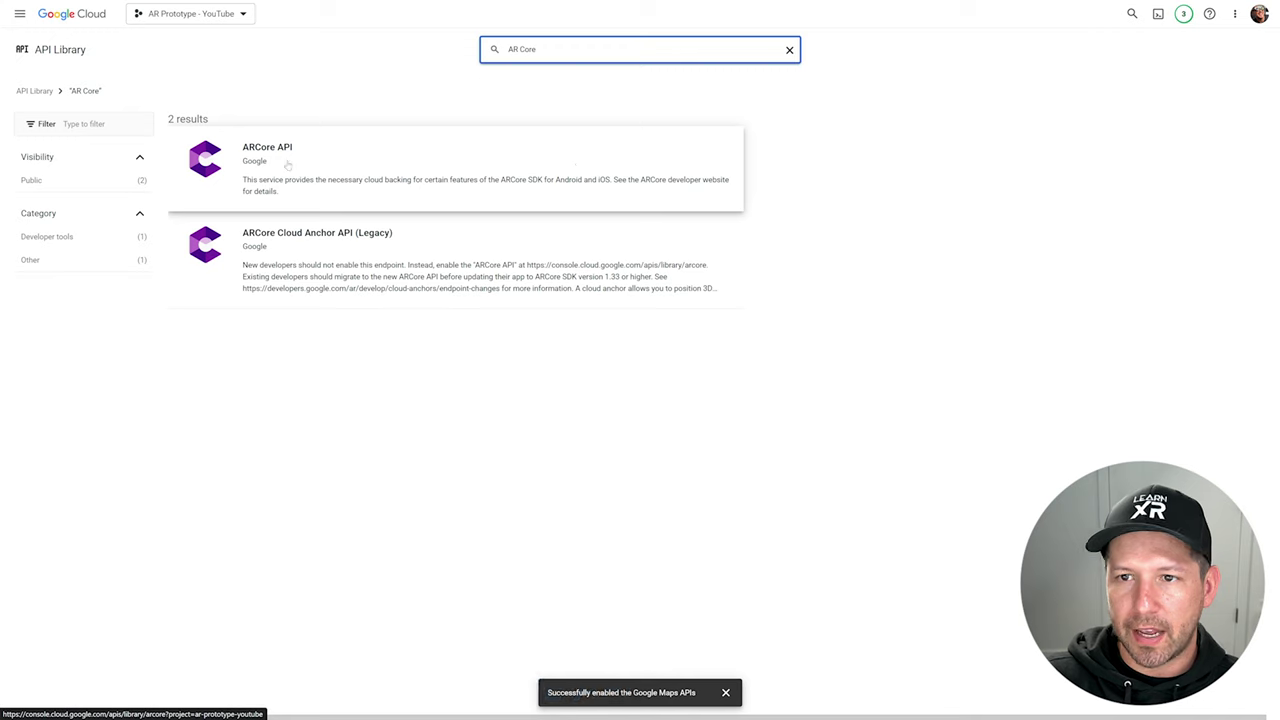
left_click(277, 178)
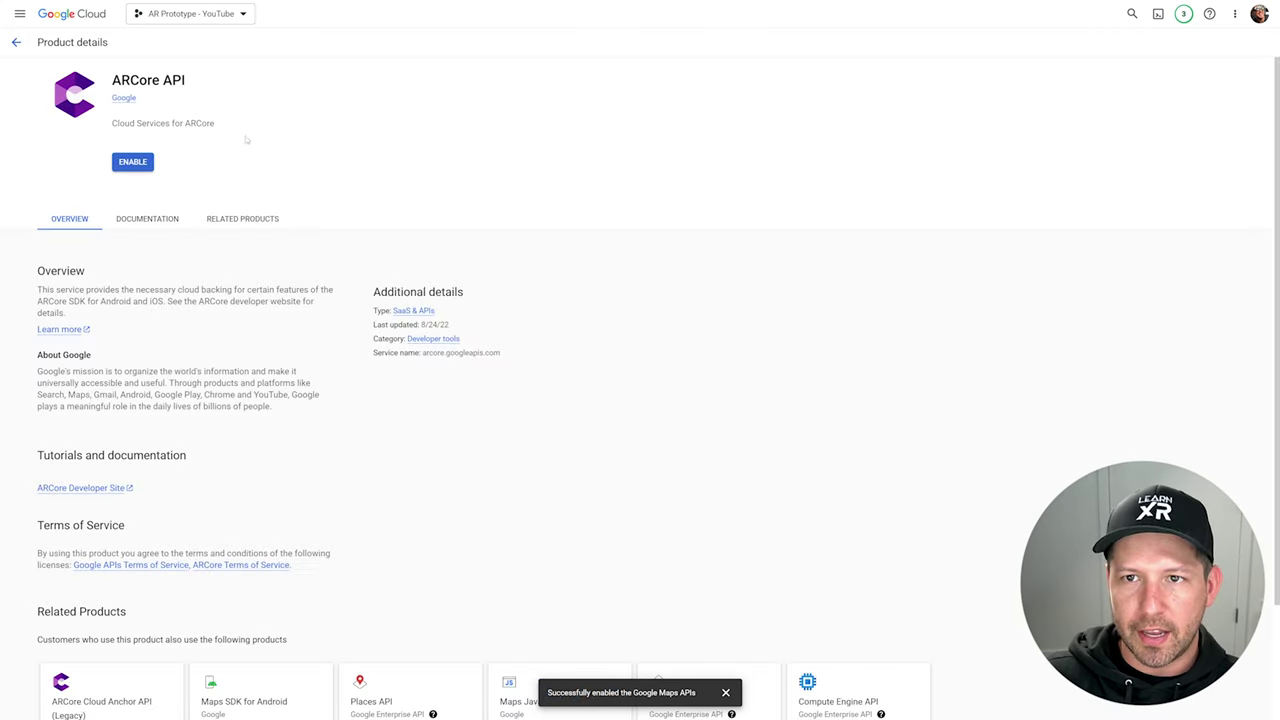
left_click(131, 163)
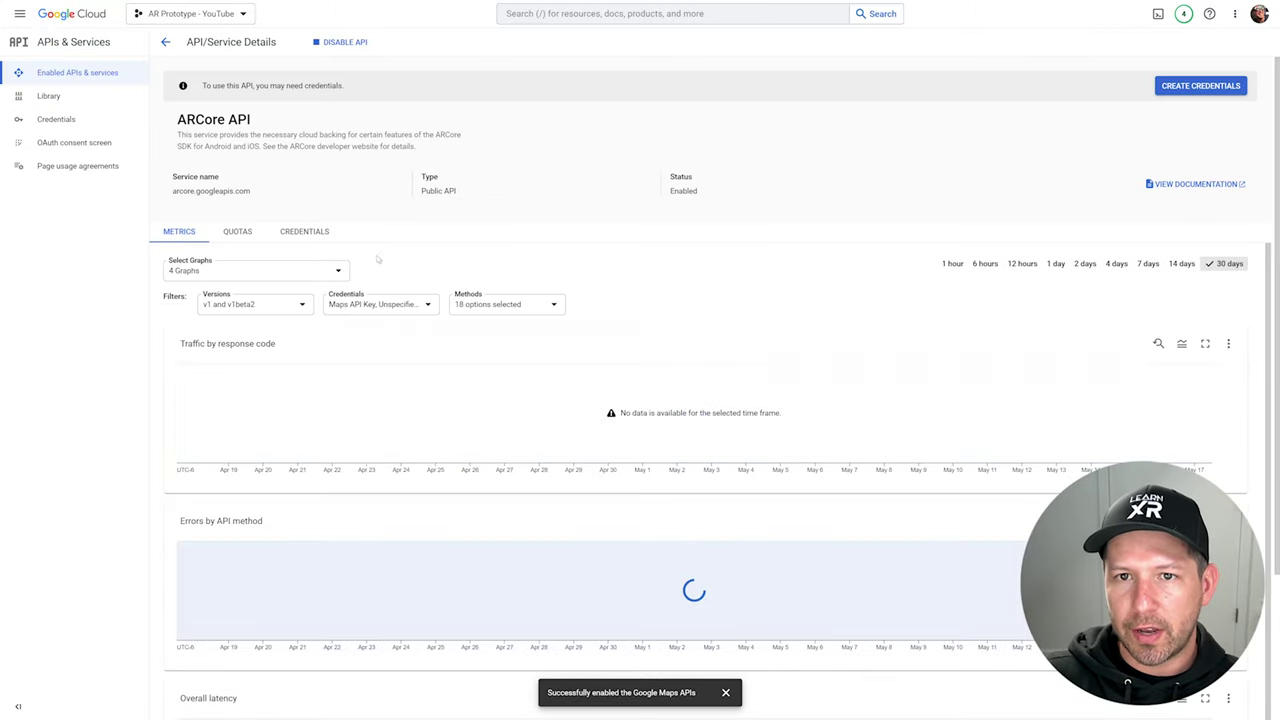
Step: Create a new API key under Credentials and copy it
left_click(77, 120)
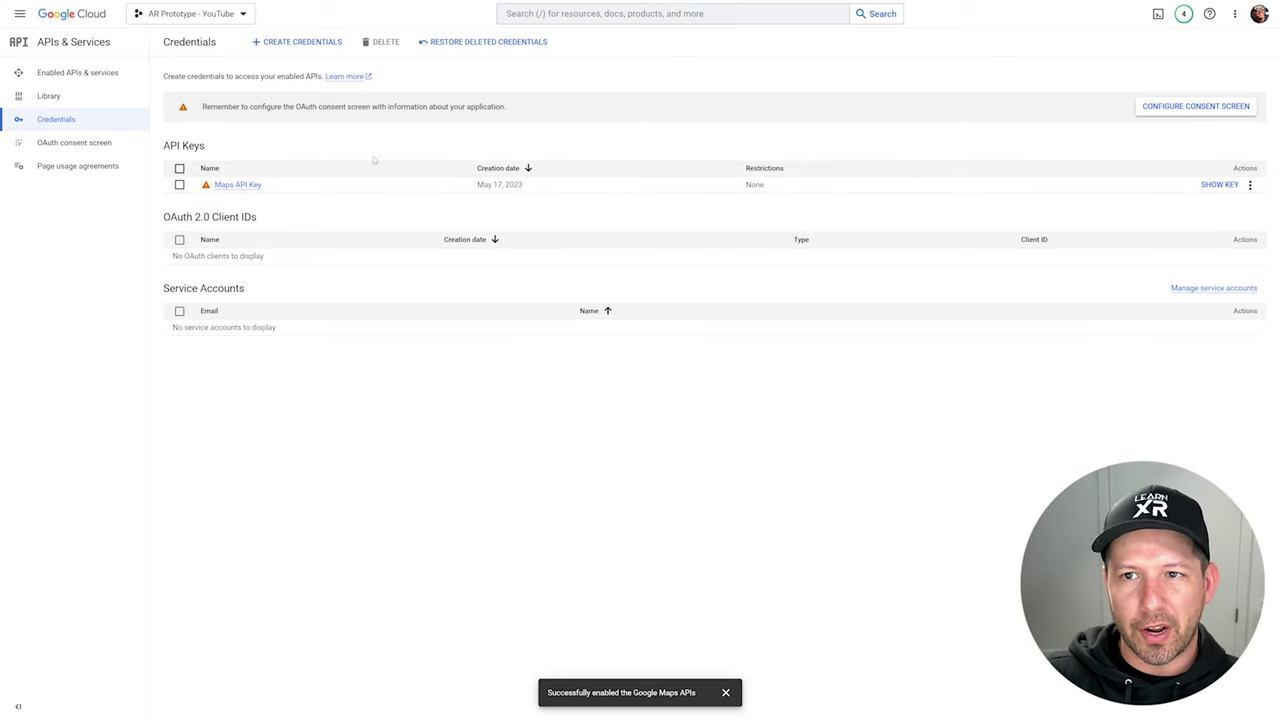
left_click(308, 52)
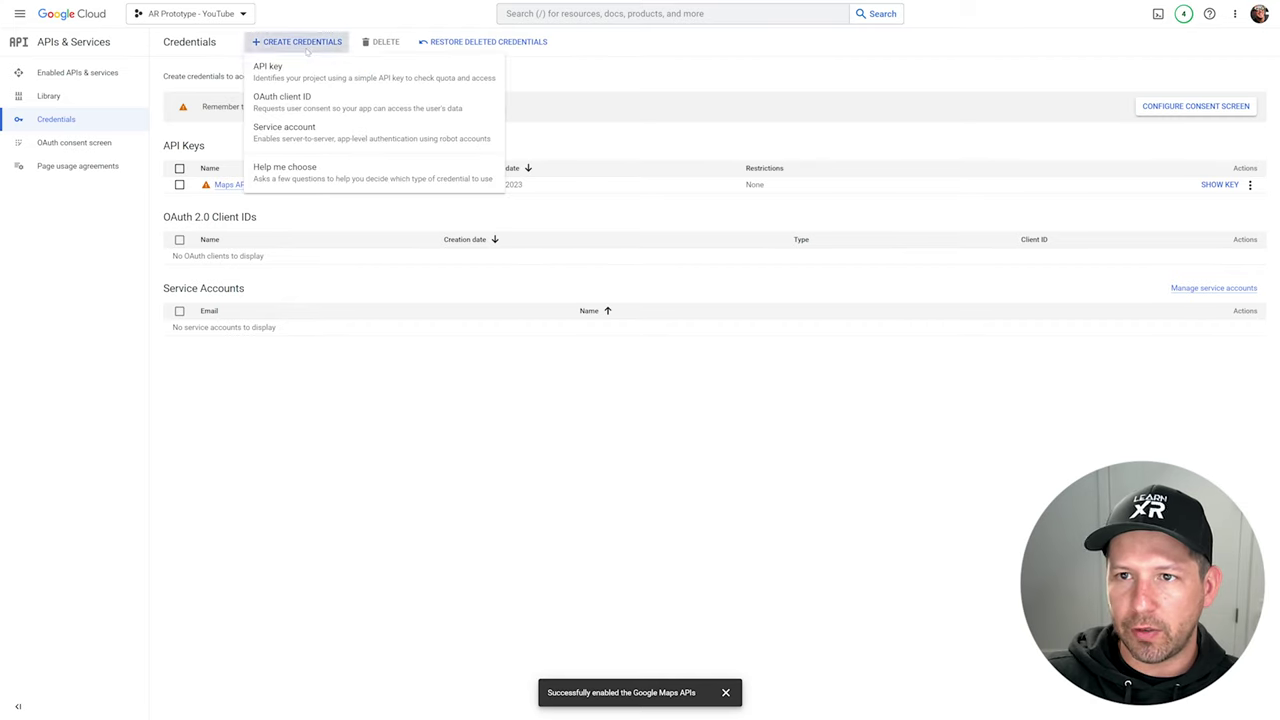
left_click(275, 70)
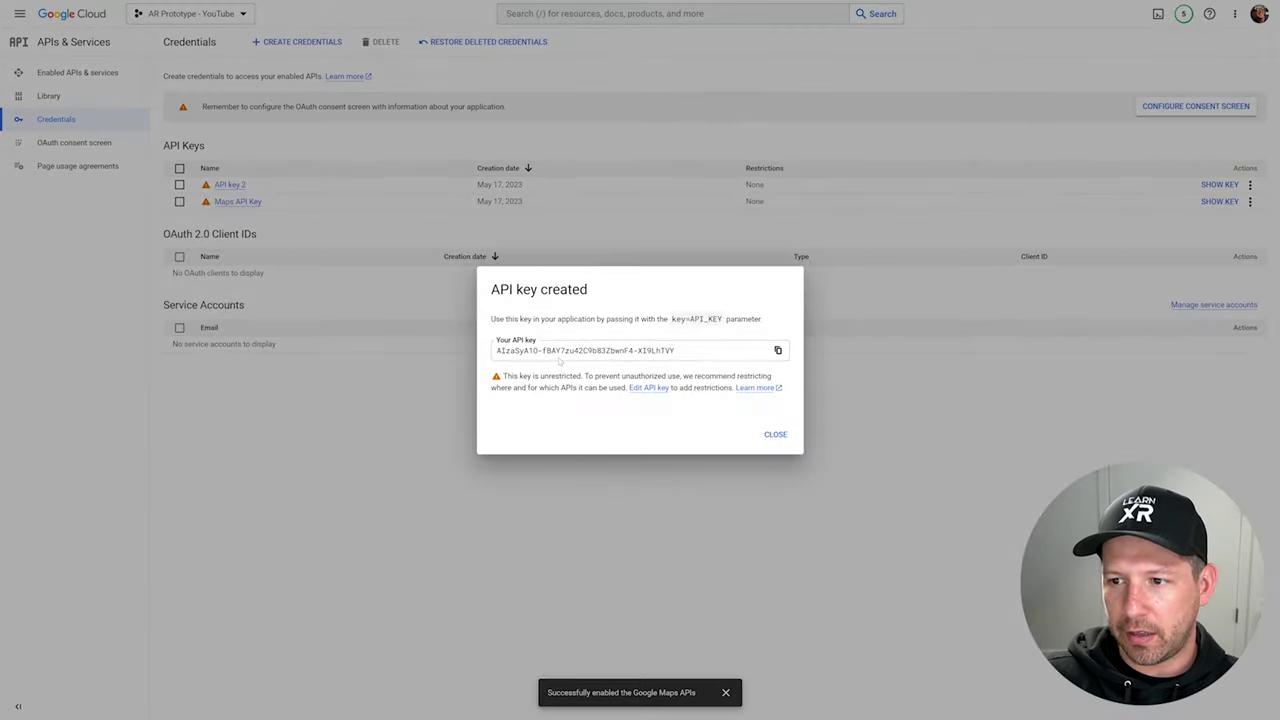
left_click(568, 357)
left_click(778, 350)
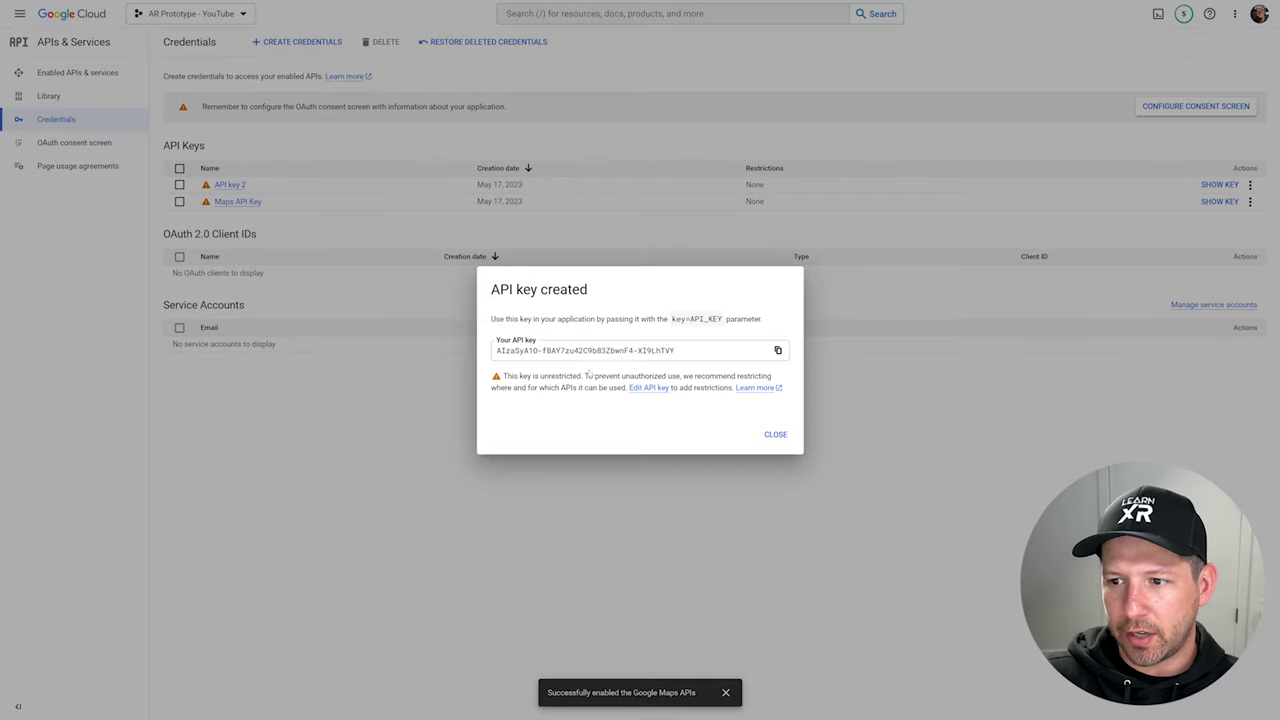
left_click(776, 435)
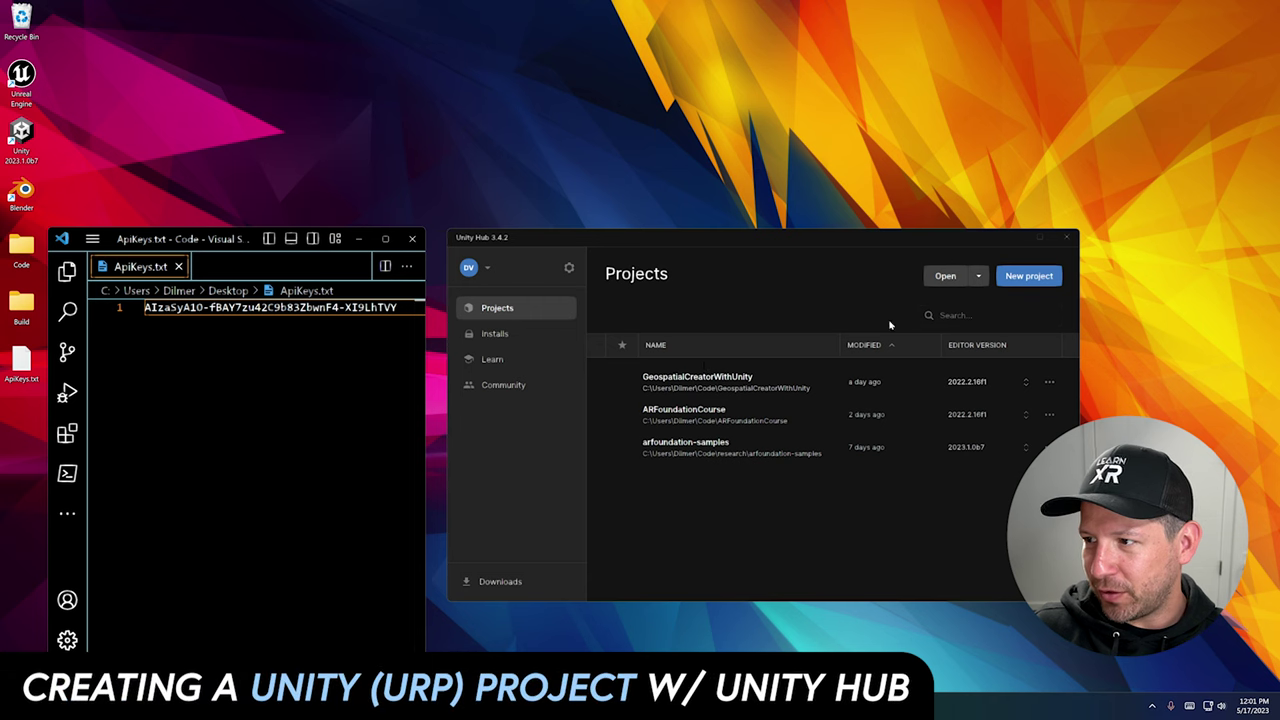
Step: Create a Unity project GeospatialCreatorDemos from the downloaded 3D (URP) template
left_click(1025, 278)
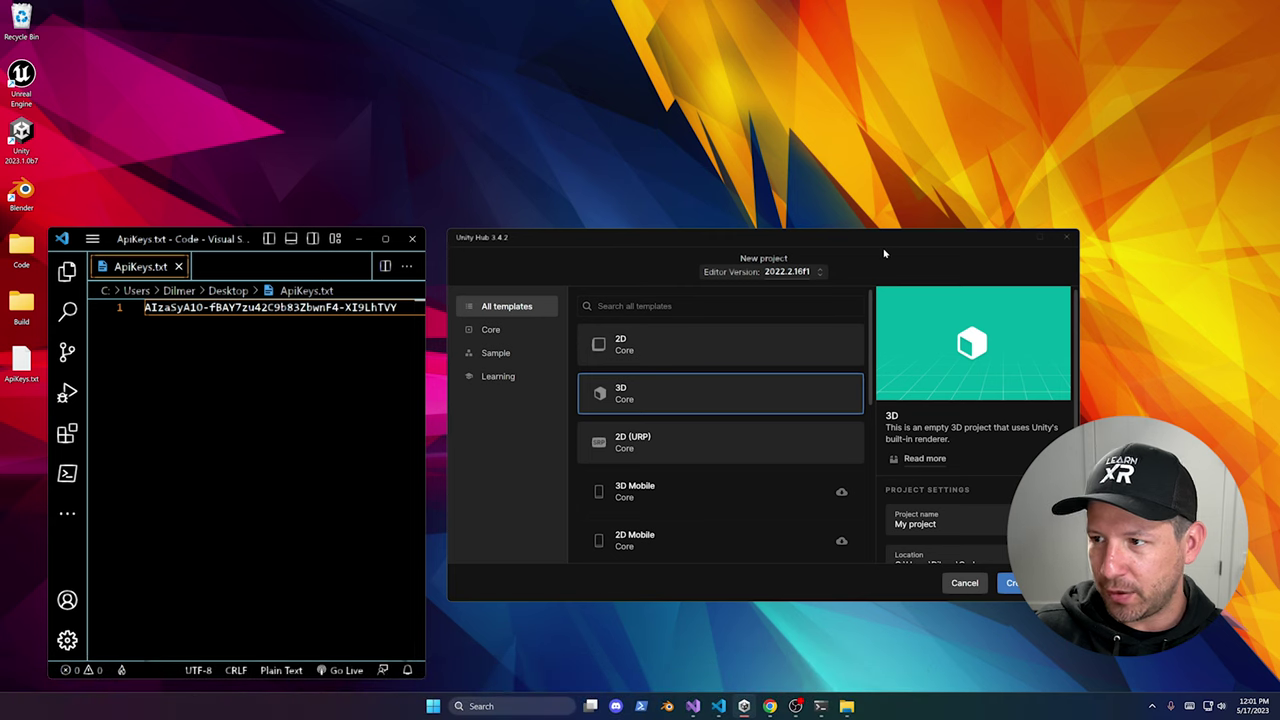
scroll(920, 474, "down", 1)
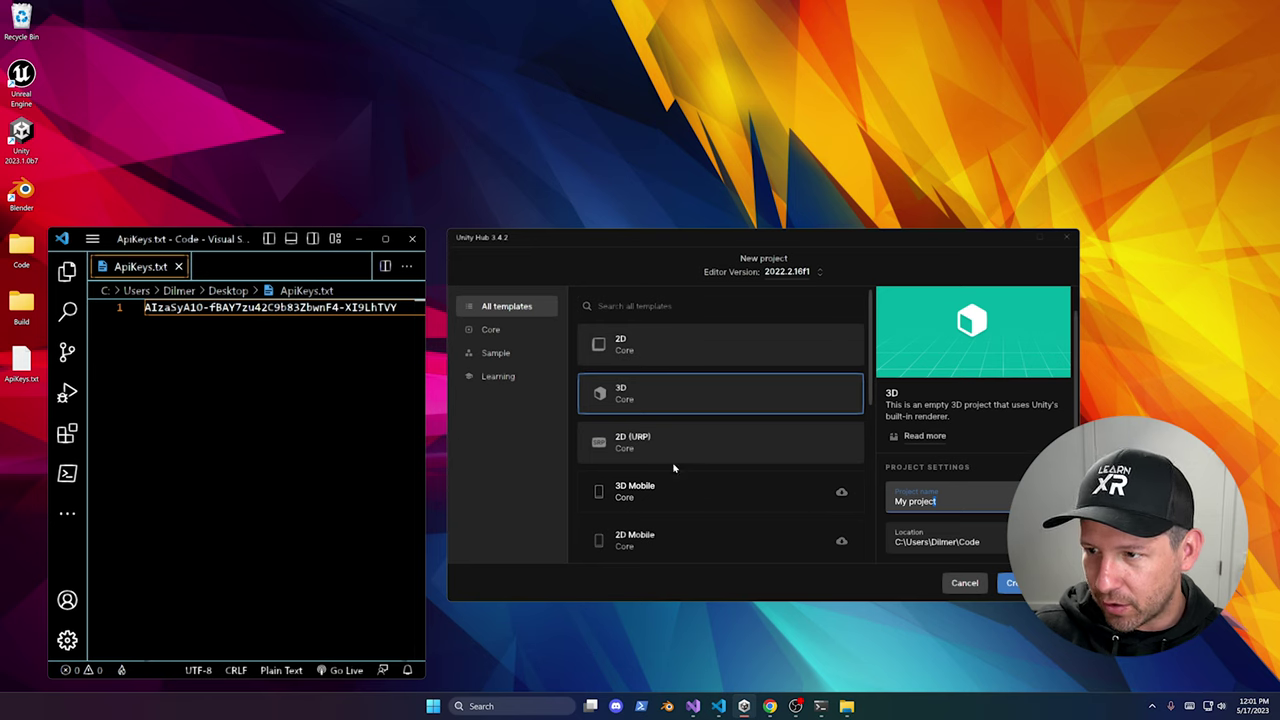
scroll(686, 450, "down", 2)
left_click(675, 421)
left_click(975, 508)
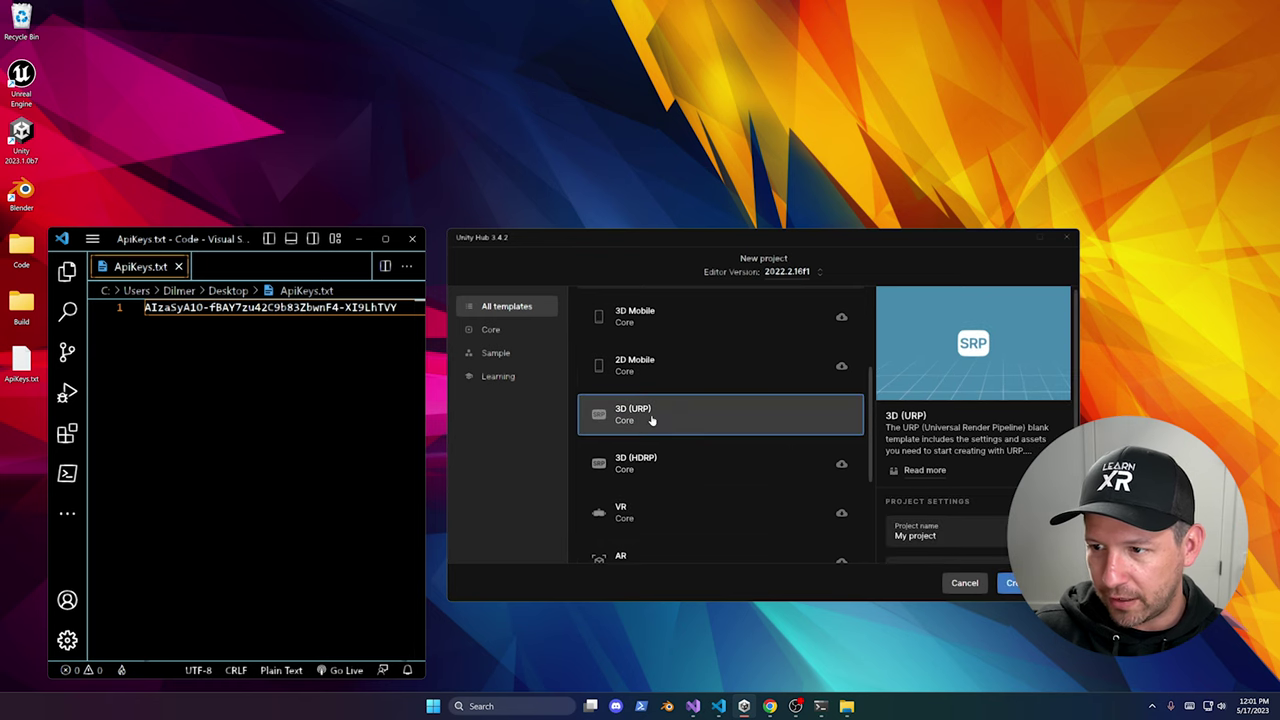
left_click(942, 500)
key("ctrl+a")
type("Ge")
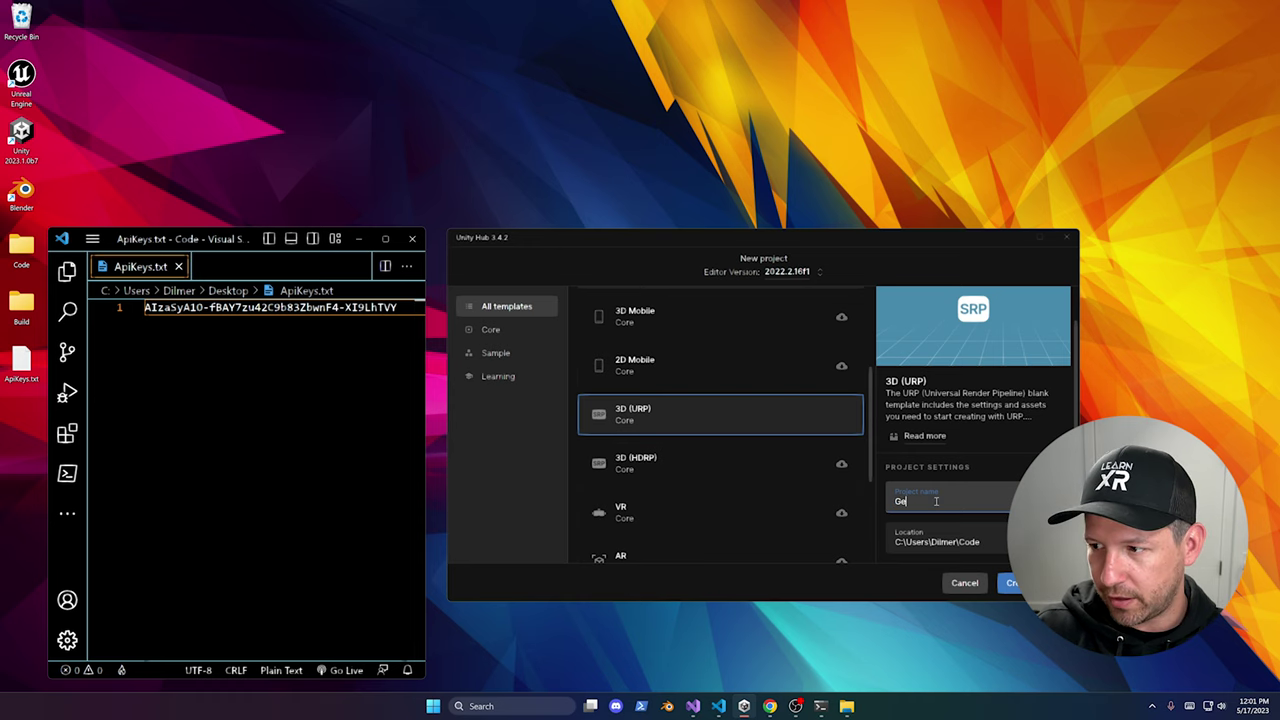
type("ospatialCreator")
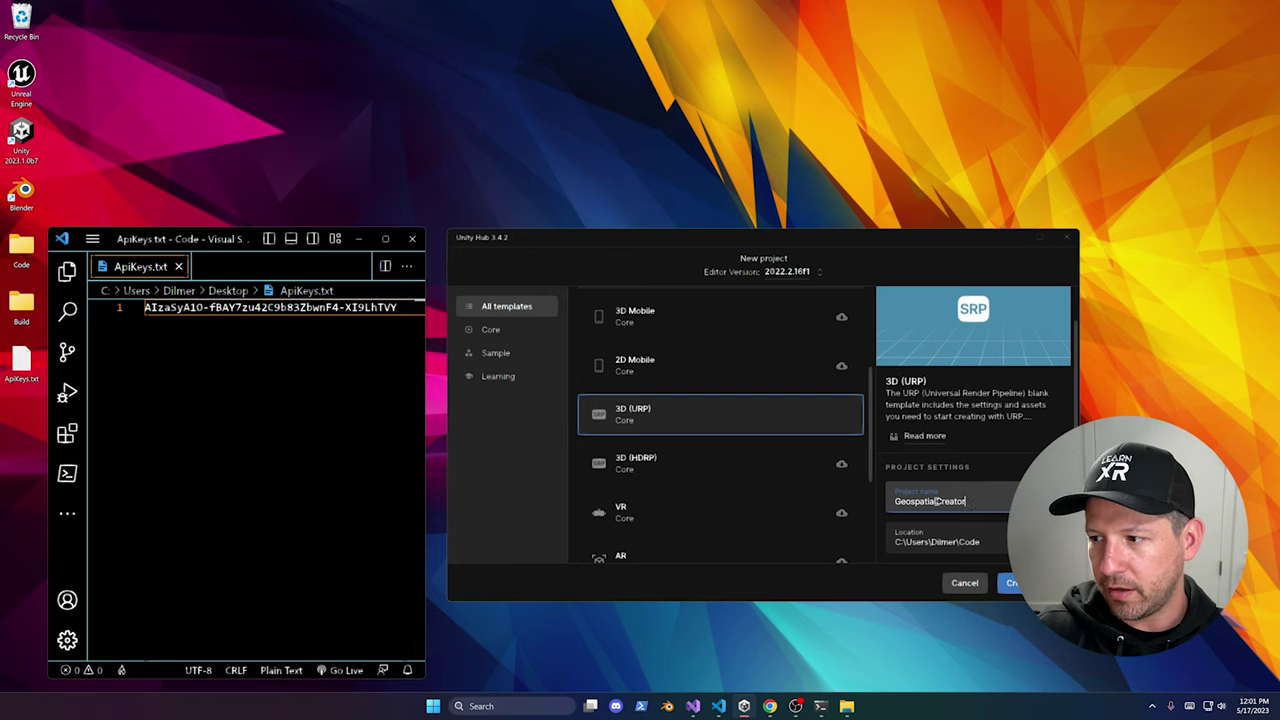
type("Demos")
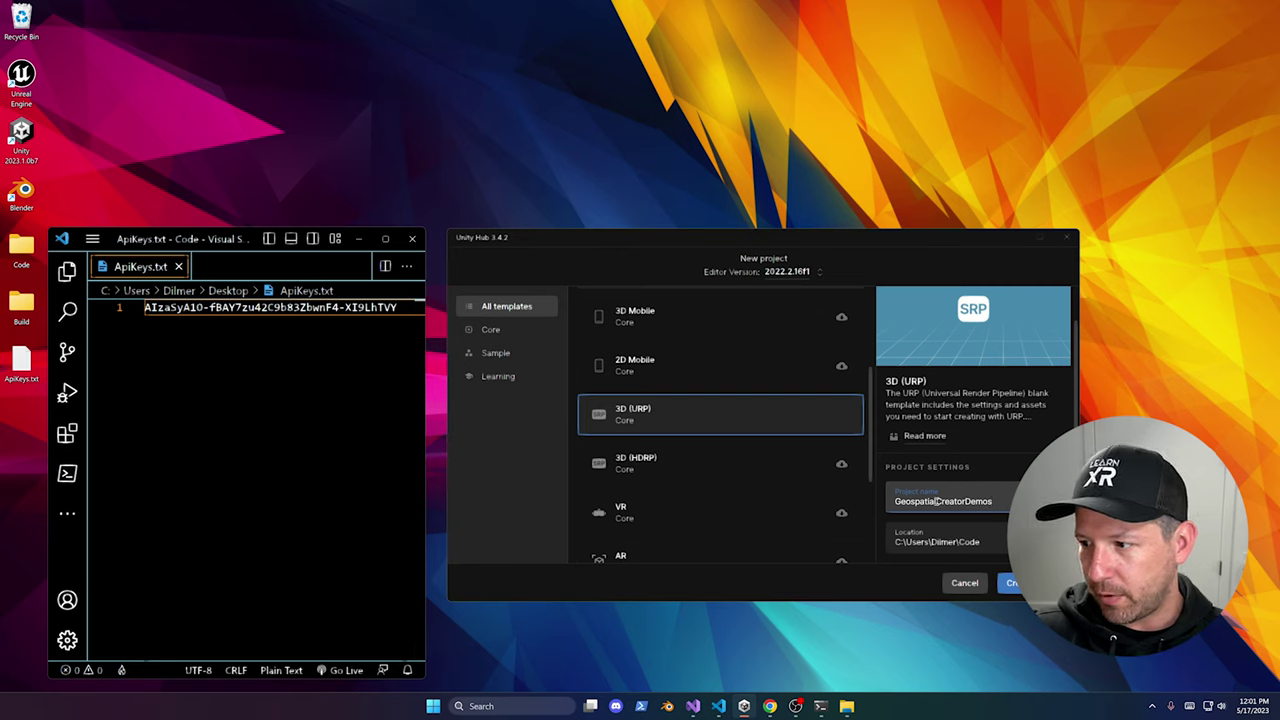
left_click(1012, 583)
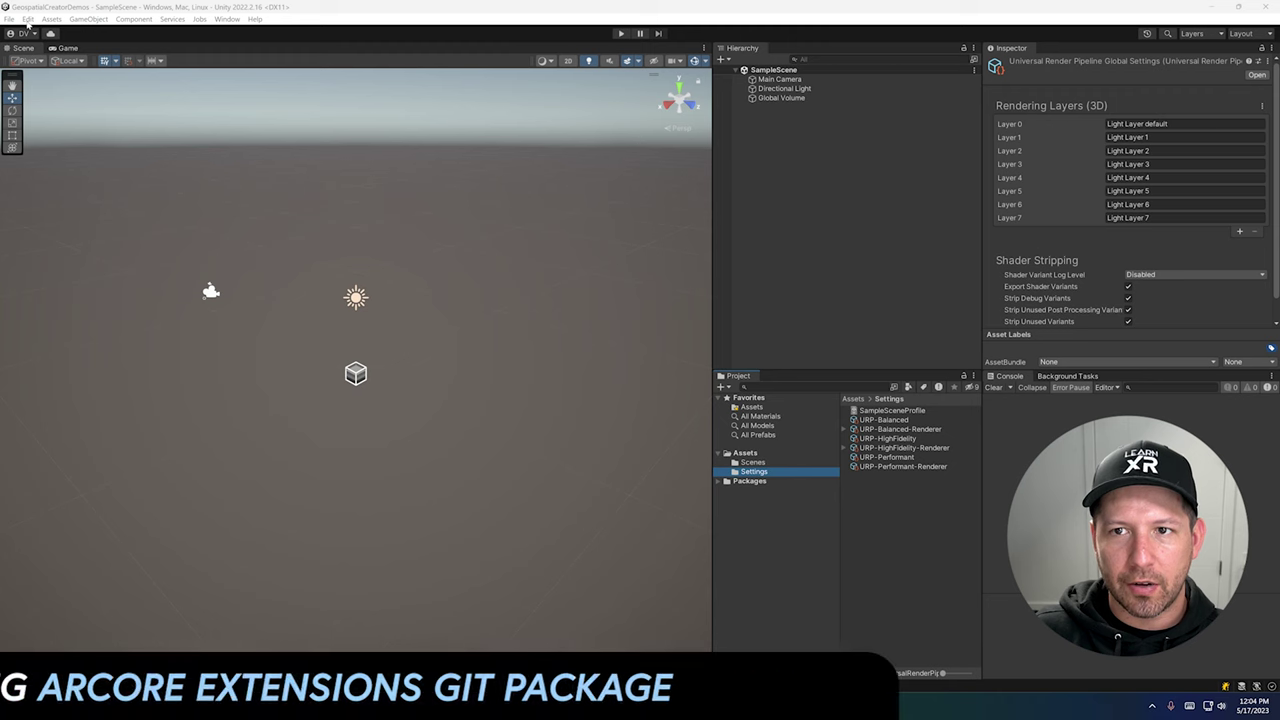
Step: Install ARCore Extensions in Package Manager from its pasted git URL
left_click(224, 19)
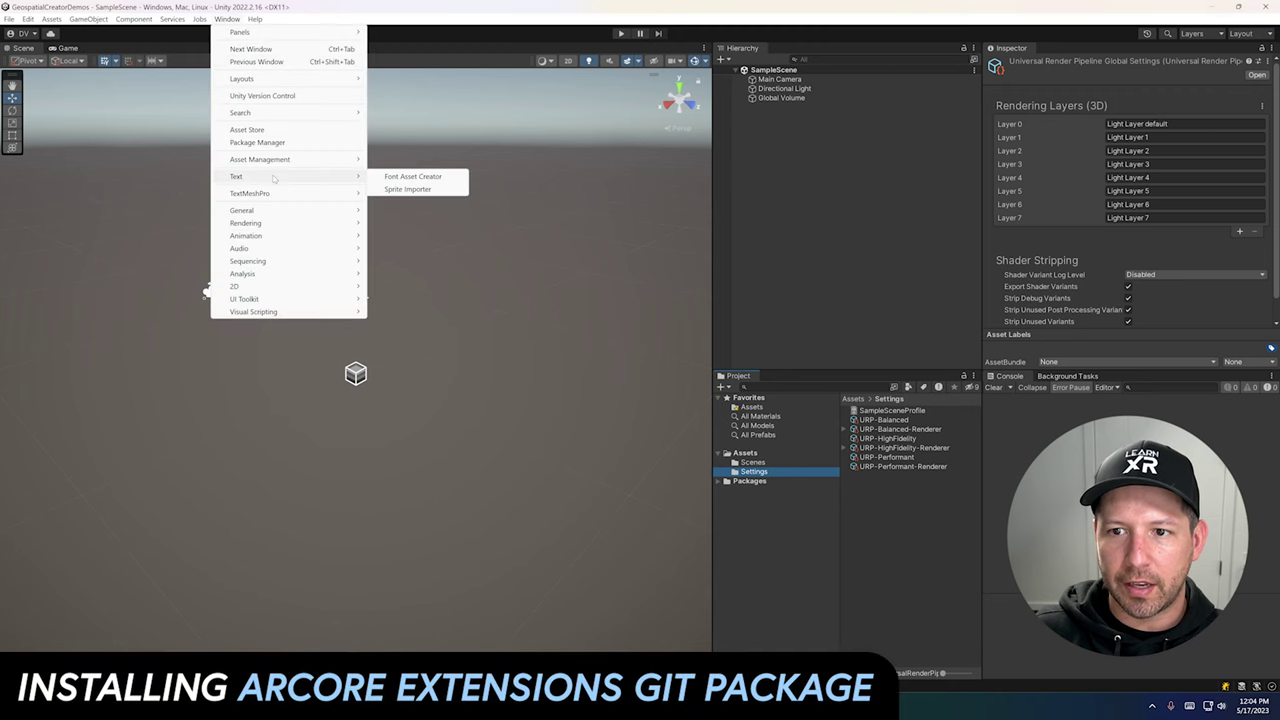
left_click(258, 143)
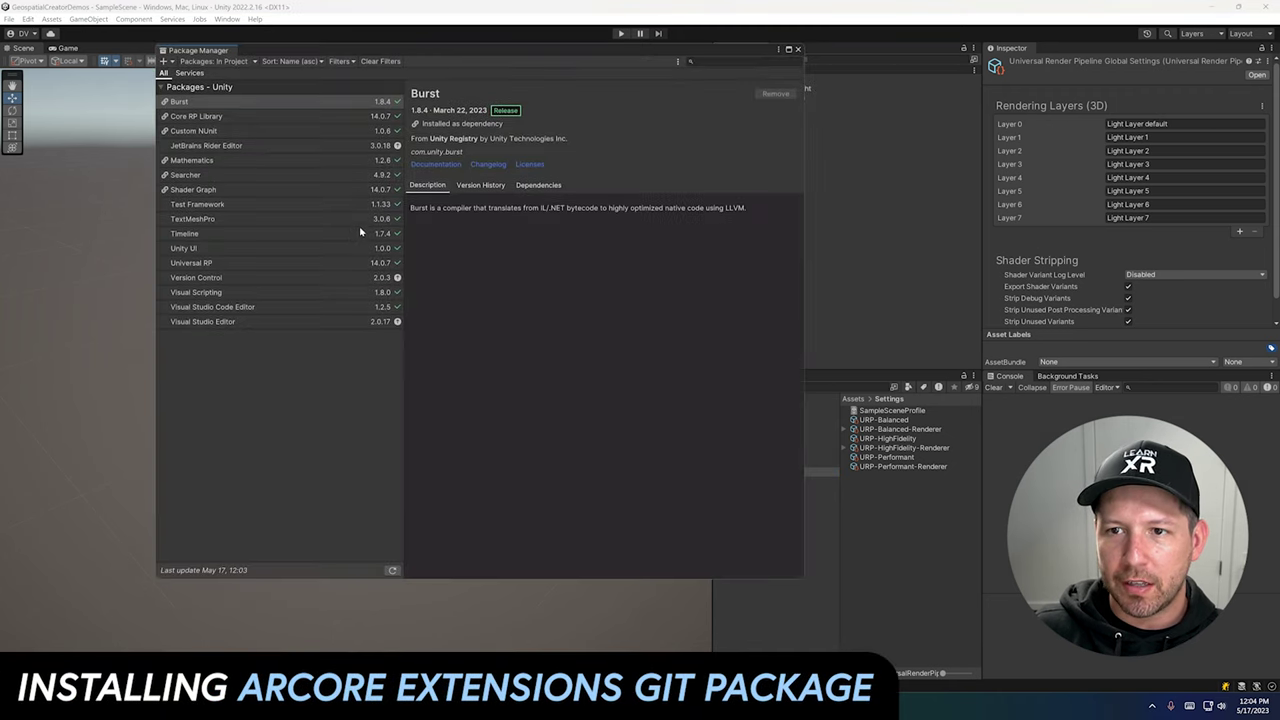
left_click(166, 61)
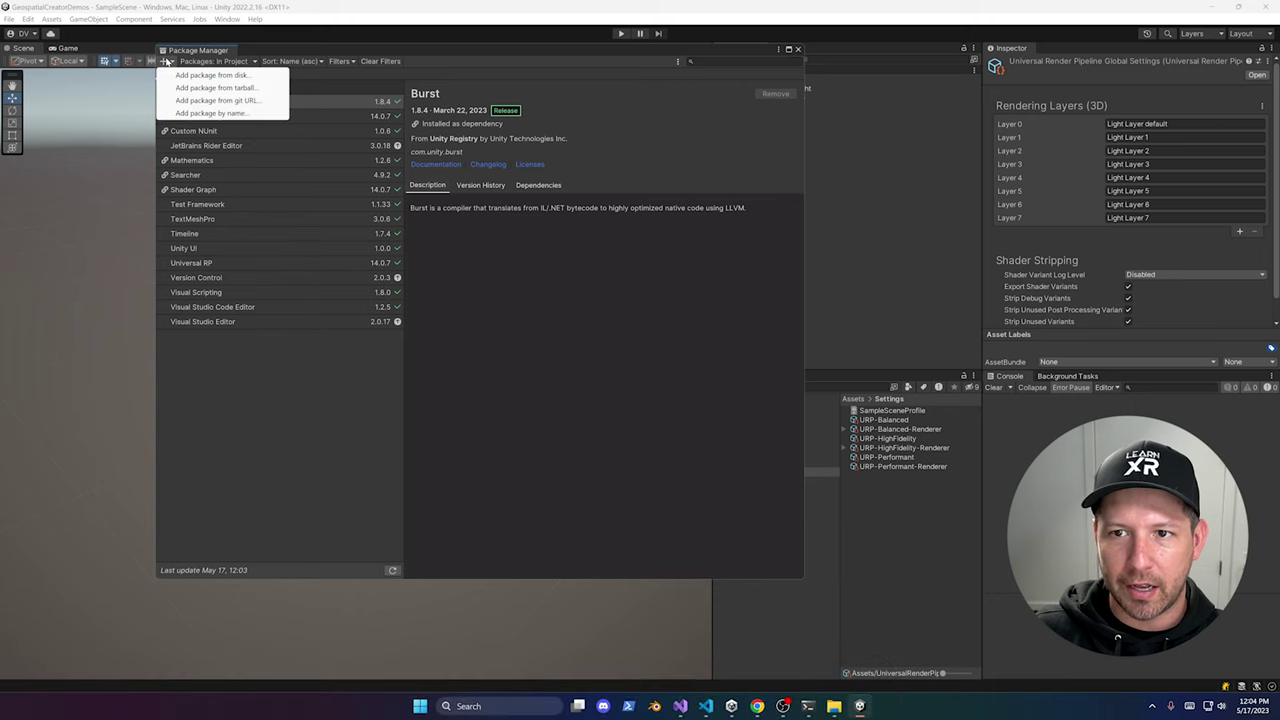
left_click(211, 100)
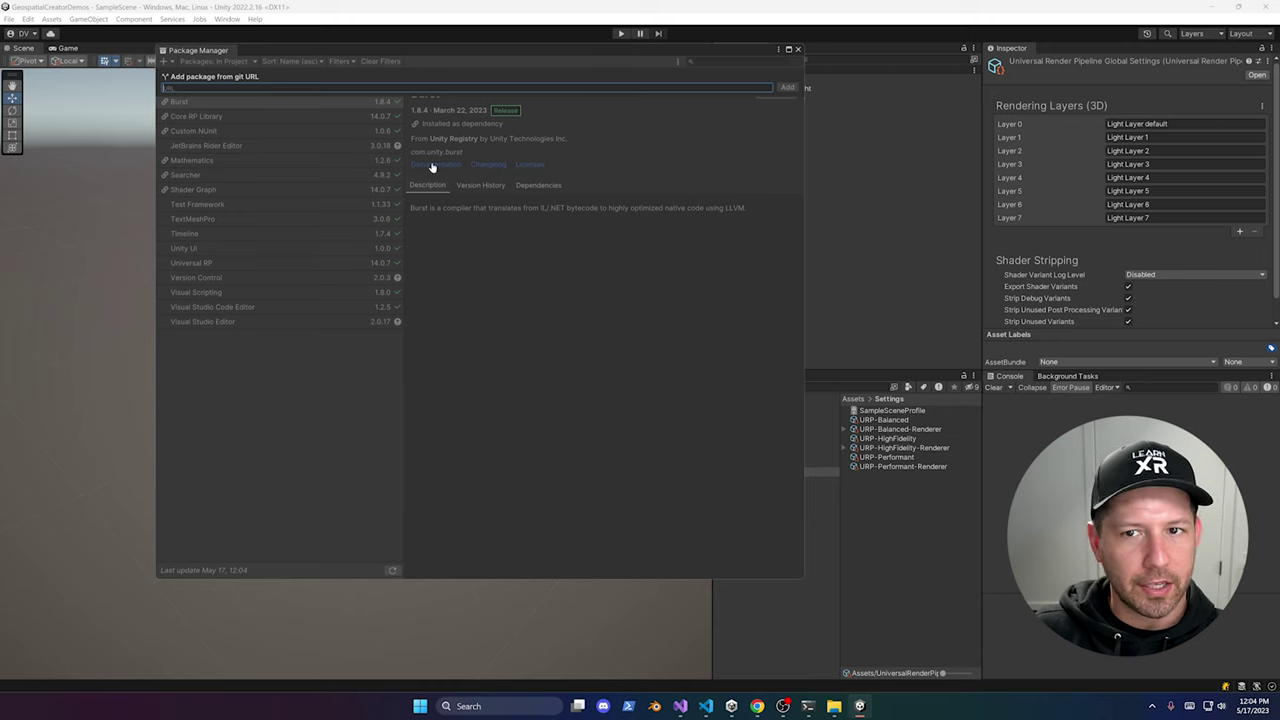
key("ctrl+v")
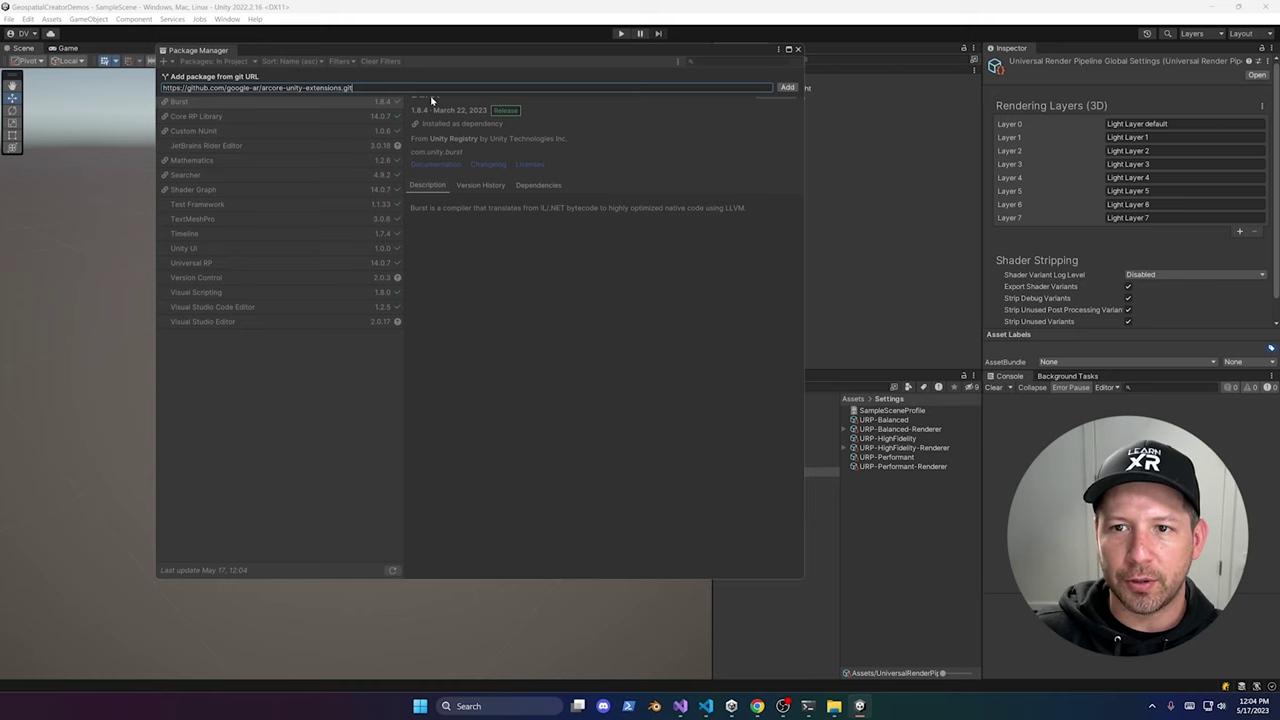
key("Return")
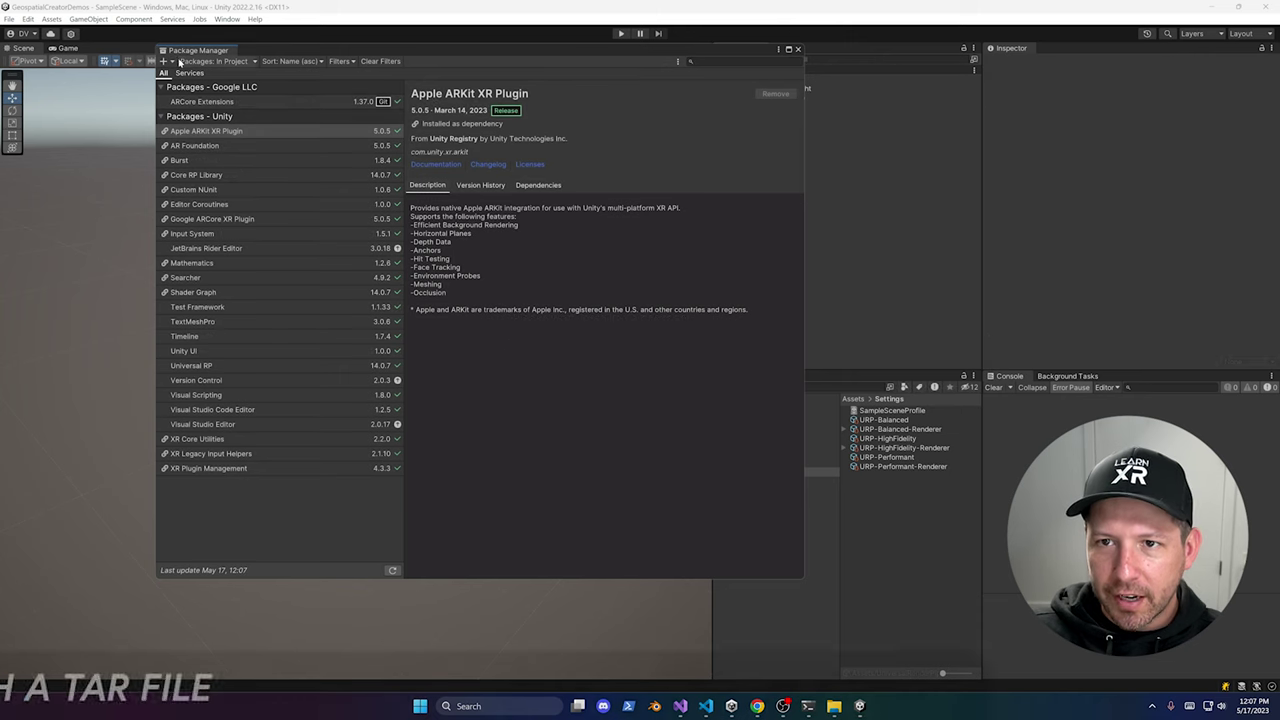
Step: Install Cesium for Unity from the com.cesium.unity-1.2.0.tgz tarball
left_click(168, 61)
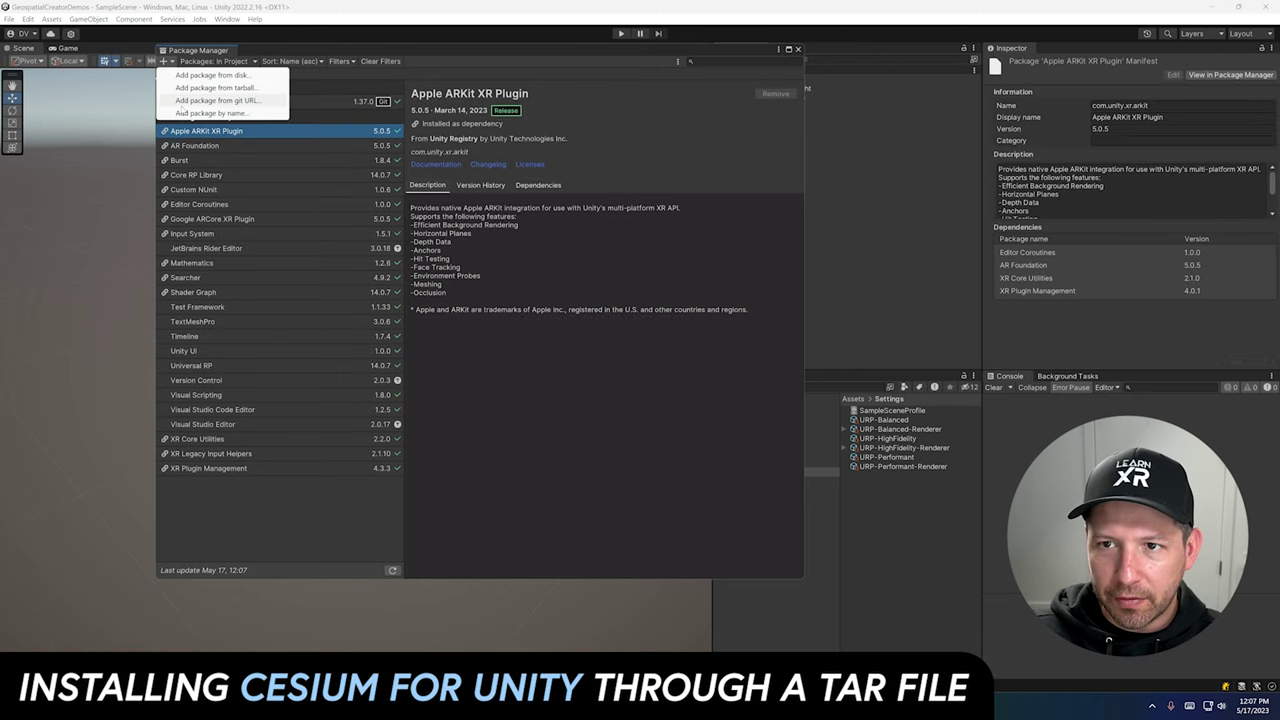
left_click(215, 87)
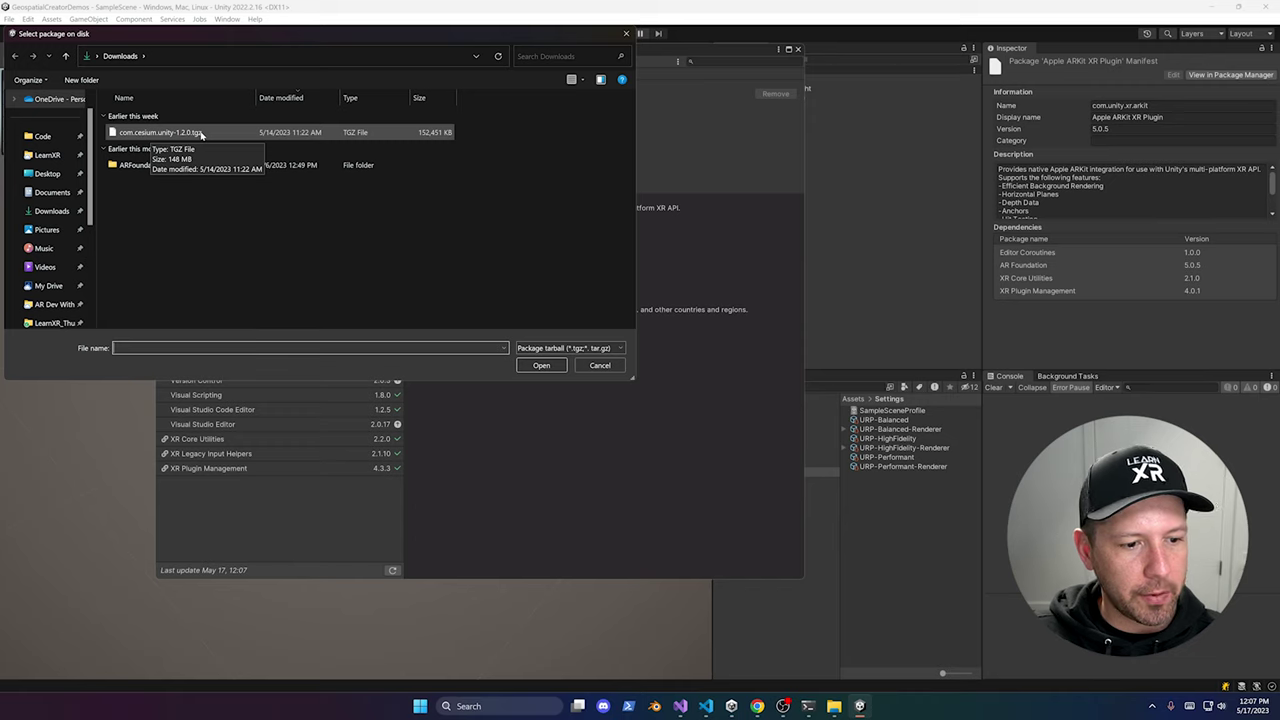
left_click(201, 134)
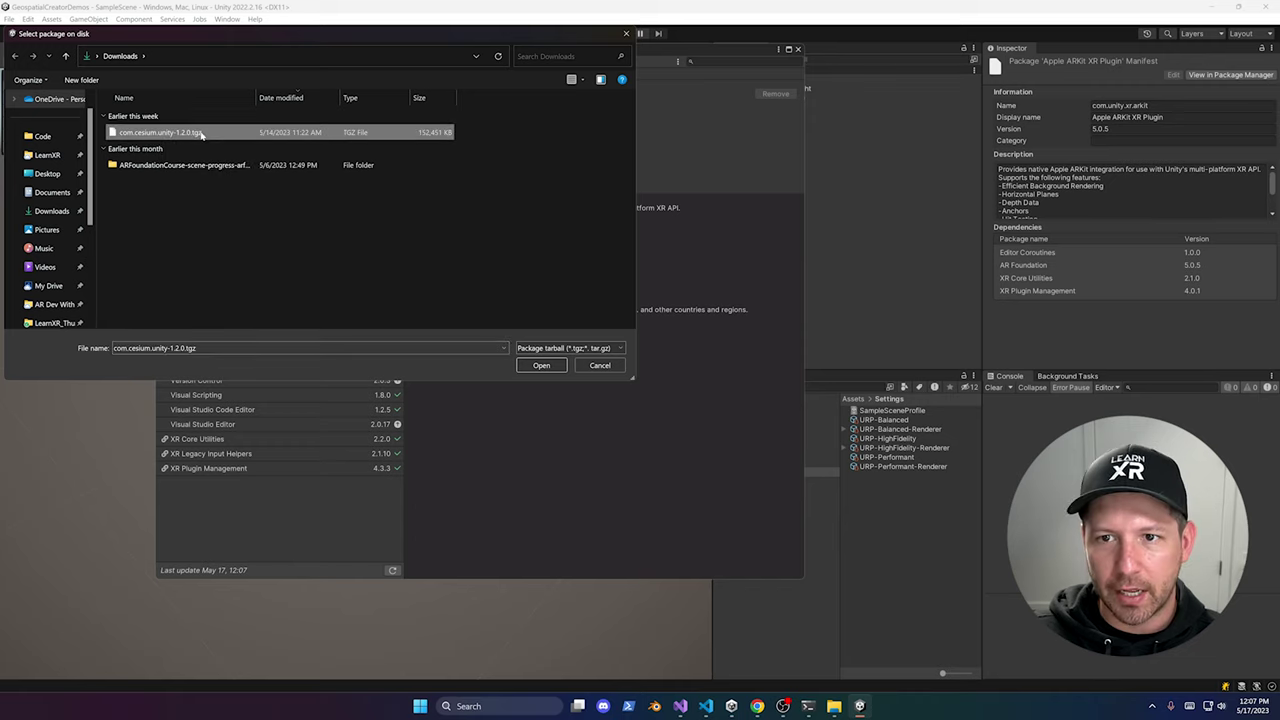
left_click(524, 365)
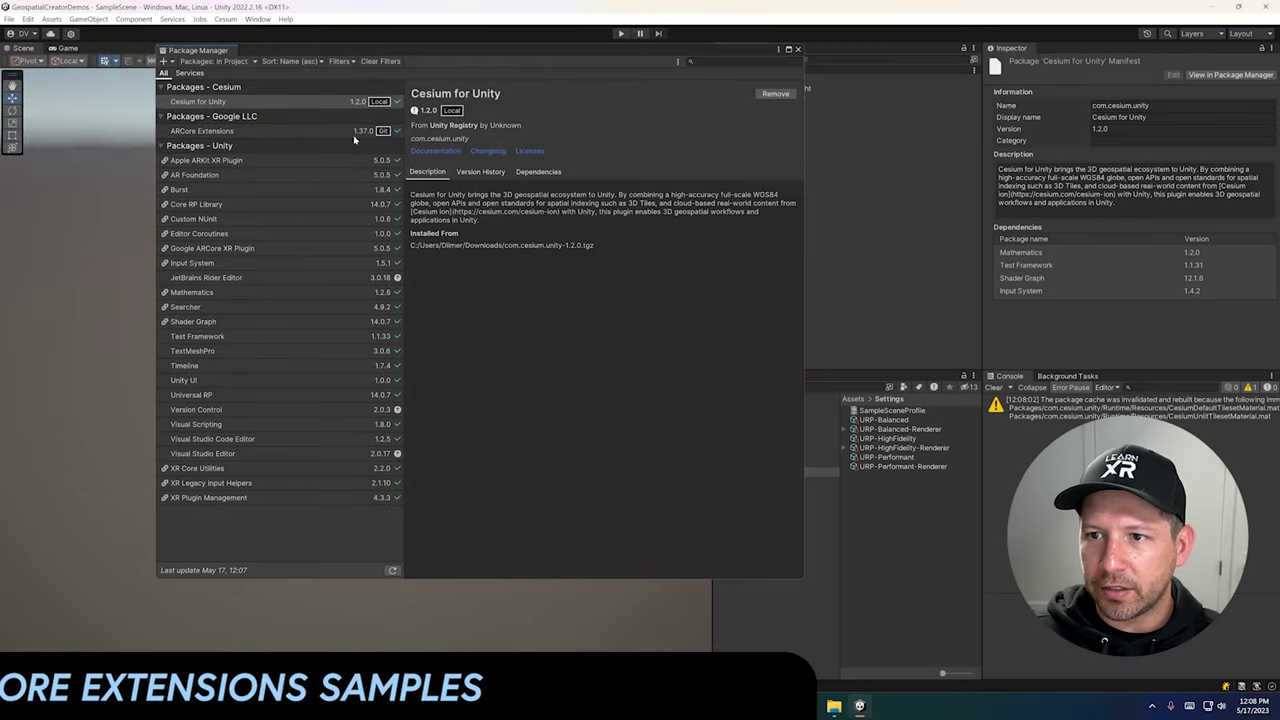
Step: Import the Geospatial Sample from the ARCore Extensions package samples
left_click(256, 134)
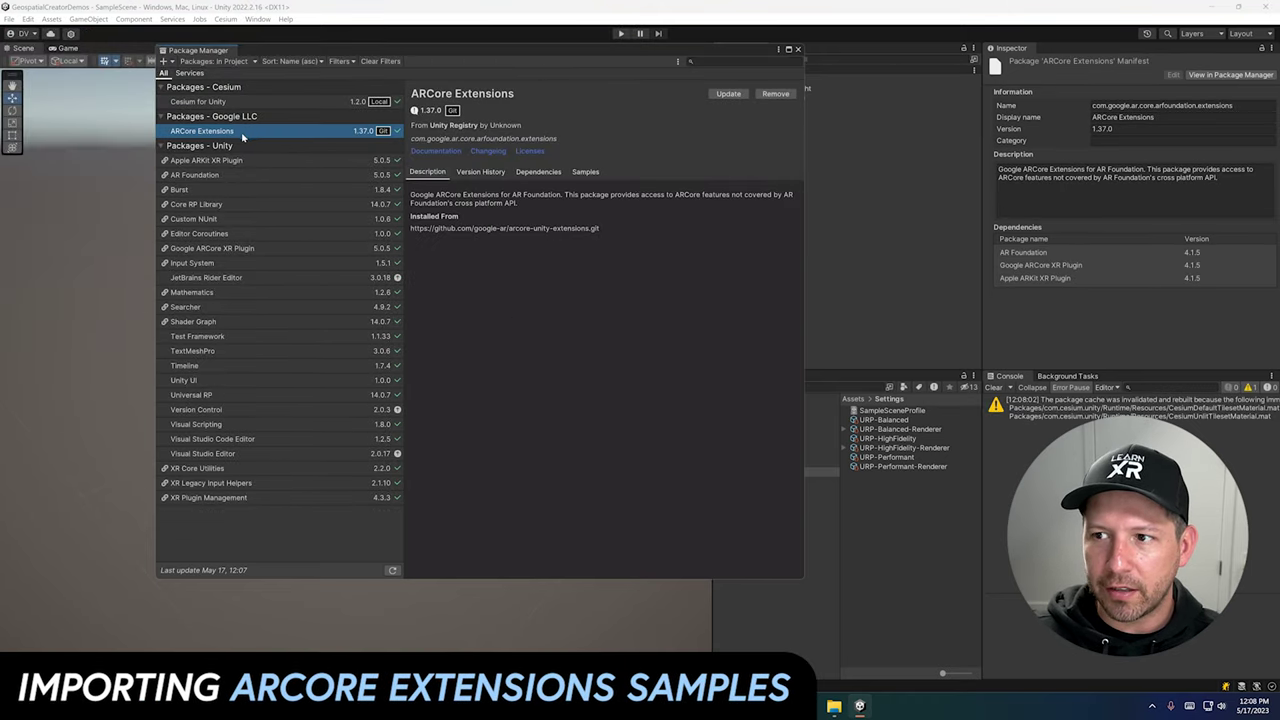
left_click(585, 172)
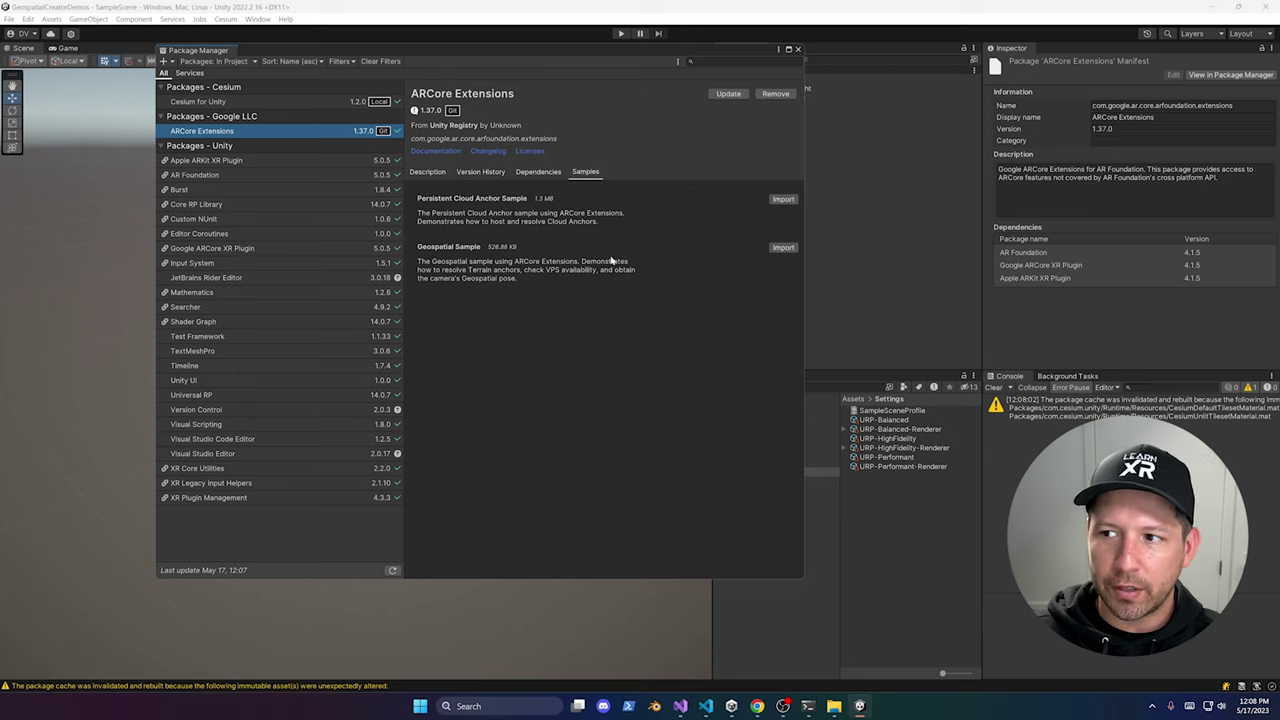
left_click(782, 248)
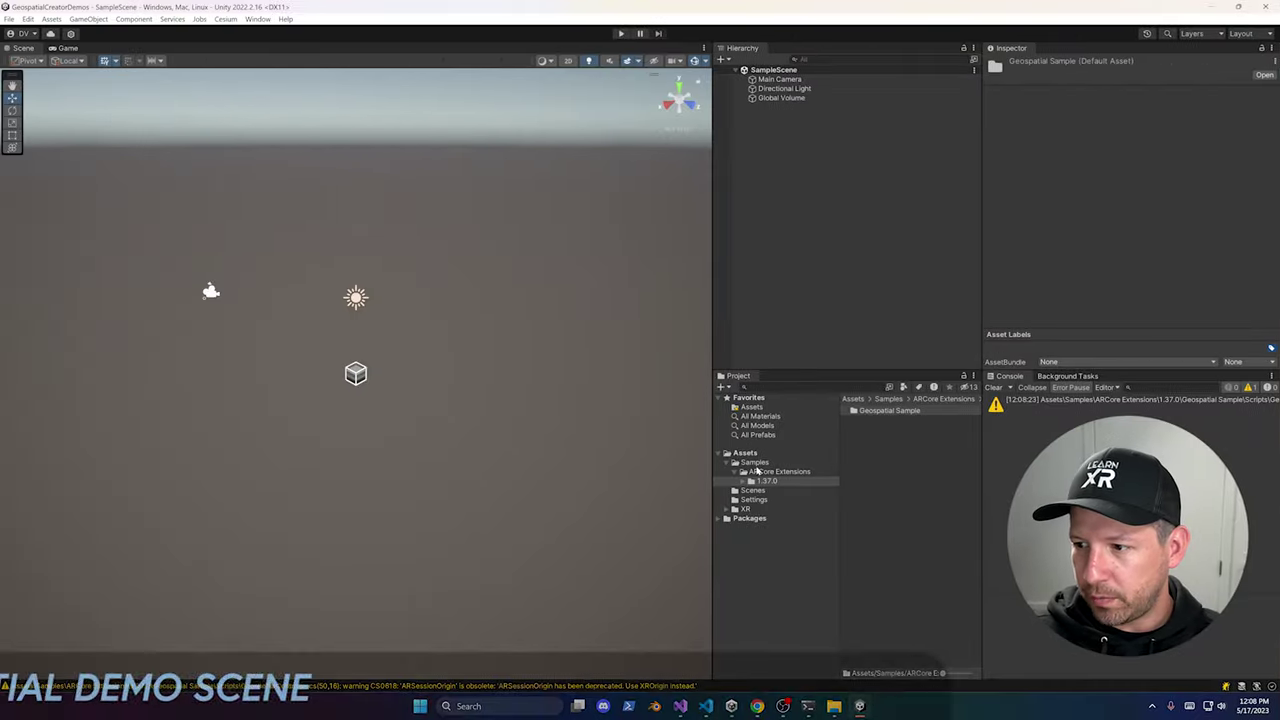
Step: Rename the SampleScene asset to GeospatialDemo
left_click(758, 490)
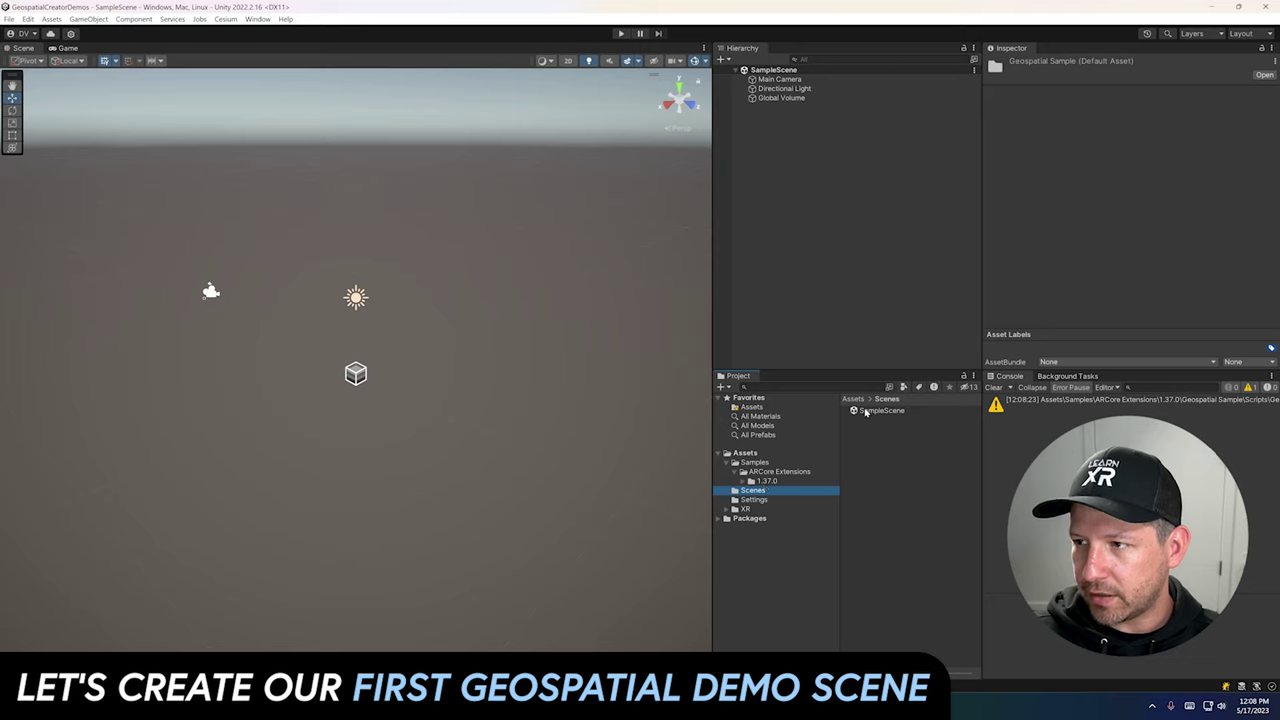
left_click(868, 411)
left_click(876, 411)
type("GeospatialDemo")
key("Return")
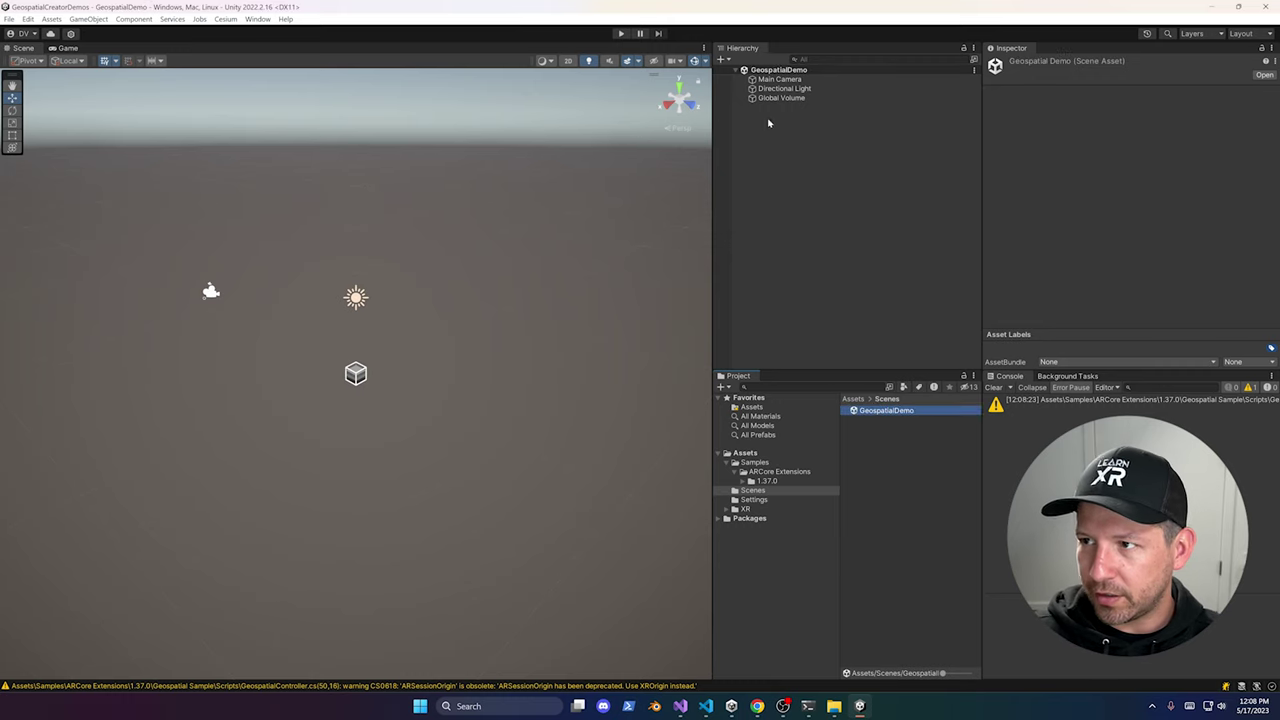
Step: Delete the Main Camera and Global Volume from the scene and save it
left_click(779, 80)
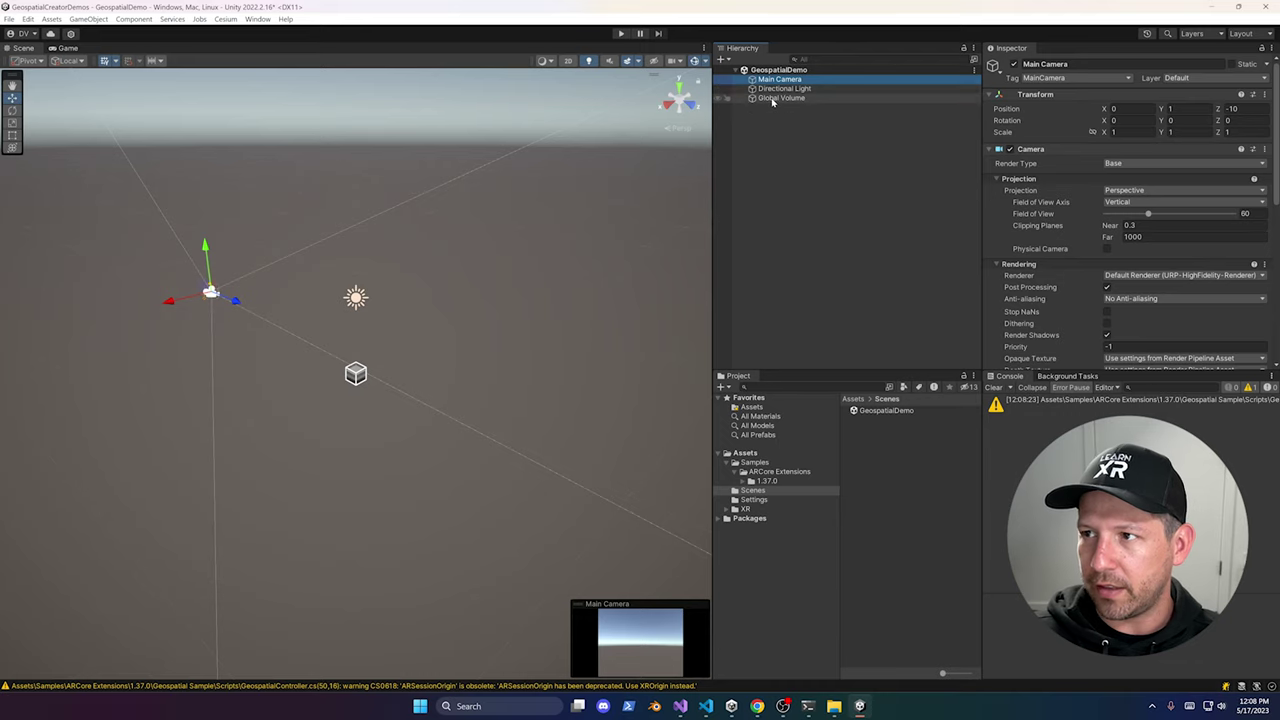
key("Delete")
left_click(775, 90)
key("Delete")
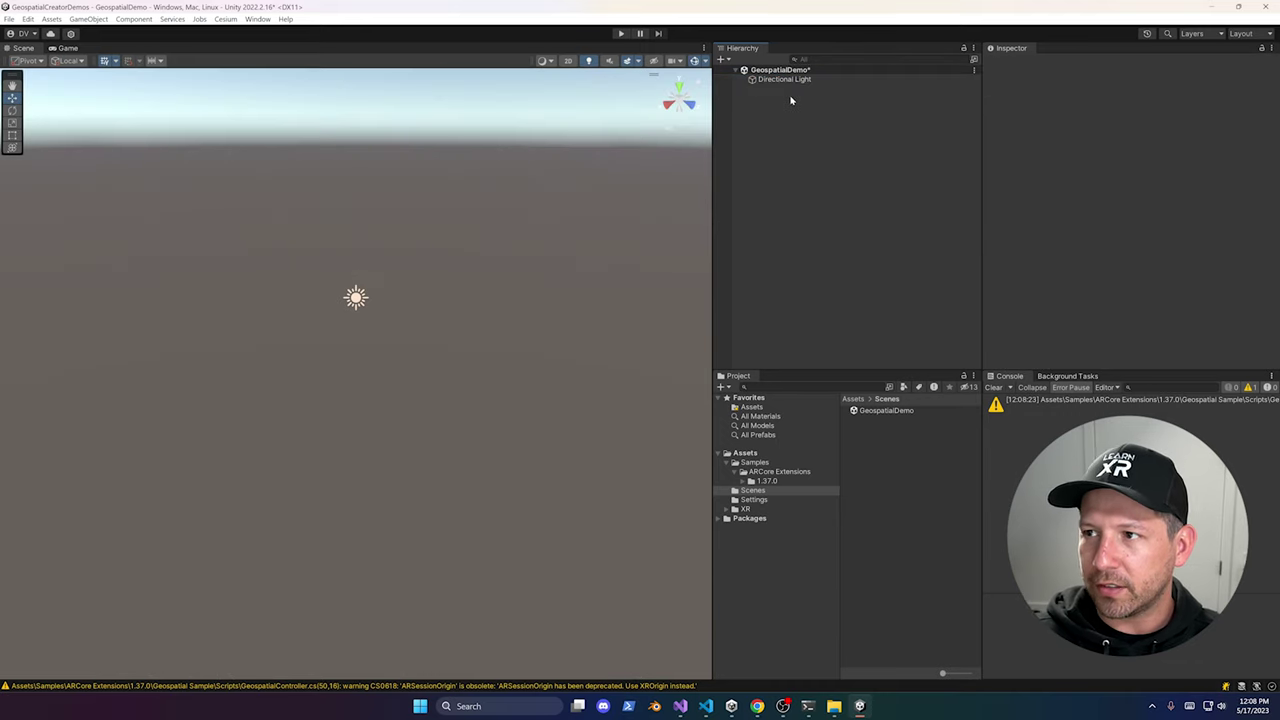
key("ctrl+s")
Step: Open the Geospatial scene from the Geospatial Sample's Scenes folder
left_click(767, 481)
double_click(889, 412)
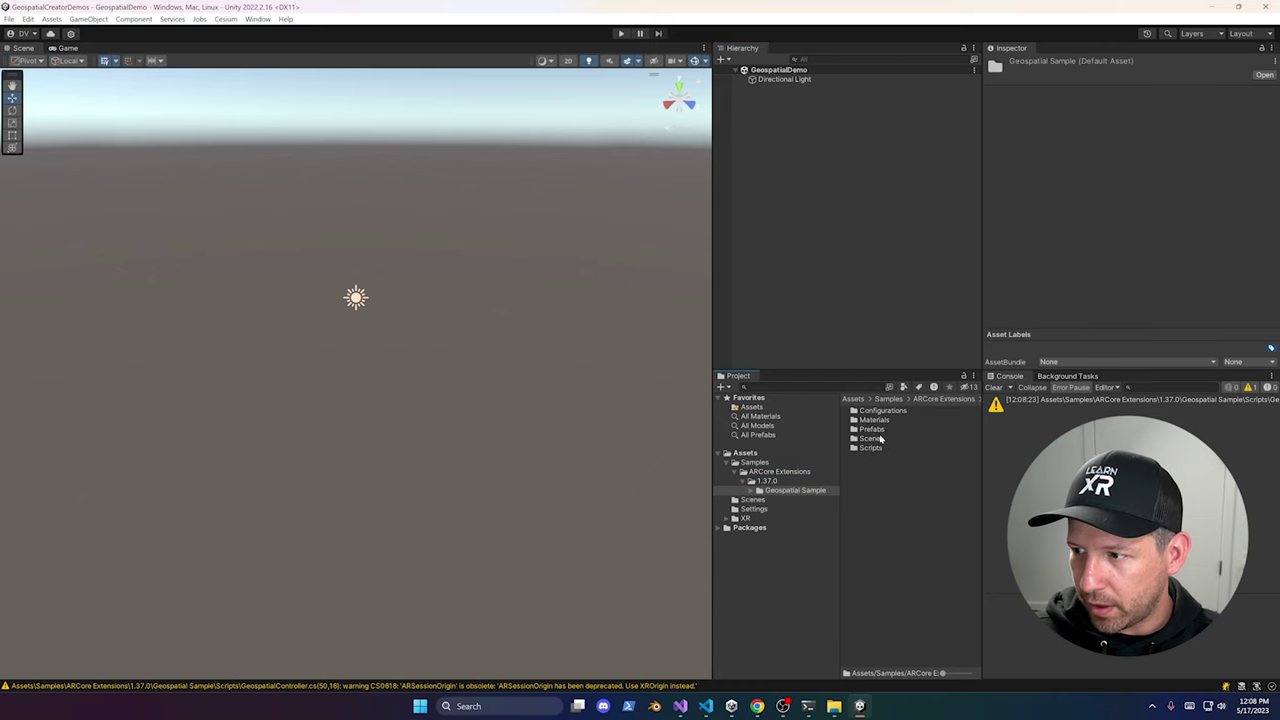
double_click(880, 438)
double_click(886, 411)
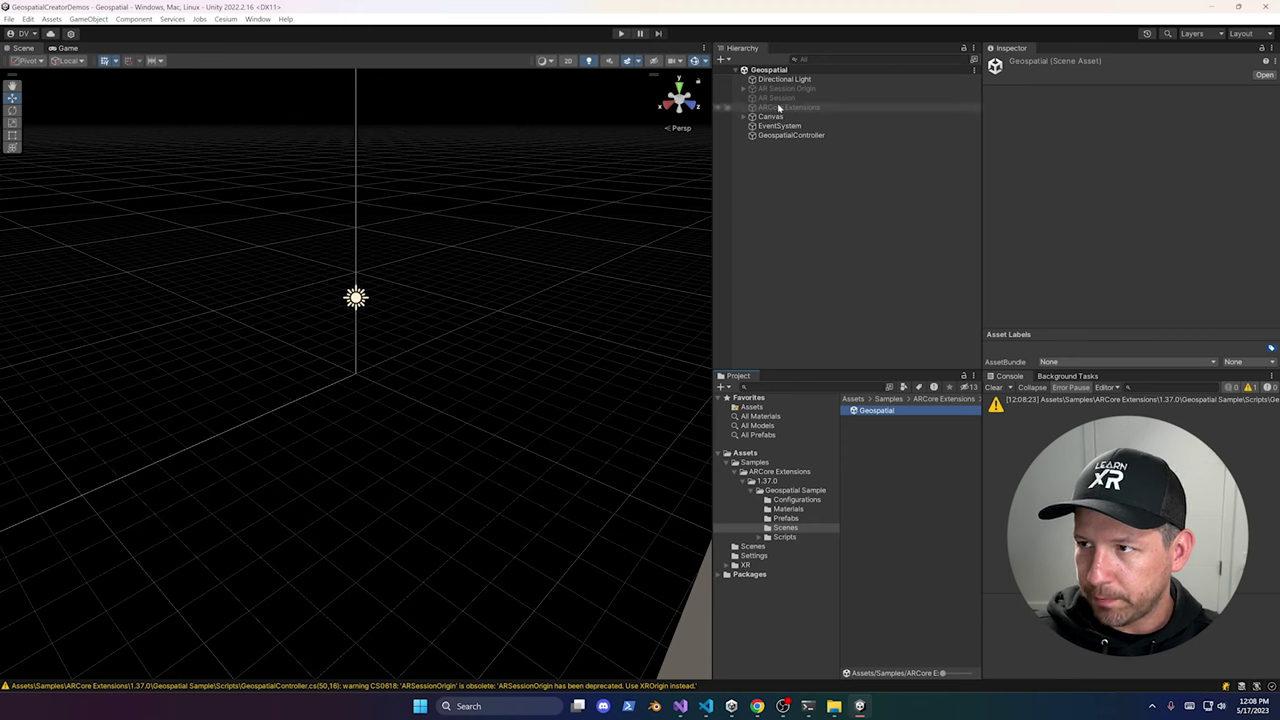
Step: Copy the Geospatial scene's AR Session Origin into GeospatialDemo, activate it, and save
left_click(786, 89)
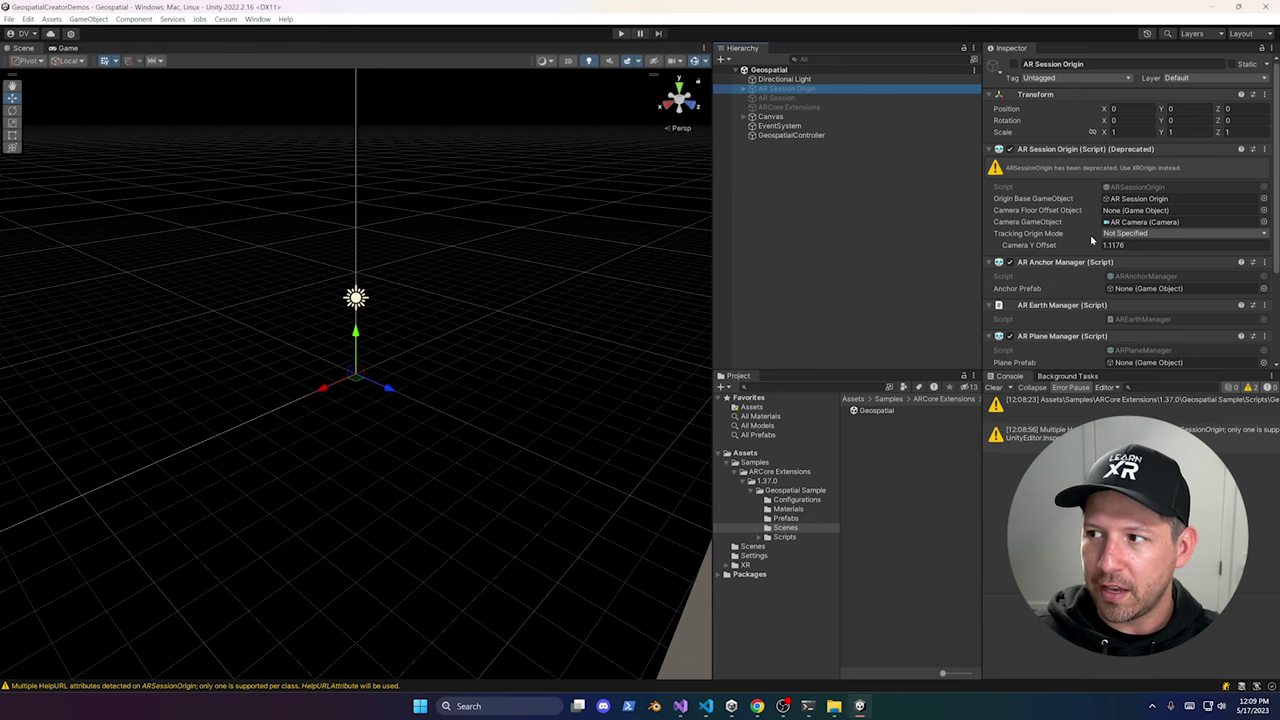
left_click(753, 546)
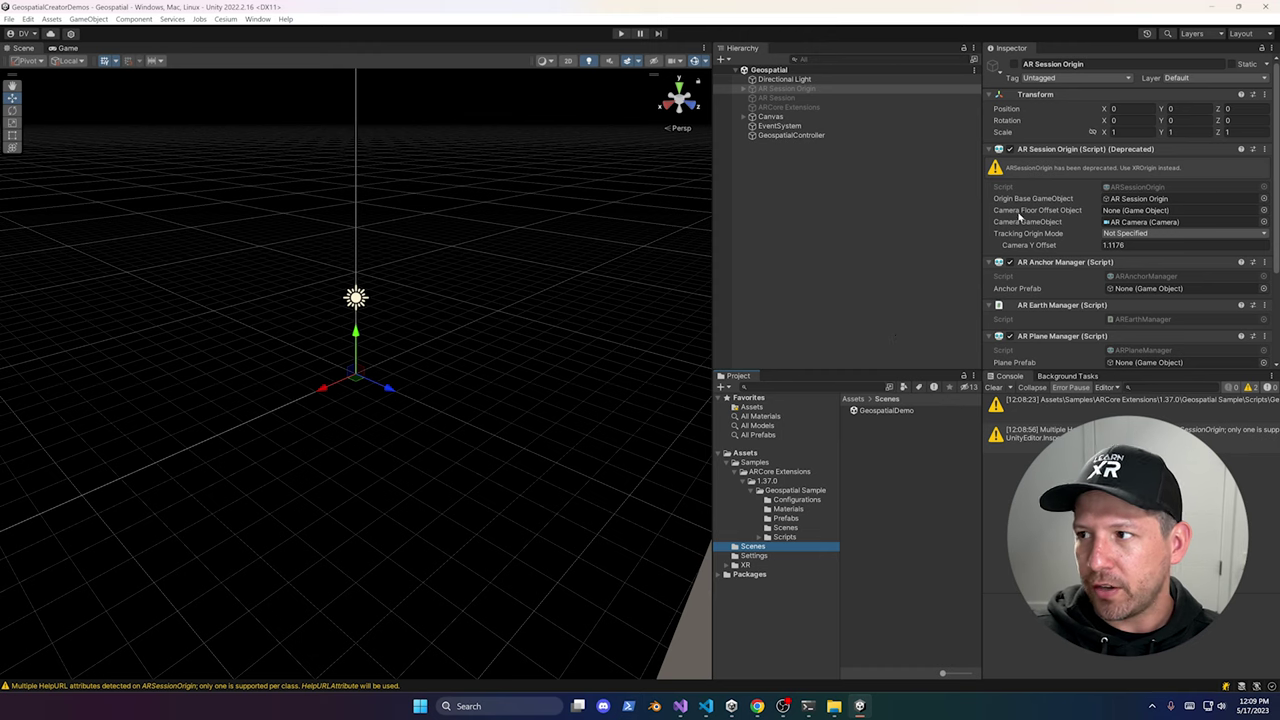
double_click(895, 412)
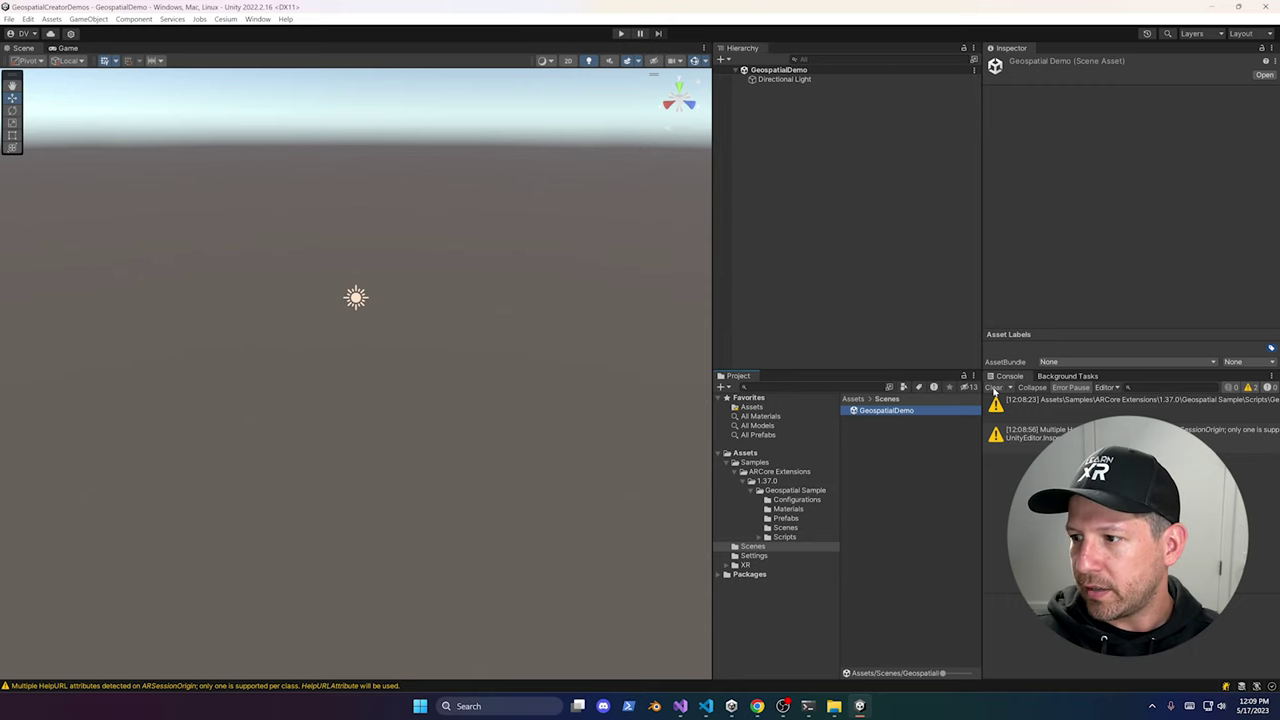
left_click(995, 388)
left_click(820, 140)
key("ctrl+v")
key("alt+shift+a")
key("ctrl+s")
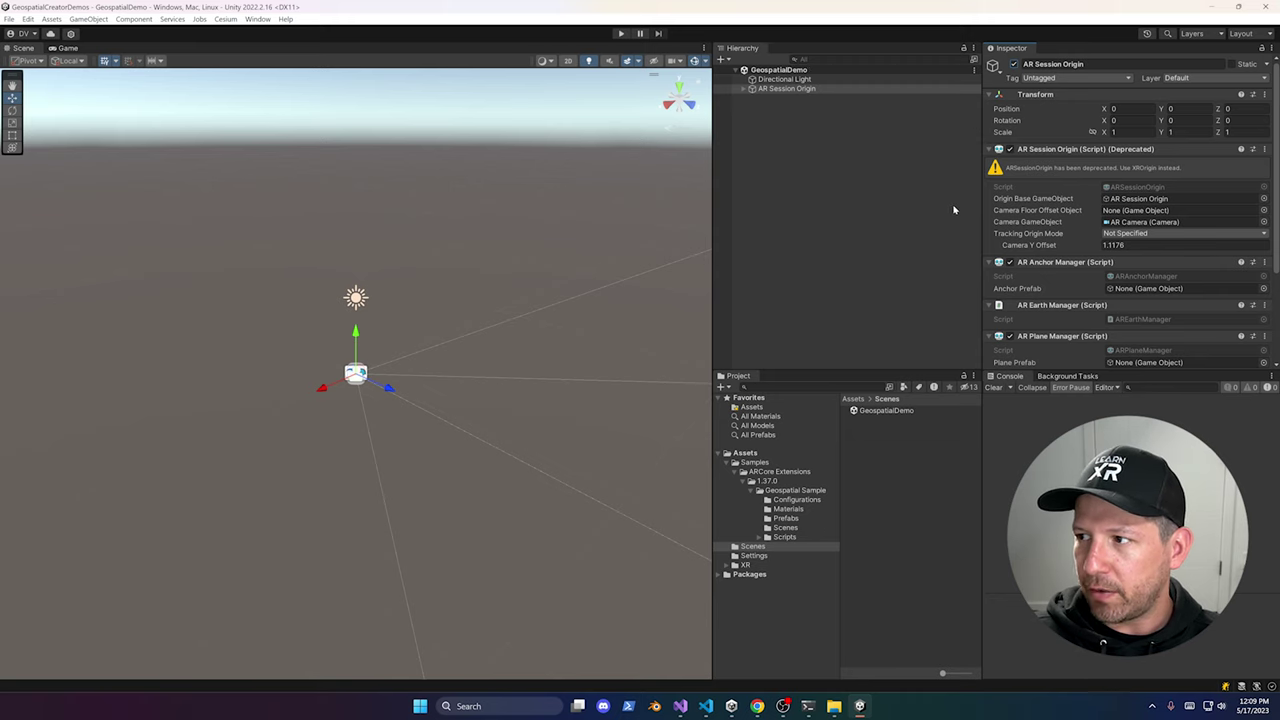
Step: Remove the AR Plane Manager, AR Raycast Manager and AR Streetscape Geometry Manager components
scroll(1065, 245, "down", 2)
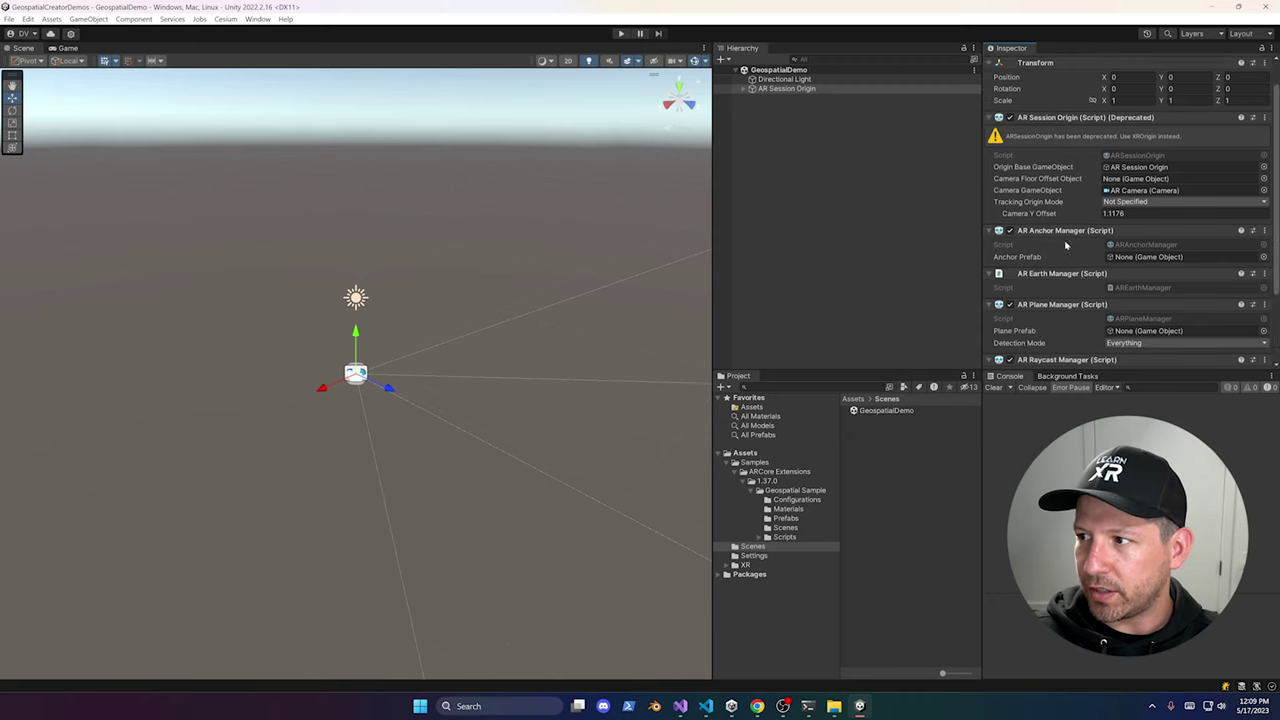
scroll(1065, 245, "down", 2)
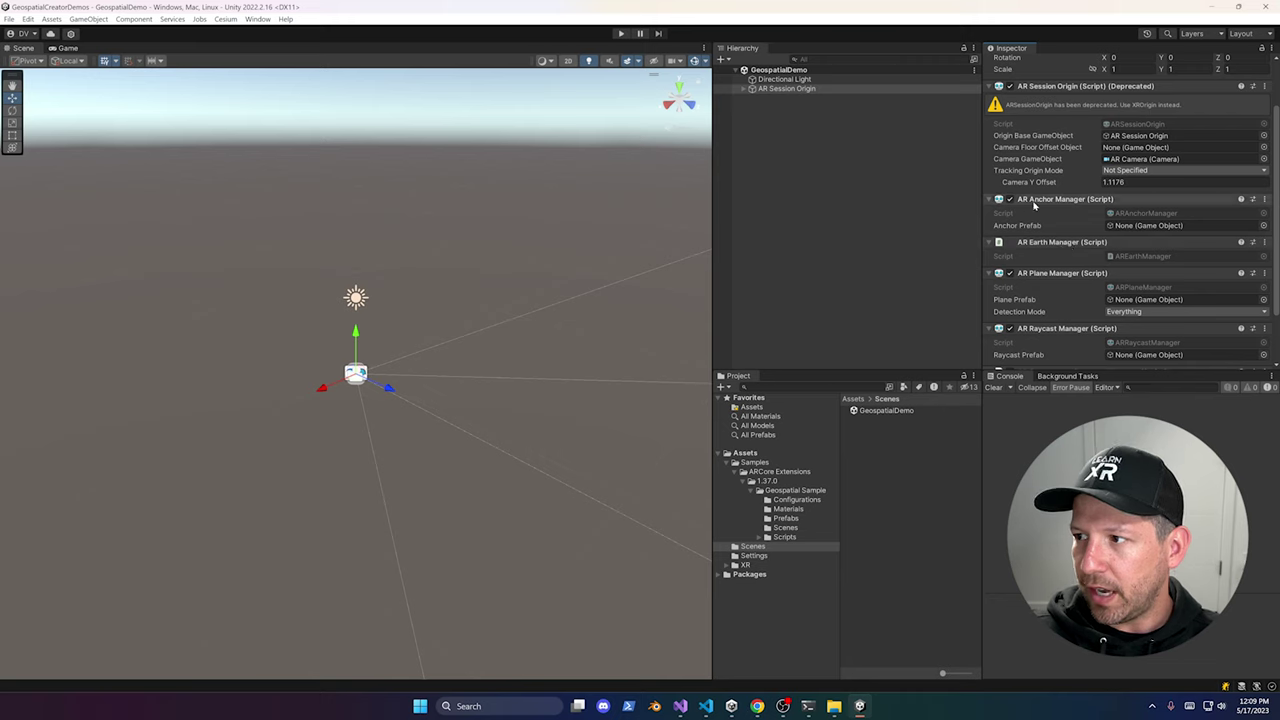
scroll(1034, 205, "down", 4)
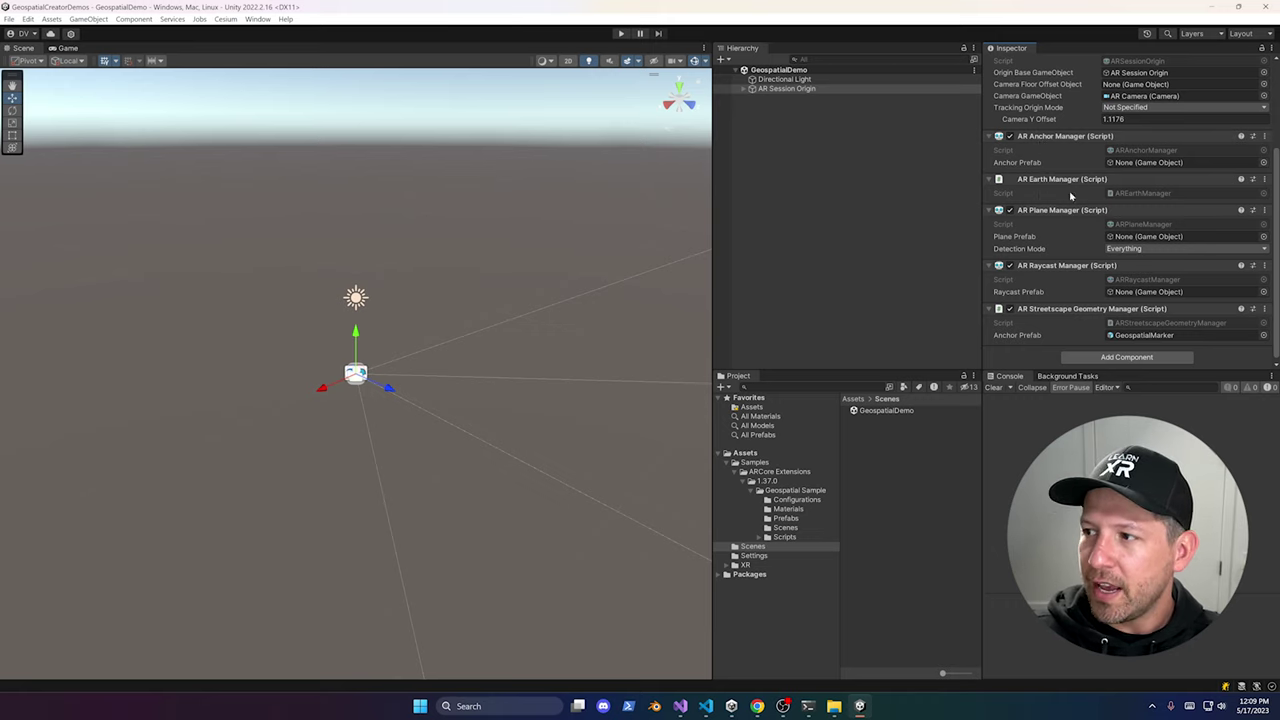
left_click(1264, 210)
left_click(1203, 239)
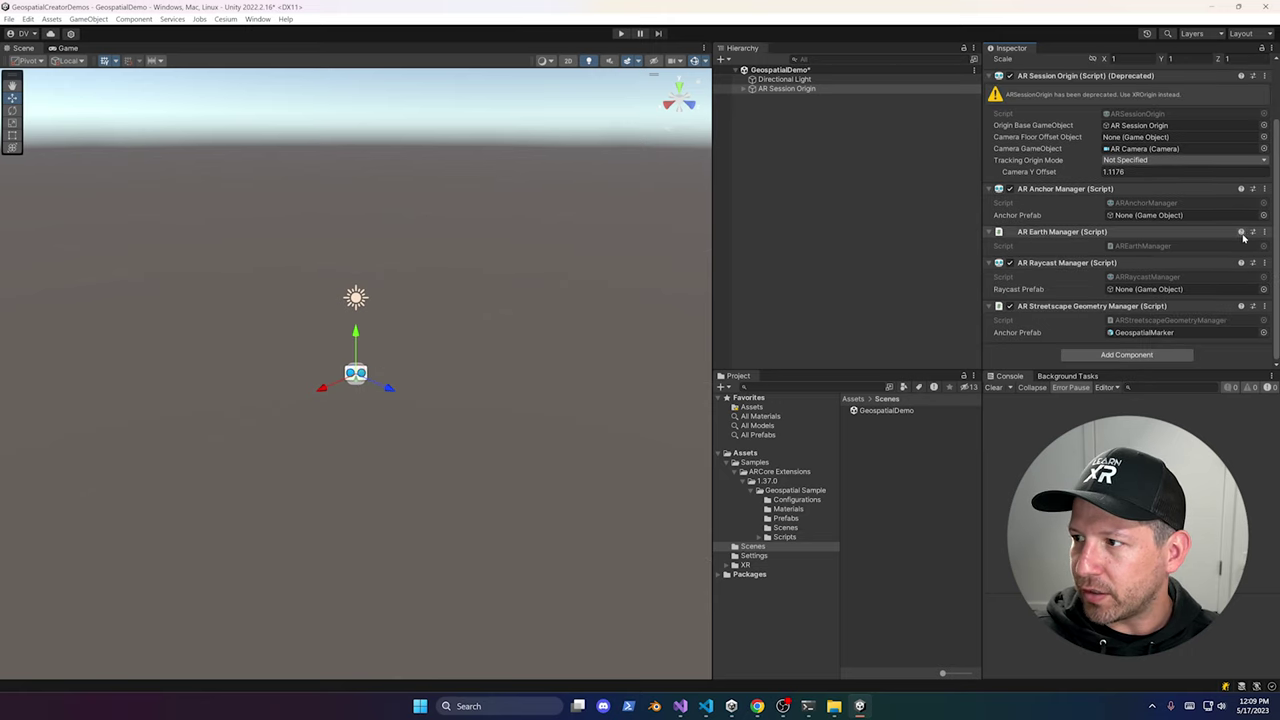
left_click(1264, 264)
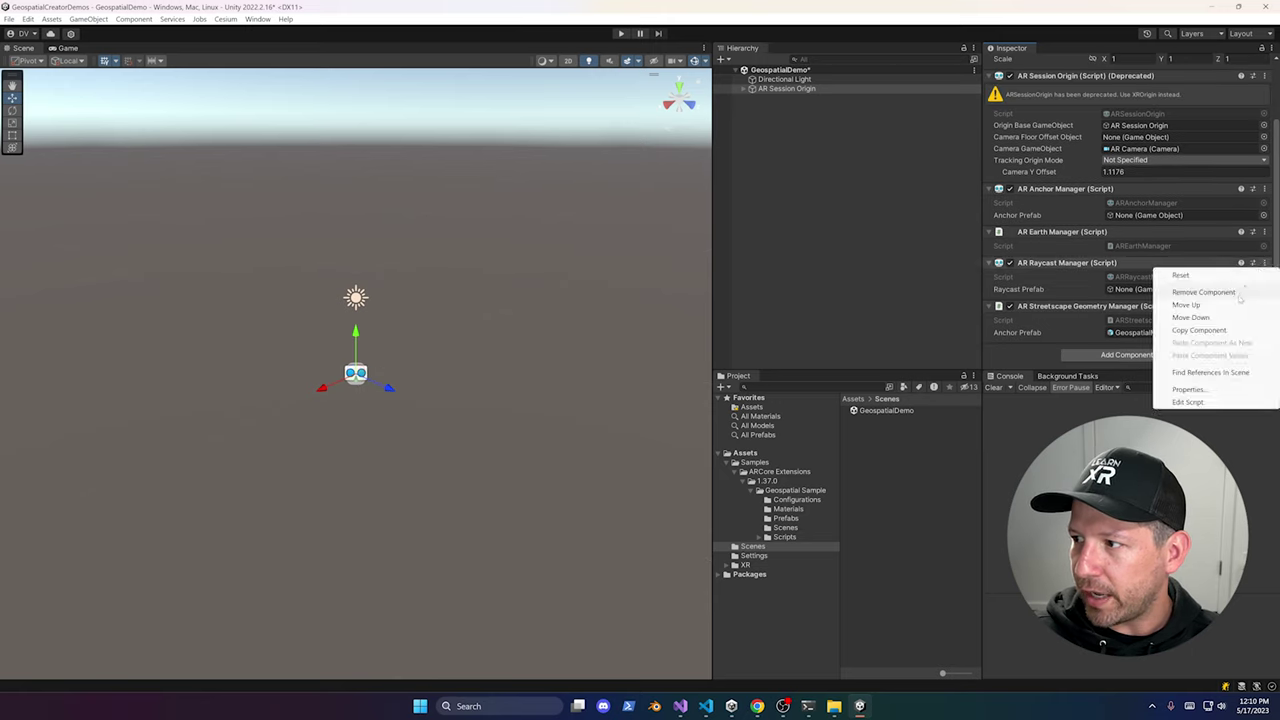
left_click(1200, 291)
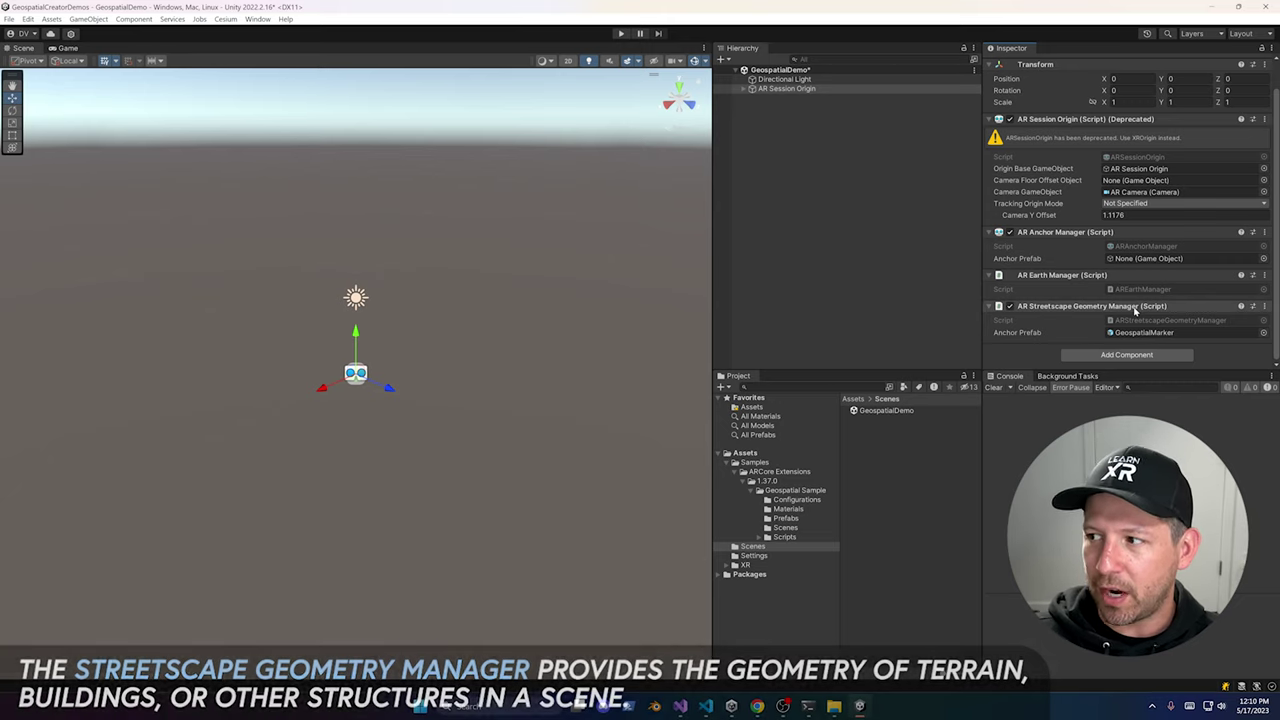
left_click(1262, 307)
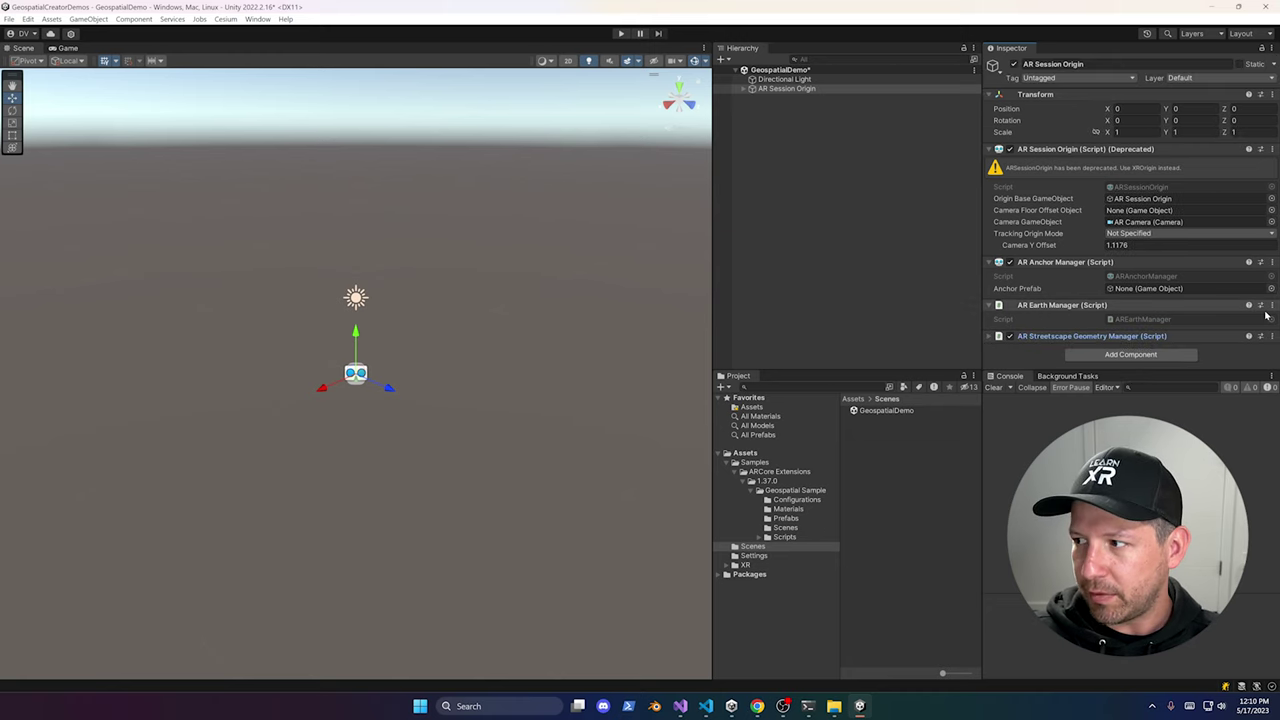
left_click(1272, 338)
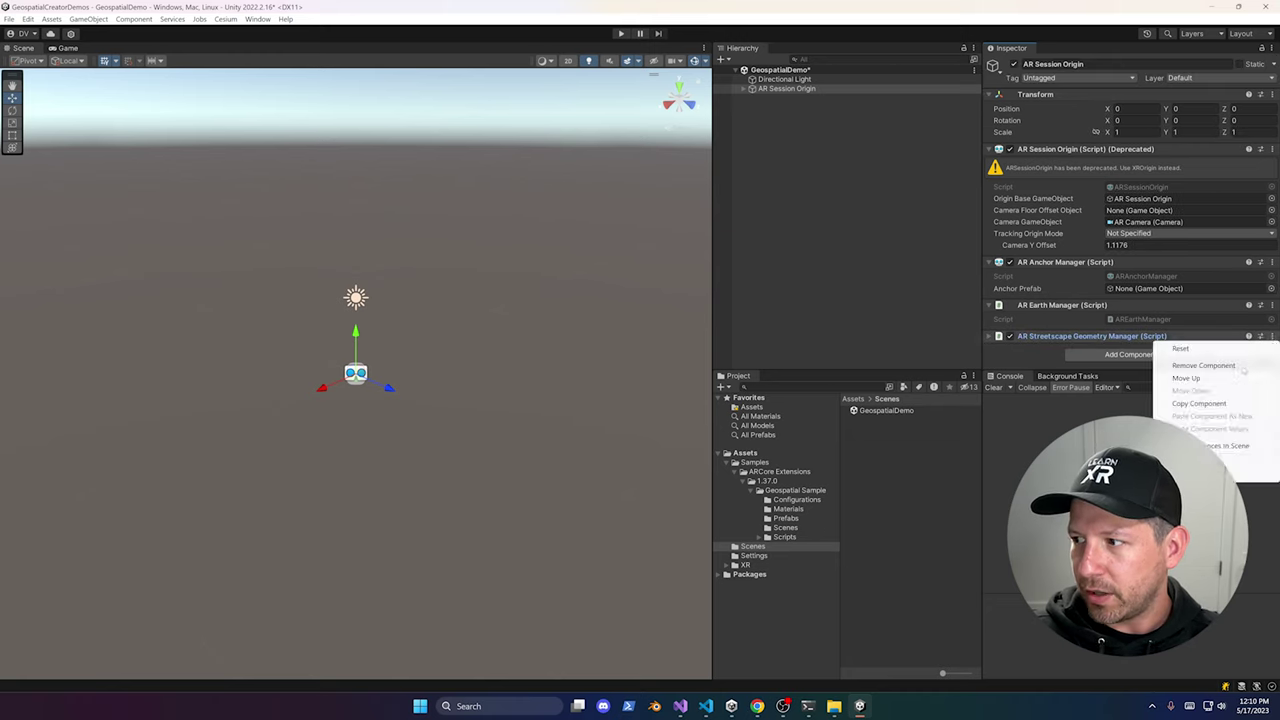
left_click(1243, 367)
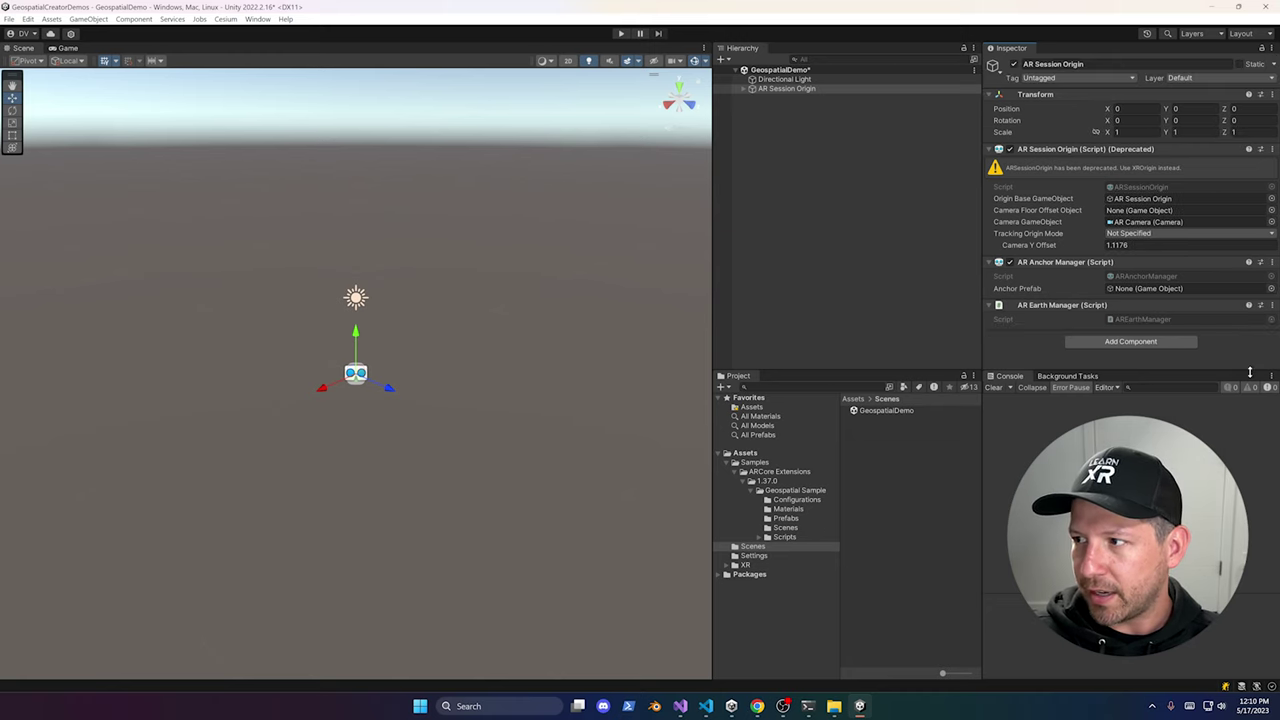
Step: Add an XR > AR Session object to the Hierarchy
right_click(779, 105)
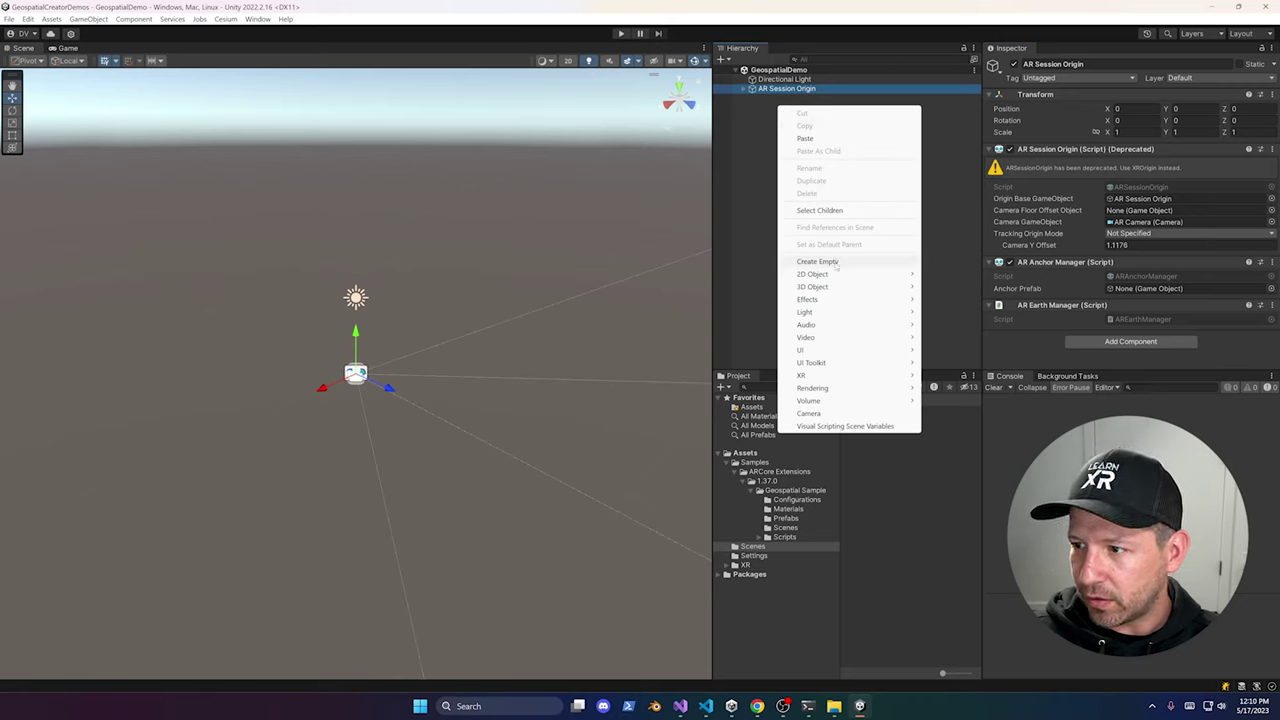
mouse_move(822, 376)
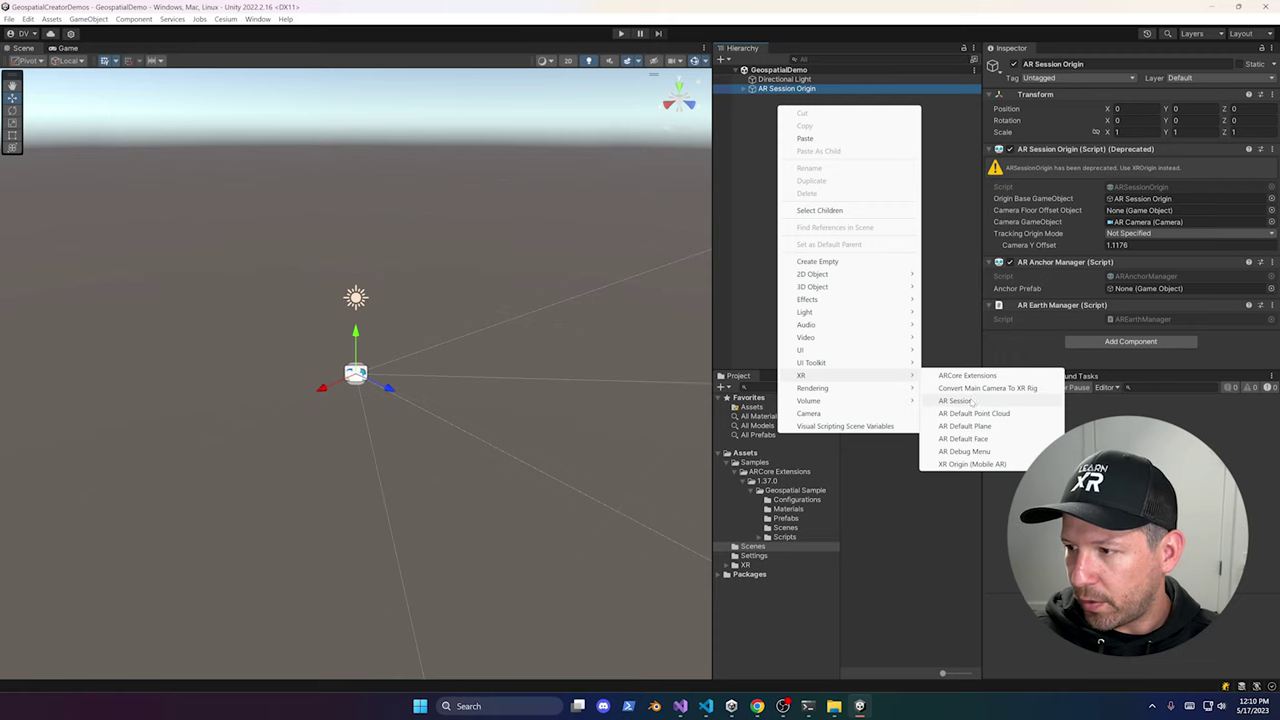
left_click(970, 401)
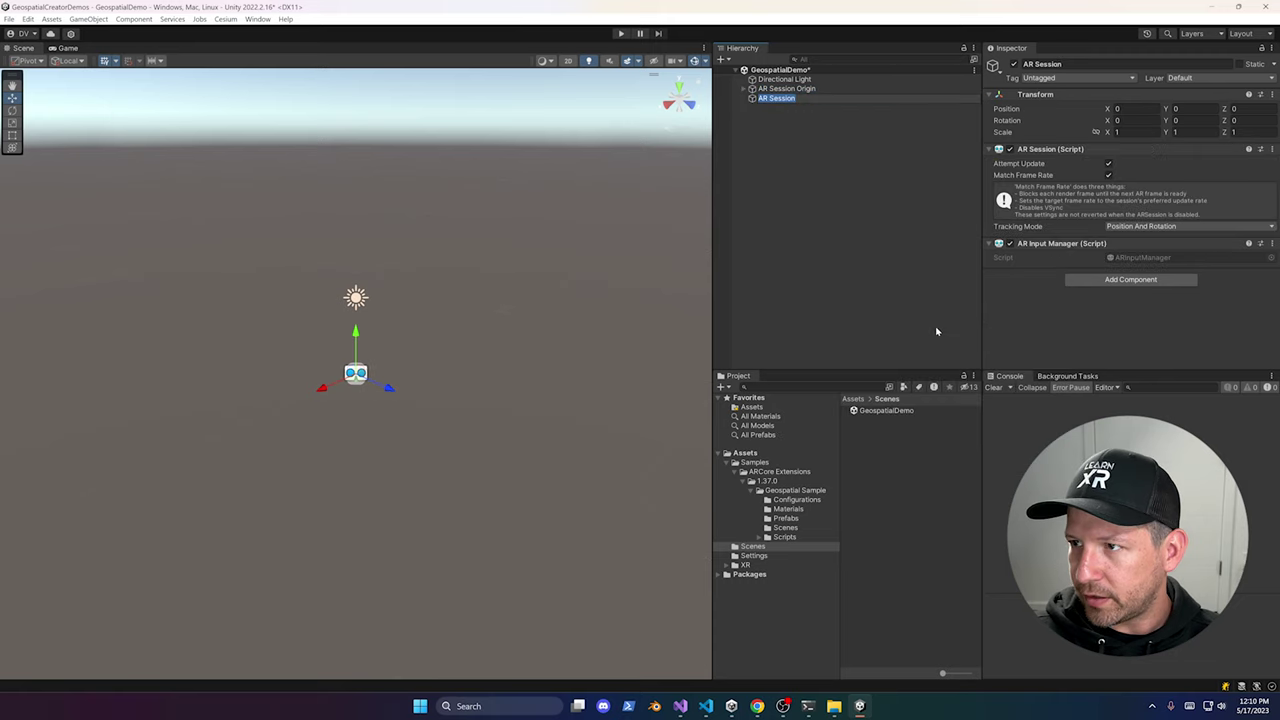
Step: Check the AR Session and AR Session Origin components and its AR Camera child
left_click(862, 186)
left_click(780, 98)
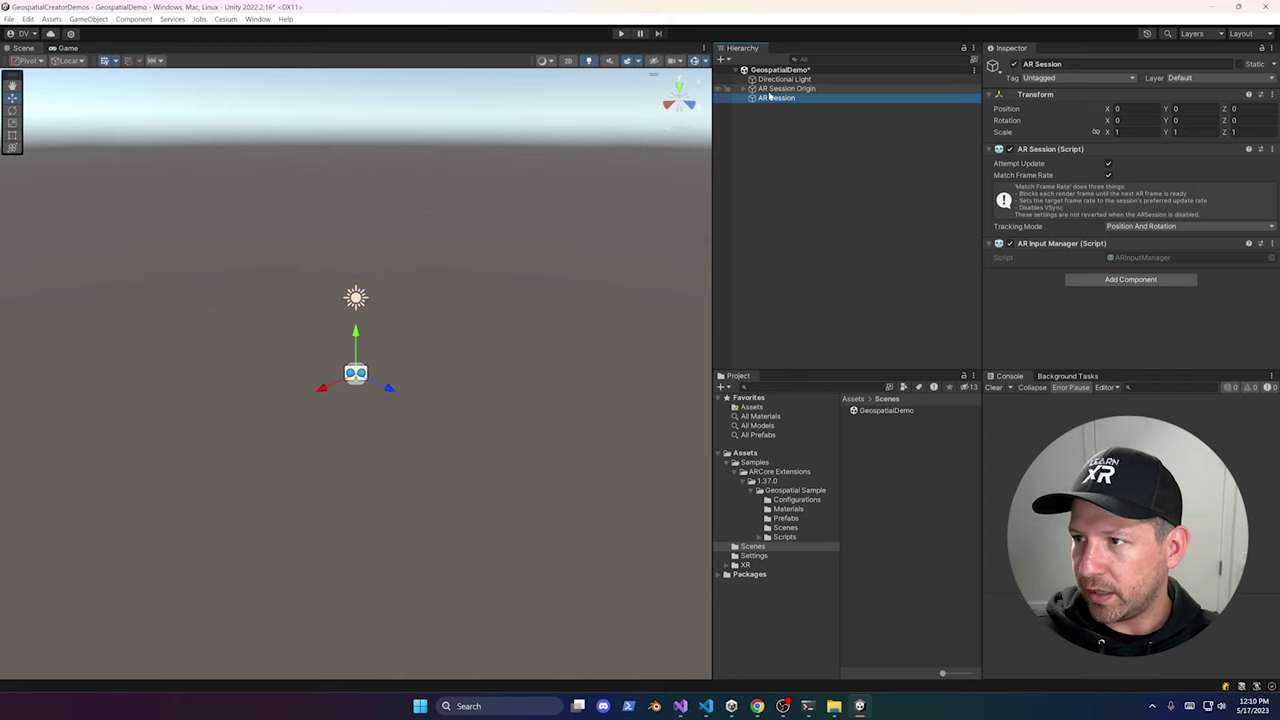
left_click(778, 88)
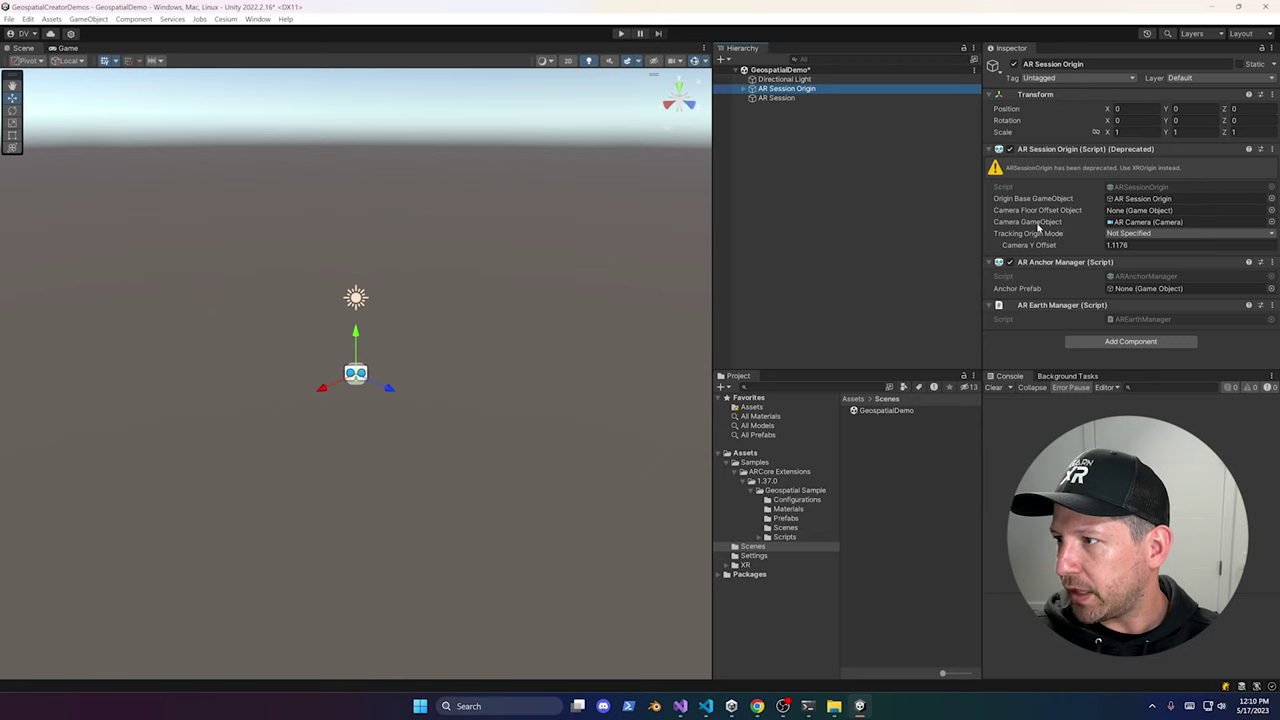
left_click(744, 89)
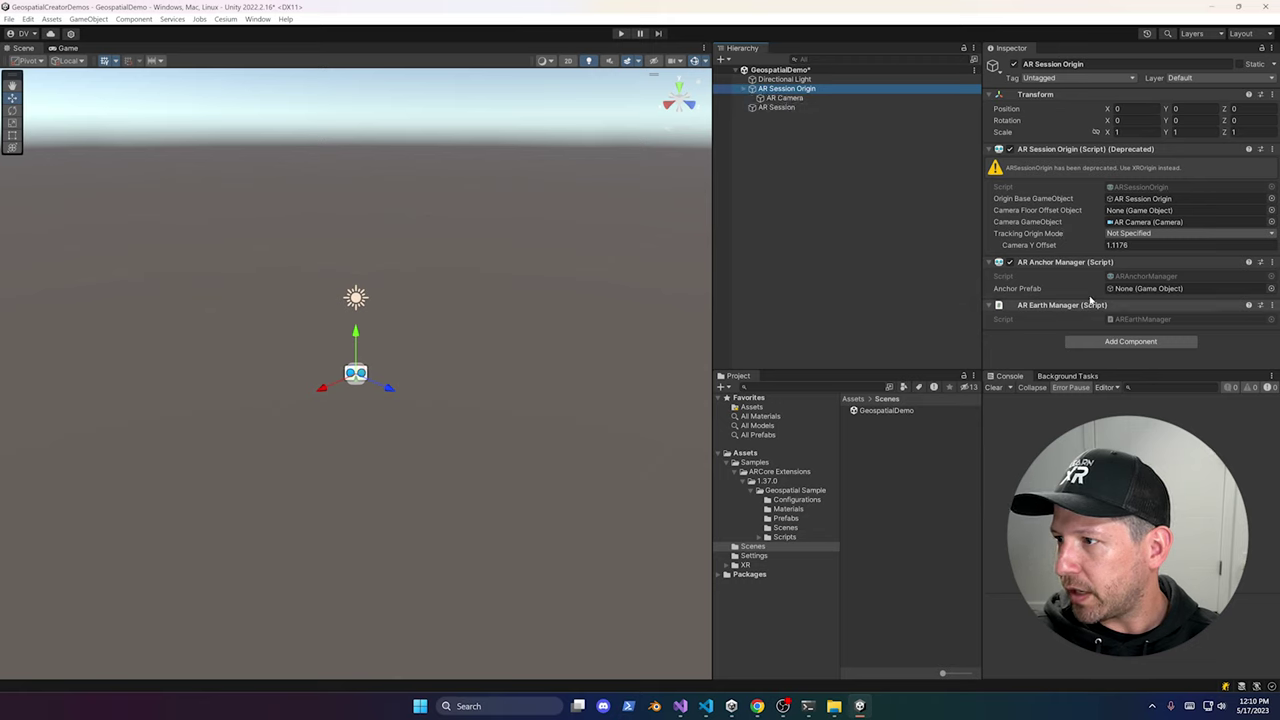
left_click(745, 89)
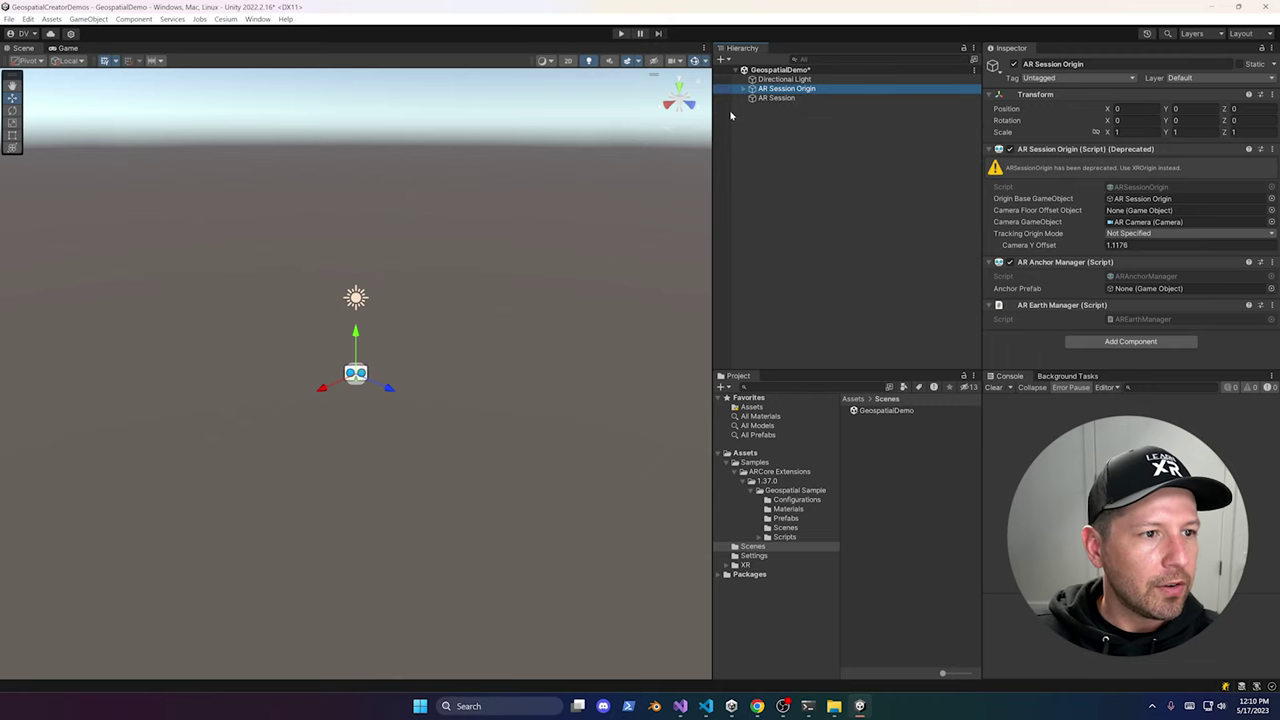
Step: Browse the Project panel to the Assets > Scripts folder containing GeospatialManager
left_click(729, 463)
left_click(743, 456)
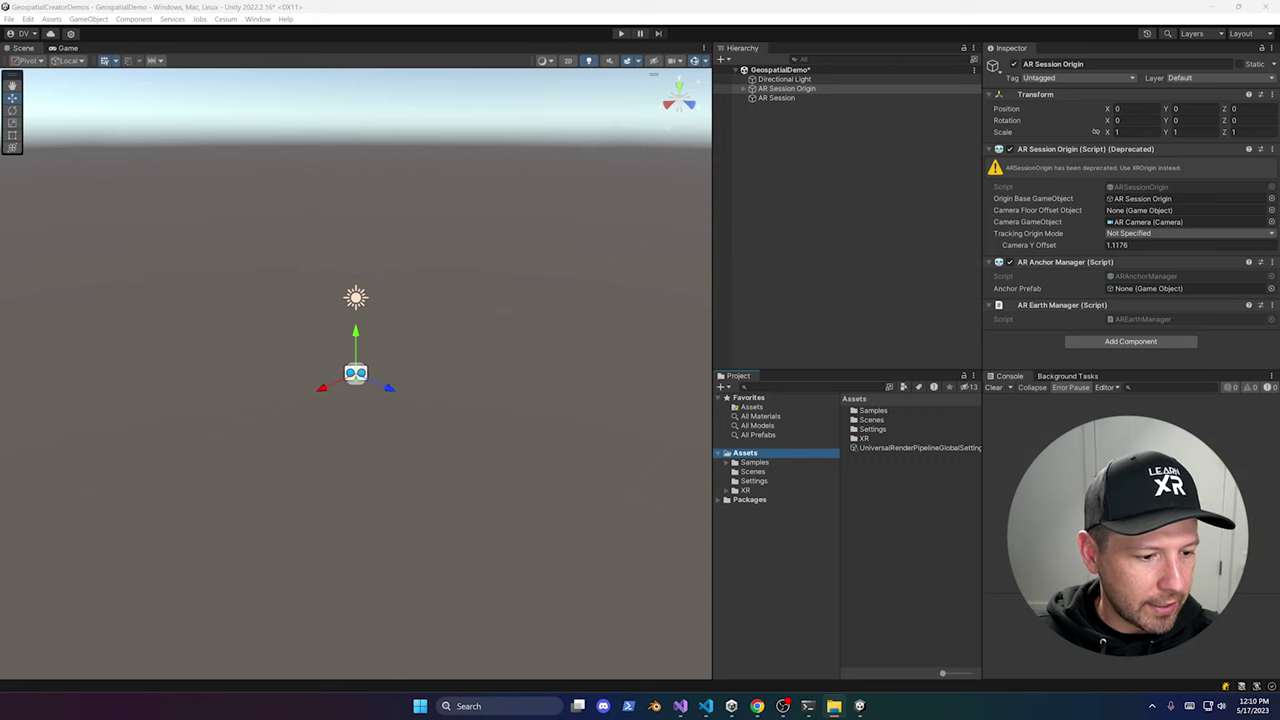
left_click(750, 453)
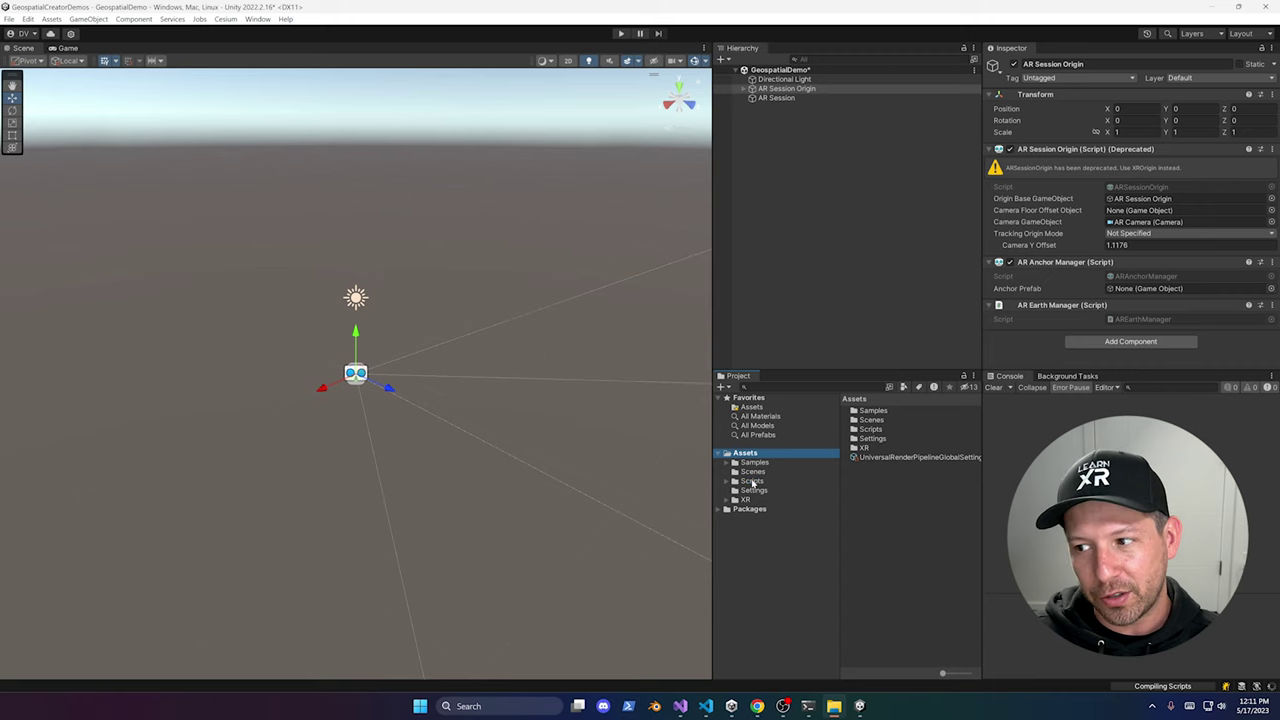
left_click(752, 482)
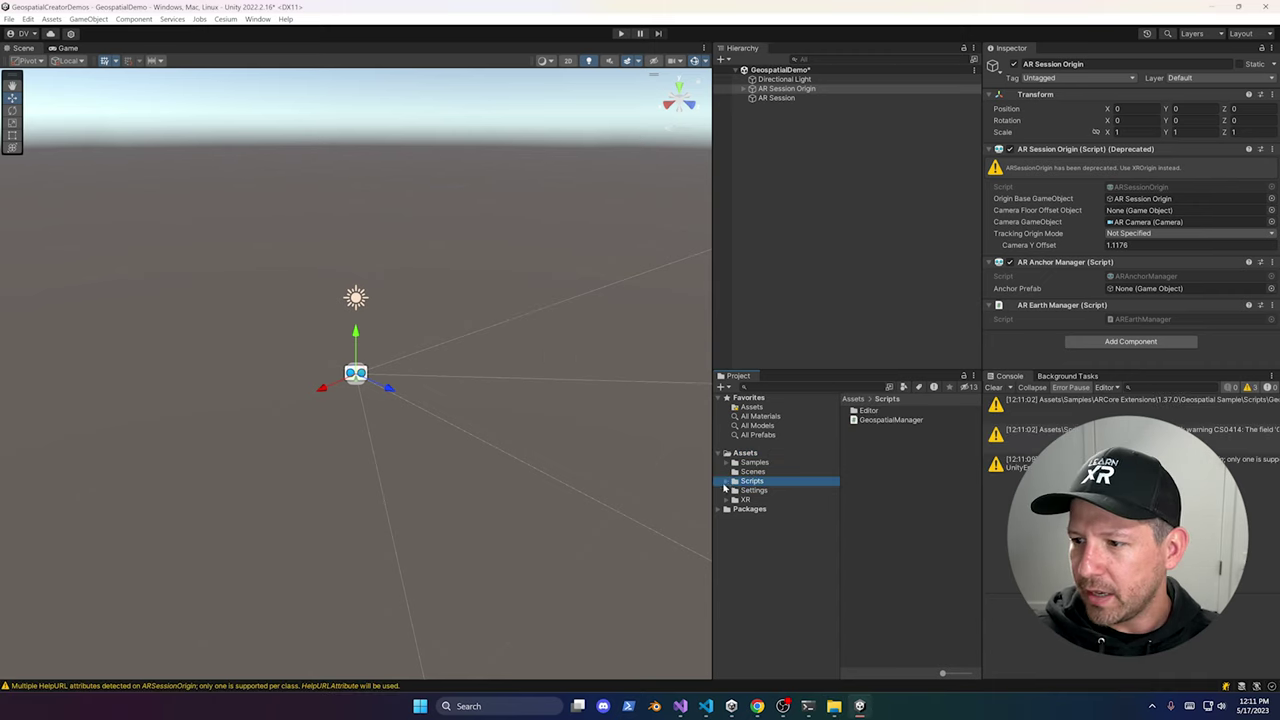
left_click(728, 482)
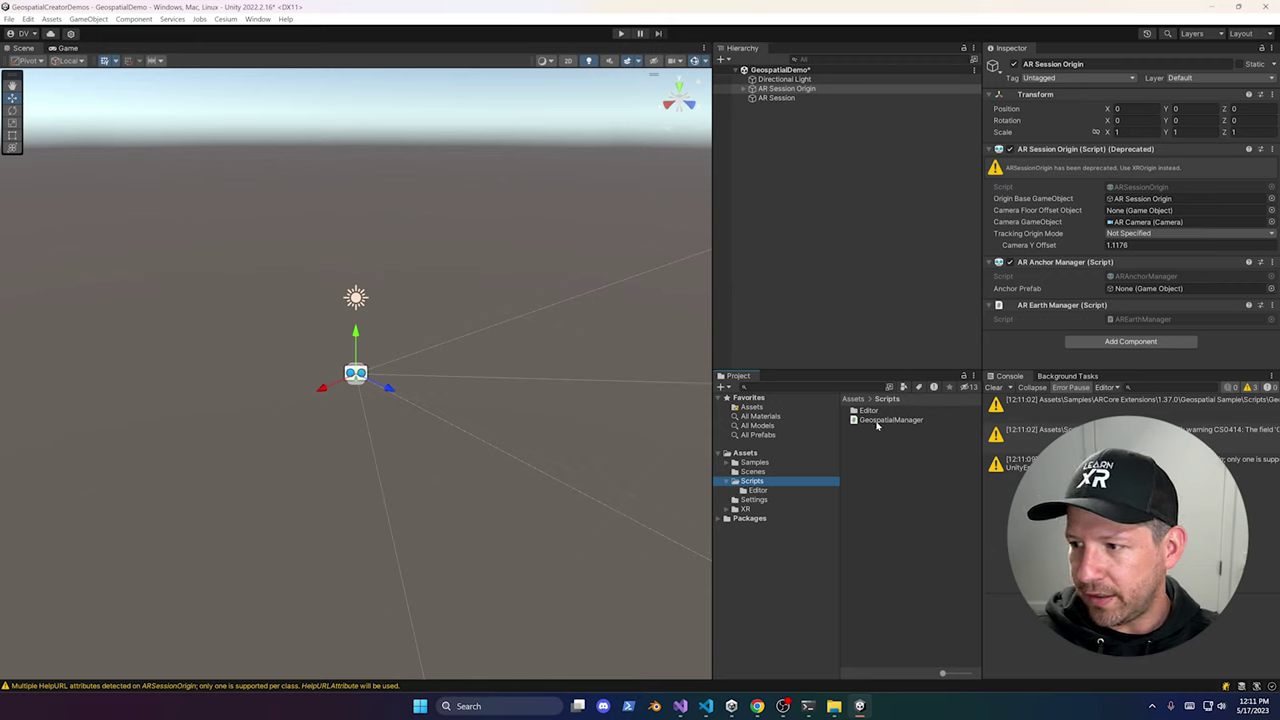
Step: Create an empty object named GeospatialManager and attach the GeospatialManager script to it
right_click(823, 148)
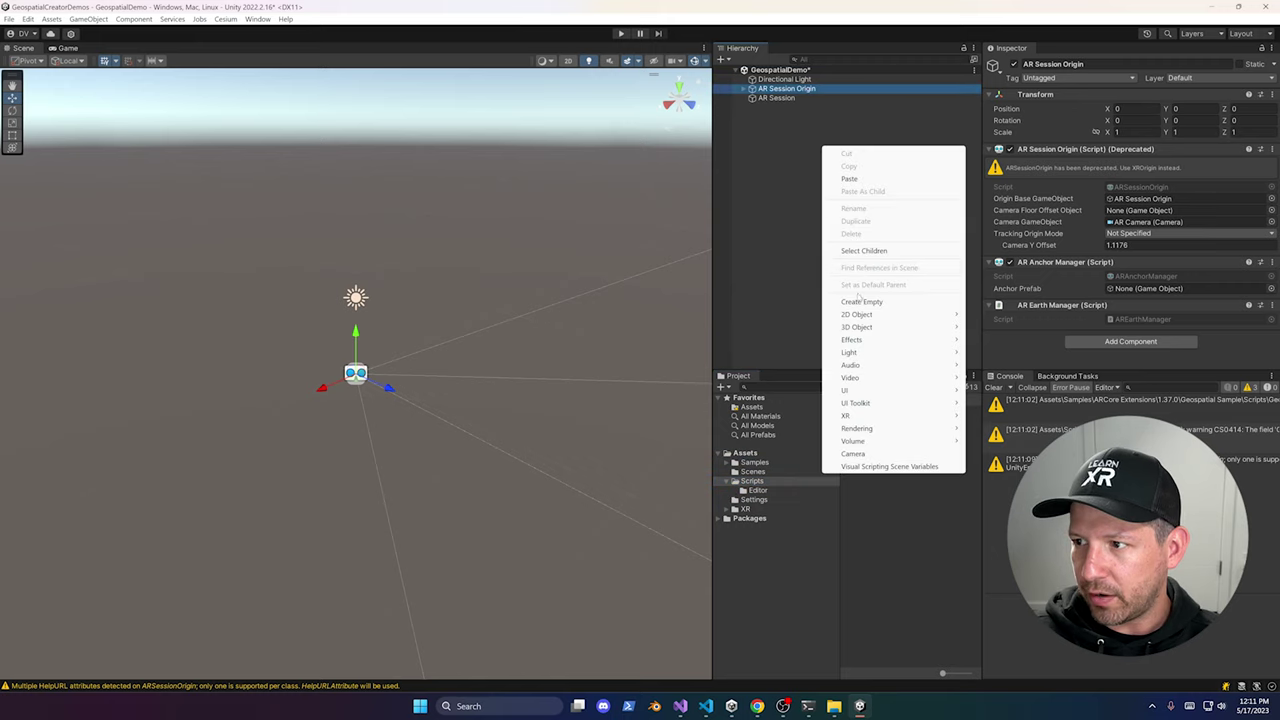
left_click(860, 302)
type("GeospatialM")
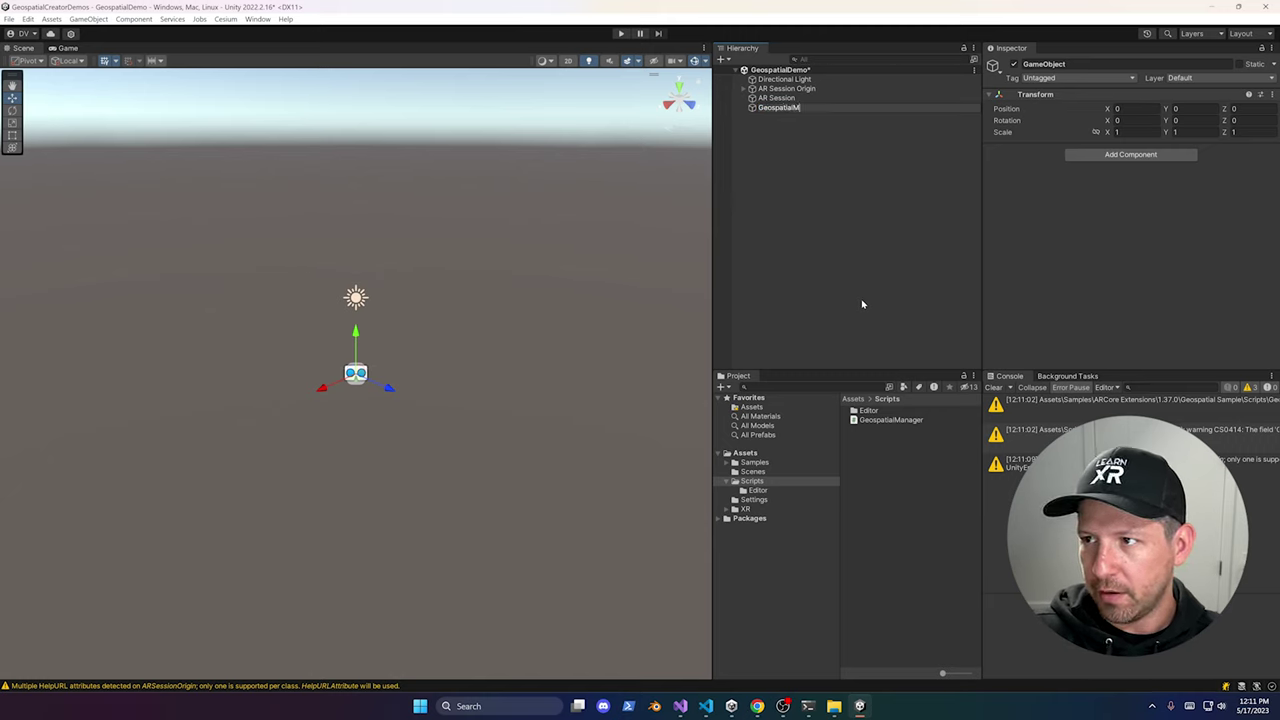
type("anager")
key("Return")
left_click_drag(916, 424, 1104, 284)
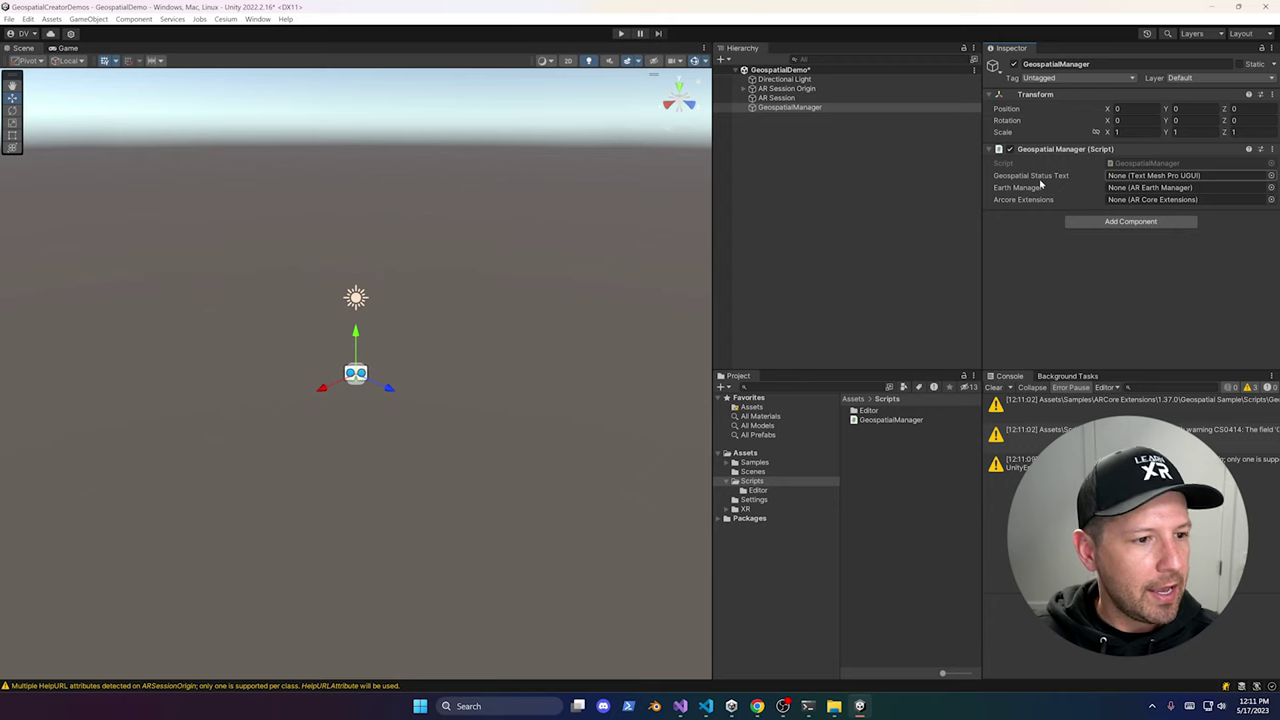
Step: Add a TextMeshPro UI text on a new canvas, importing the TMP Essential Resources
right_click(873, 152)
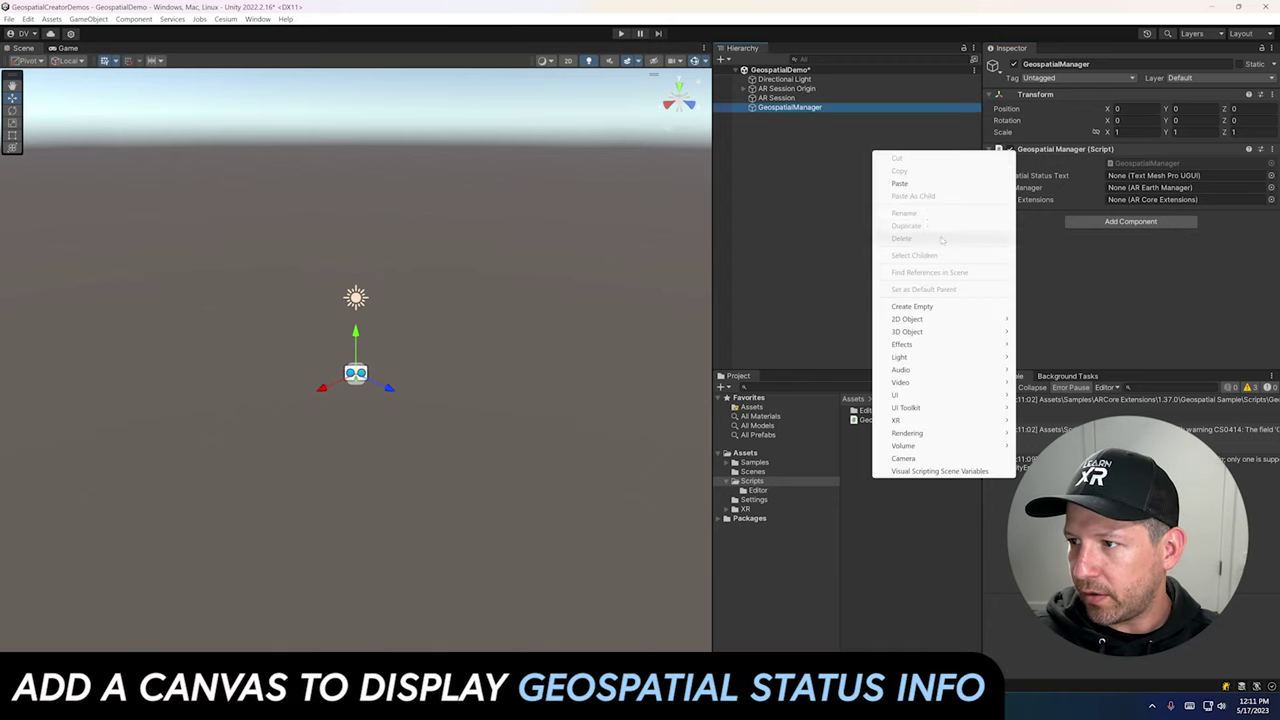
mouse_move(927, 330)
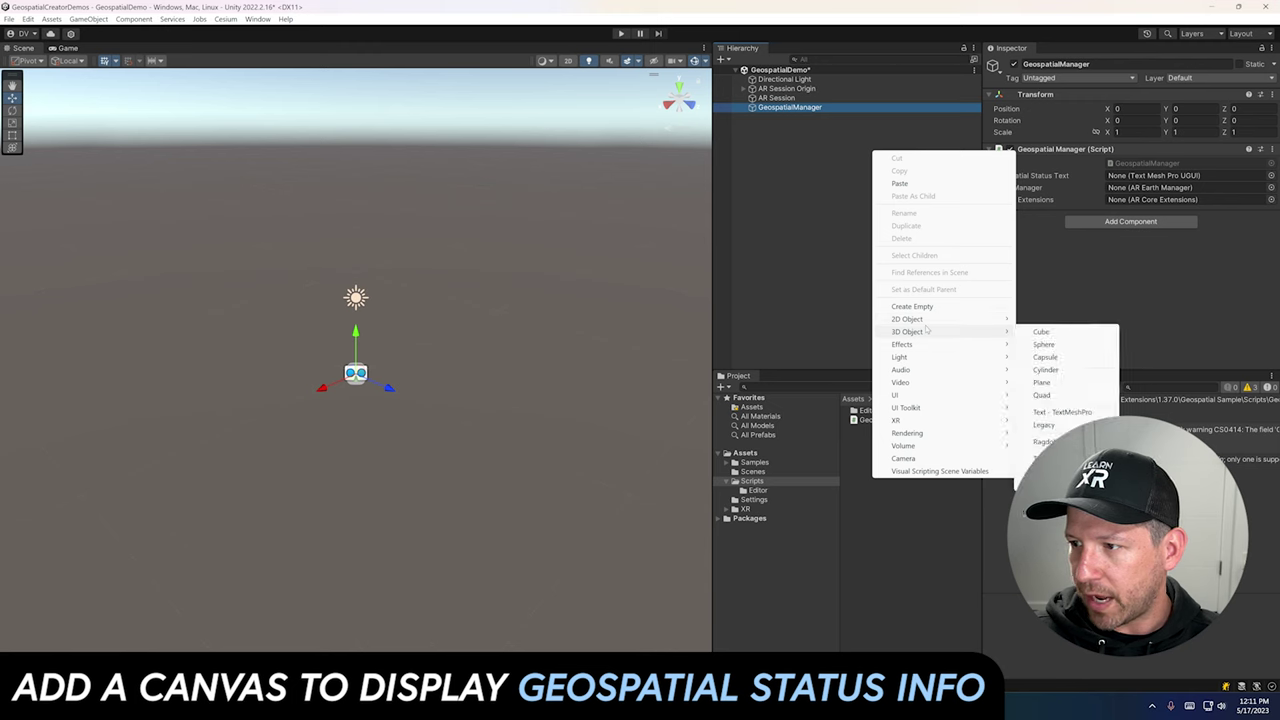
mouse_move(905, 394)
left_click(1060, 407)
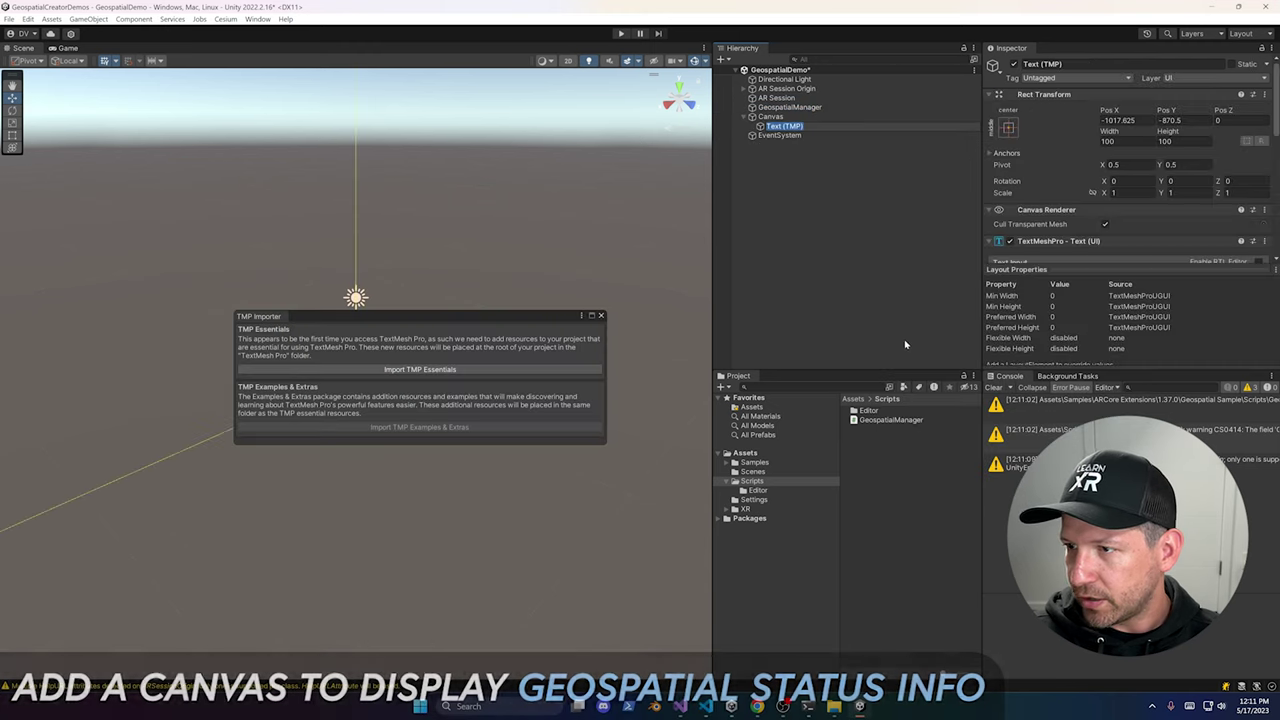
left_click(405, 368)
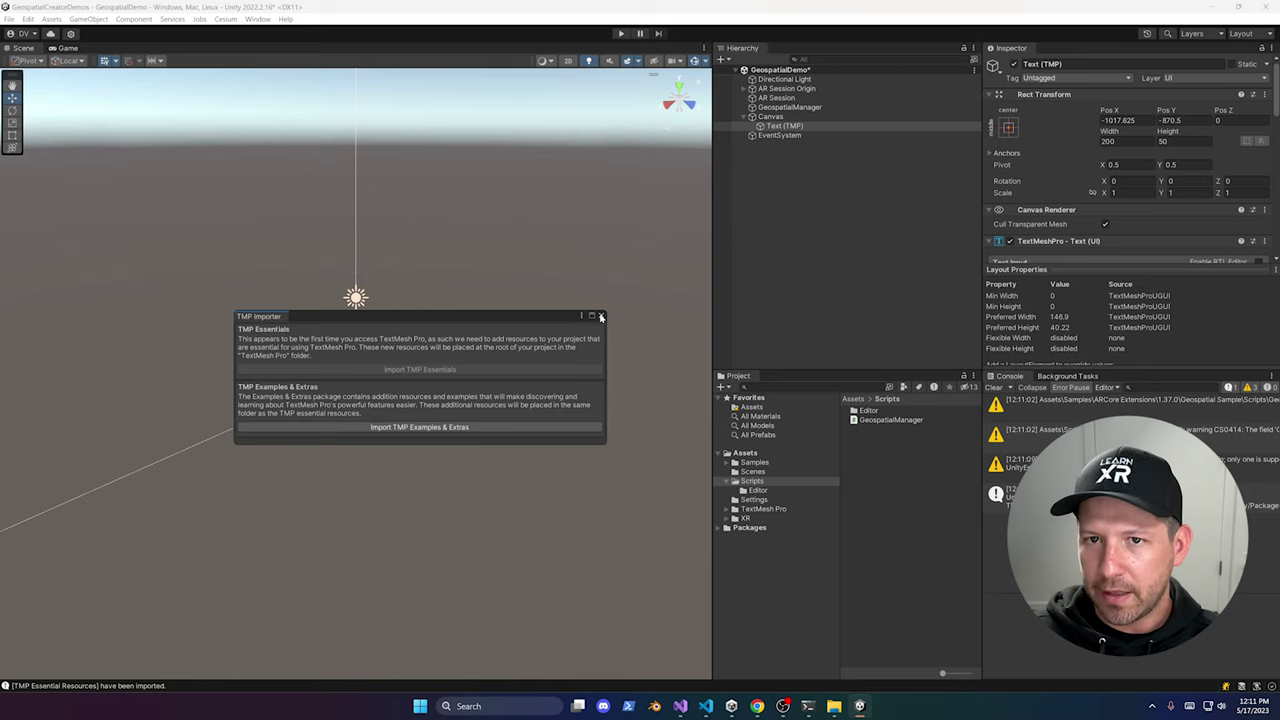
left_click(600, 316)
Step: Rename the text object to GeospatialStatus and the Canvas to UI
left_click(808, 128)
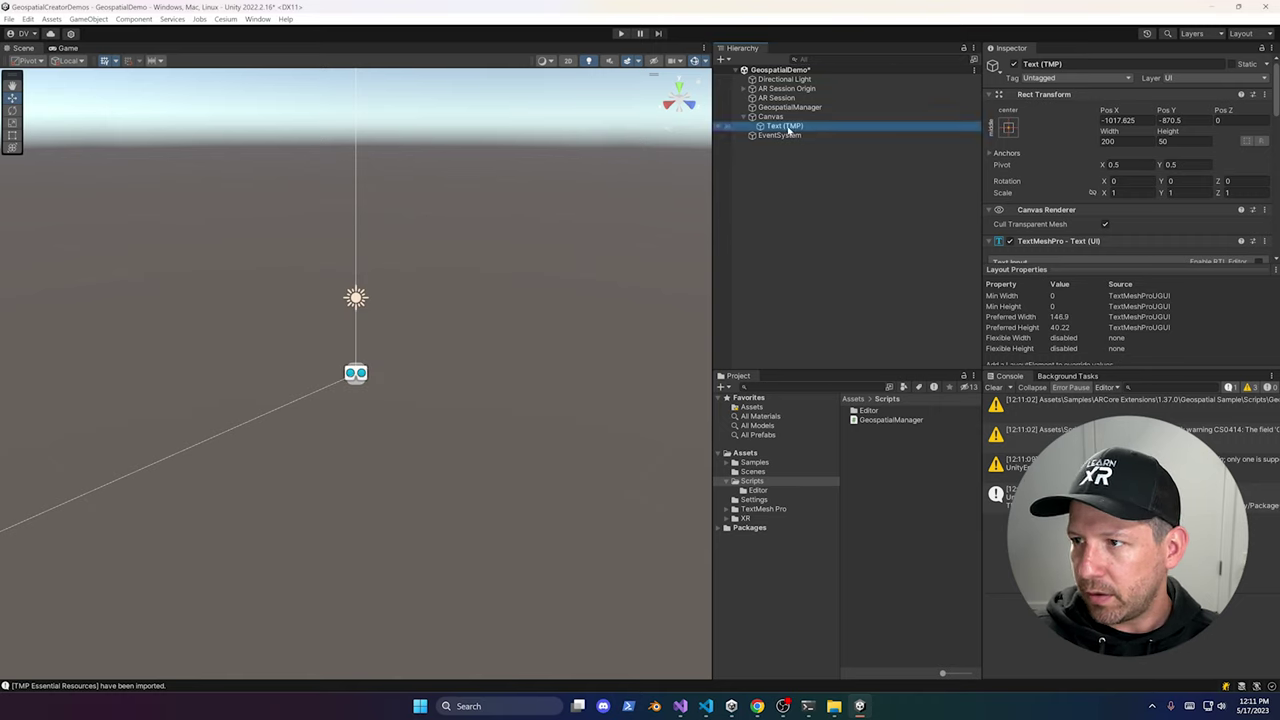
left_click(788, 128)
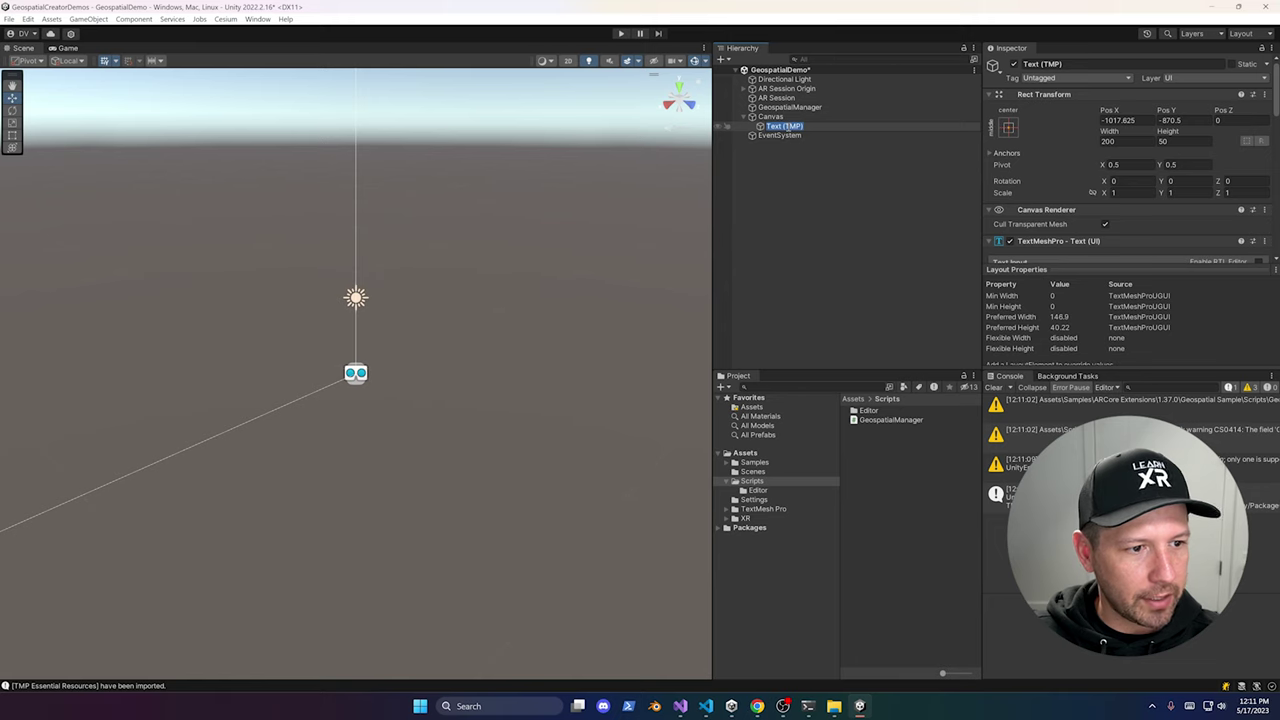
type("Geosp")
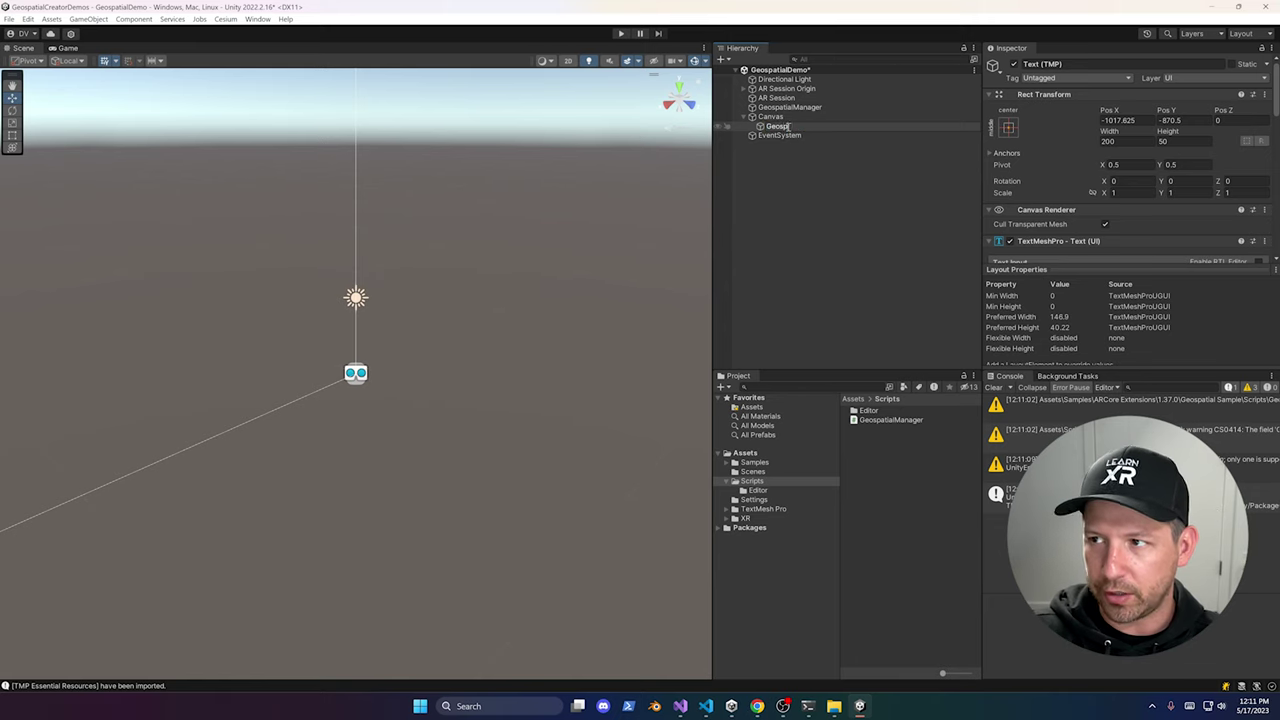
type("atialStatus")
key("Return")
left_click(771, 117)
type("UI")
key("Return")
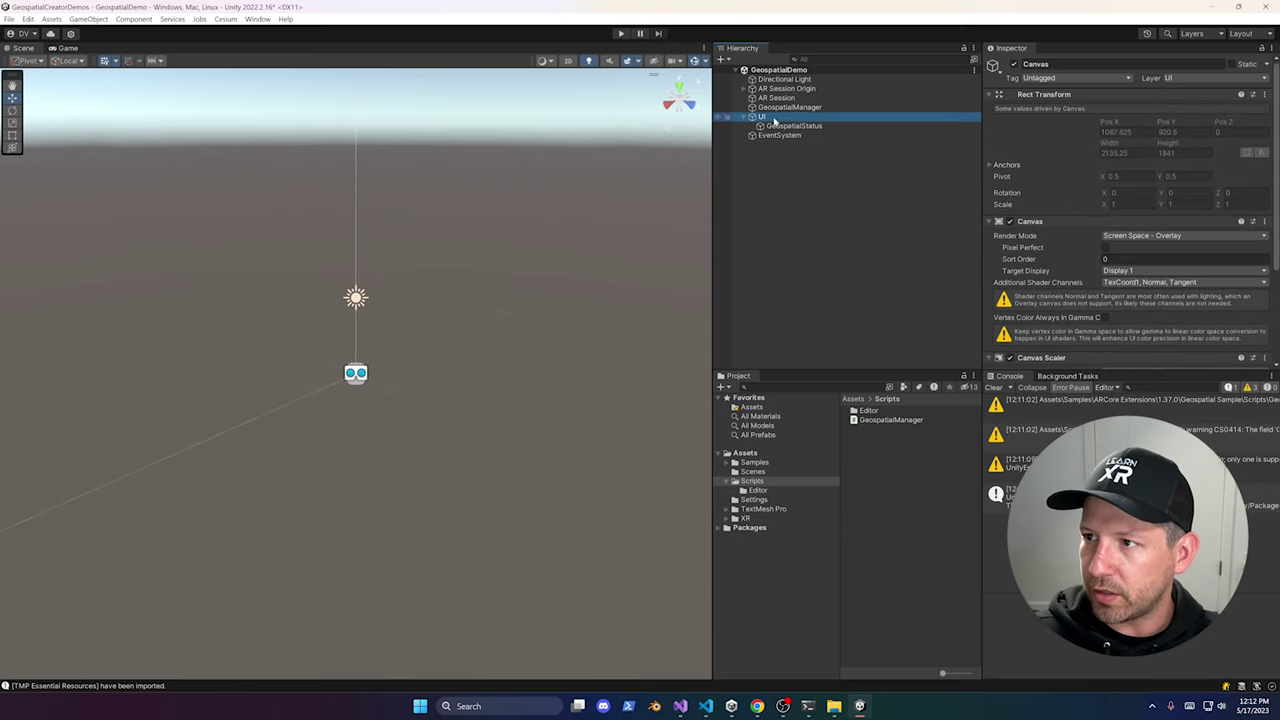
Step: Assign GeospatialStatus as Geospatial Status Text and AR Session Origin as Earth Manager on GeospatialManager
left_click(795, 107)
left_click_drag(790, 126, 1136, 181)
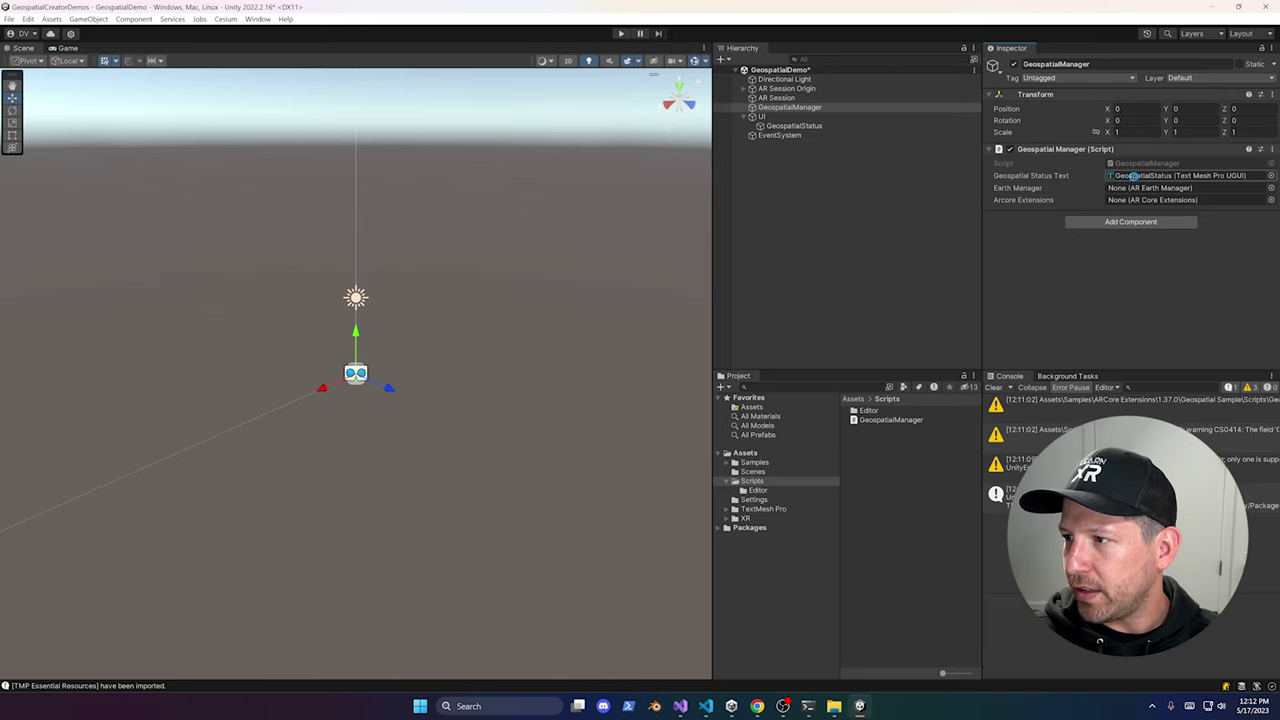
left_click_drag(835, 90, 1133, 190)
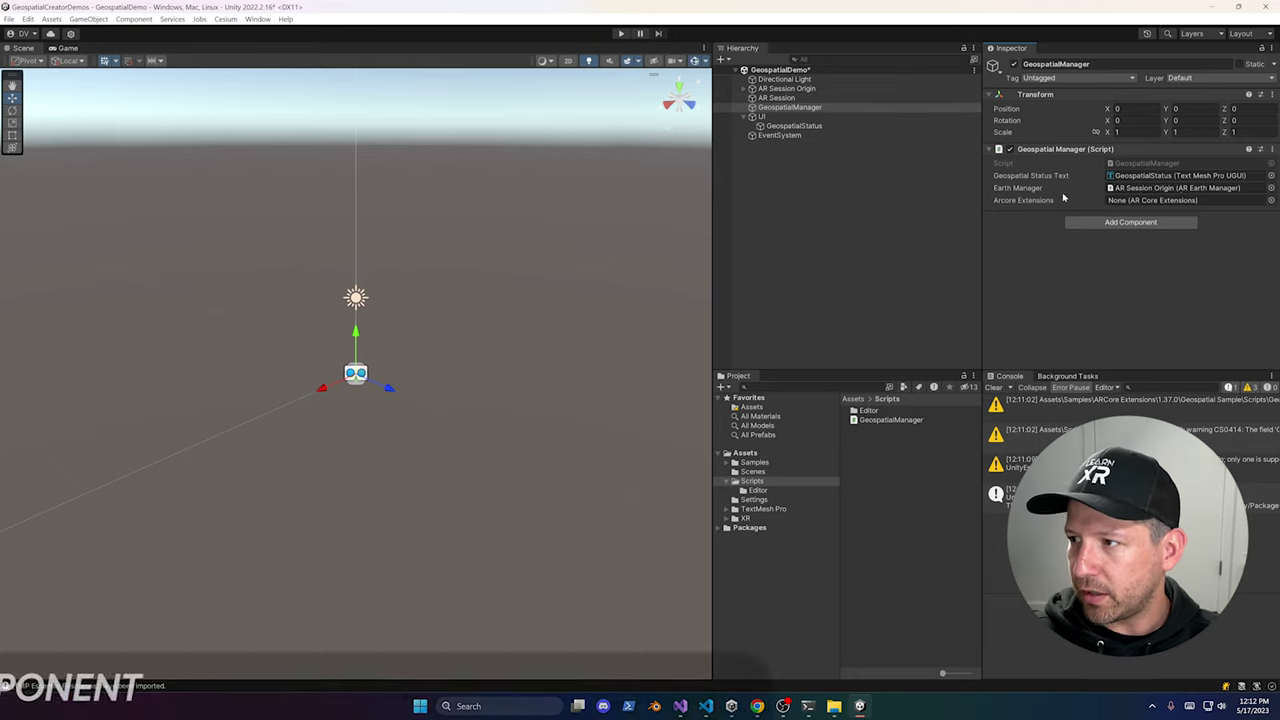
Step: Add an XR > ARCore Extensions object and set its Session field to AR Session
left_click(752, 116)
right_click(797, 189)
mouse_move(871, 358)
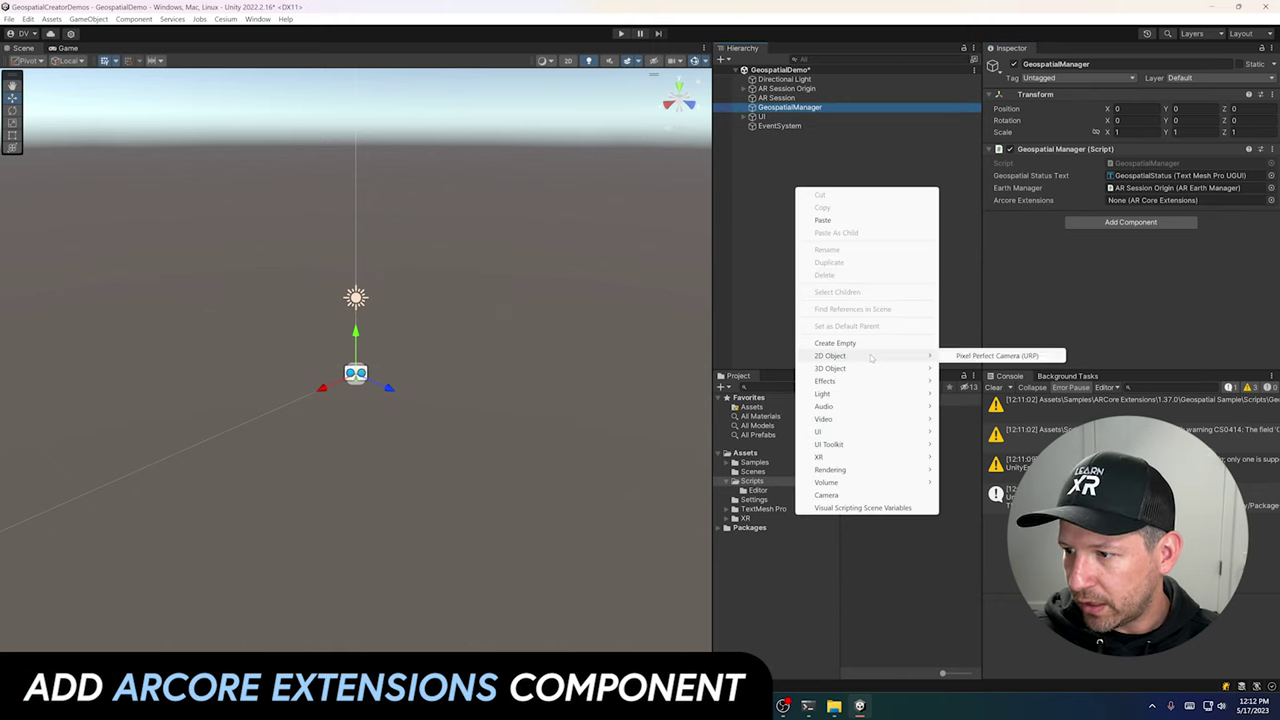
mouse_move(863, 460)
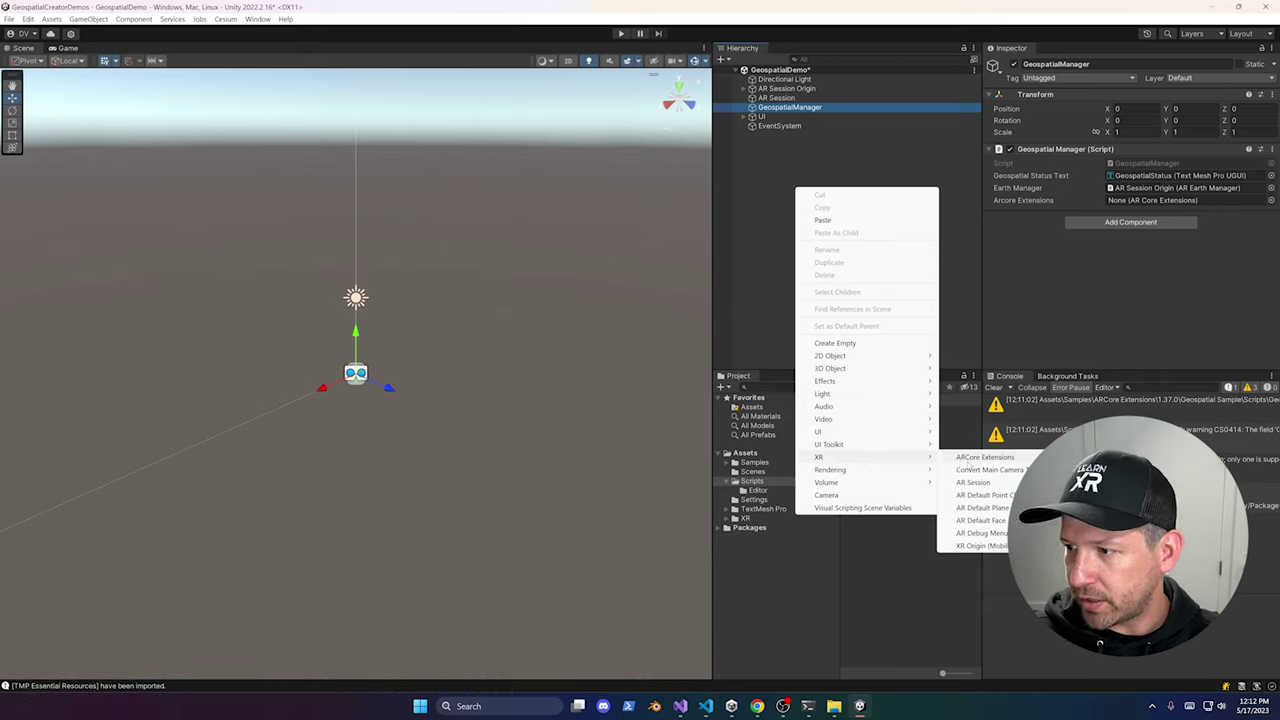
left_click(969, 460)
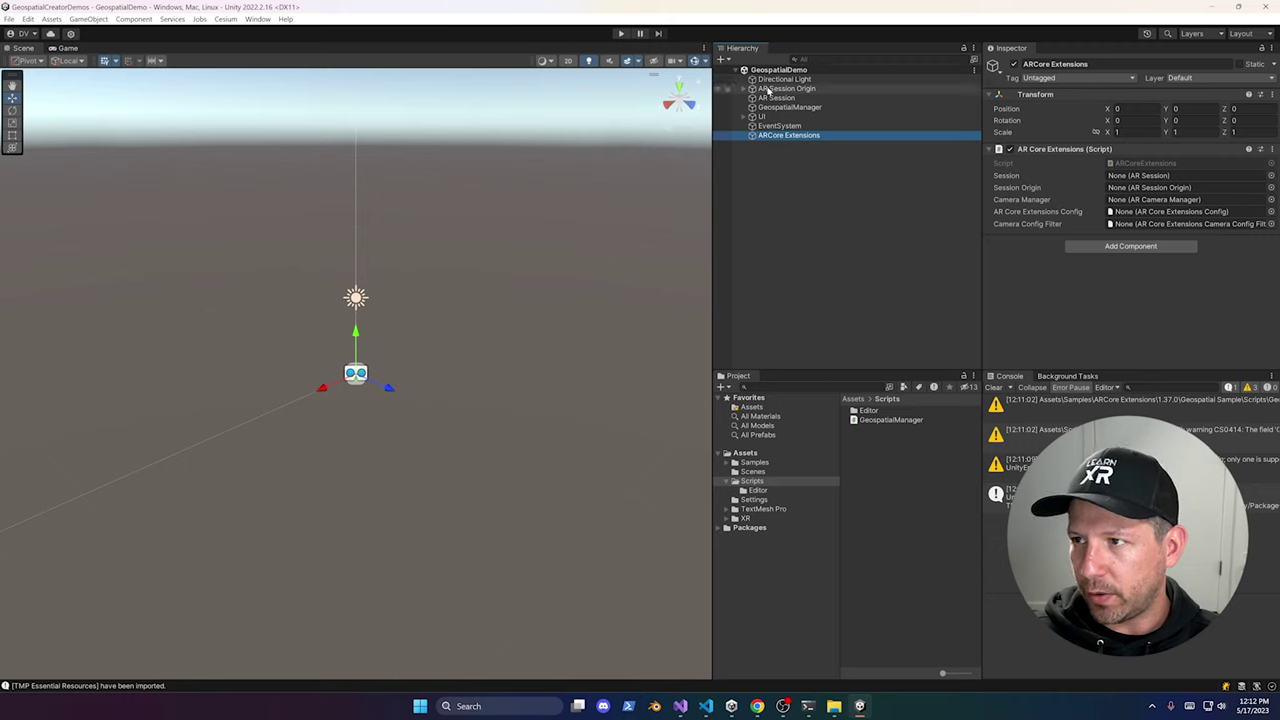
left_click_drag(770, 98, 1150, 176)
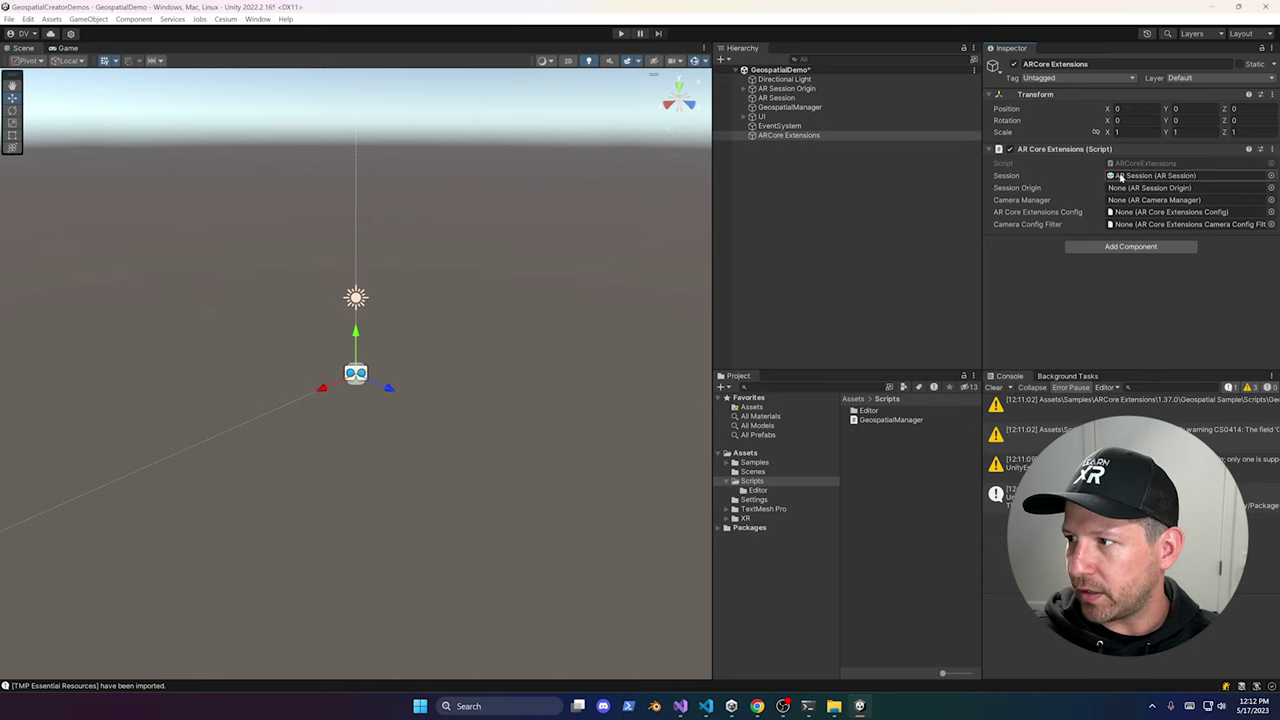
Step: Set ARCore Extensions' Session Origin to AR Session Origin and Camera Manager to AR Camera
left_click_drag(784, 88, 1140, 188)
left_click(1104, 188)
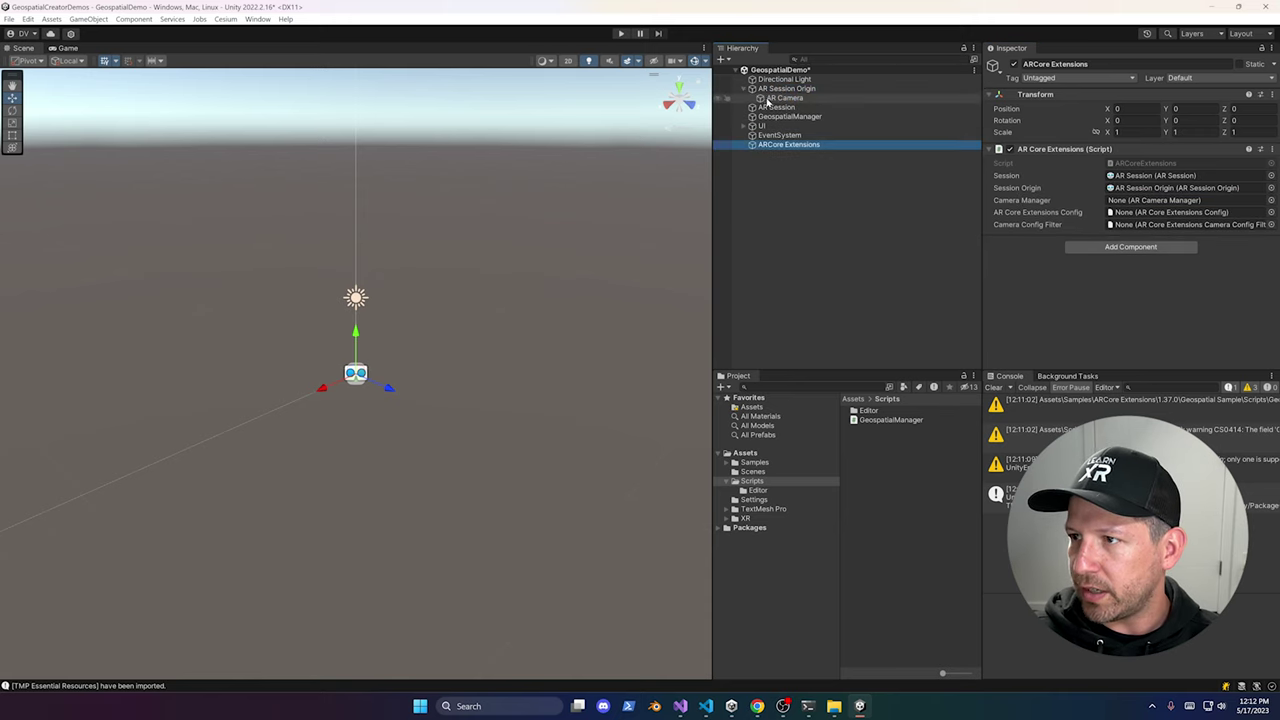
left_click_drag(1102, 188, 1130, 202)
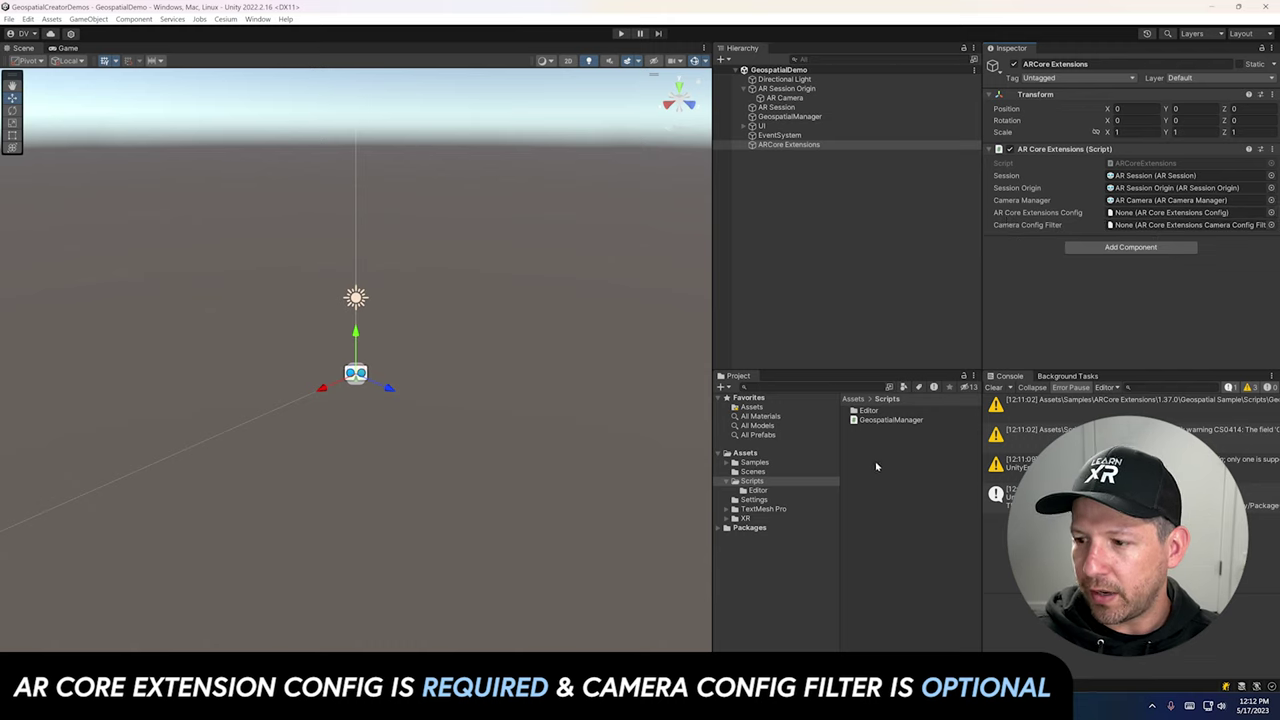
left_click(745, 453)
Step: Create an ARCore Extensions Config asset in the Settings folder with its default name
right_click(745, 453)
mouse_move(797, 382)
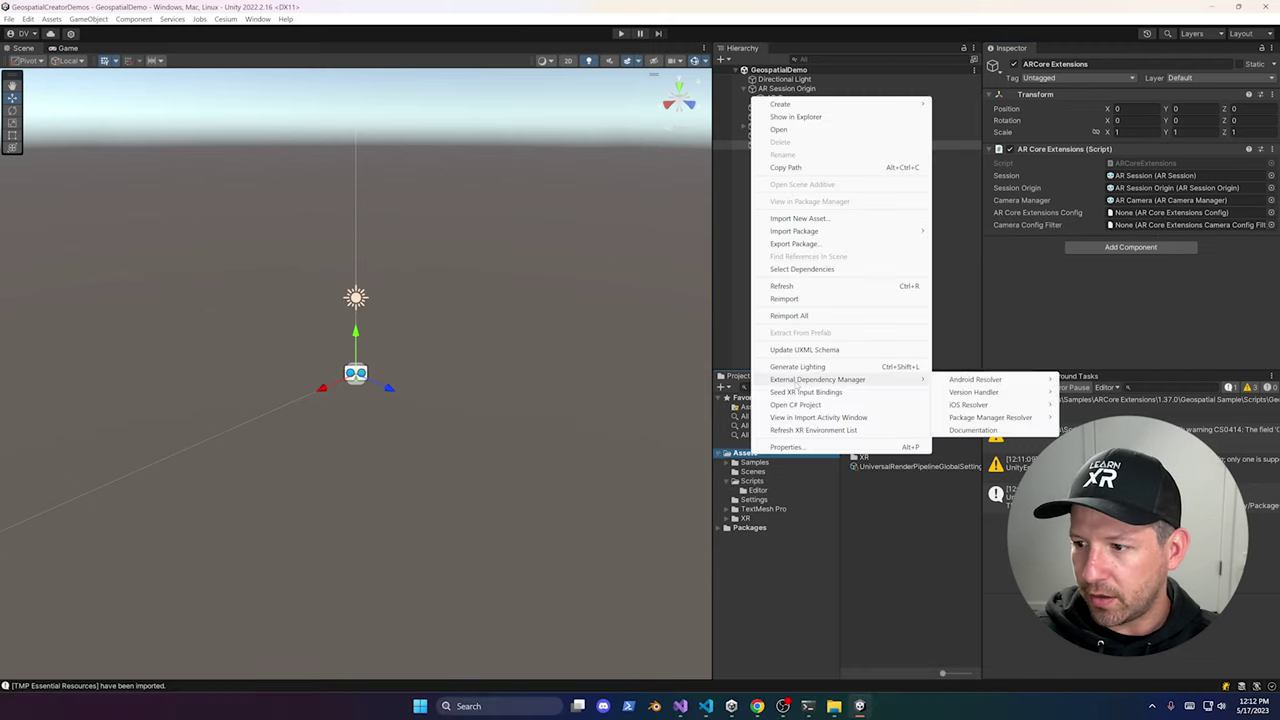
left_click(760, 500)
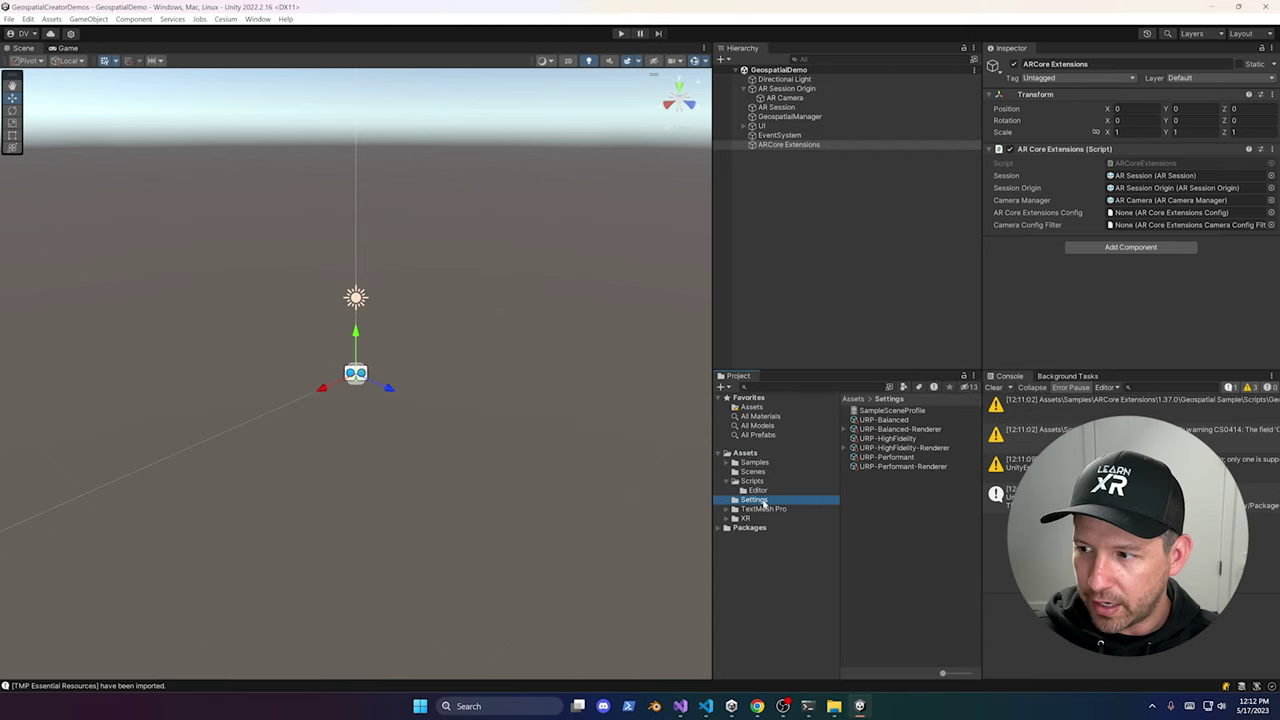
right_click(762, 502)
mouse_move(904, 157)
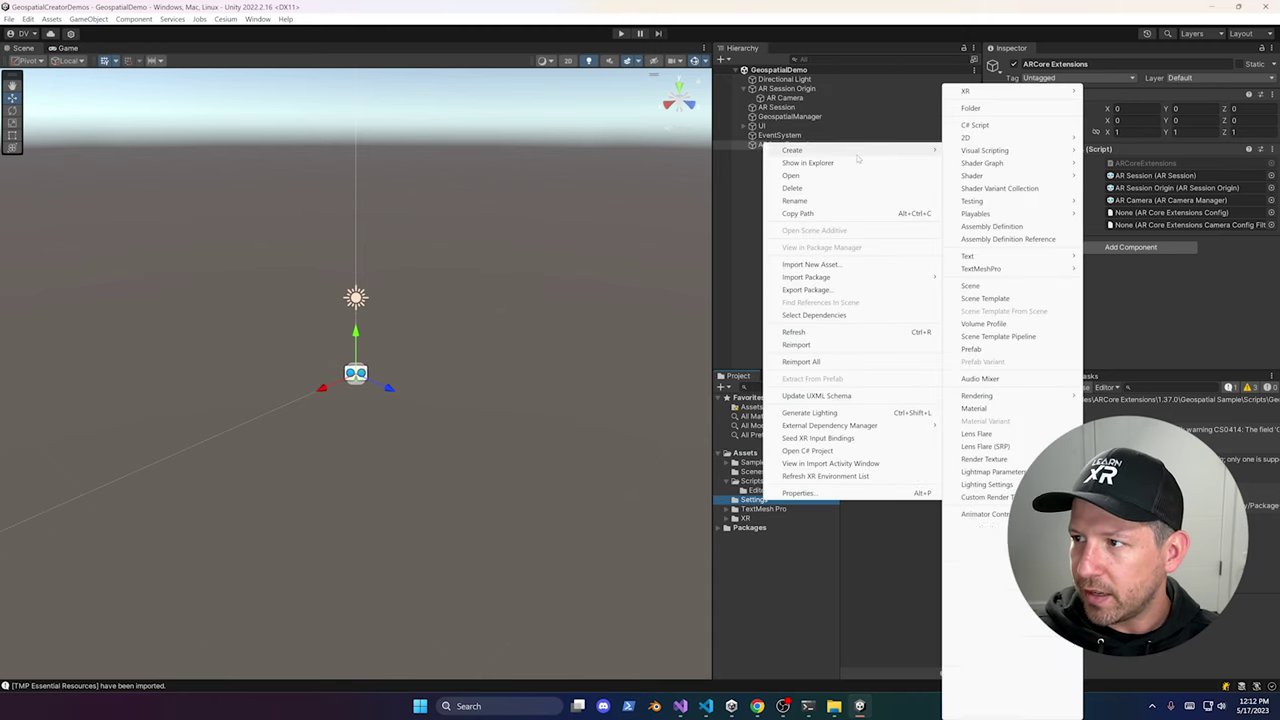
mouse_move(1012, 95)
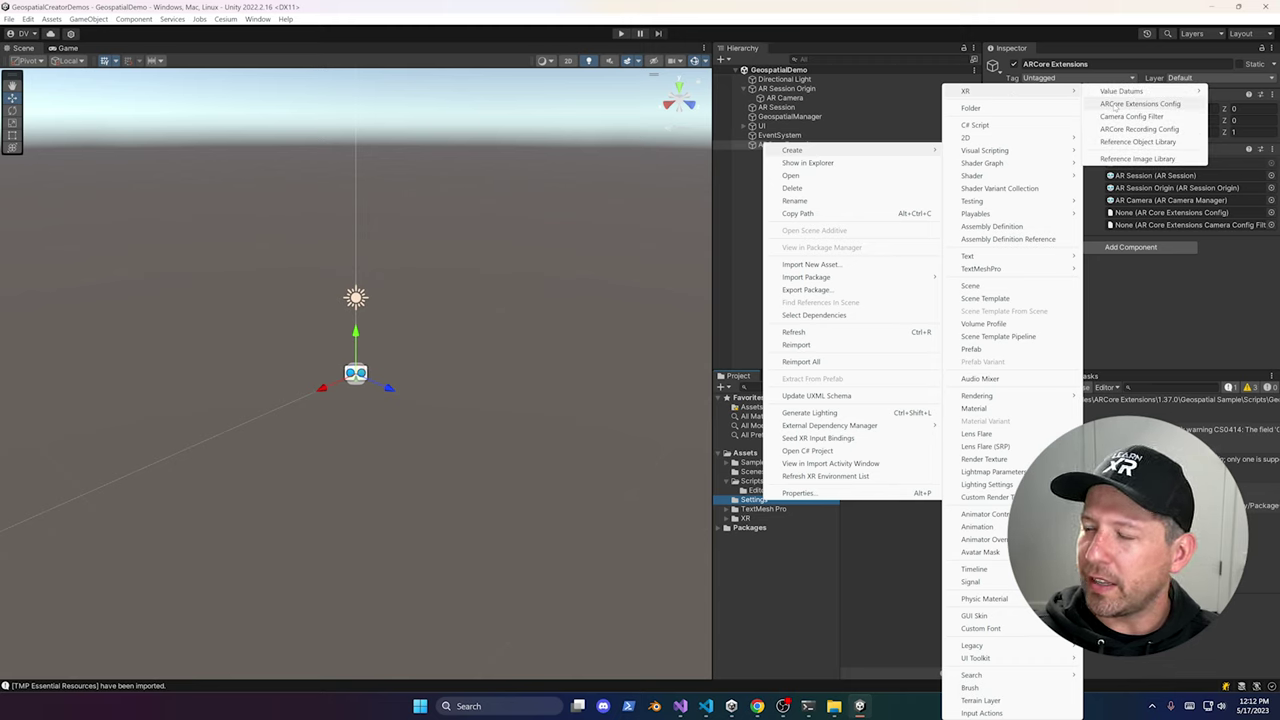
left_click(1138, 104)
key("Return")
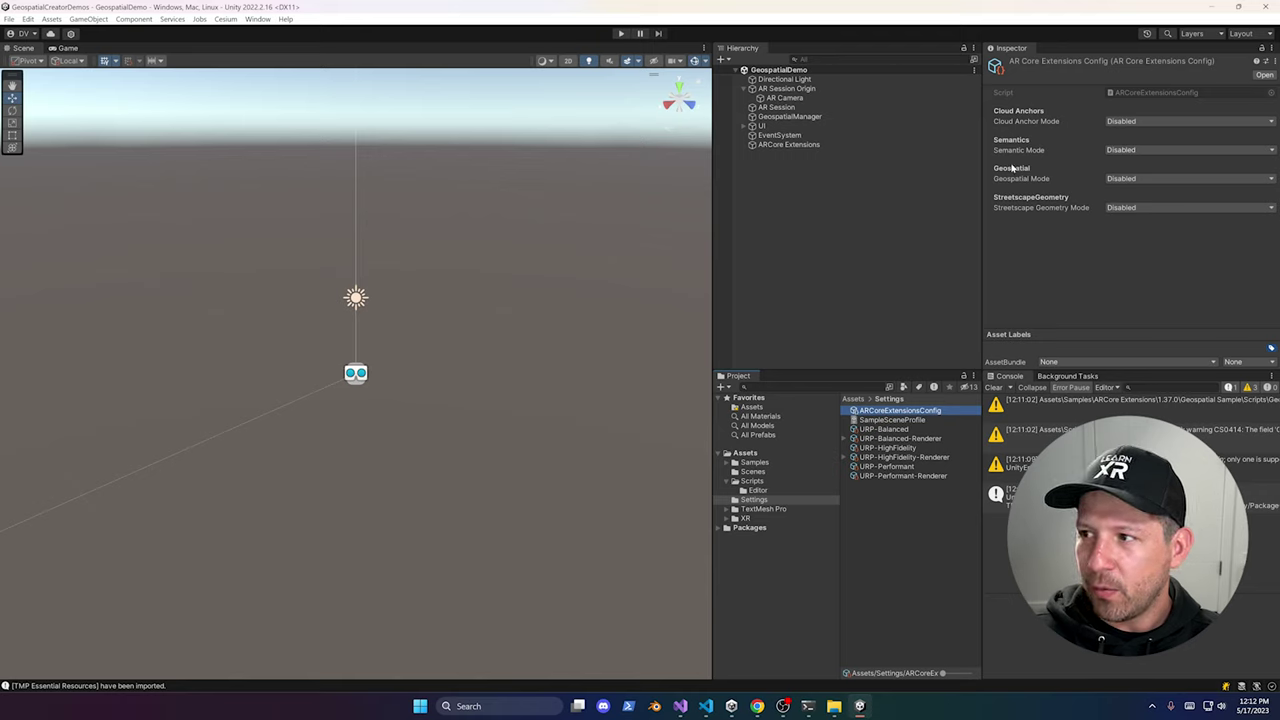
Step: Set Geospatial Mode, Streetscape Geometry Mode and Semantic Mode to Enabled in the config
left_click(1150, 178)
left_click(1140, 205)
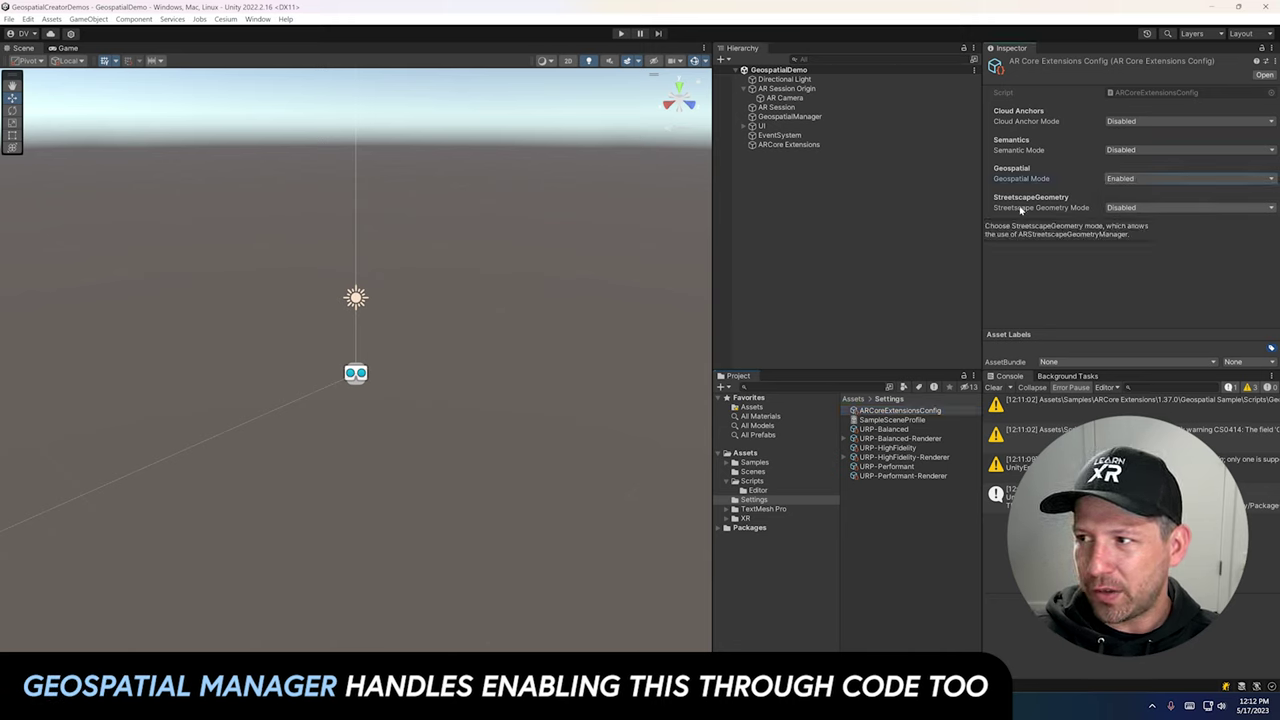
left_click(1127, 207)
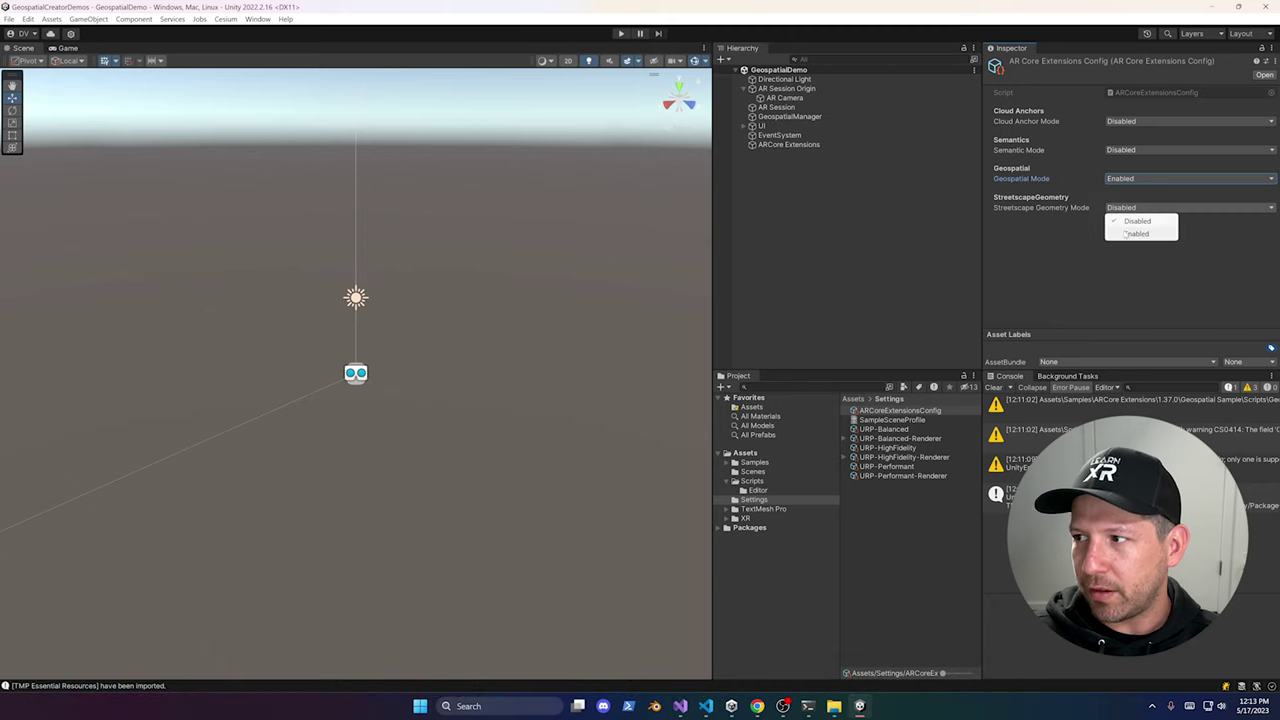
left_click(1130, 234)
left_click(1131, 150)
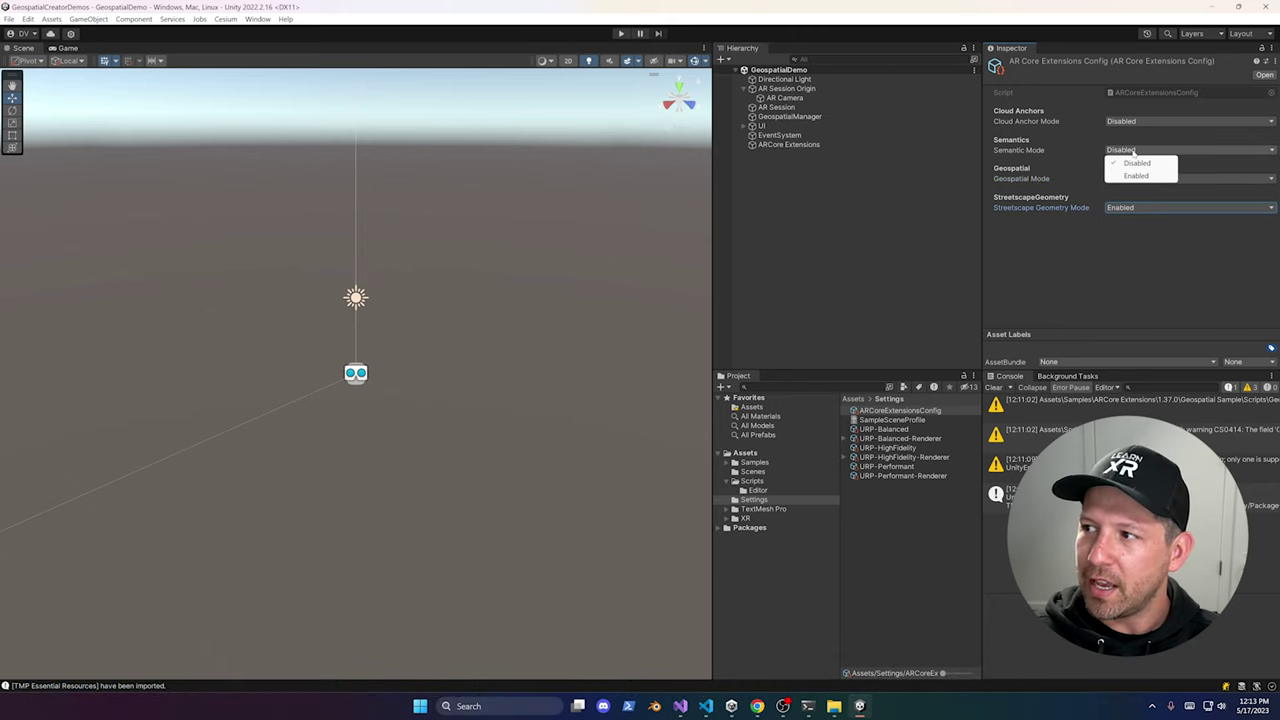
left_click(1130, 177)
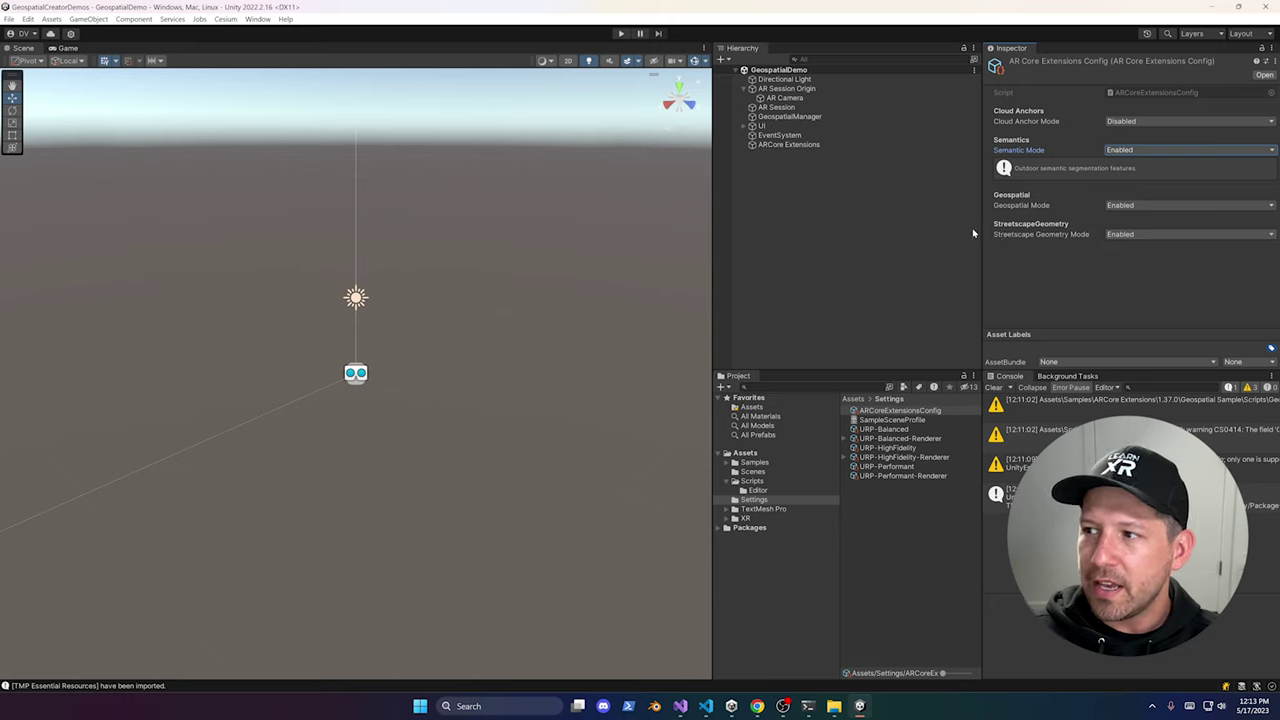
Step: Create a Camera Config Filter asset in Settings and assign it and ARCoreExtensionsConfig to ARCore Extensions
right_click(910, 517)
mouse_move(1000, 166)
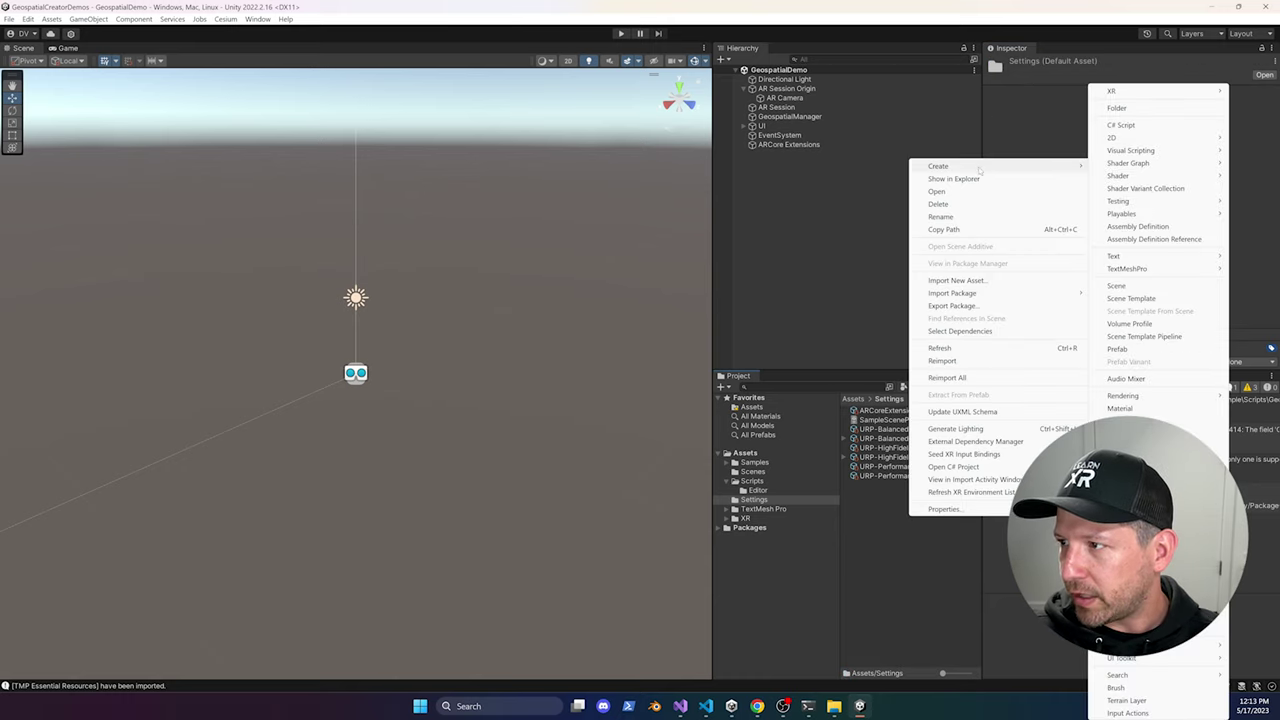
mouse_move(1105, 163)
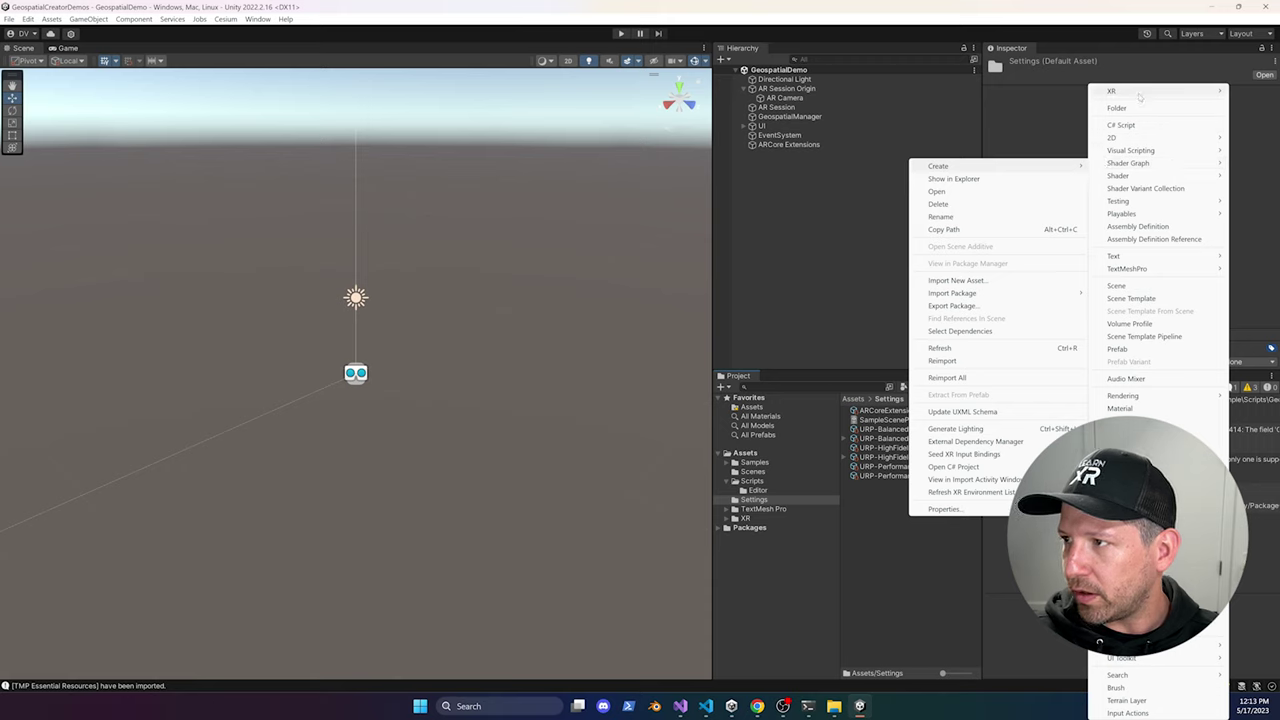
mouse_move(1112, 92)
left_click(1033, 116)
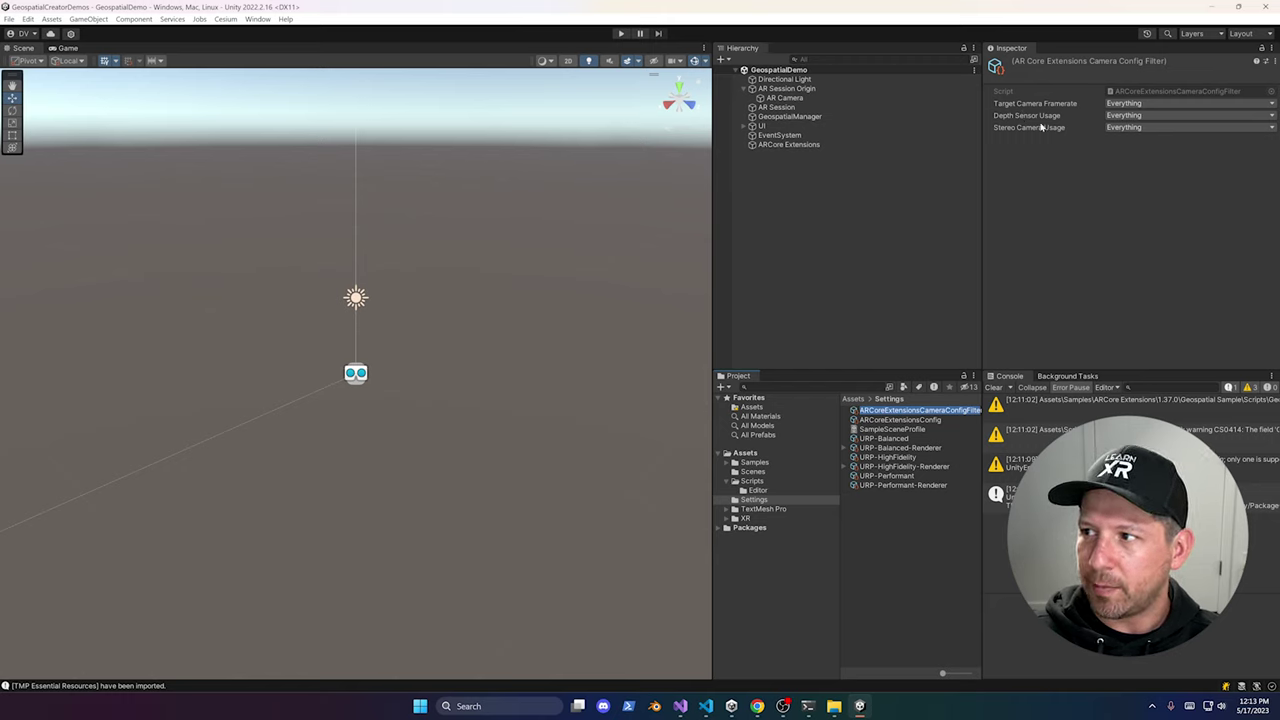
left_click(1143, 104)
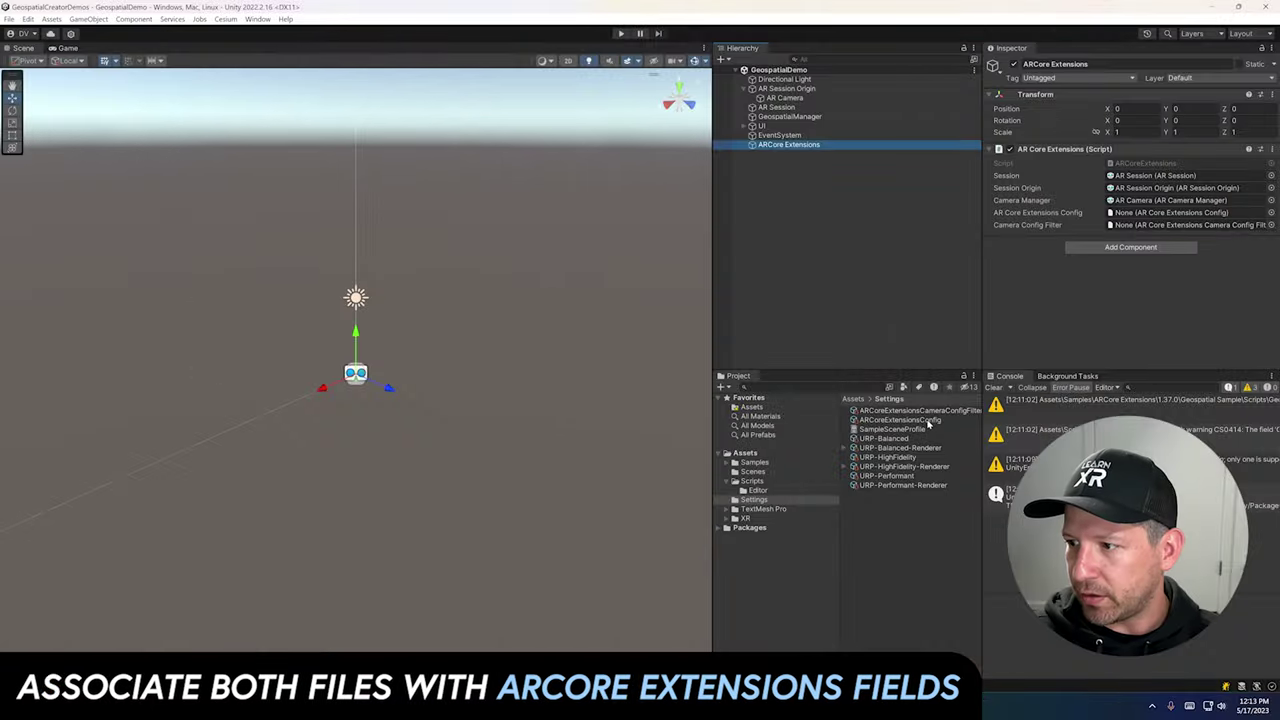
left_click_drag(928, 422, 1185, 212)
left_click_drag(1073, 305, 1185, 224)
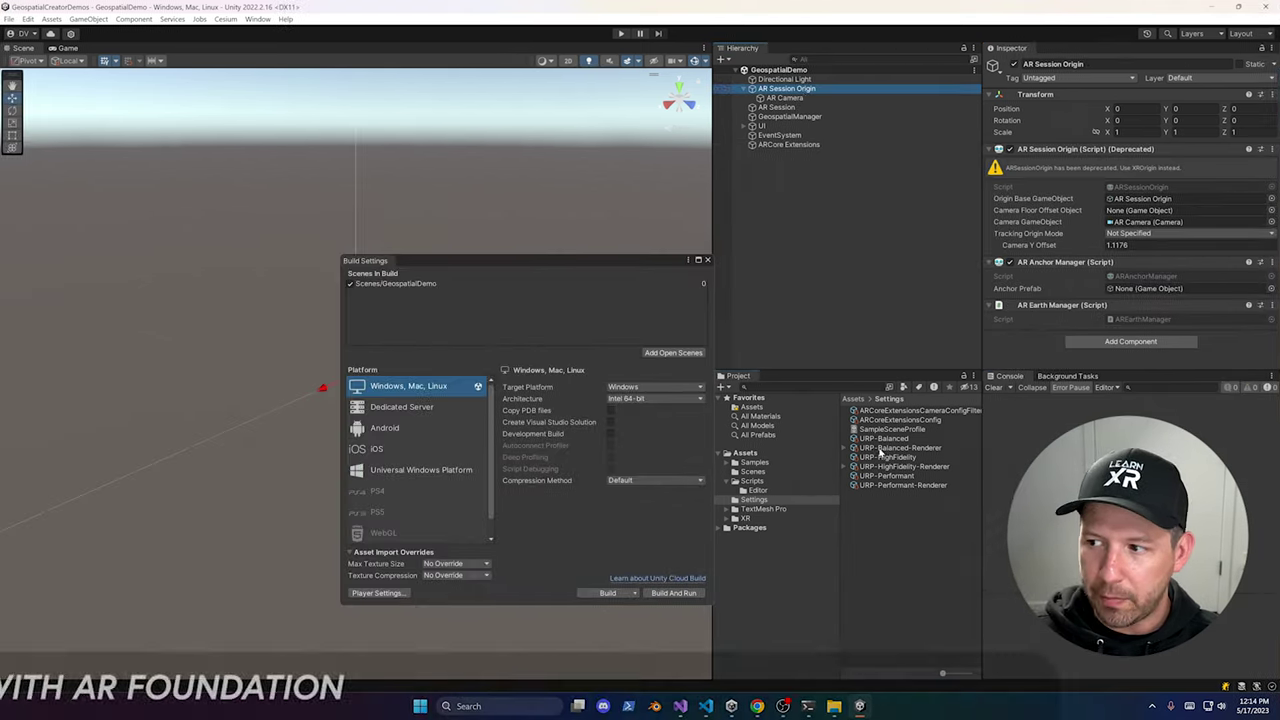
Step: Add an AR Background Renderer Feature to URP-Balanced-Renderer, then select Android in Build Settings
scroll(1097, 236, "down", 2)
left_click(1043, 320)
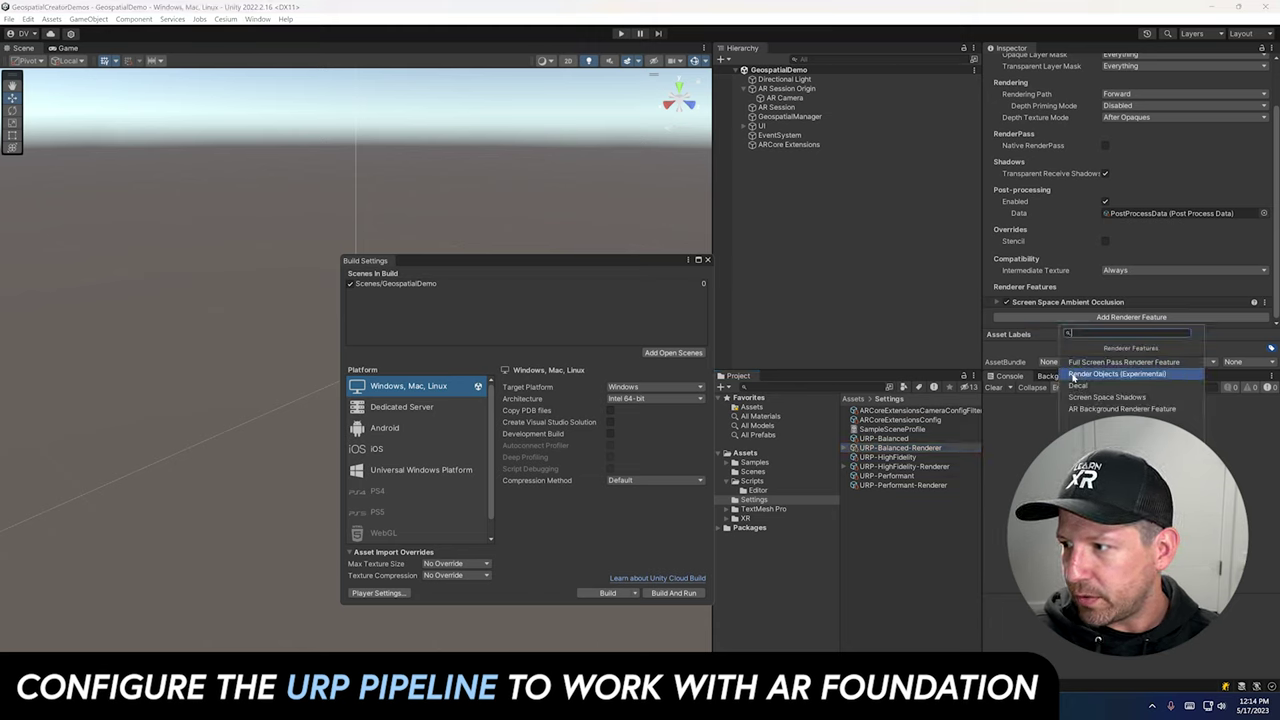
left_click(1081, 409)
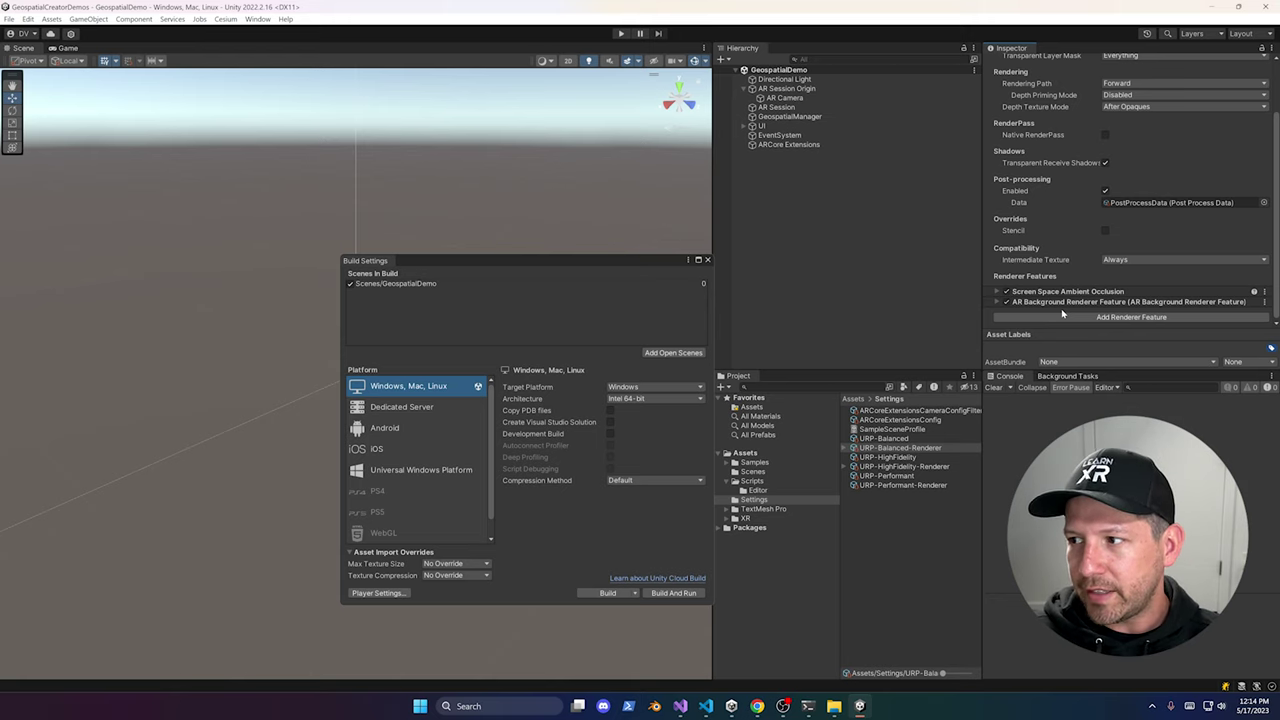
left_click(1070, 303)
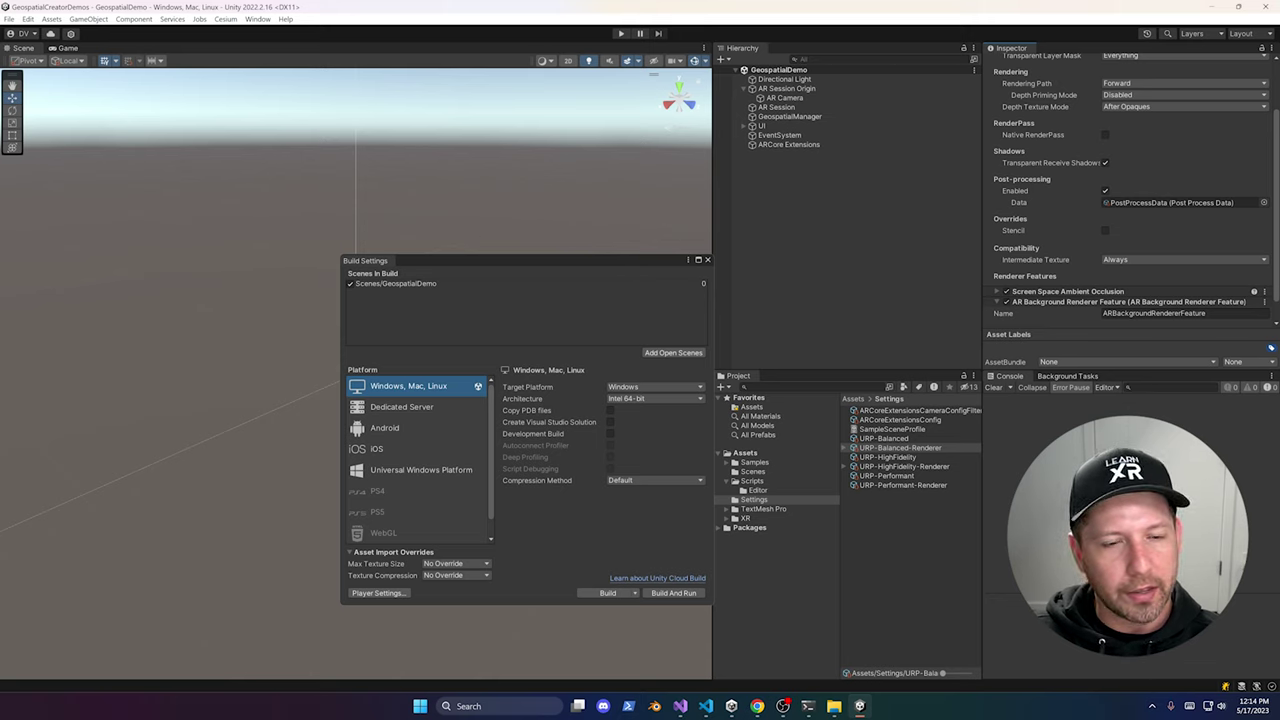
left_click(419, 428)
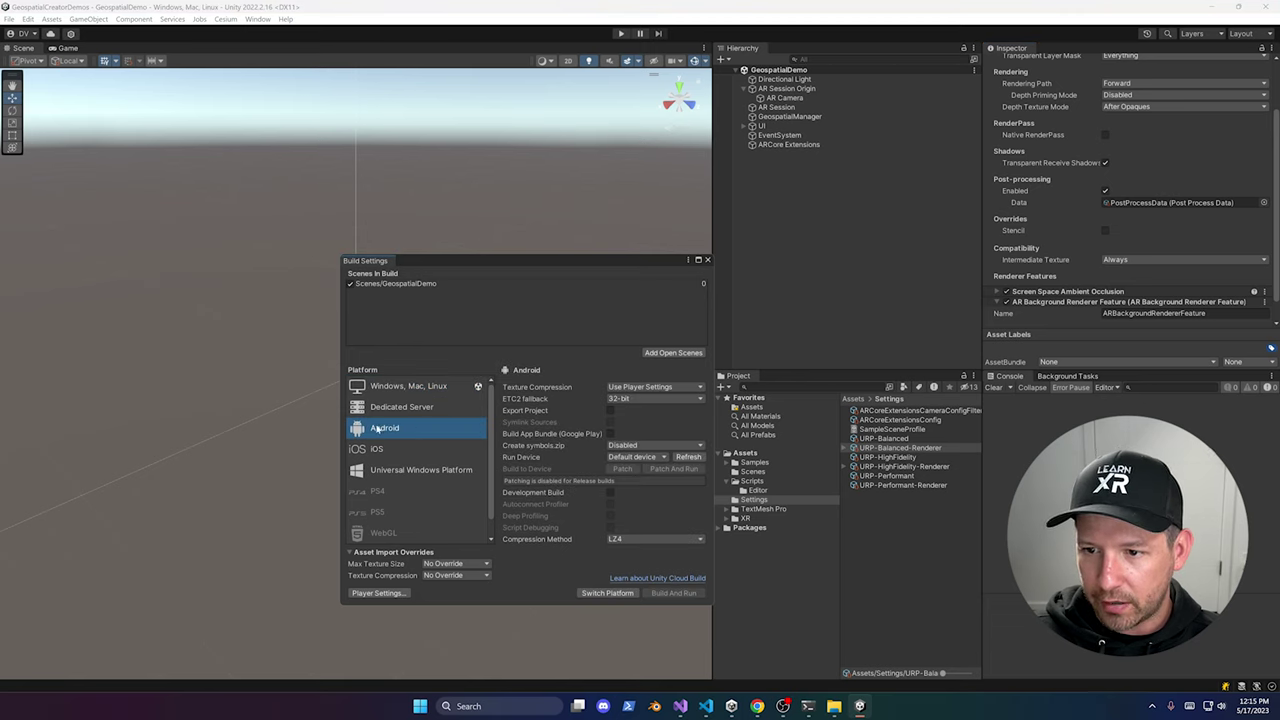
Step: Switch the build platform to Android and bring up the Android Player settings
left_click(586, 594)
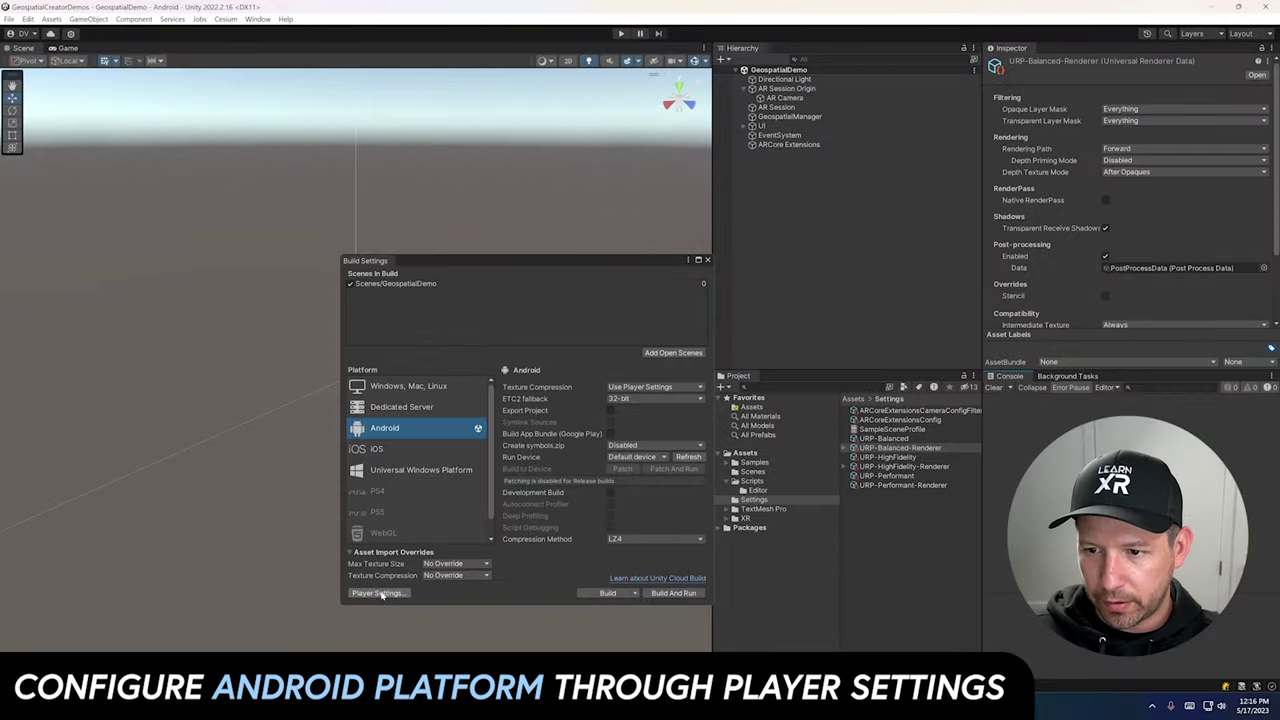
left_click(378, 593)
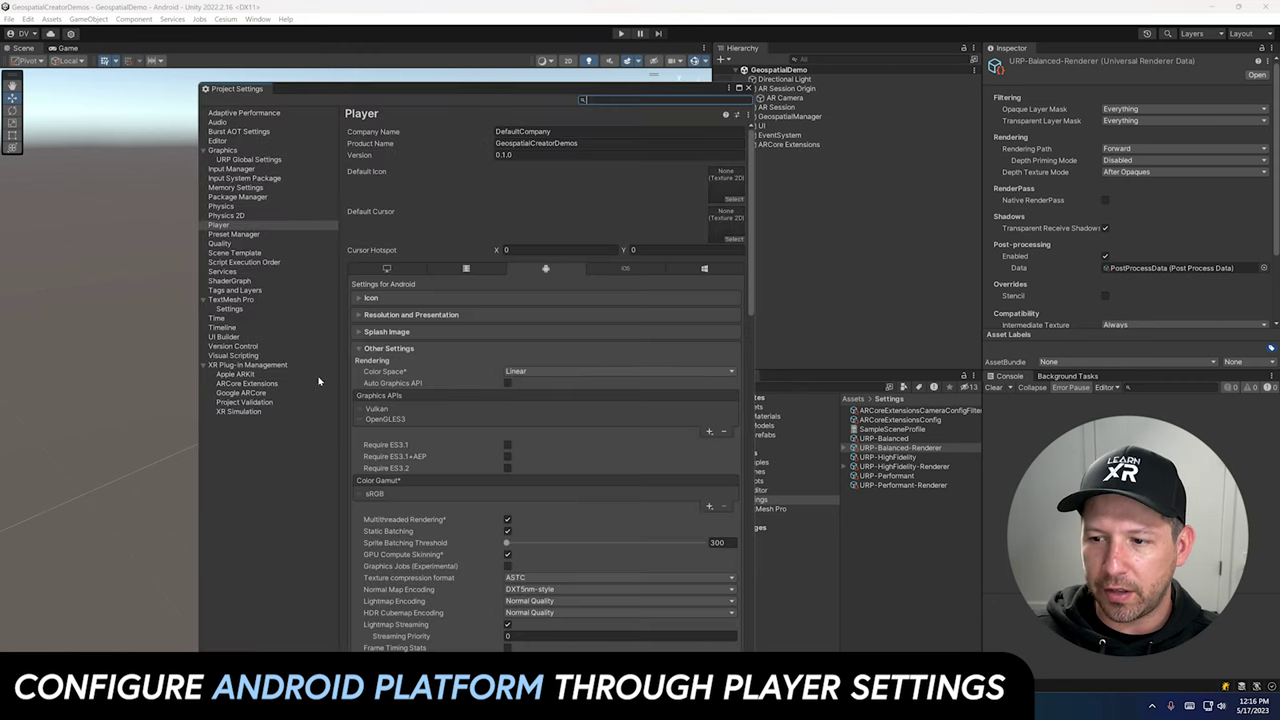
Step: Change the Color Space to Gamma and remove Vulkan from the Graphics APIs
left_click(555, 373)
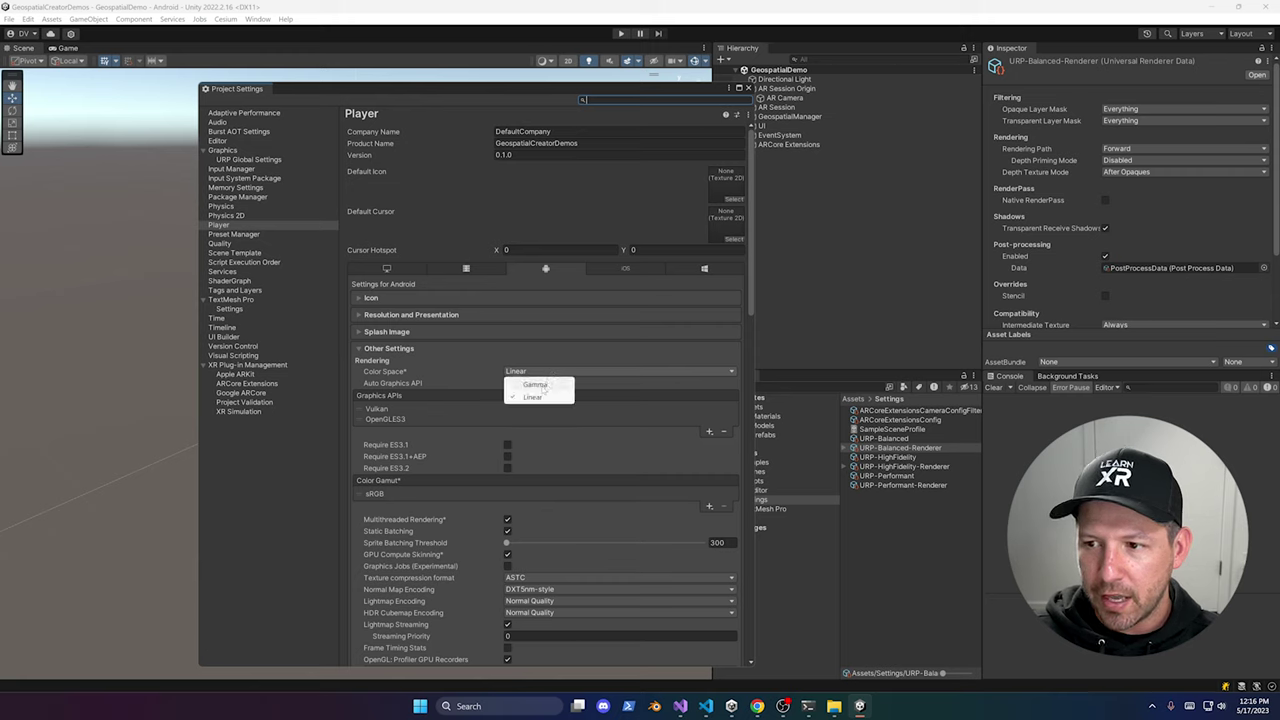
left_click(537, 385)
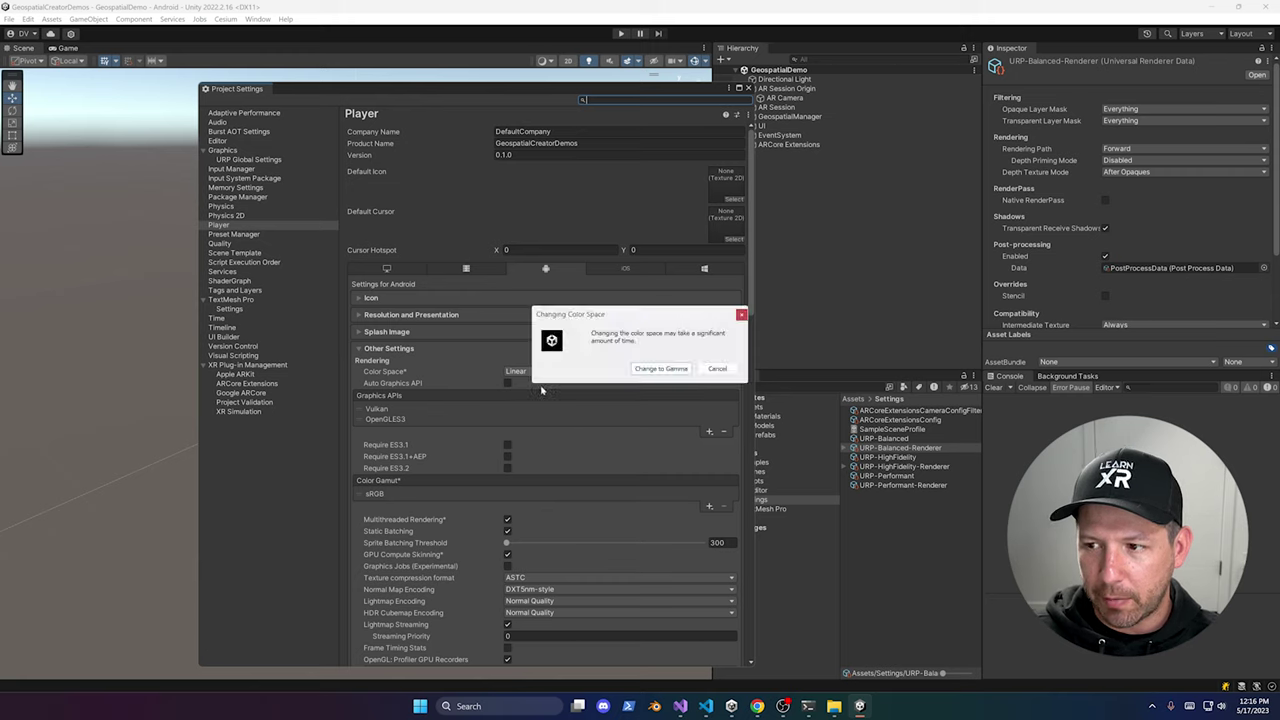
left_click(645, 369)
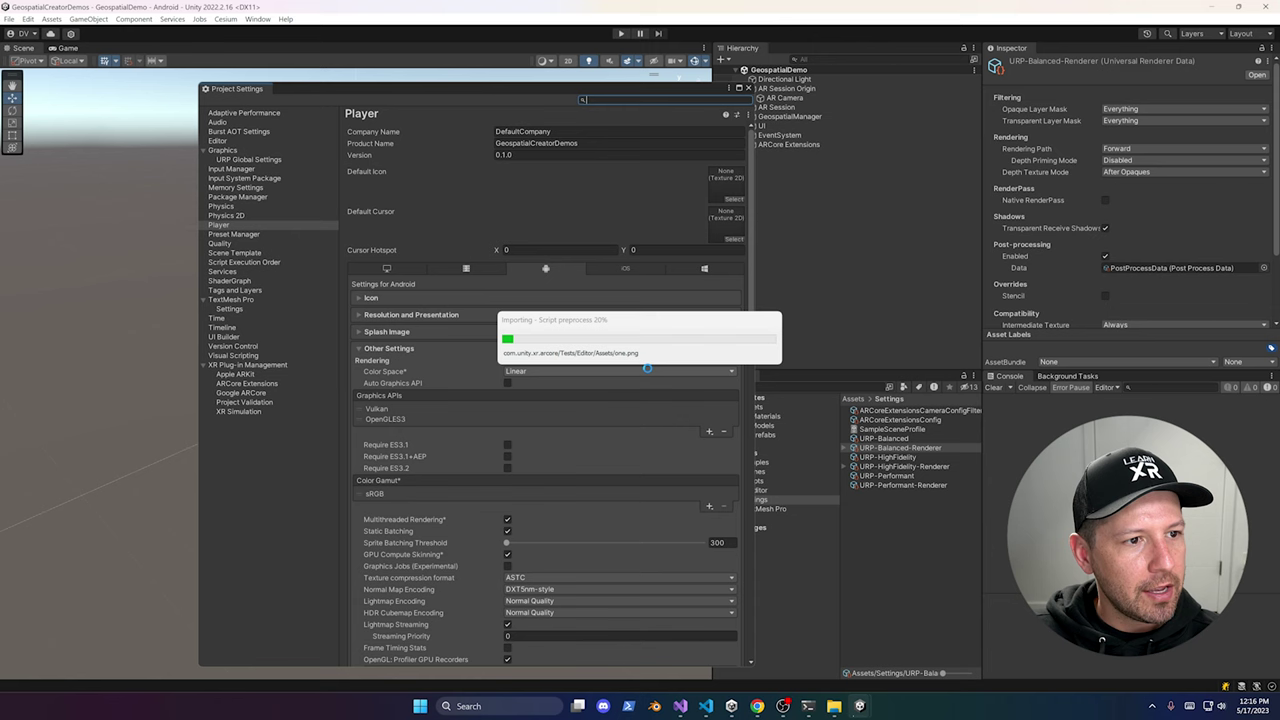
left_click(454, 413)
left_click(722, 433)
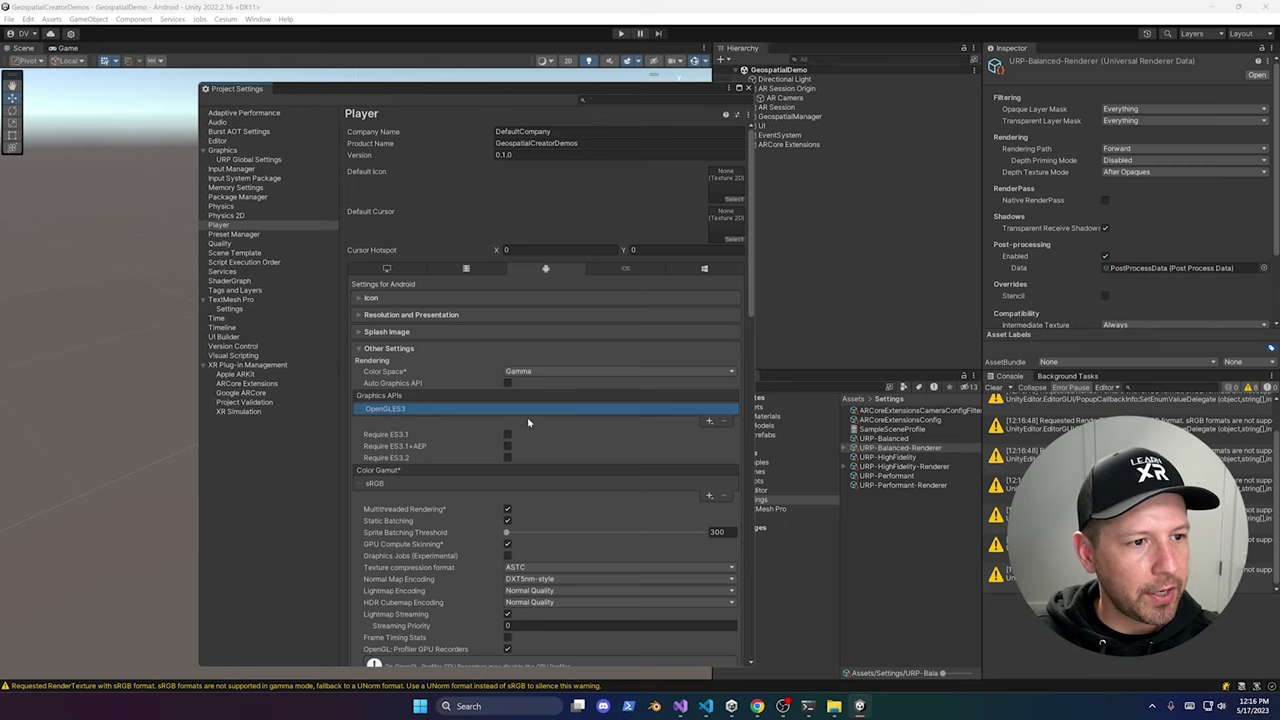
Step: Set Minimum API Level to Android 9.0 'Pie', scripting backend IL2CPP, and target ARM64 only
scroll(592, 491, "down", 5)
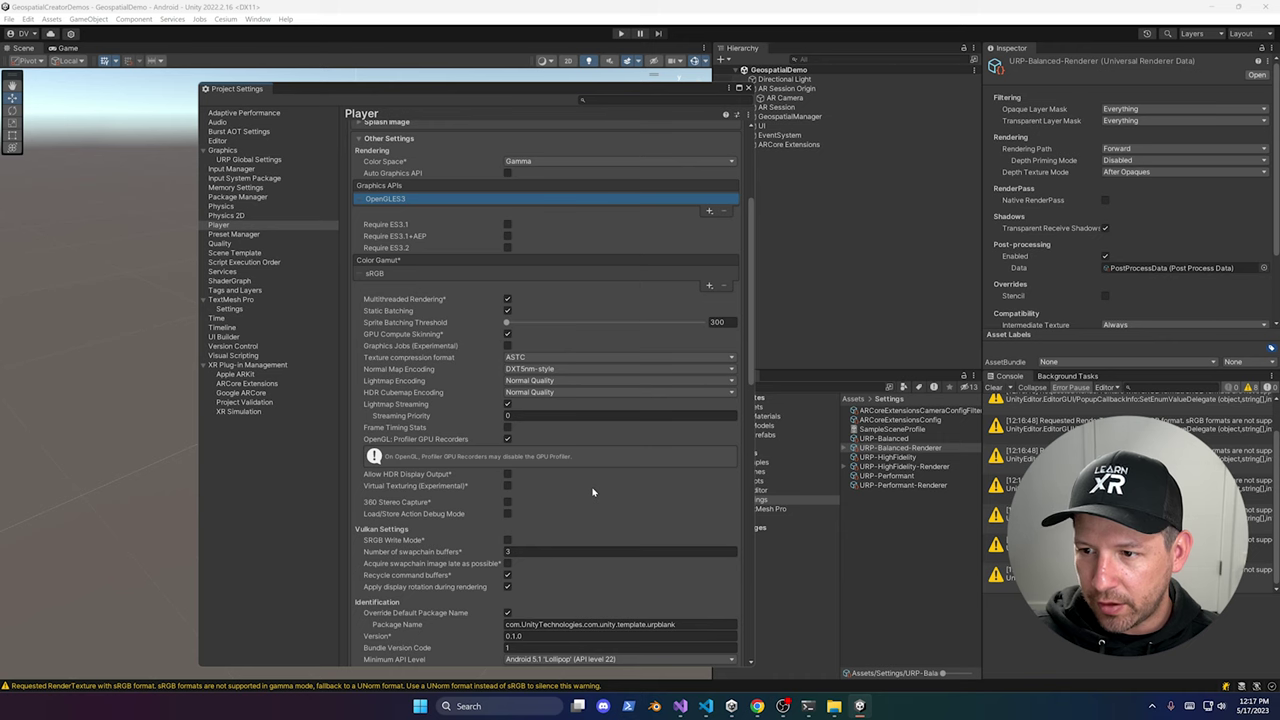
scroll(592, 491, "down", 5)
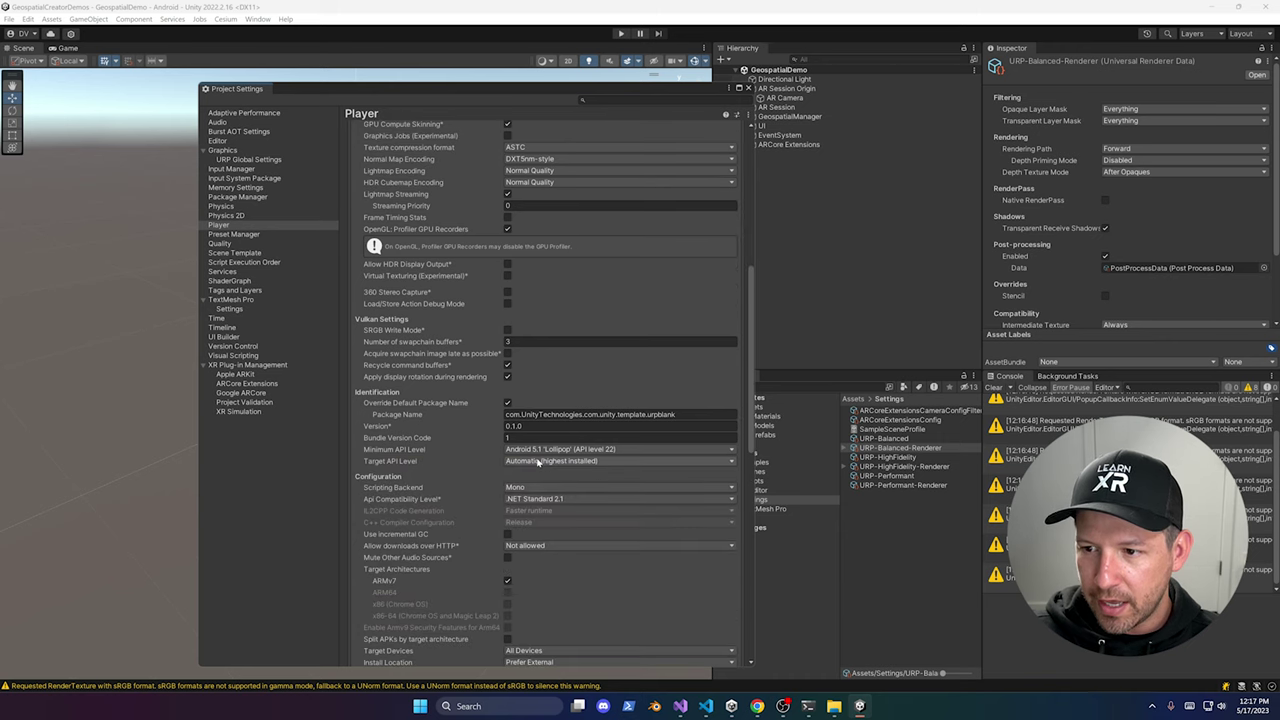
left_click(538, 451)
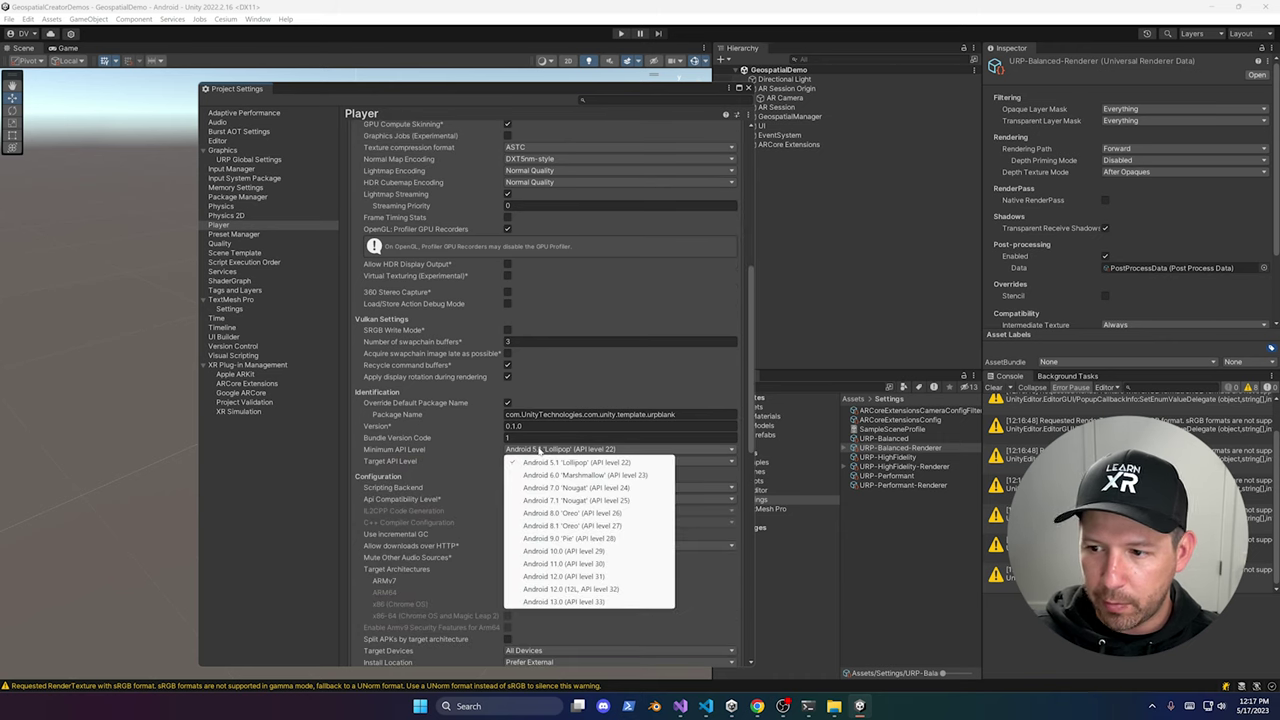
left_click(597, 545)
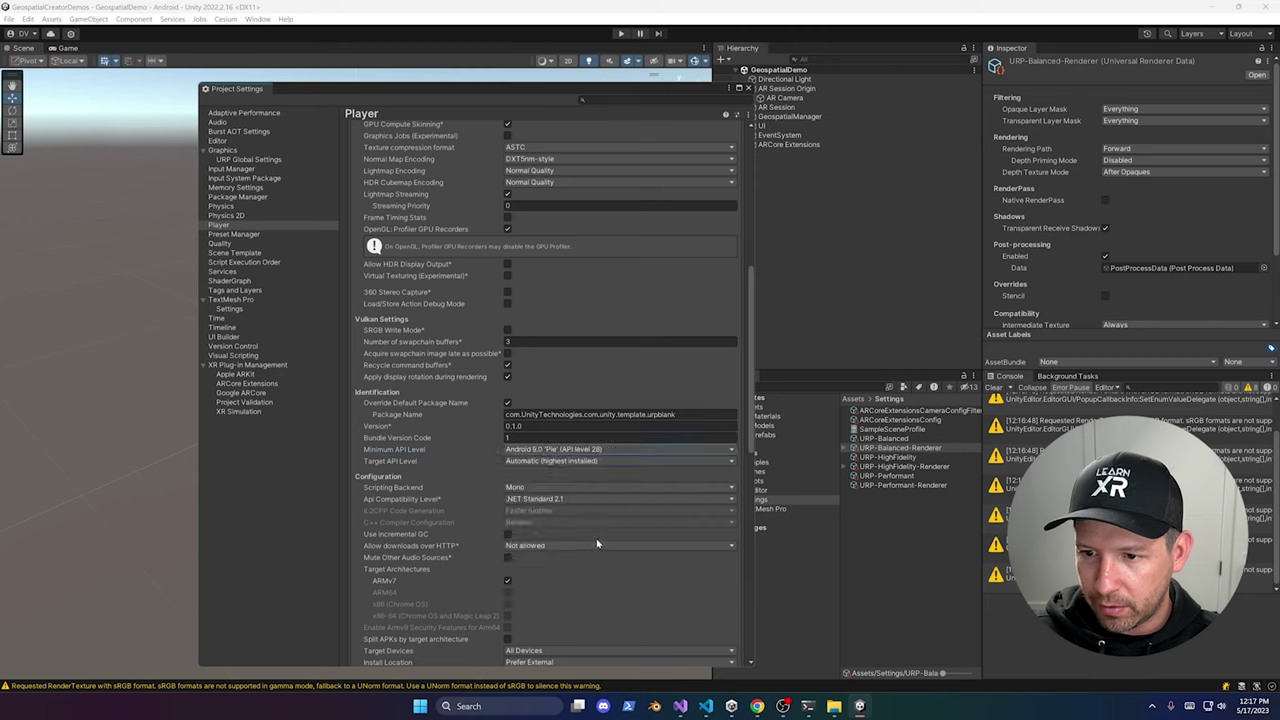
left_click(521, 487)
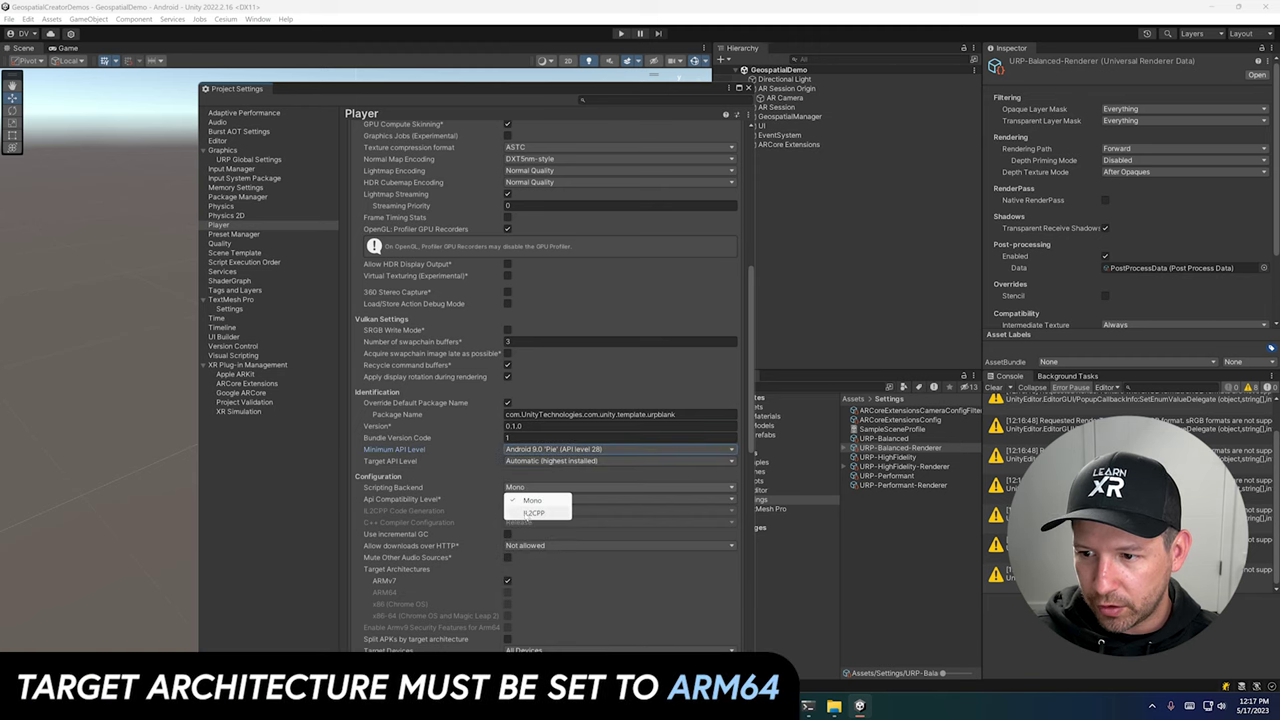
left_click(530, 513)
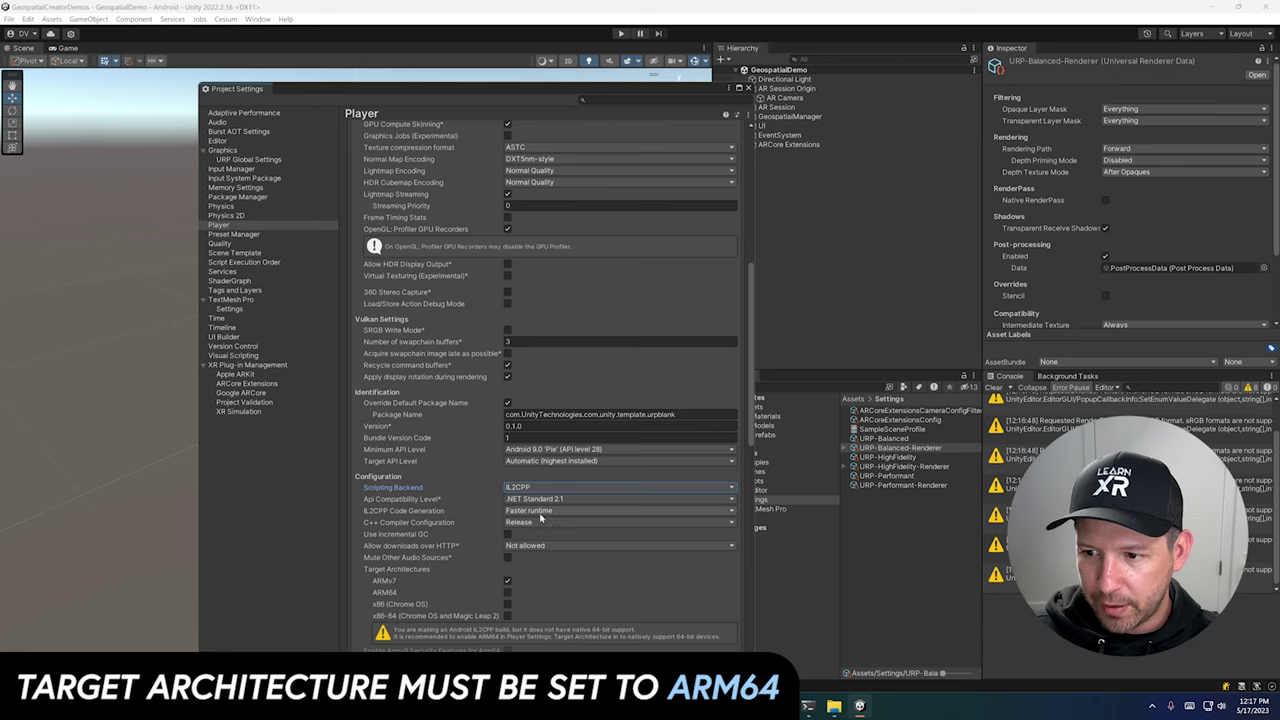
scroll(548, 568, "down", 3)
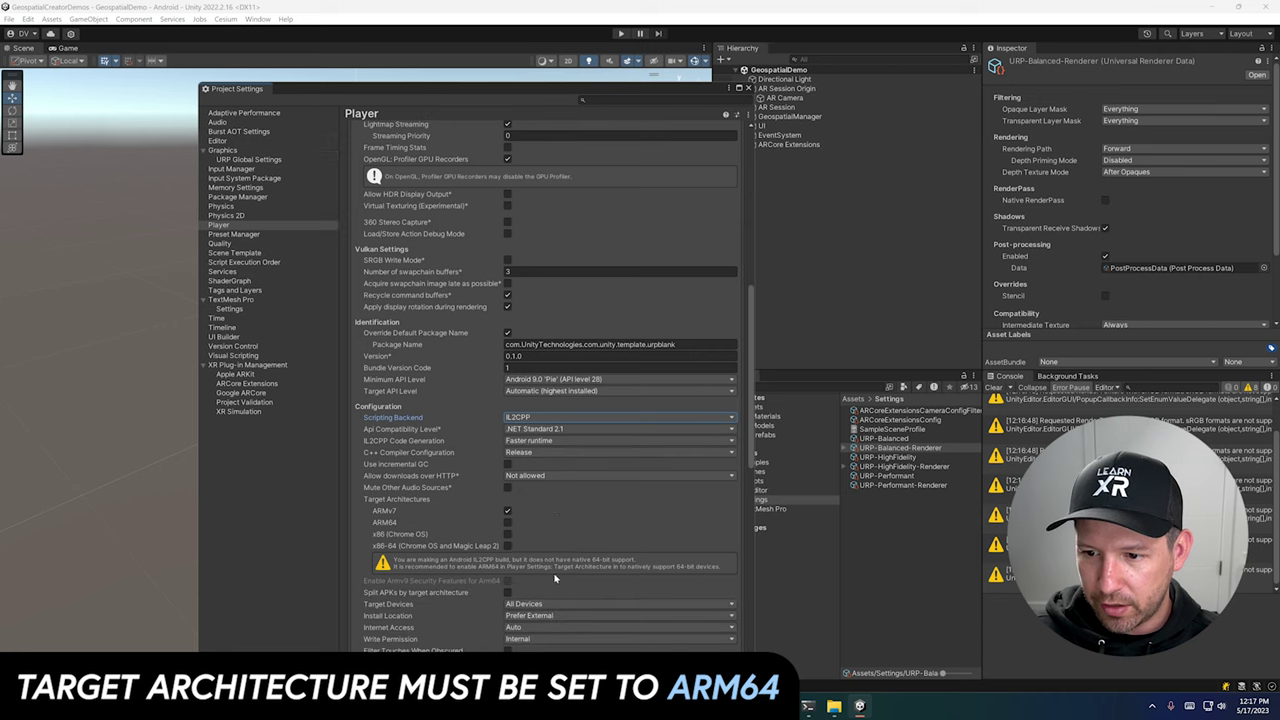
left_click(507, 511)
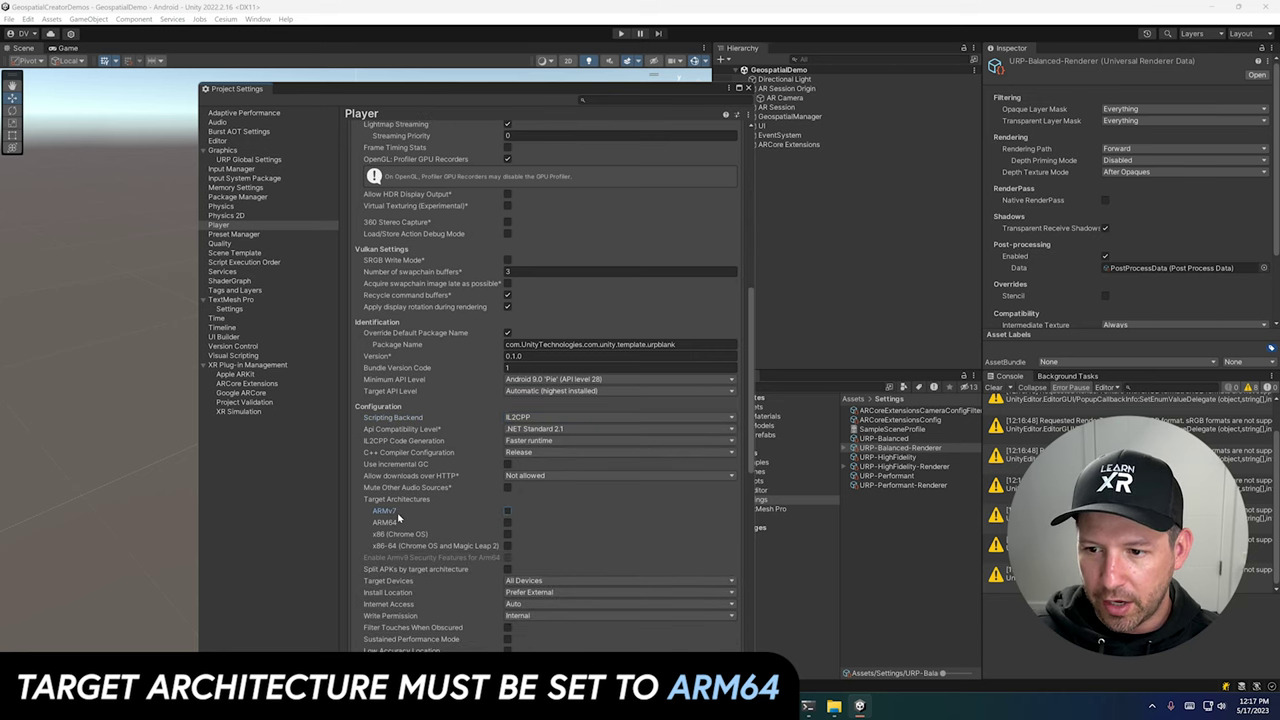
left_click(508, 523)
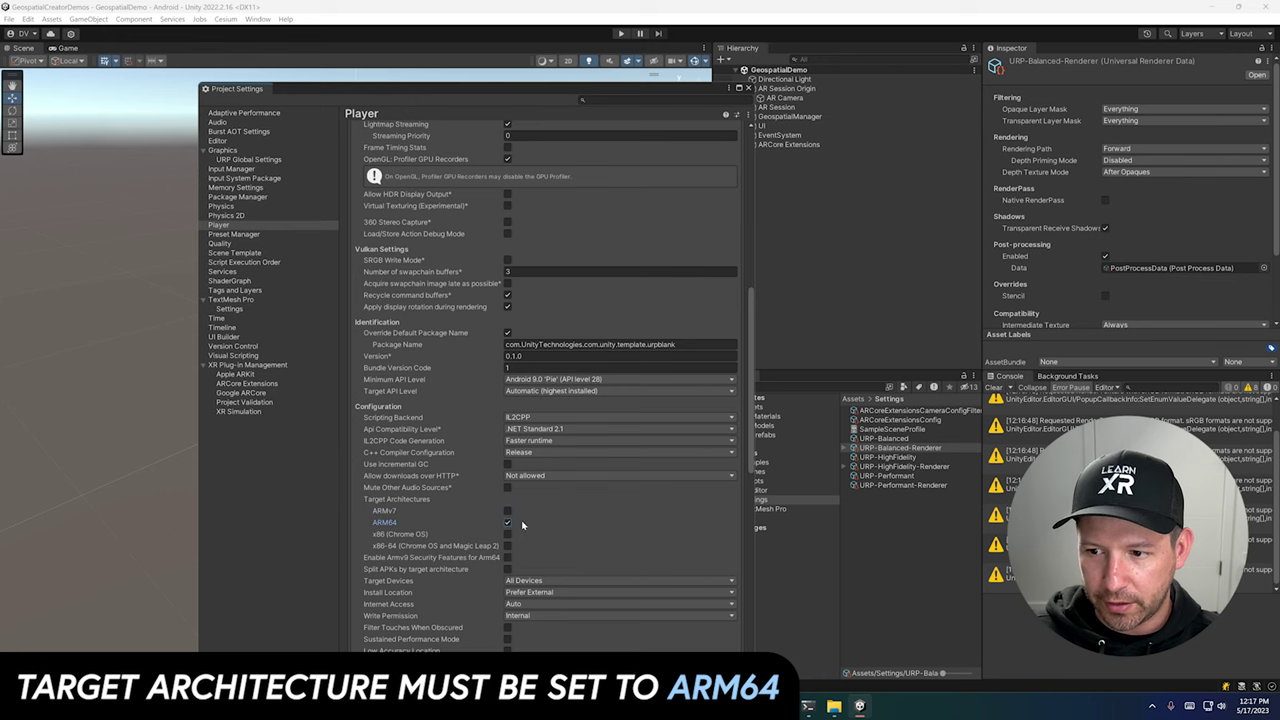
scroll(577, 457, "up", 5)
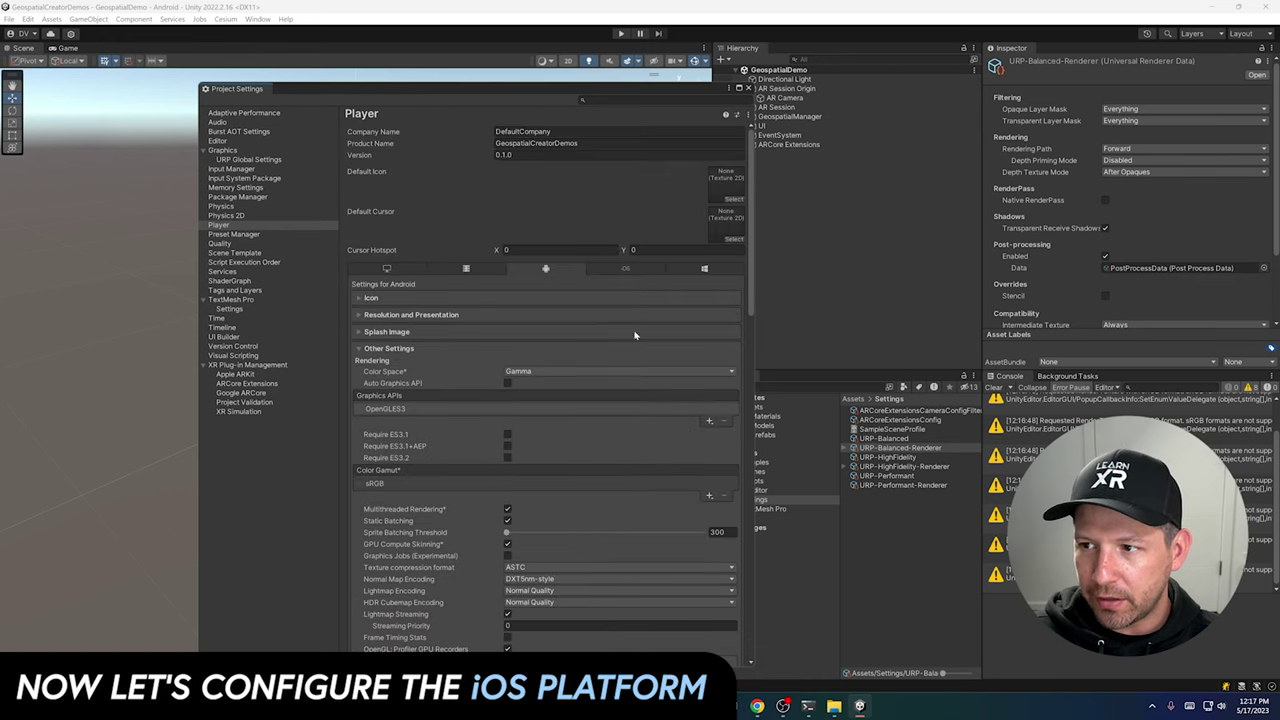
Step: Turn on Automatically Sign in the iOS Player settings
left_click(628, 269)
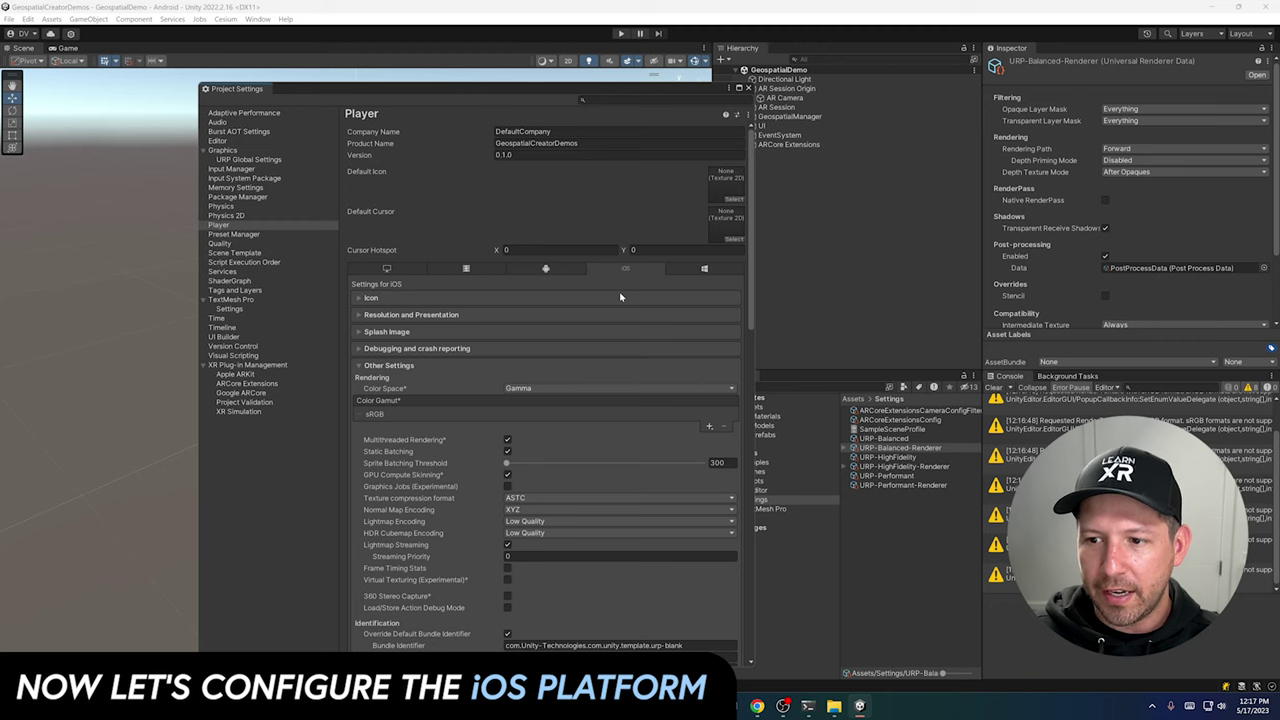
scroll(560, 470, "down", 3)
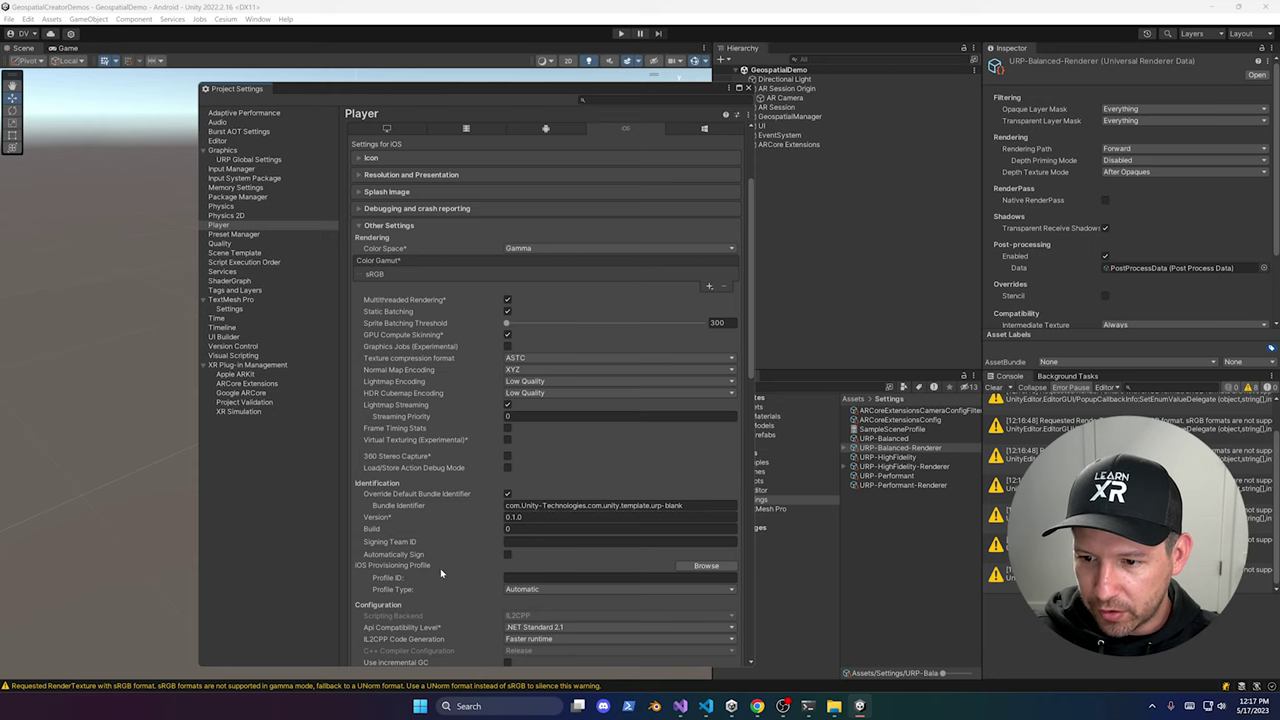
left_click(507, 555)
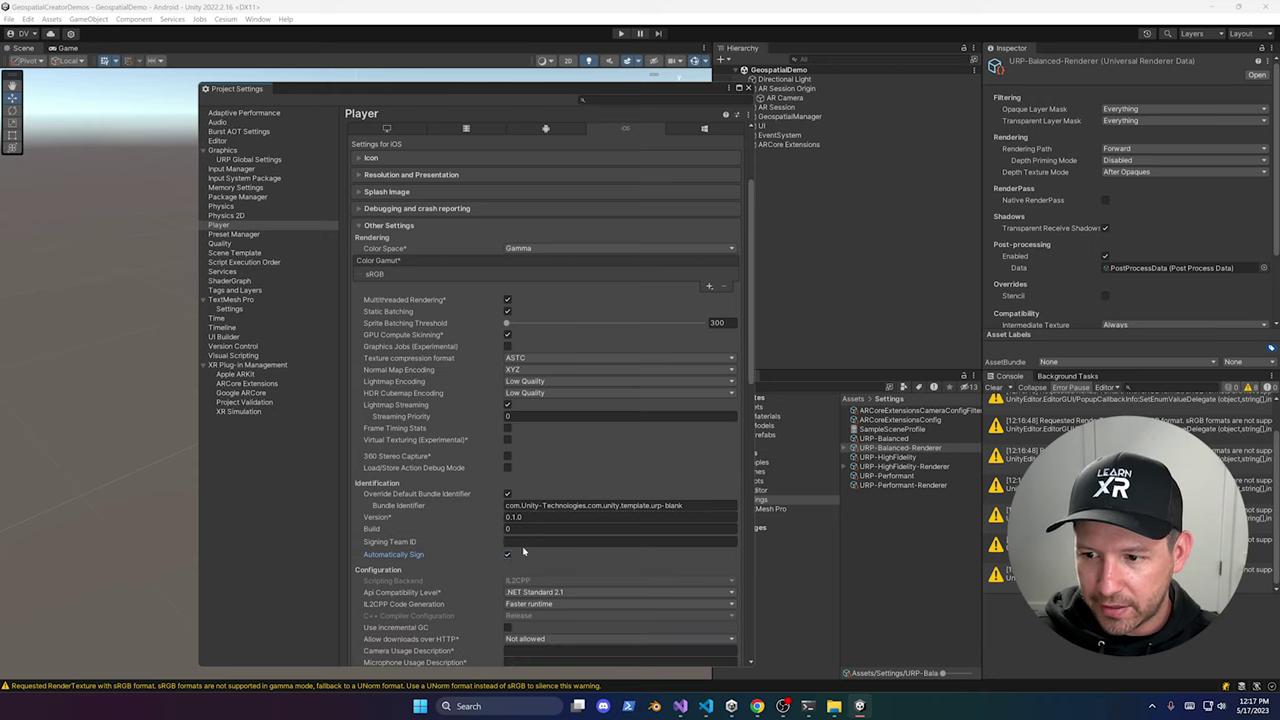
Step: Enter camera ('For AR…') and location ('For Ge…') usage descriptions and tick Requires ARKit support
scroll(559, 485, "down", 2)
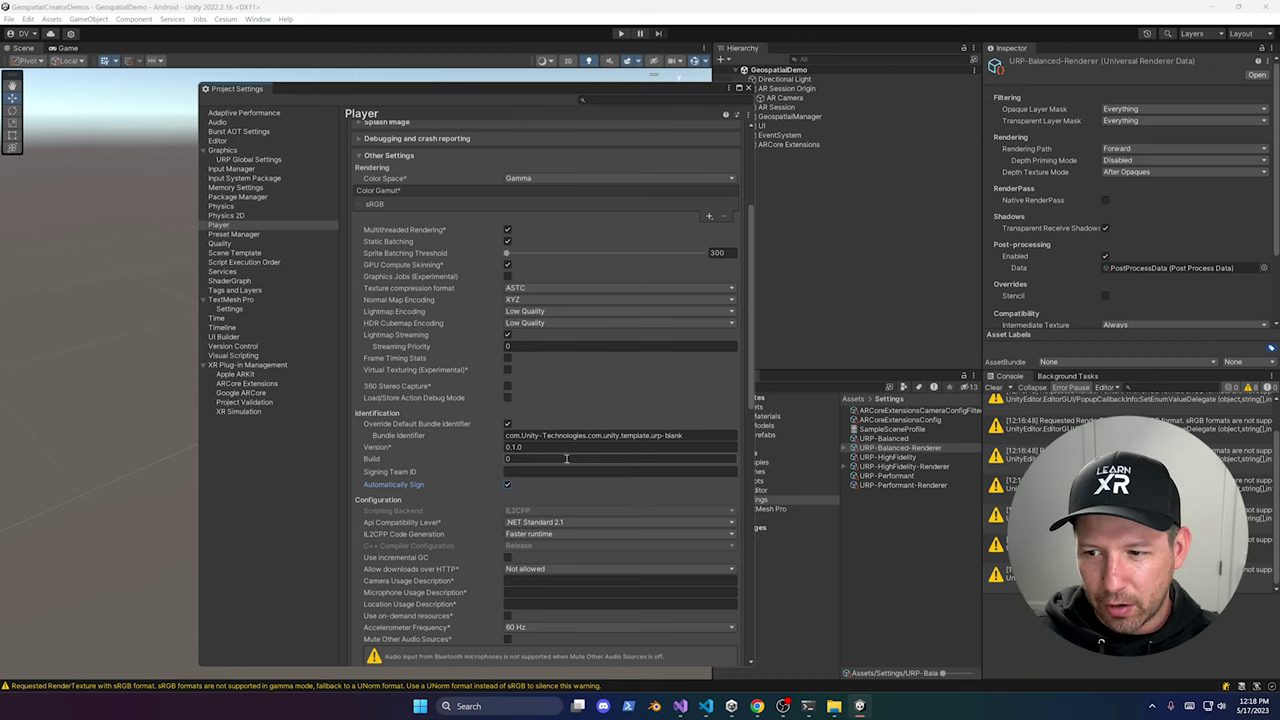
scroll(550, 470, "down", 3)
left_click(549, 475)
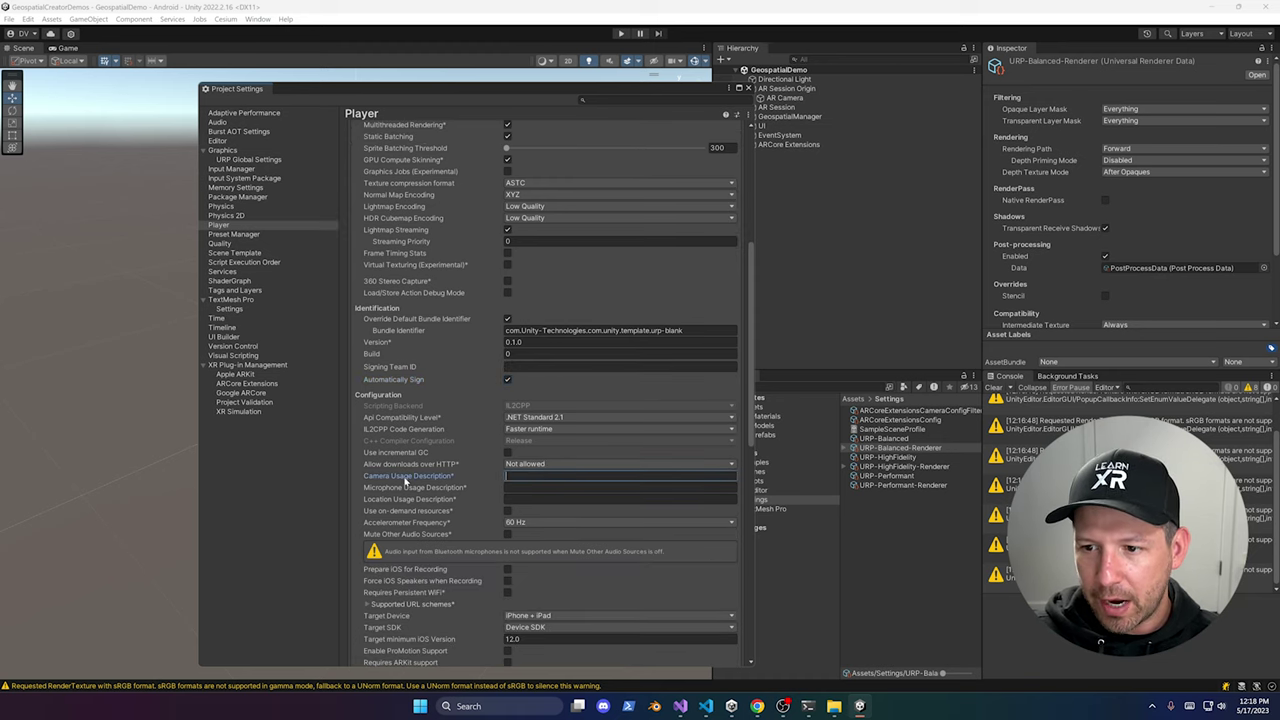
type("For AR")
left_click(519, 497)
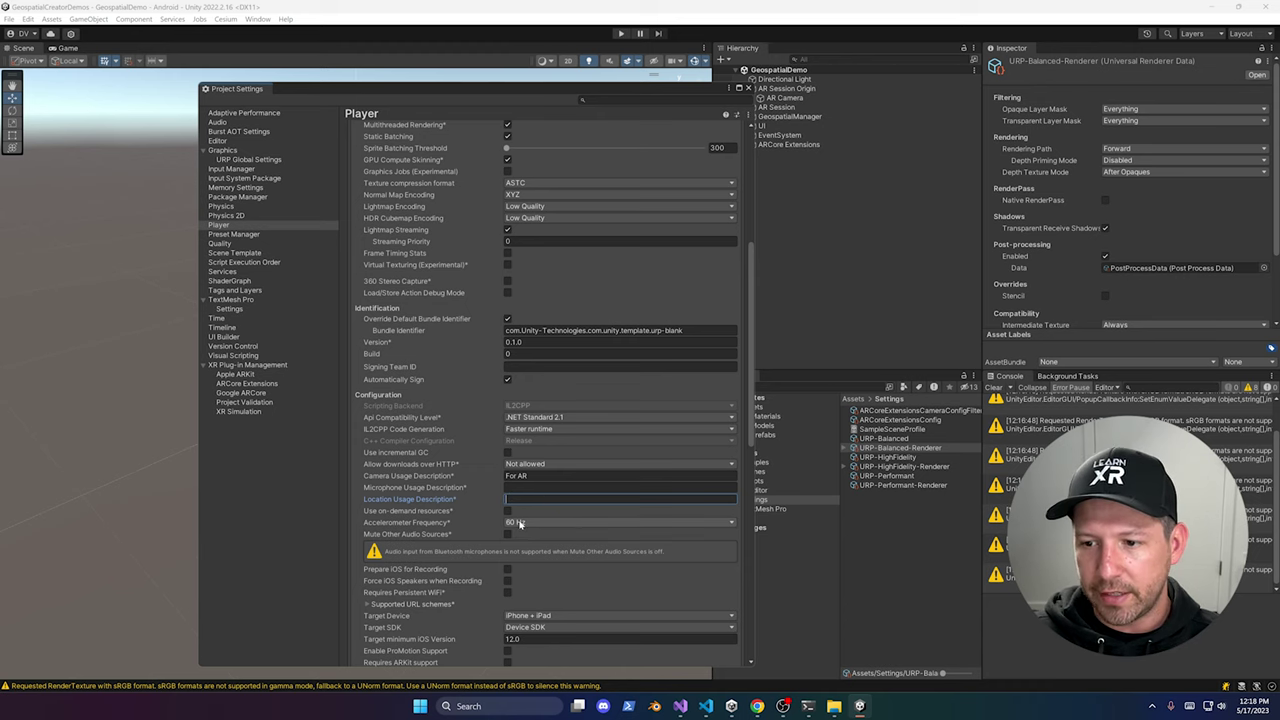
type("For Geospatial")
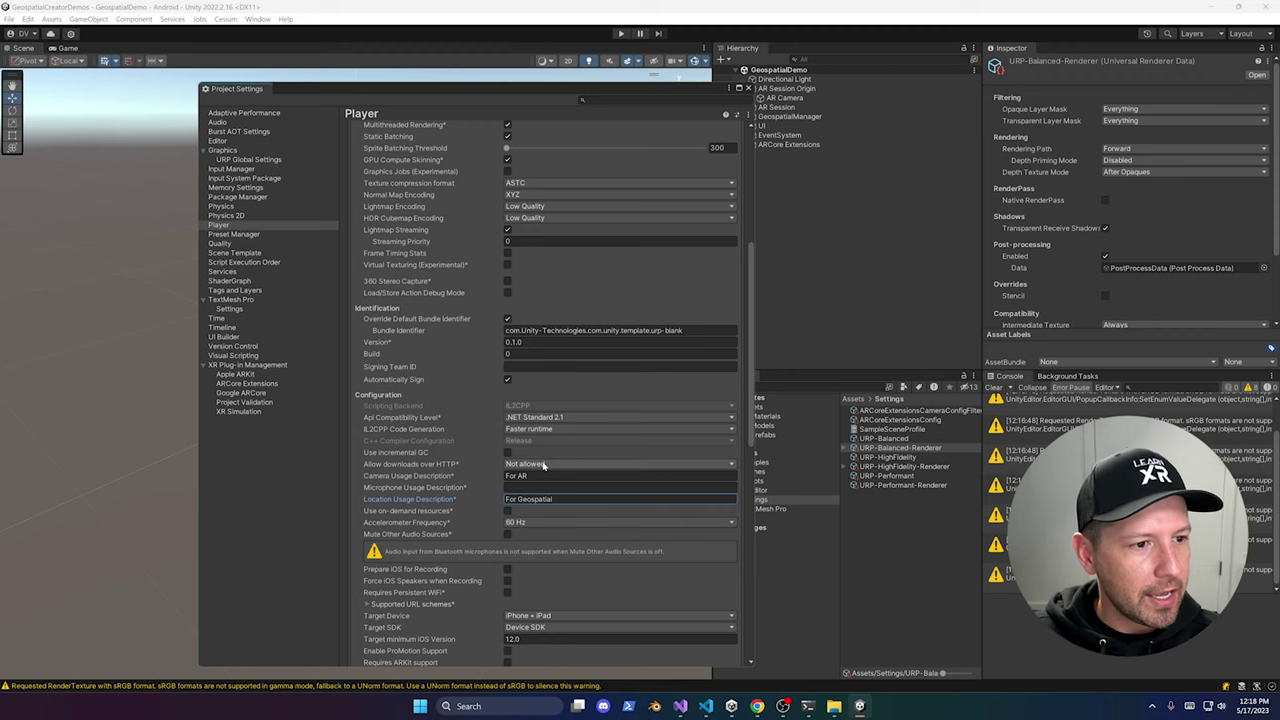
scroll(600, 485, "down", 3)
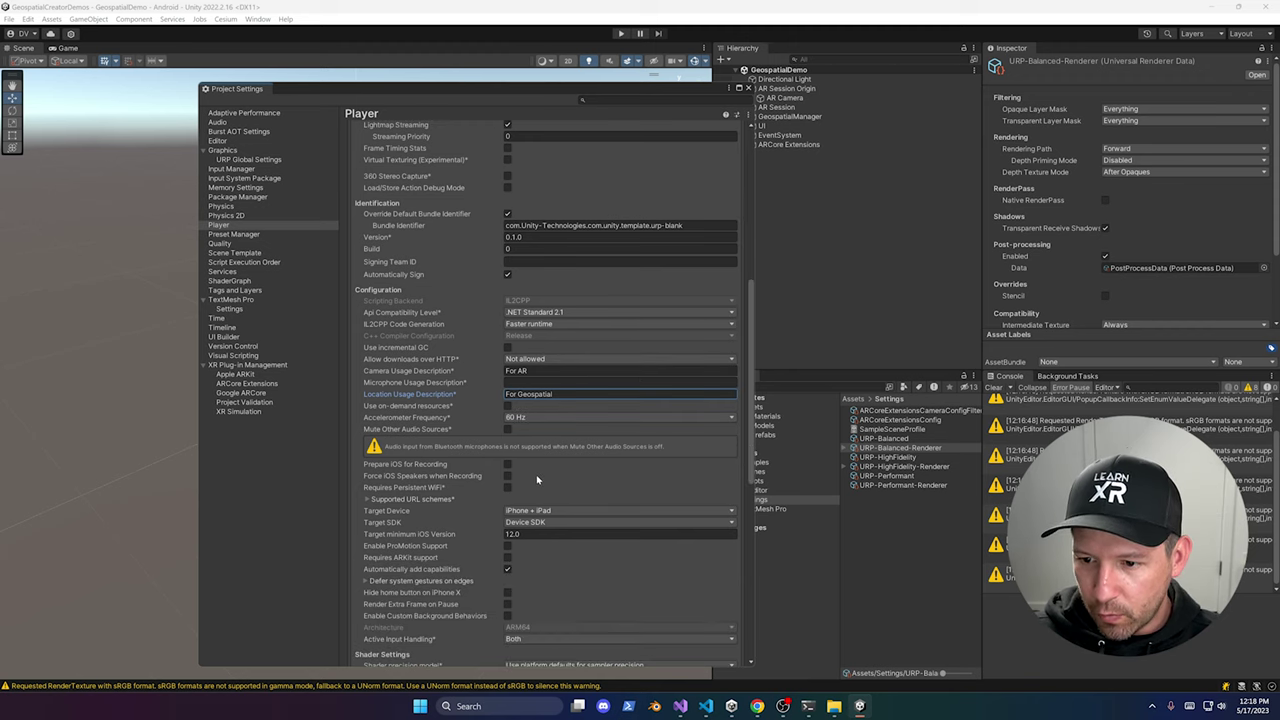
left_click(508, 558)
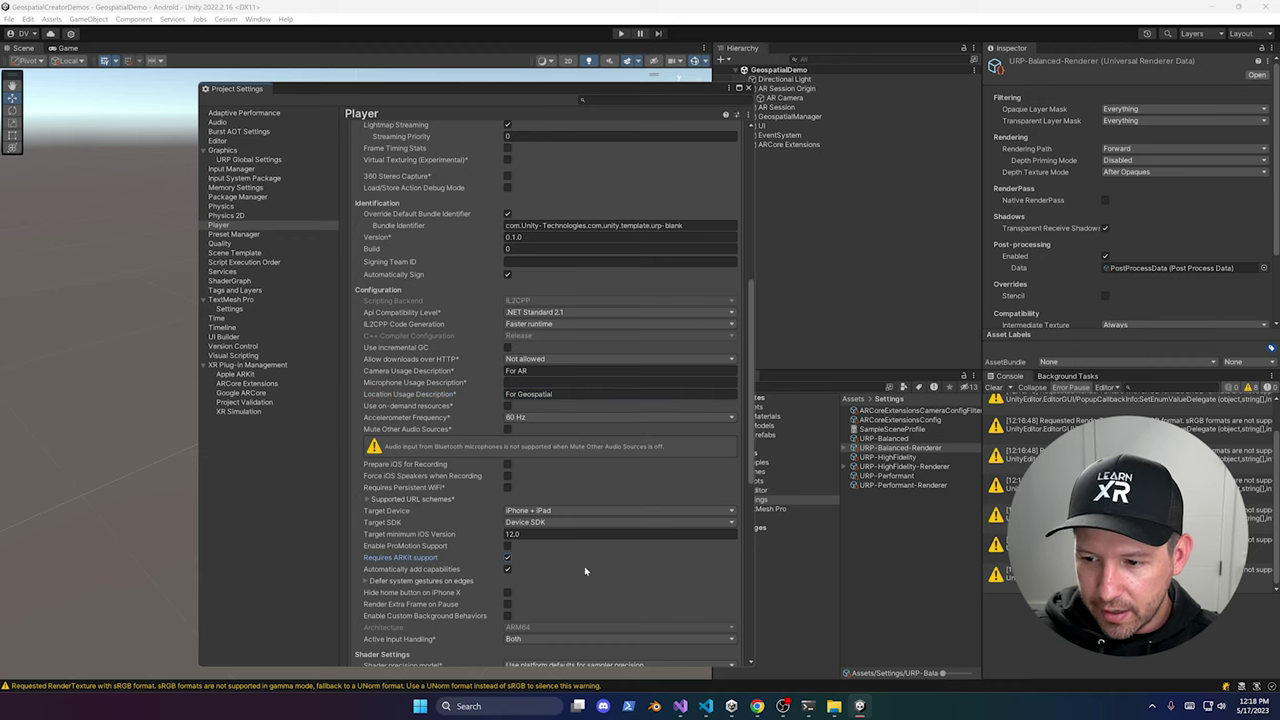
Step: Set Company Name to Learn XR LLC, Product Name to GeospatialDemos and Version to 1.0.0
scroll(630, 572, "down", 5)
scroll(635, 573, "down", 9)
scroll(613, 190, "up", 14)
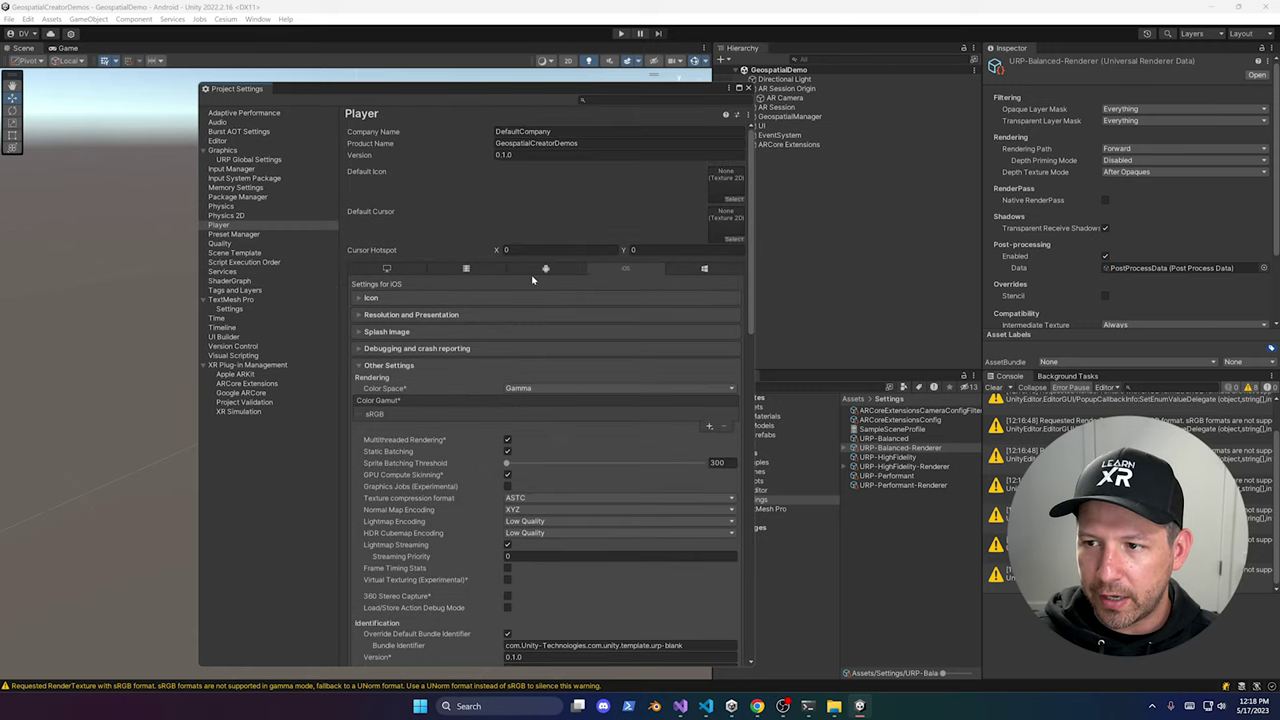
left_click(521, 131)
double_click(521, 131)
type("Le")
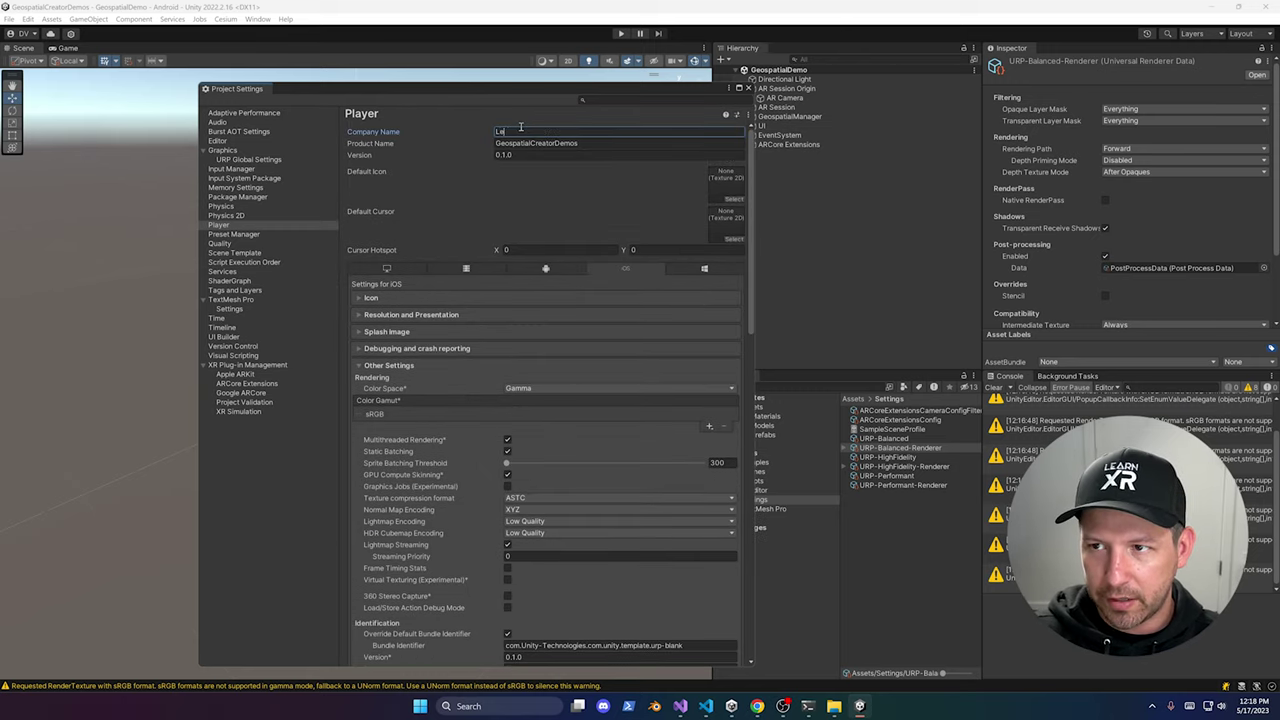
type("arn XR LLC")
key("Tab")
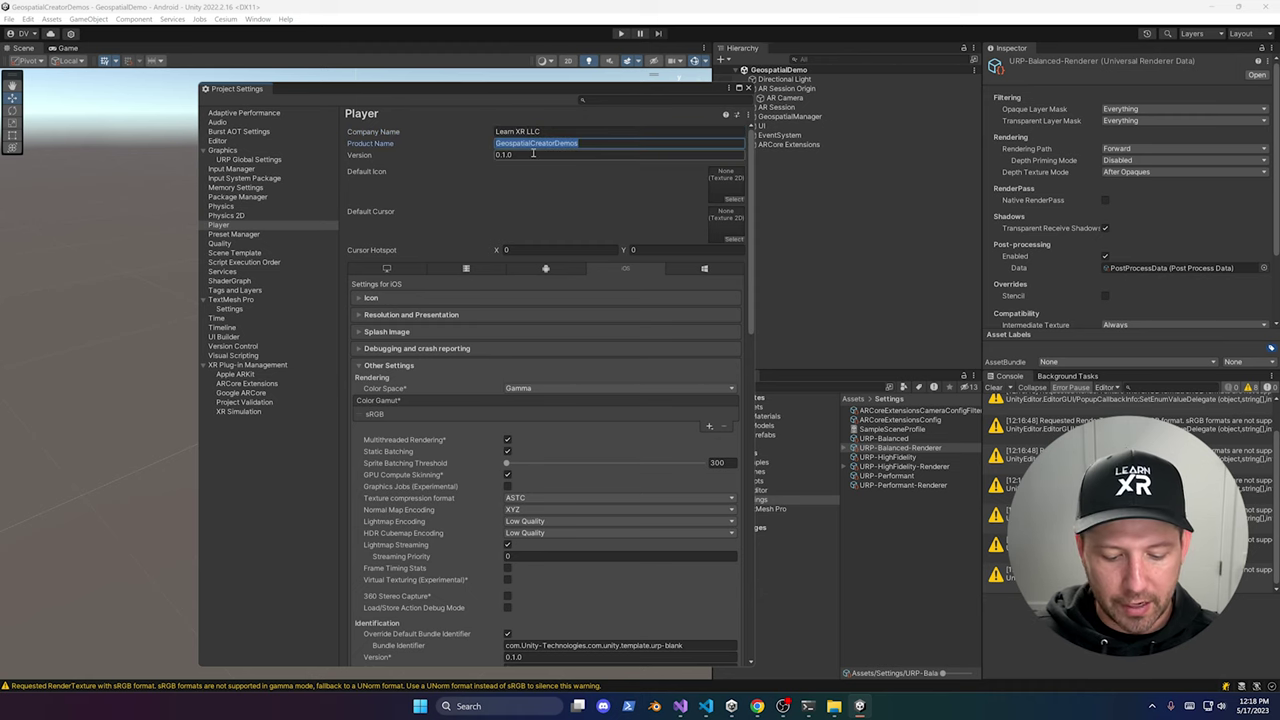
type("GeospatialDem")
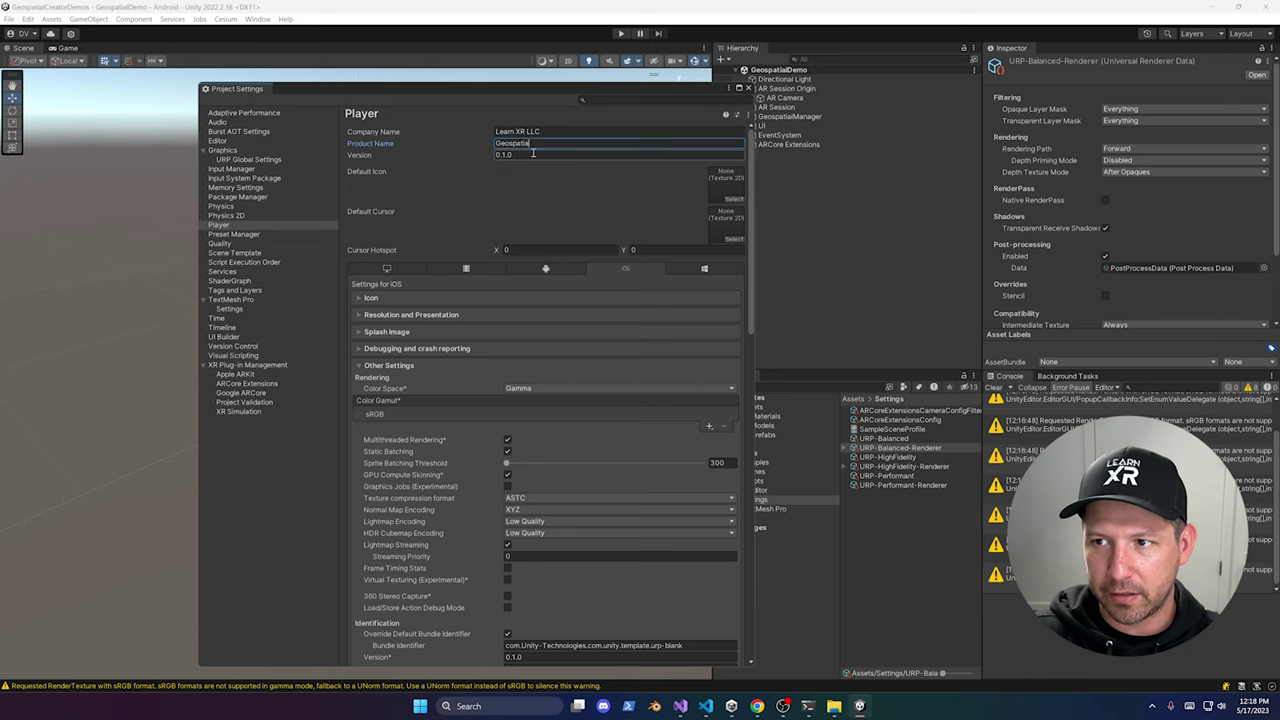
key("Tab")
type("1.0.0")
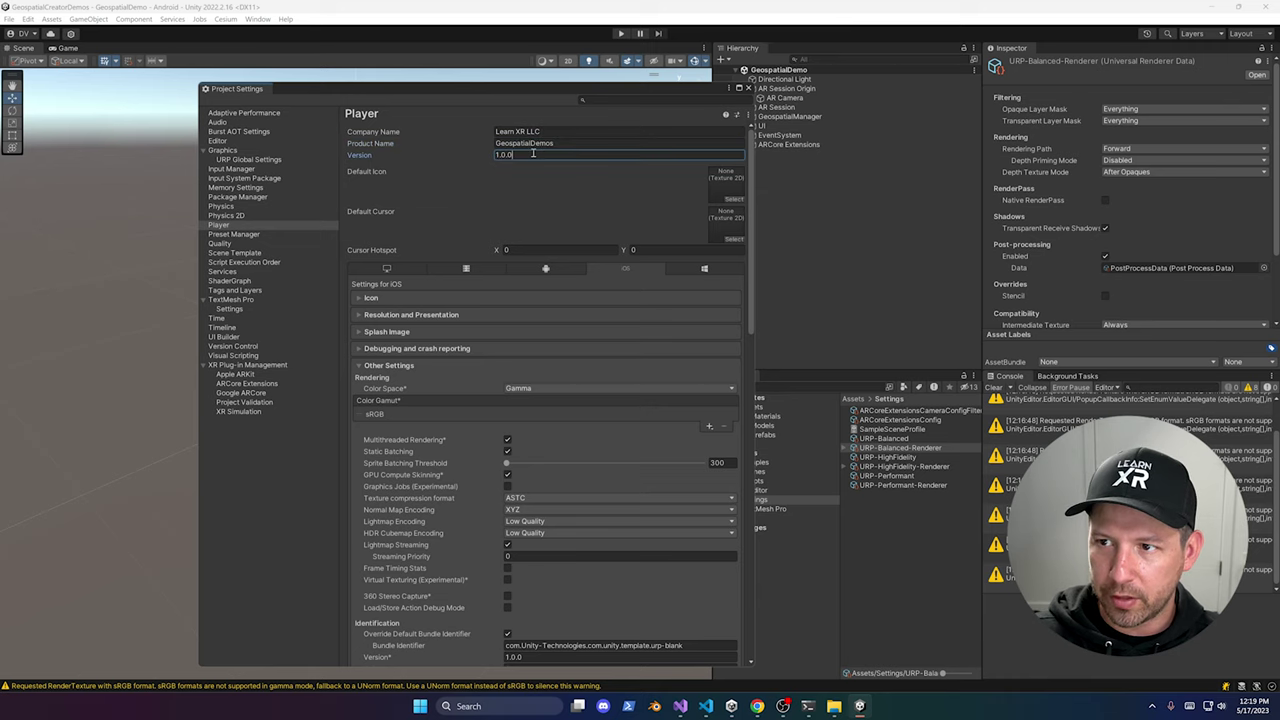
Step: Enable Apple ARKit for iOS and Google ARCore for Android in XR Plug-in Management, then view ARKit settings
left_click(284, 366)
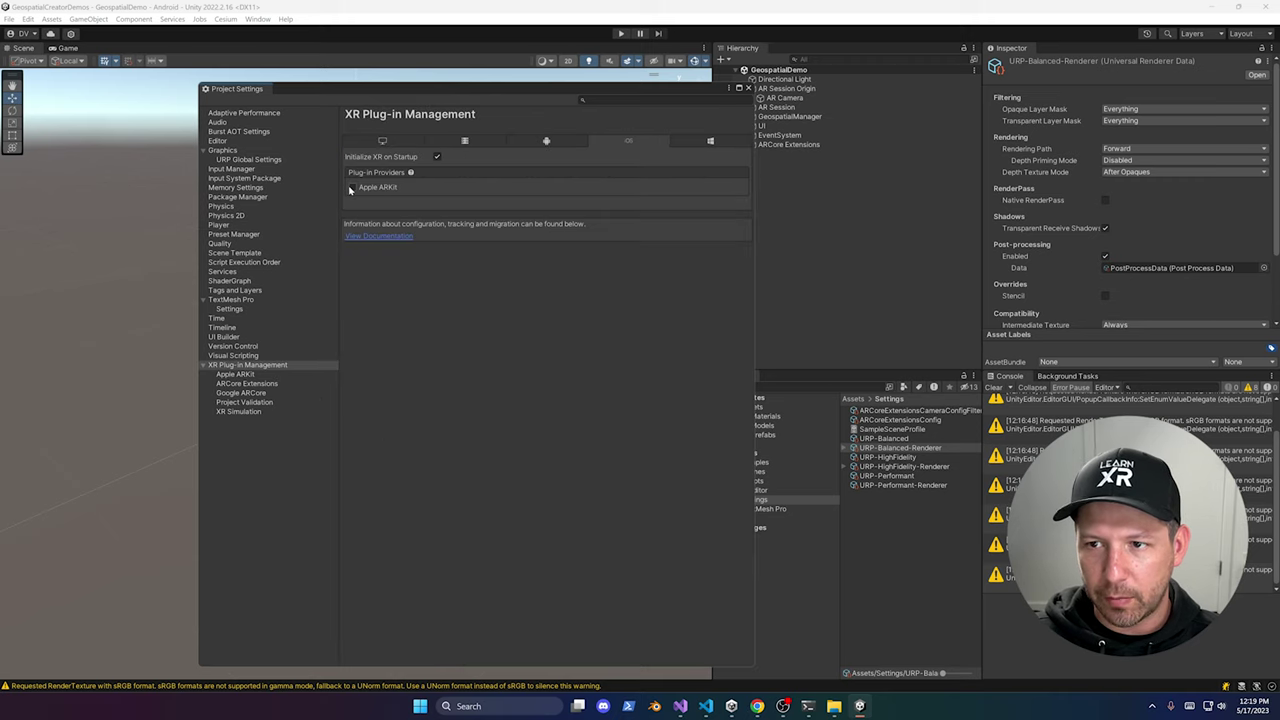
left_click(351, 189)
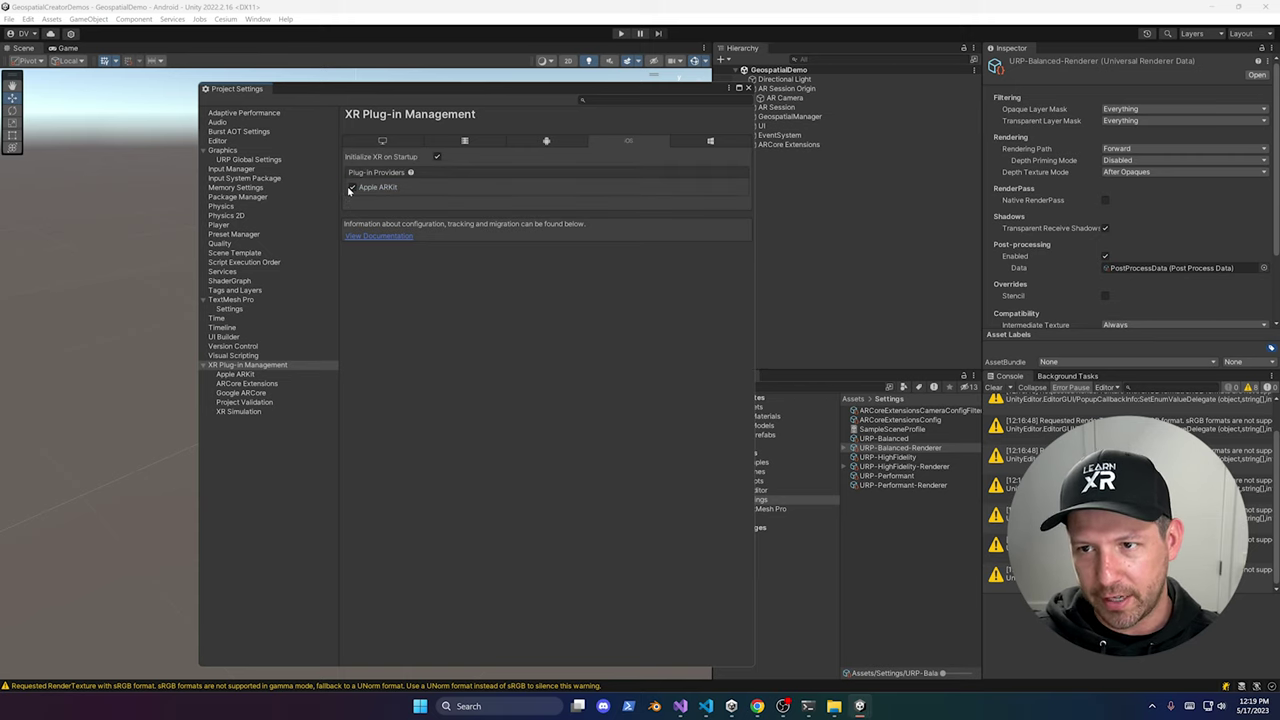
left_click(528, 139)
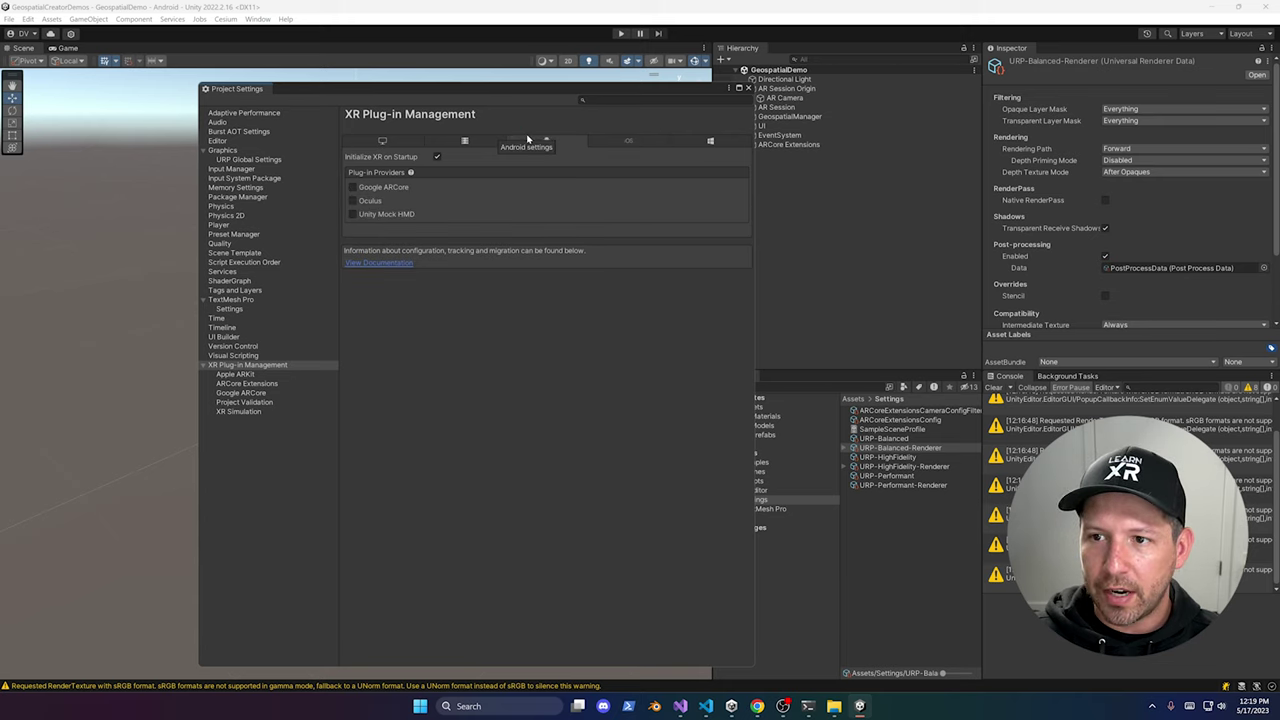
left_click(353, 189)
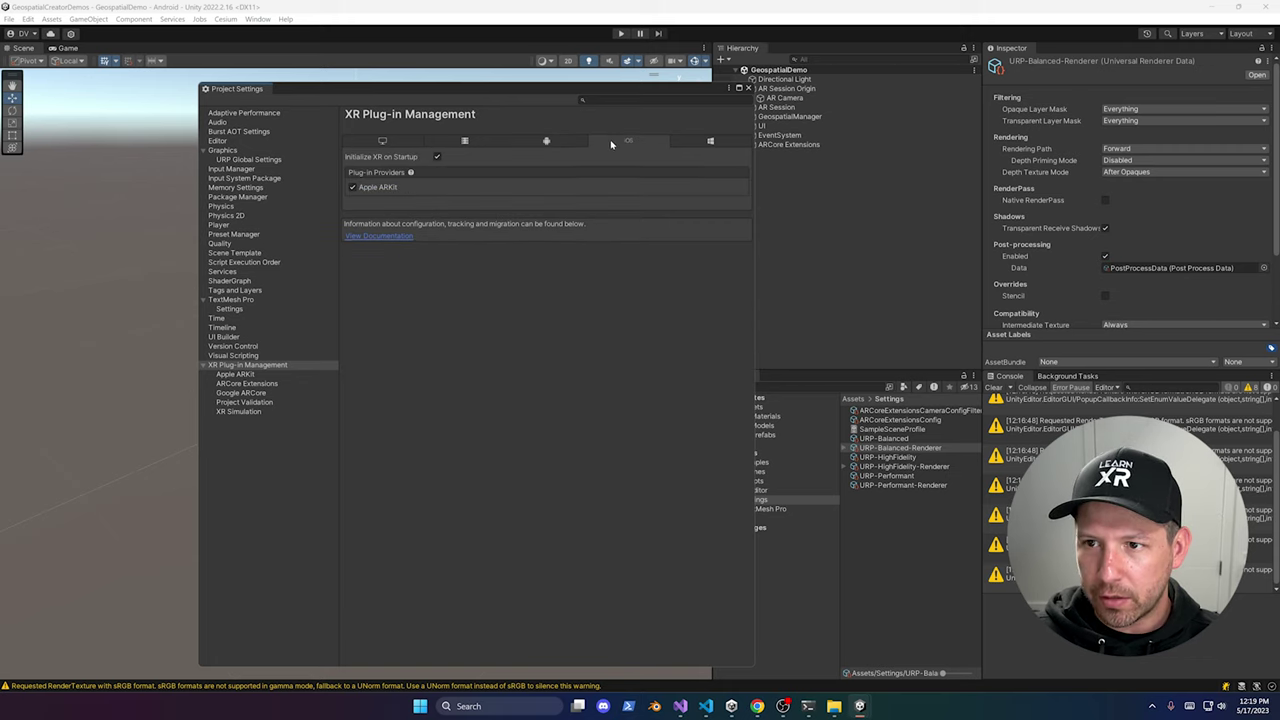
left_click(236, 374)
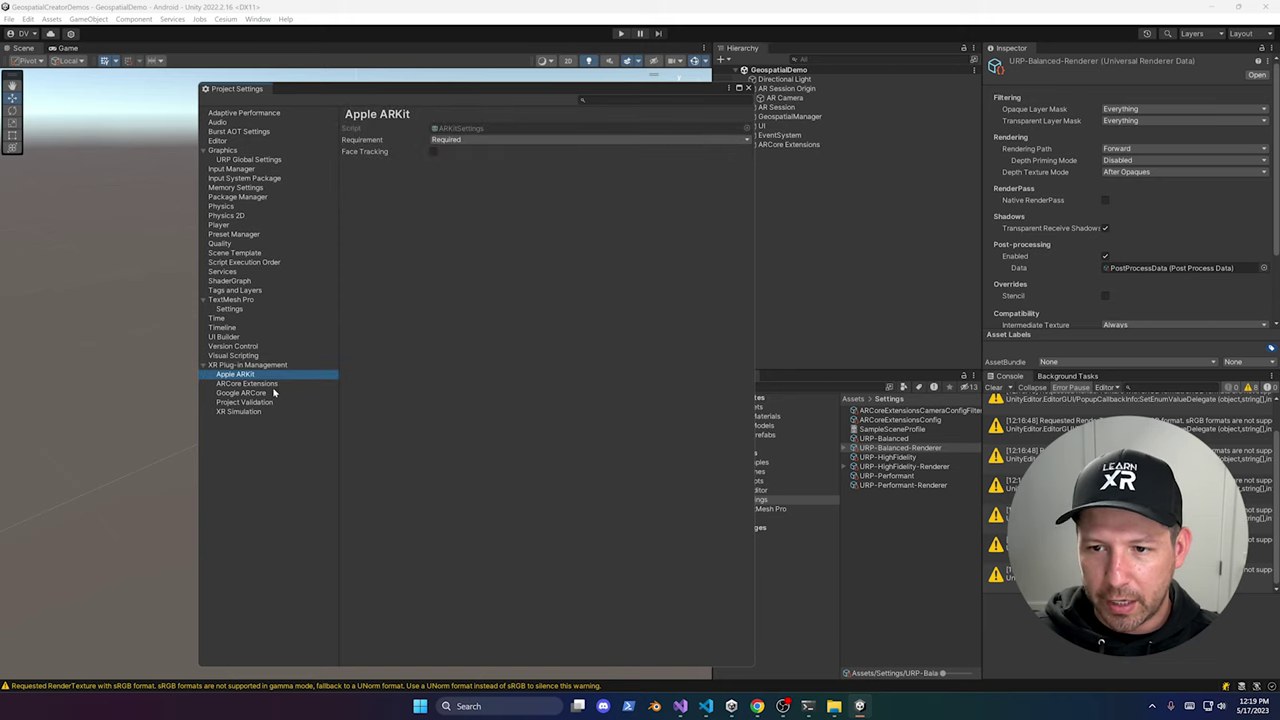
Step: Turn on Geospatial and Geospatial Creator in ARCore Extensions and finish the setup
left_click(277, 385)
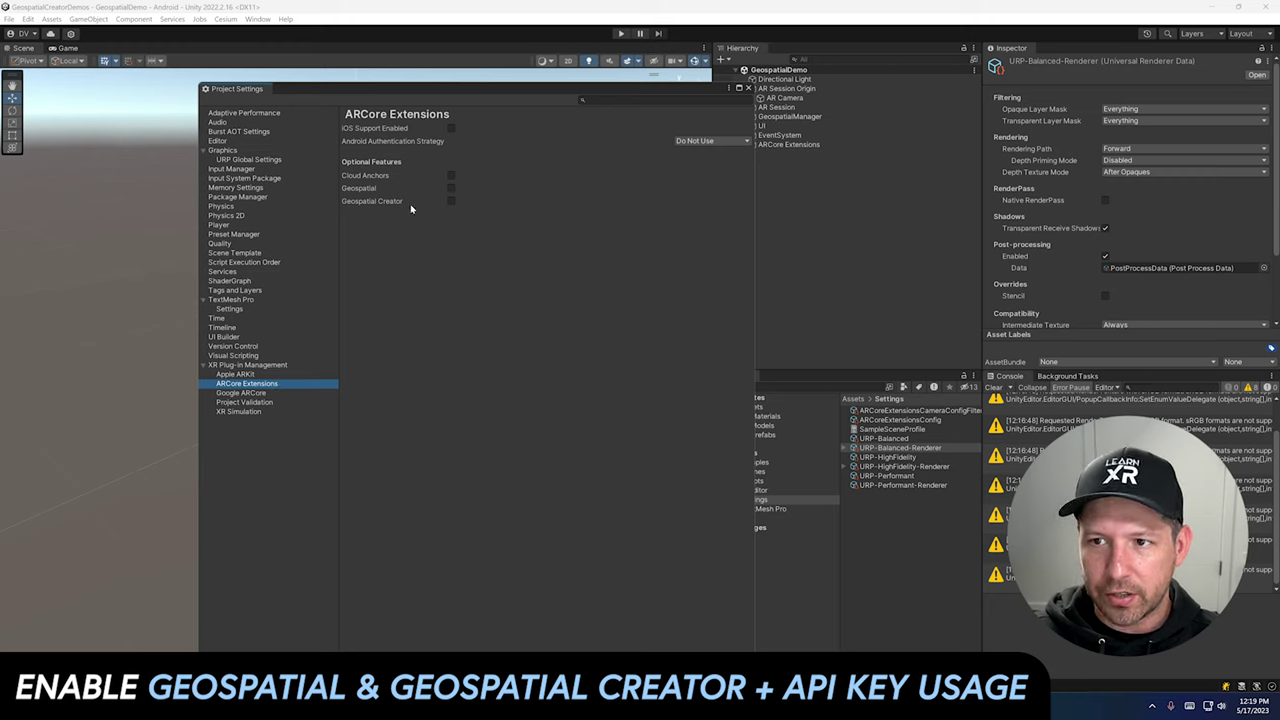
left_click(450, 188)
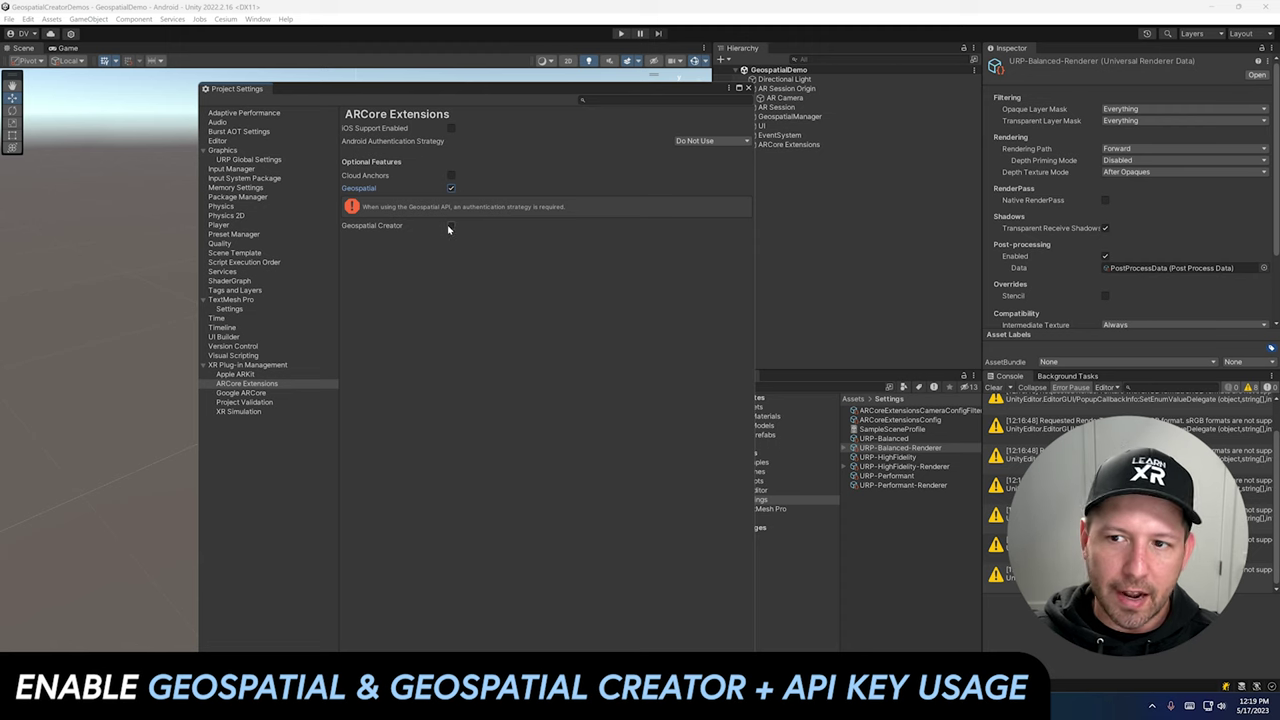
left_click(450, 228)
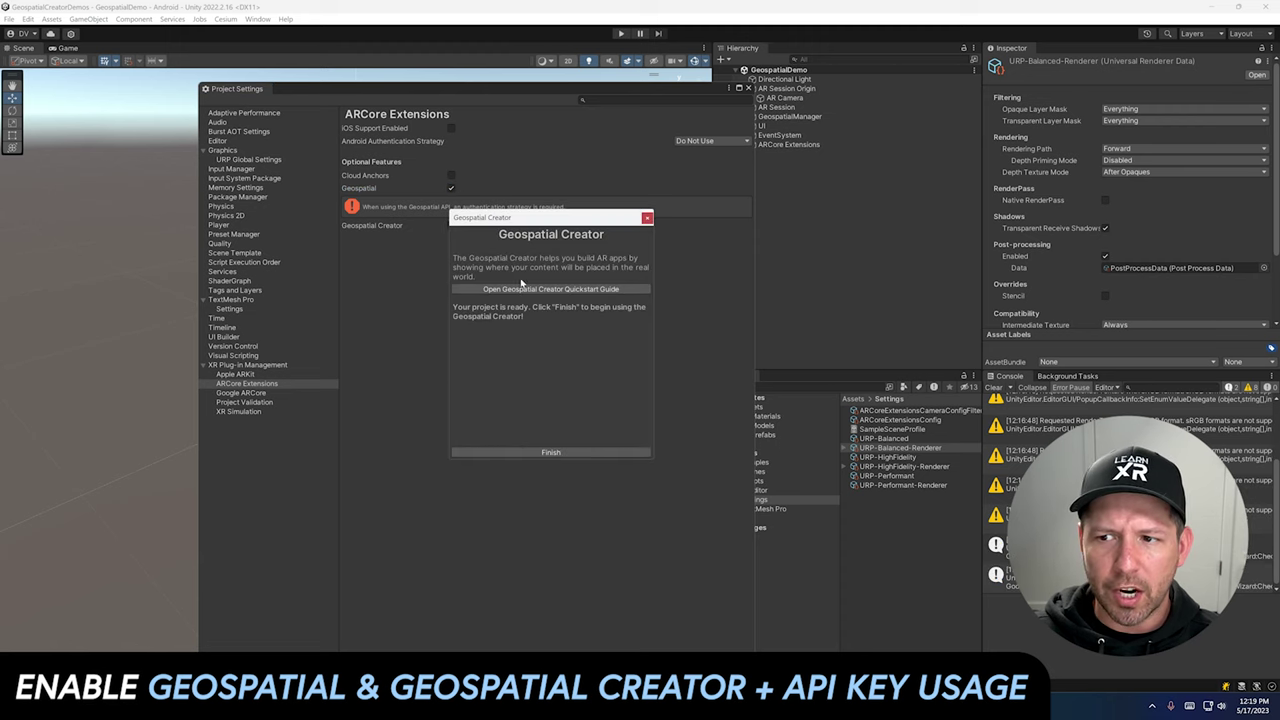
left_click(541, 454)
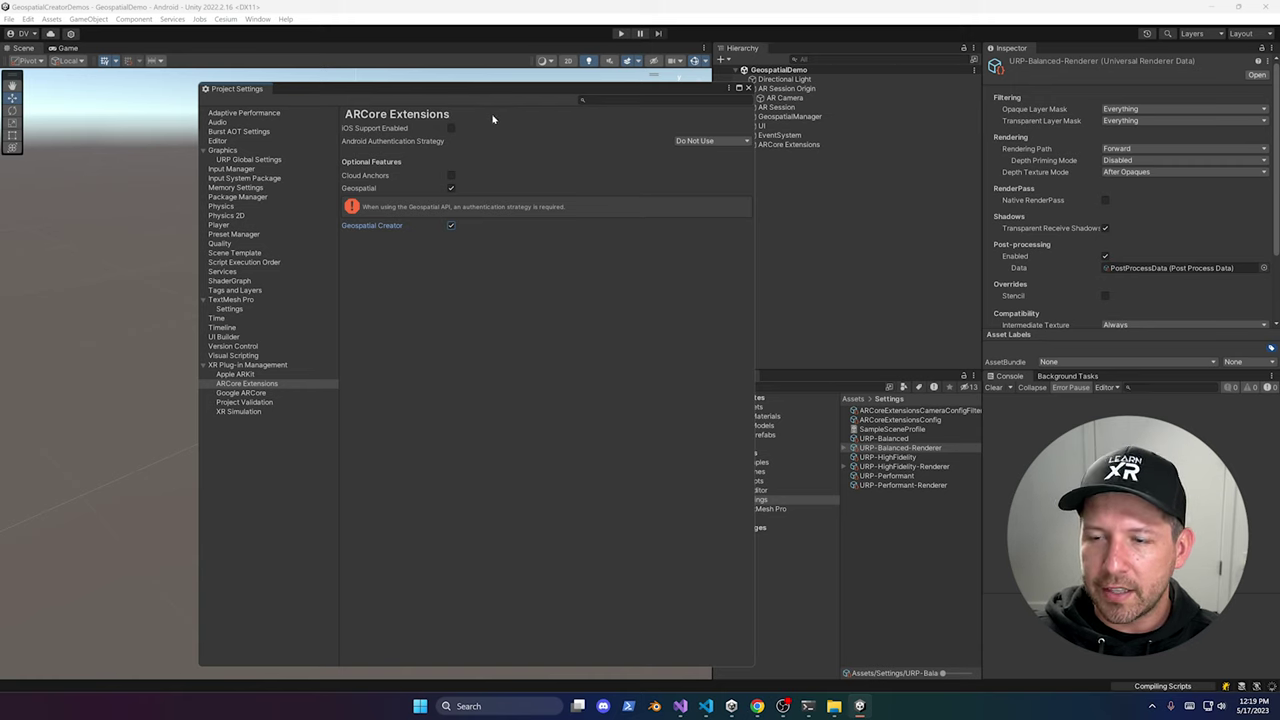
Step: Enable iOS support and set both Android and iOS Authentication Strategy to API Key
left_click(451, 129)
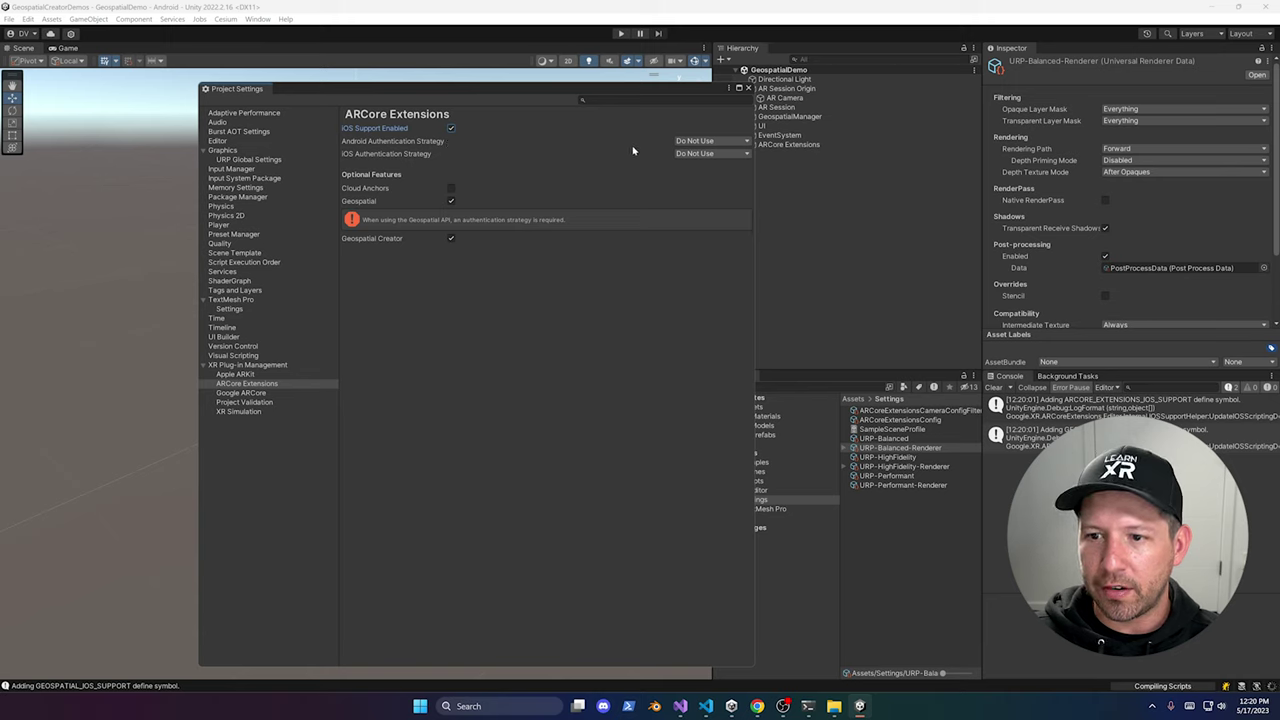
left_click(700, 153)
left_click(700, 180)
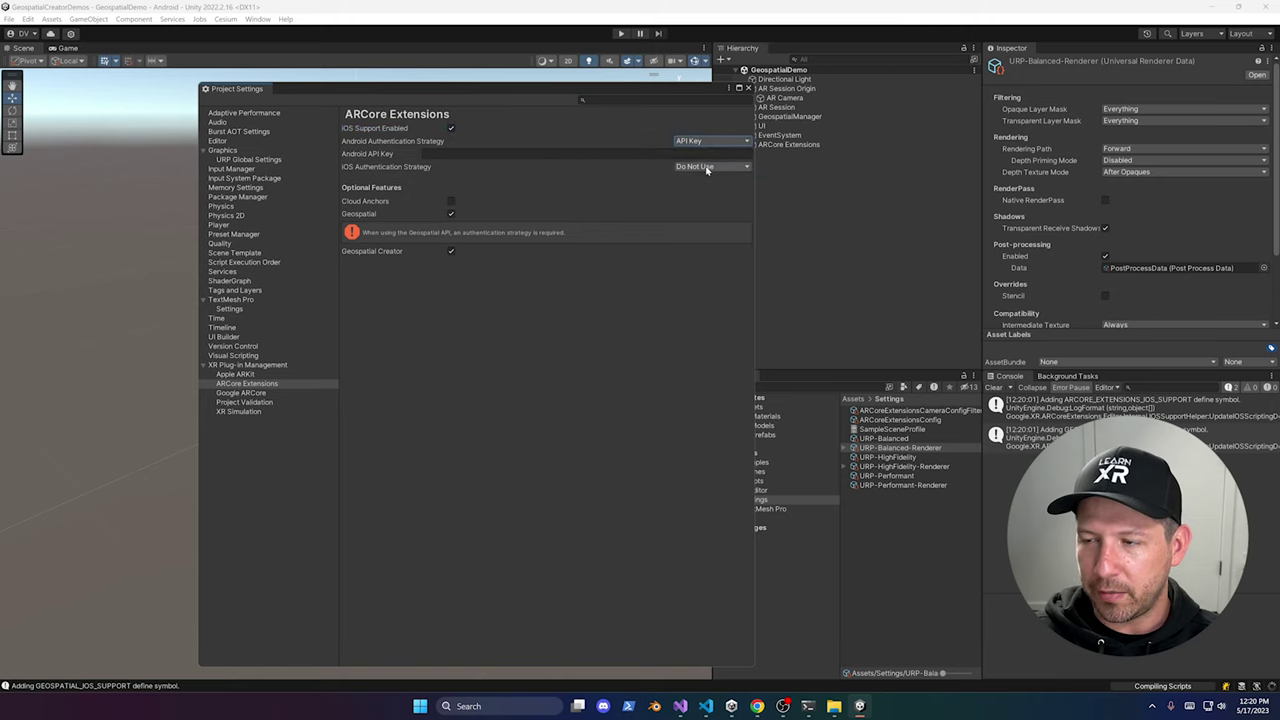
left_click(708, 167)
left_click(707, 205)
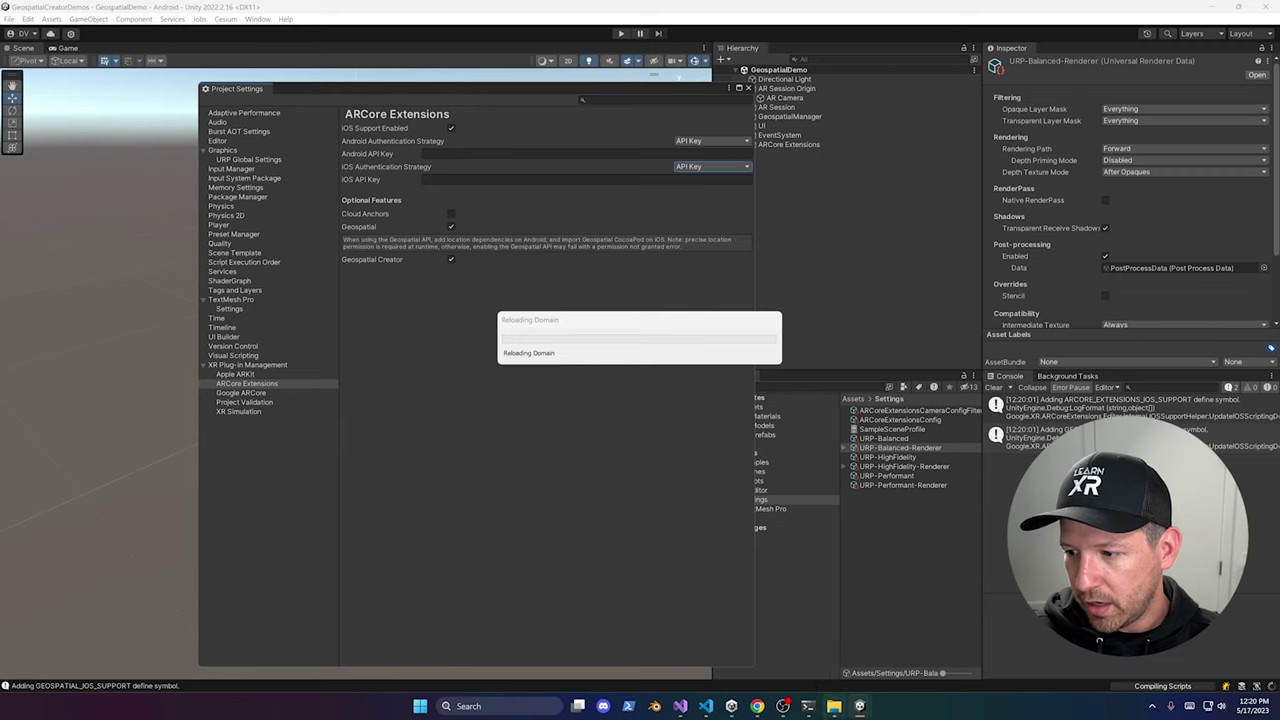
left_click(706, 706)
Step: Copy the API key and paste it into both the Android and iOS API Key fields
key("ctrl+a")
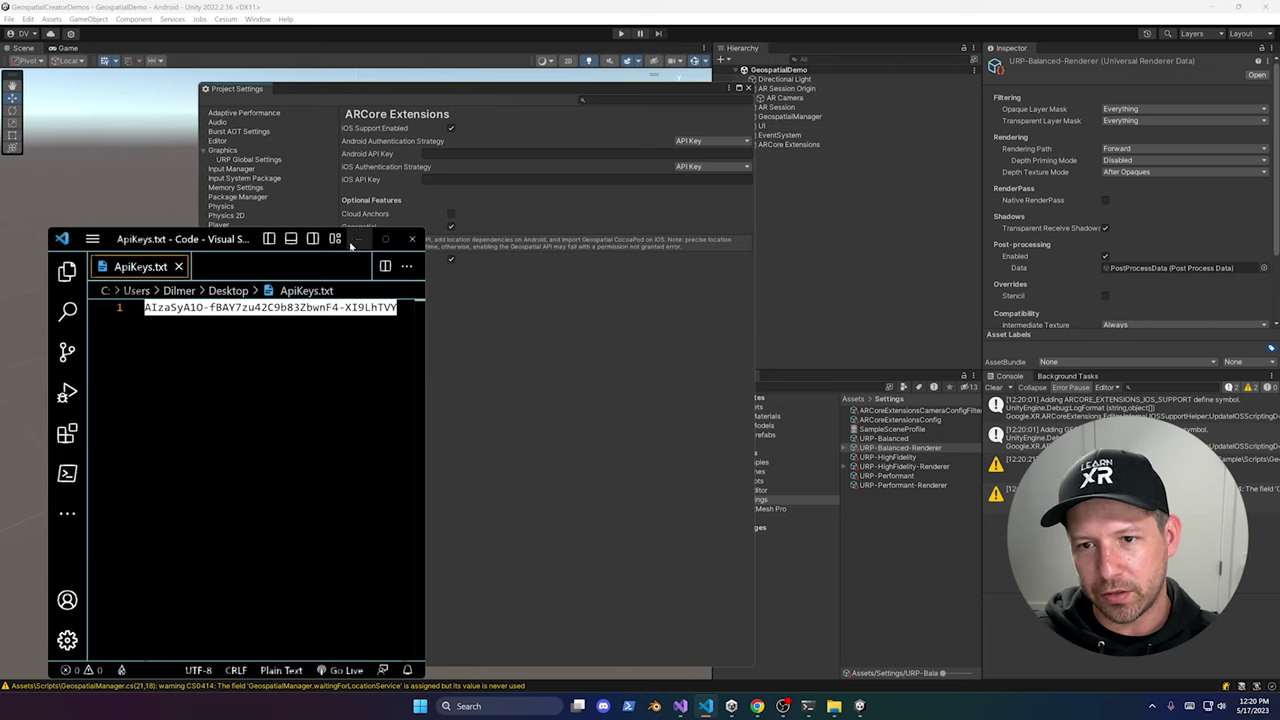
left_click(434, 154)
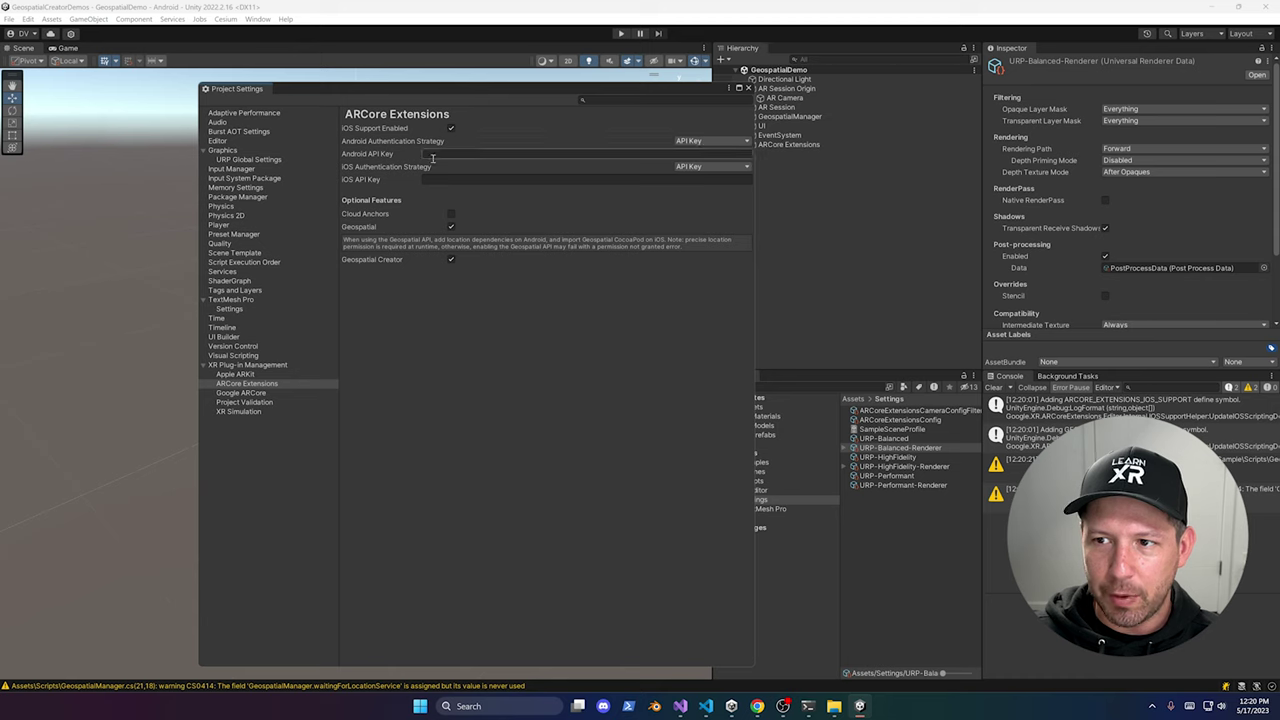
key("ctrl+v")
left_click(435, 180)
key("ctrl+v")
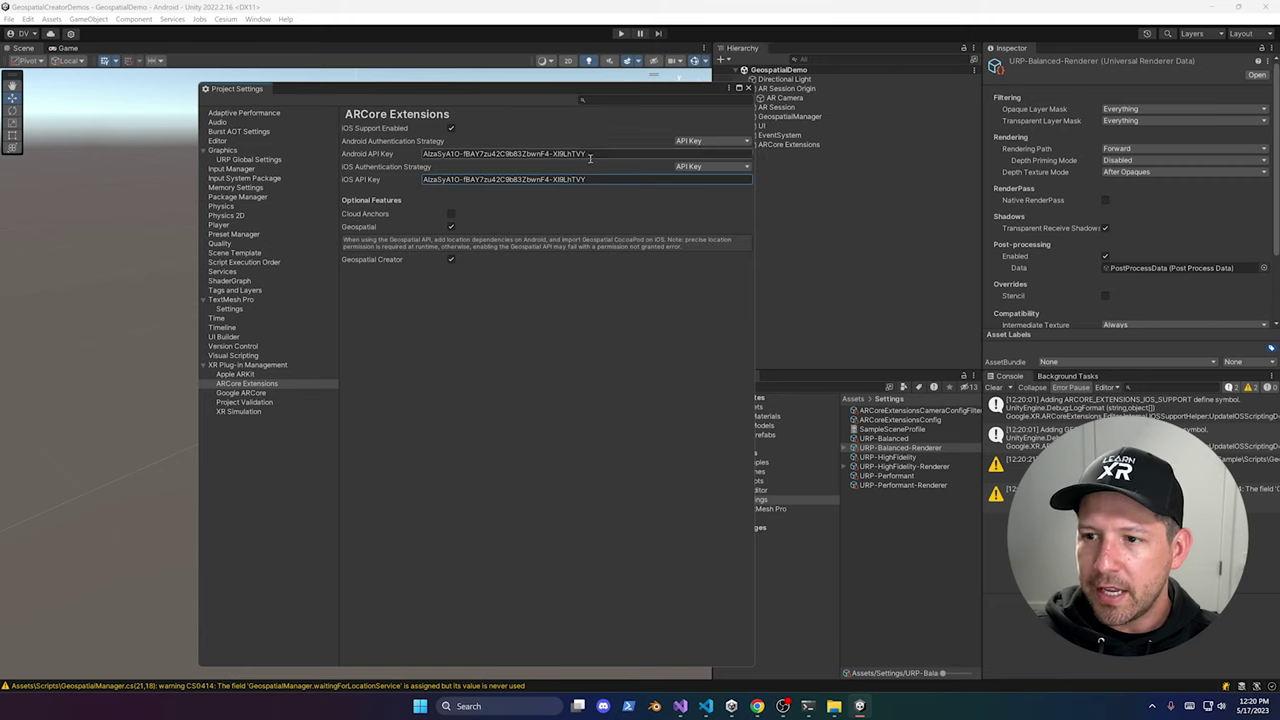
left_click_drag(517, 94, 463, 94)
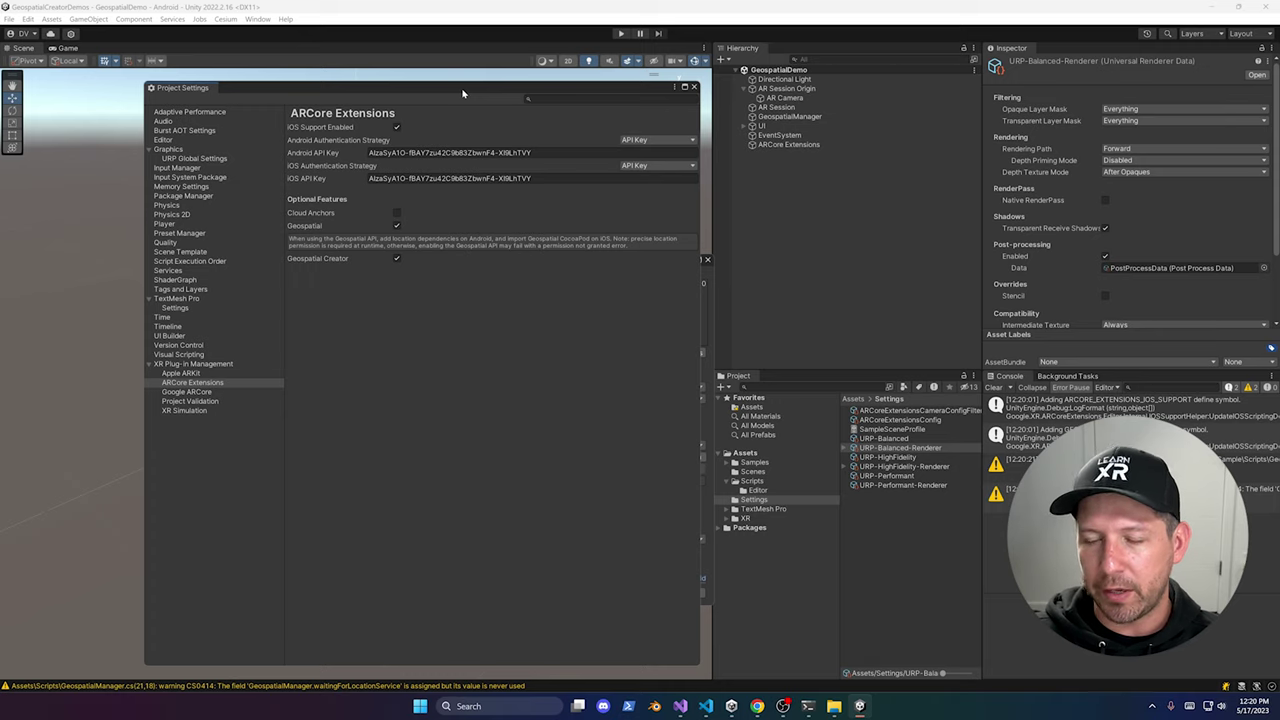
Step: Review the Google ARCore settings and the Project Validation checks, including the iOS tab
left_click(190, 392)
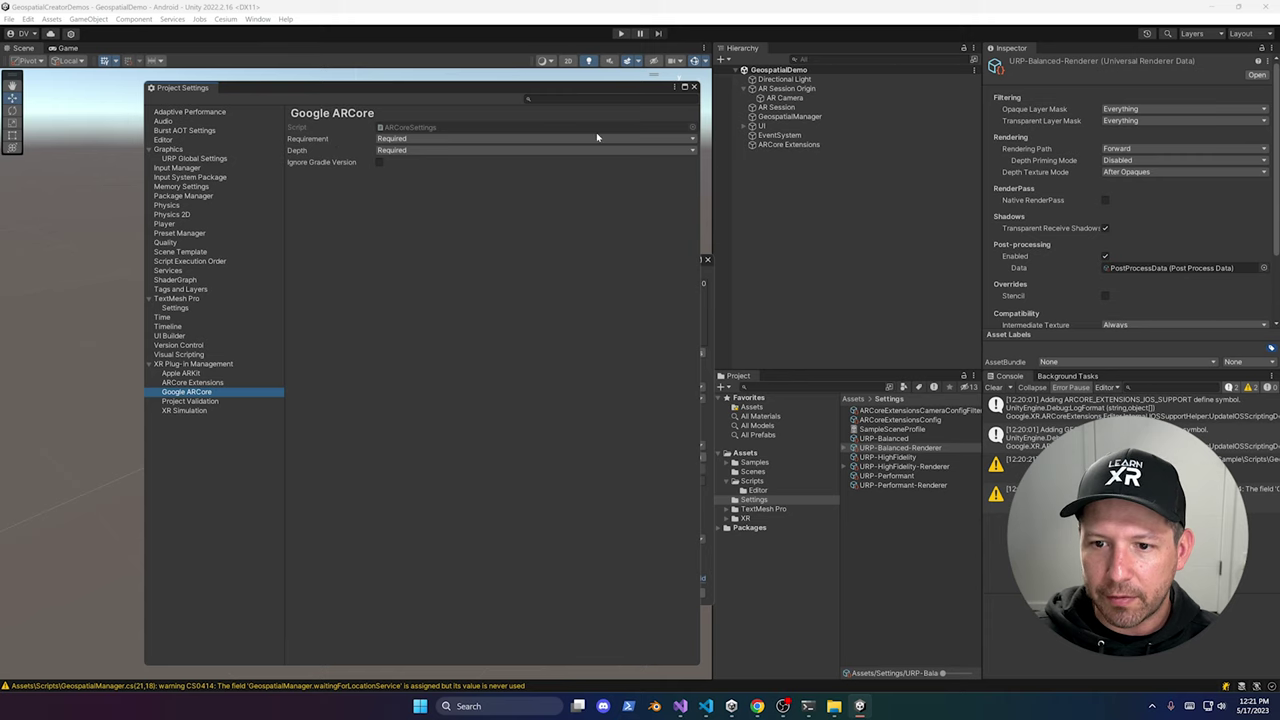
left_click(190, 401)
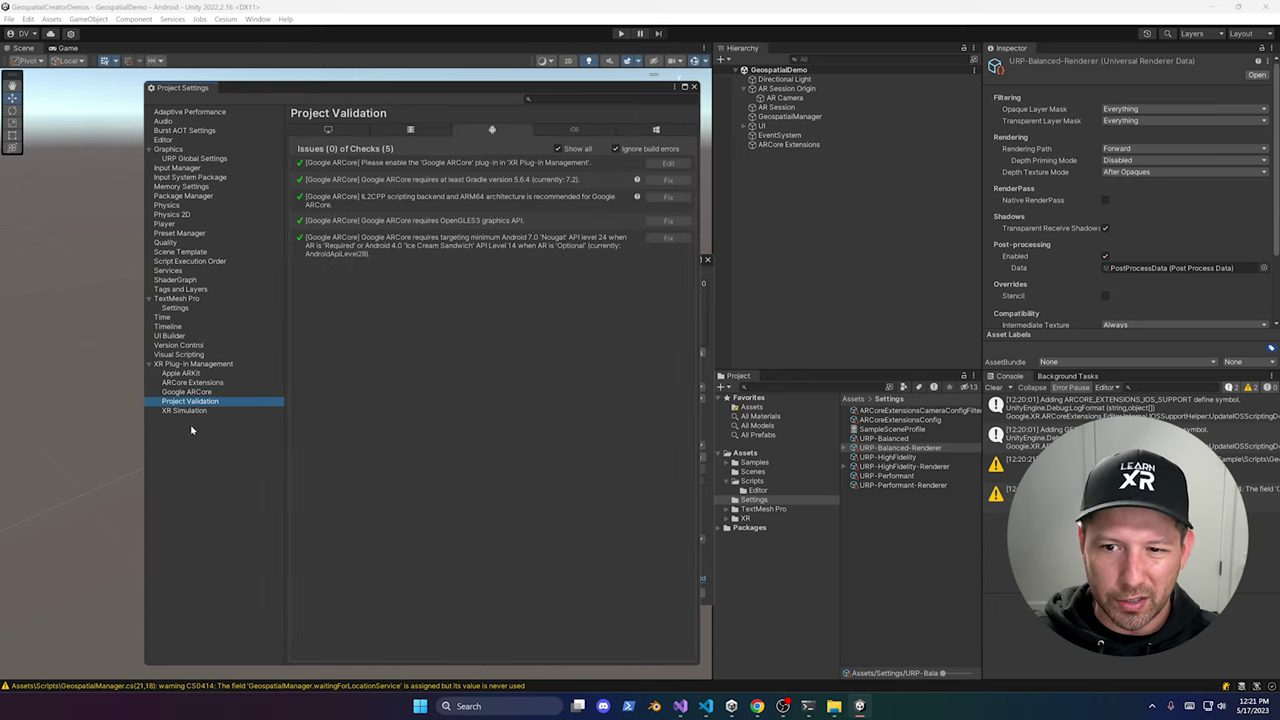
left_click(573, 131)
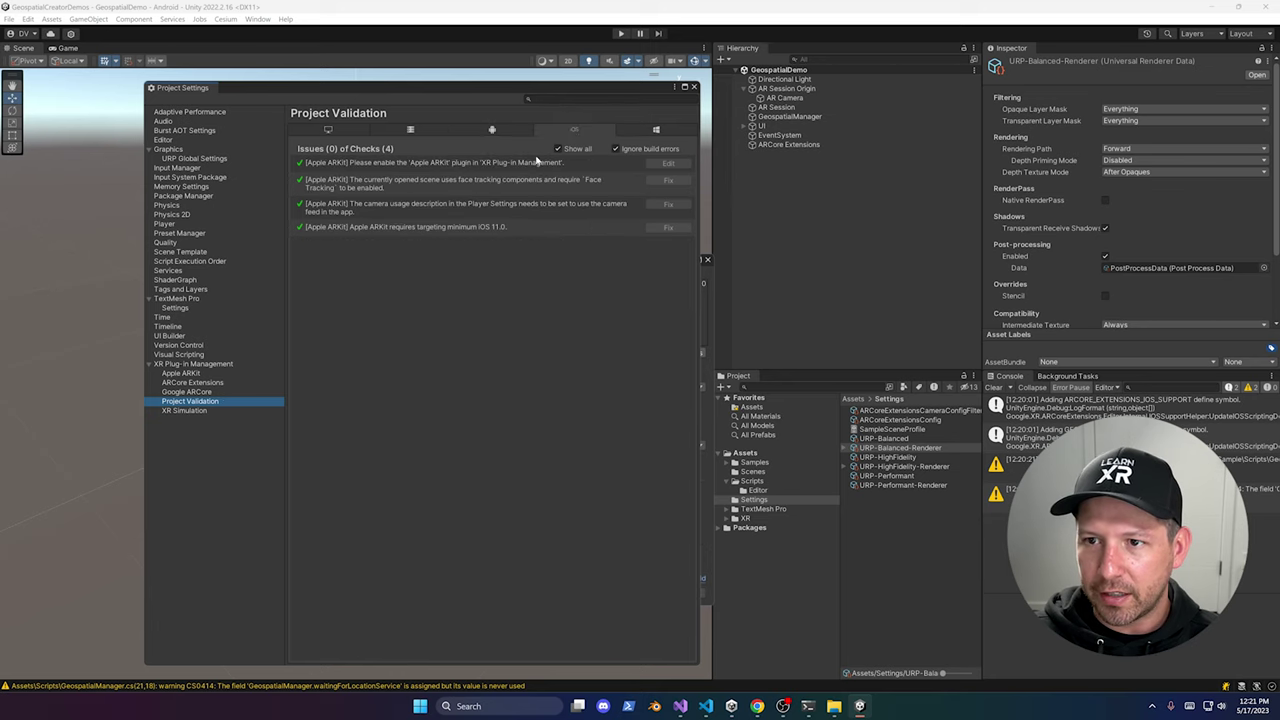
Step: Close Project Settings and Build Settings, and clear the Console
left_click(695, 88)
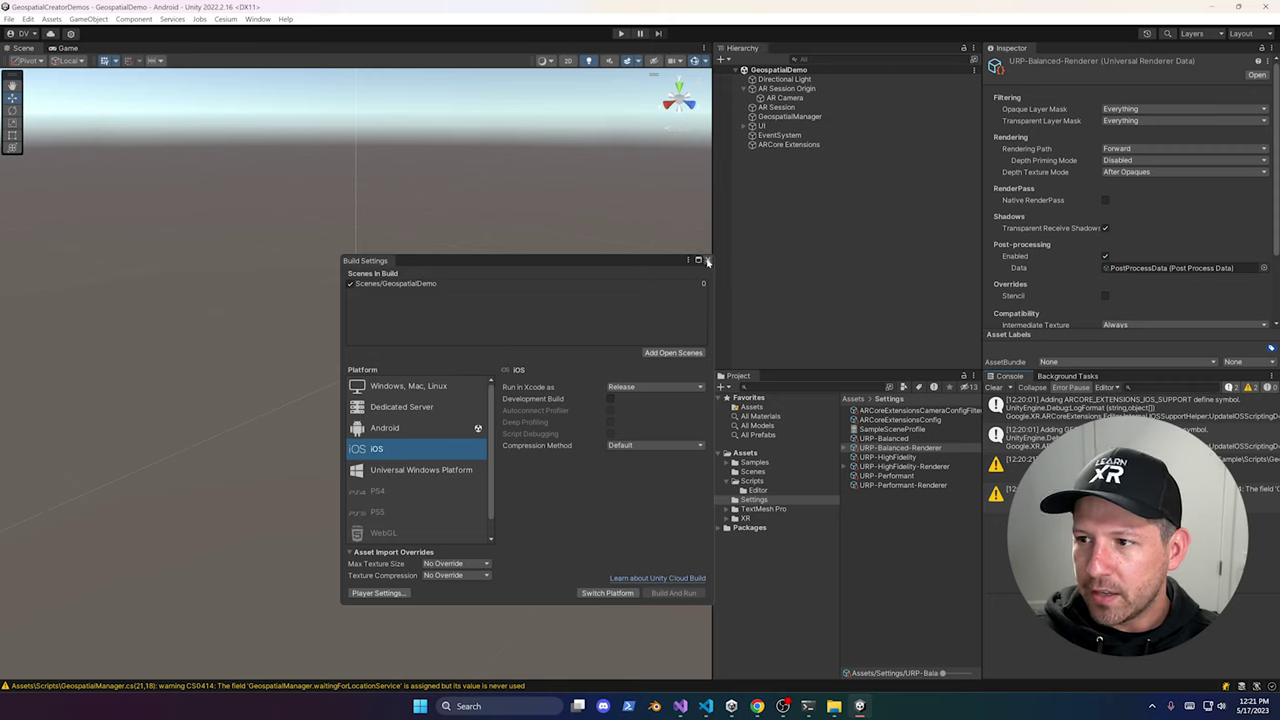
left_click(707, 260)
left_click(993, 387)
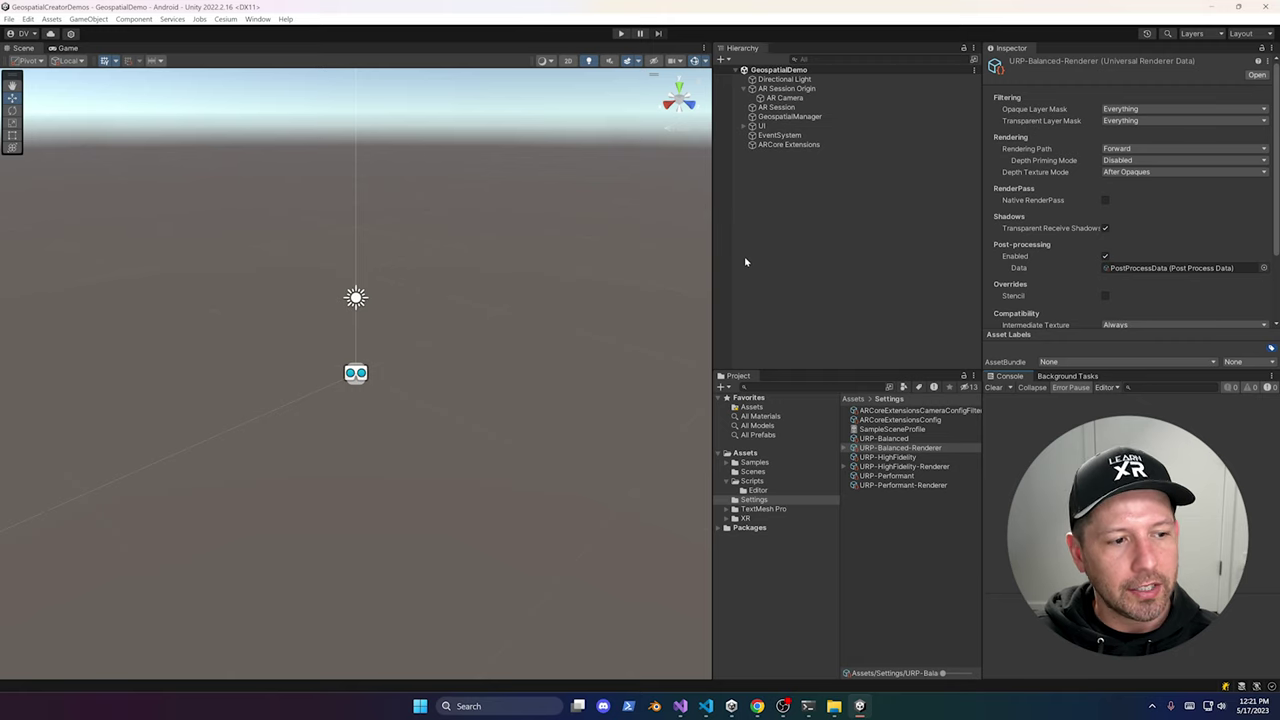
Step: Create an XR > AR Geospatial Creator Origin and add a Cesium Georeference component to it
right_click(780, 209)
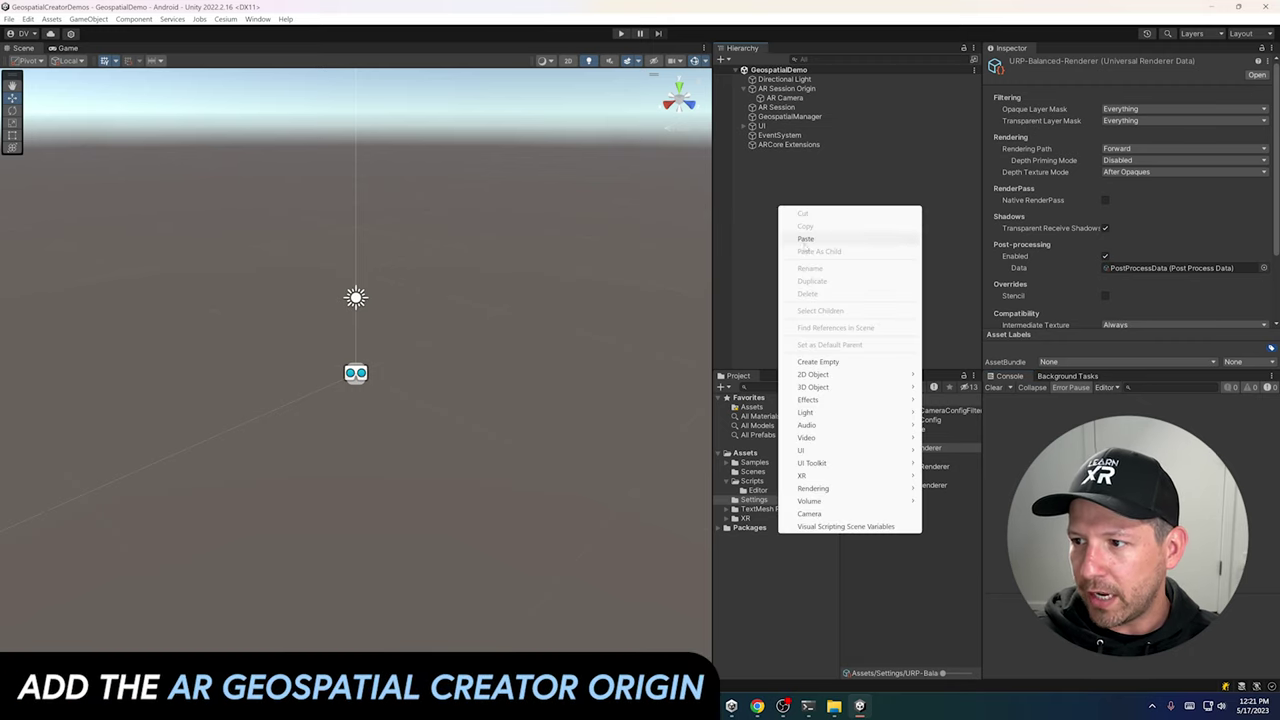
mouse_move(830, 476)
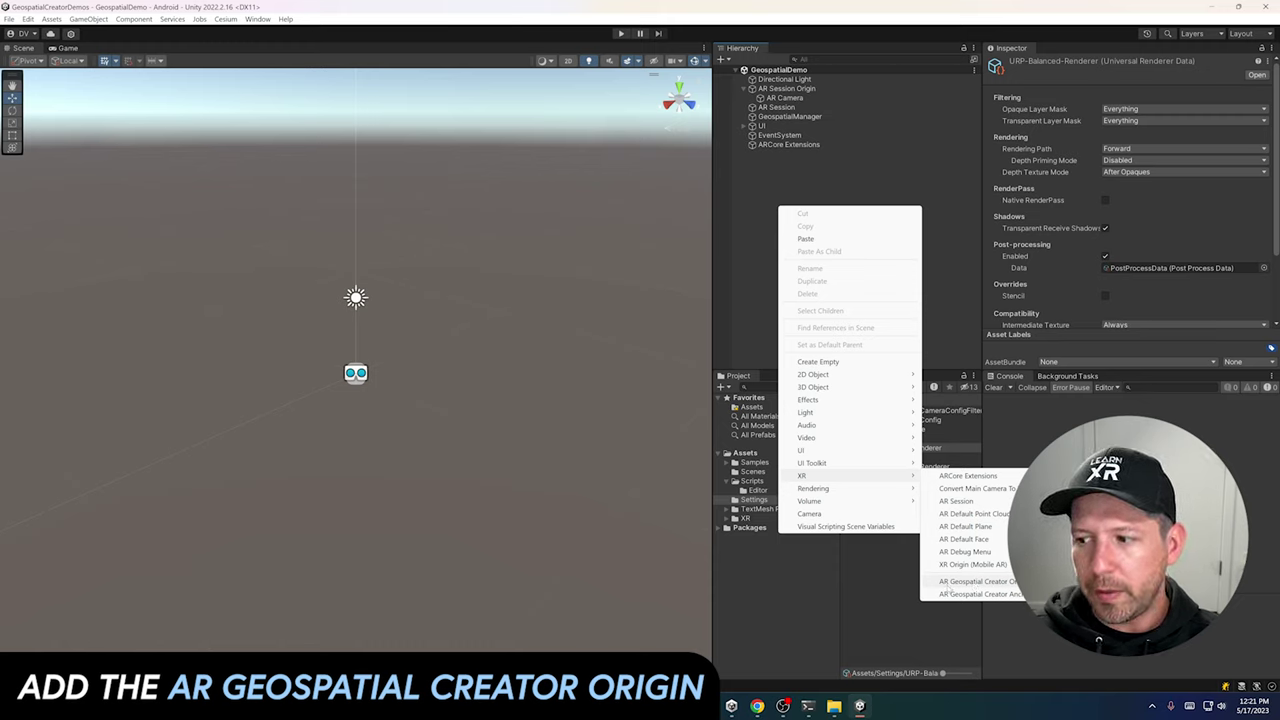
left_click(980, 582)
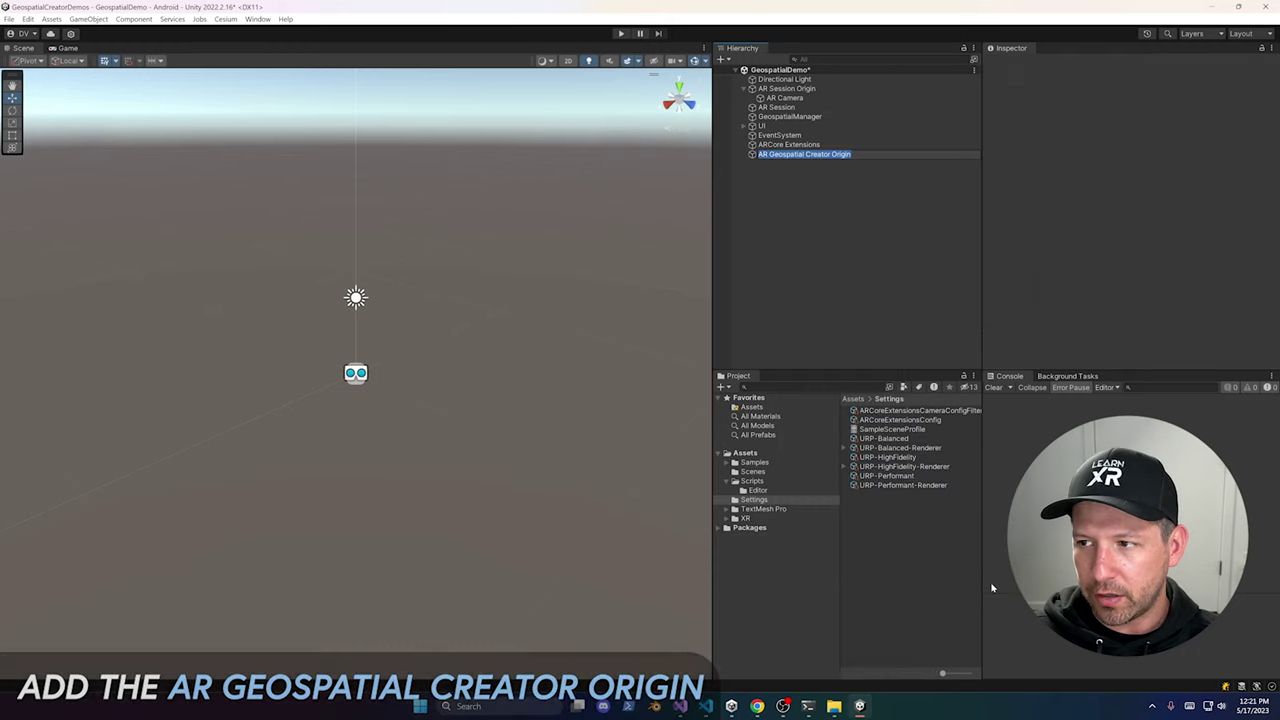
left_click(848, 242)
left_click(839, 158)
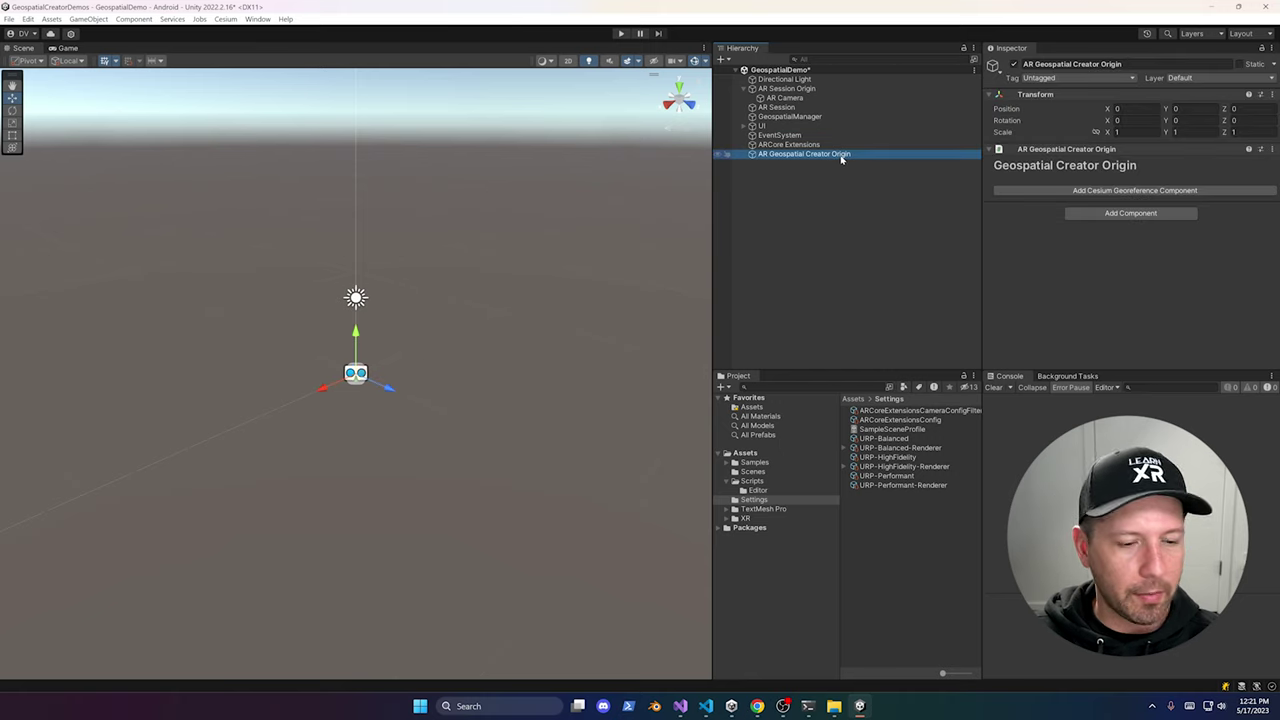
left_click(1078, 192)
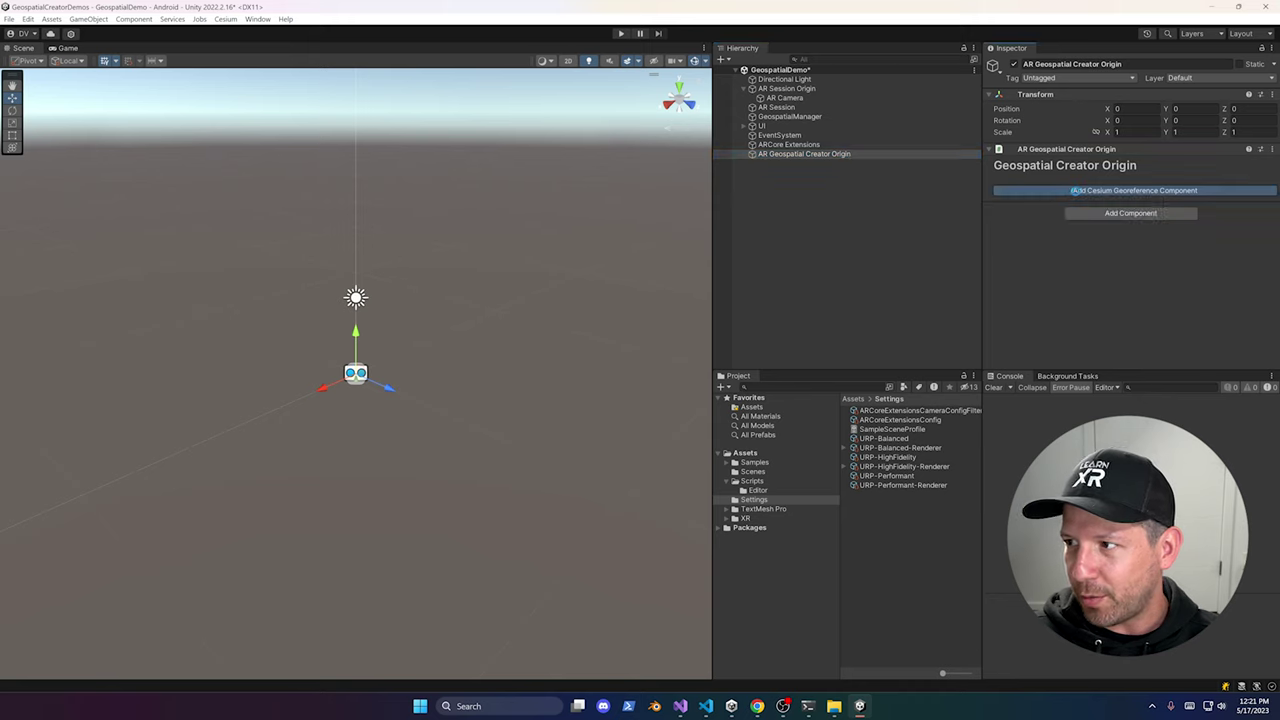
Step: Paste the Google Map Tiles API key into the origin so terrain tiles load
left_click(1130, 203)
key("ctrl+v")
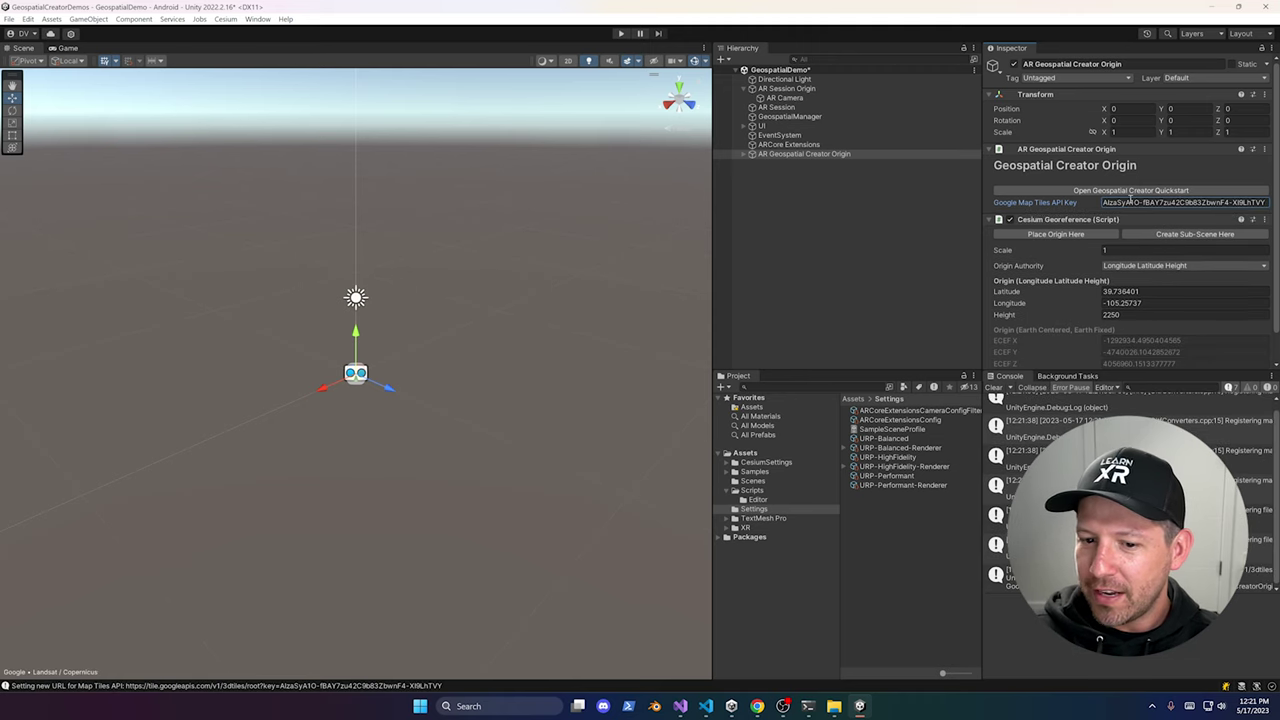
scroll(340, 400, "down", 3)
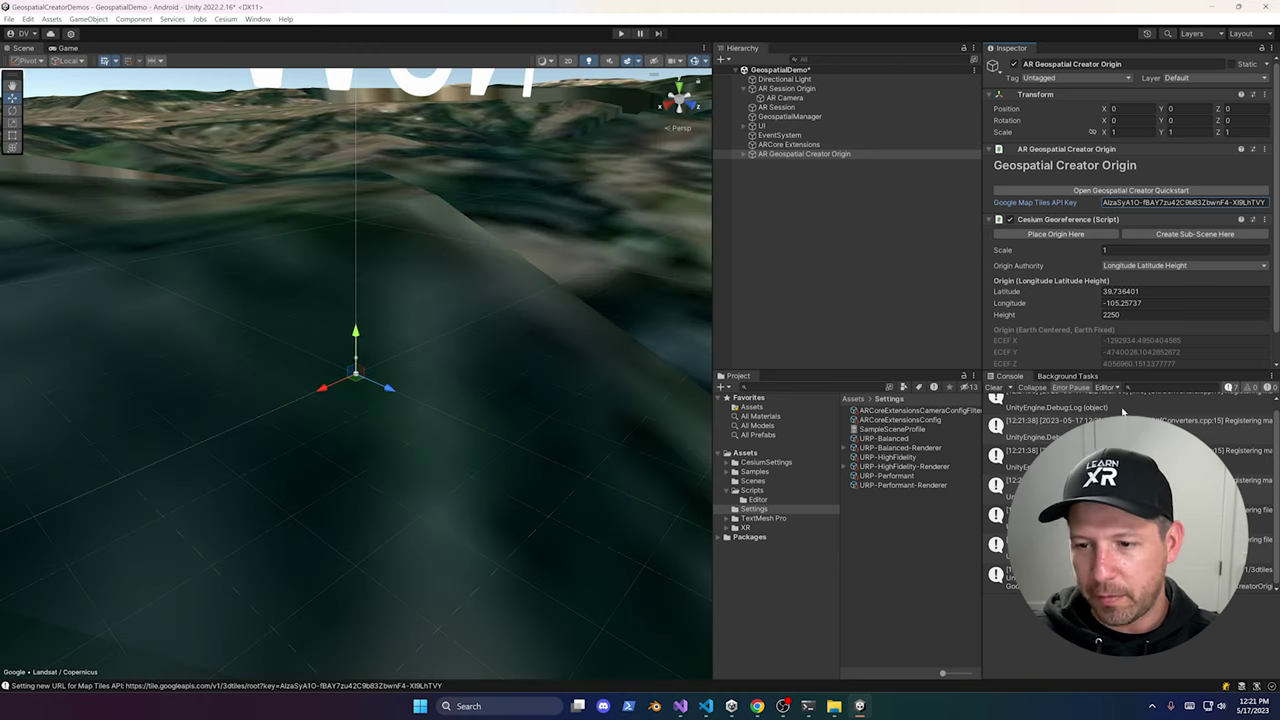
left_click_drag(420, 440, 400, 352, "alt")
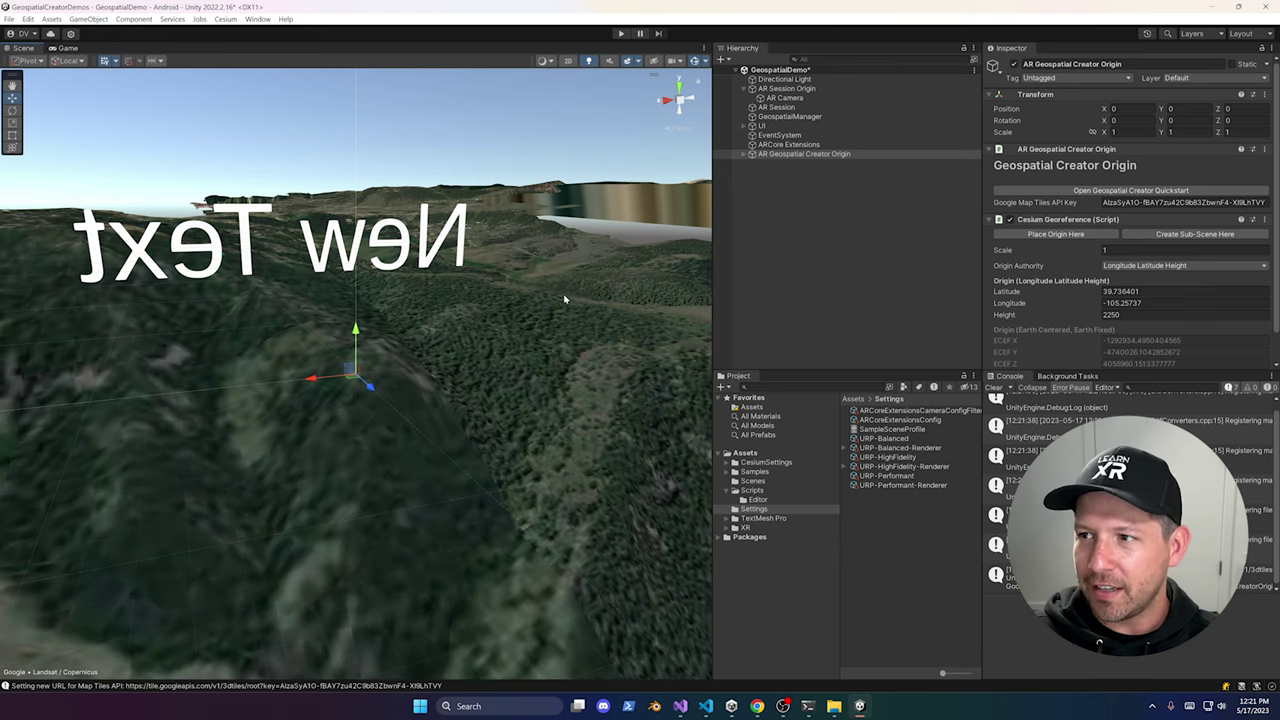
Step: Set the Game view to 2160x1080 Portrait, dock it beside the Scene view, and switch to Simulator
left_click(60, 48)
left_click(110, 59)
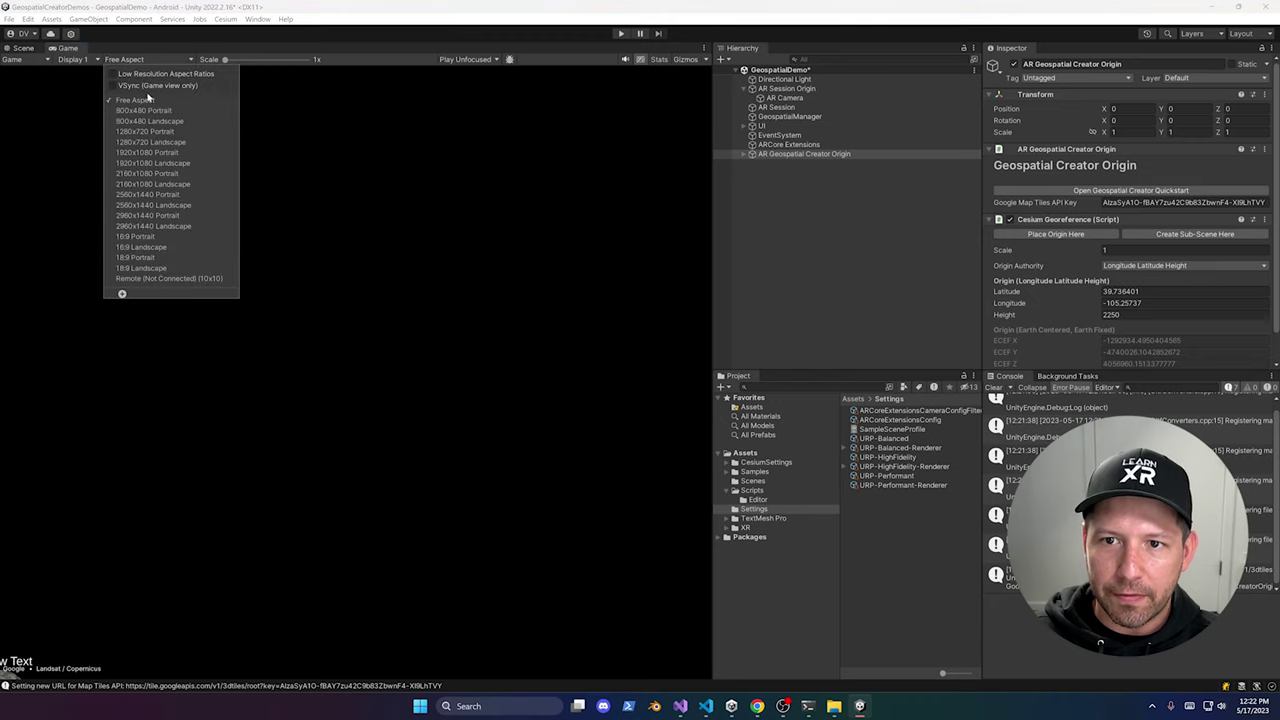
left_click(150, 174)
left_click_drag(65, 49, 34, 110)
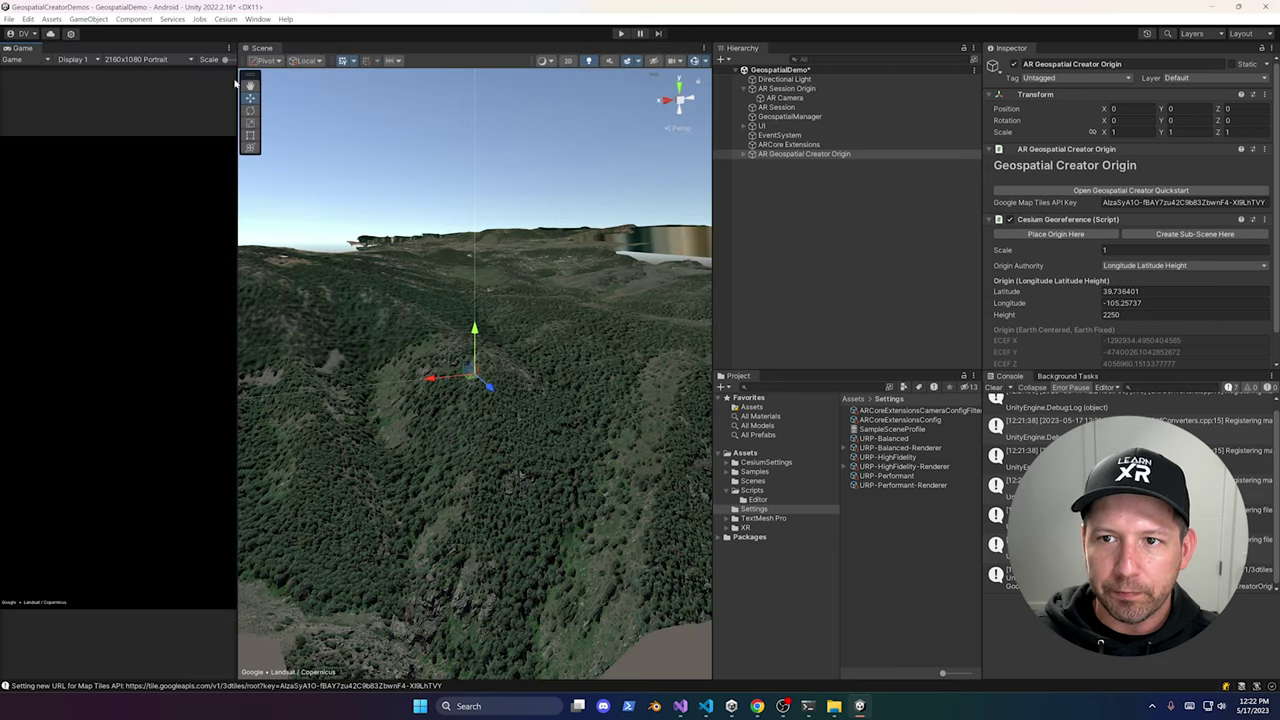
left_click_drag(237, 84, 320, 100)
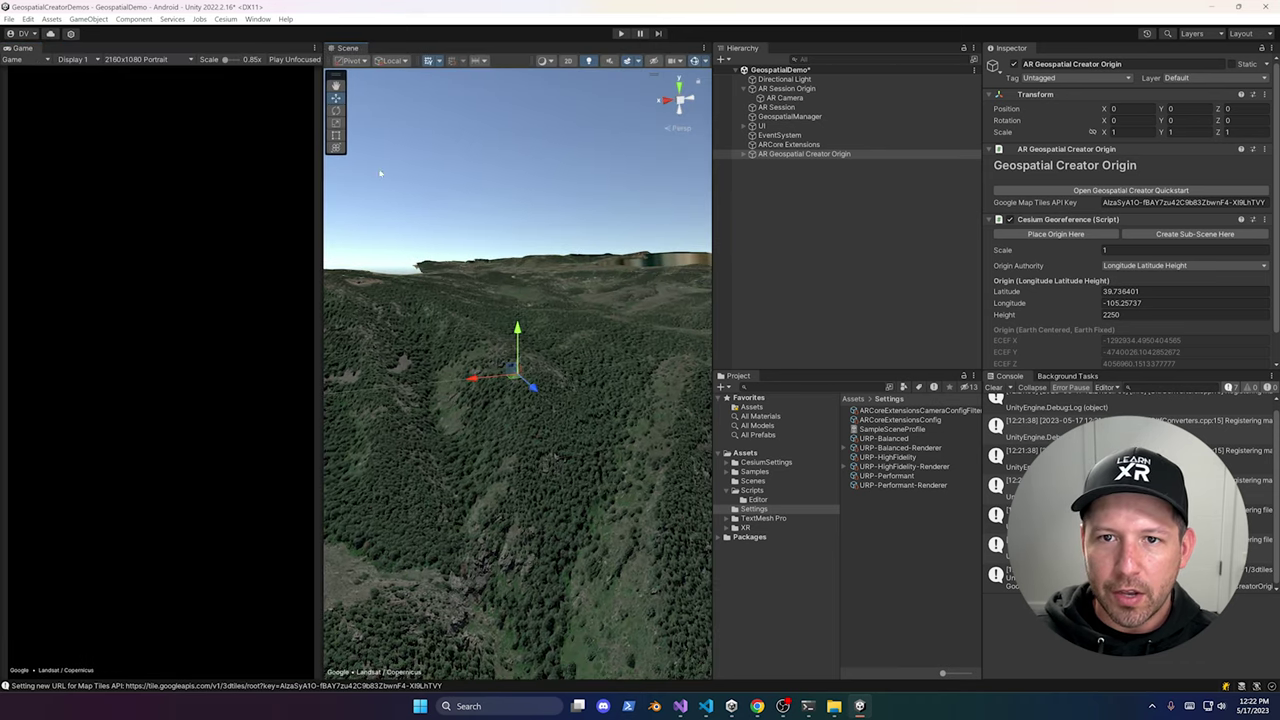
left_click(22, 59)
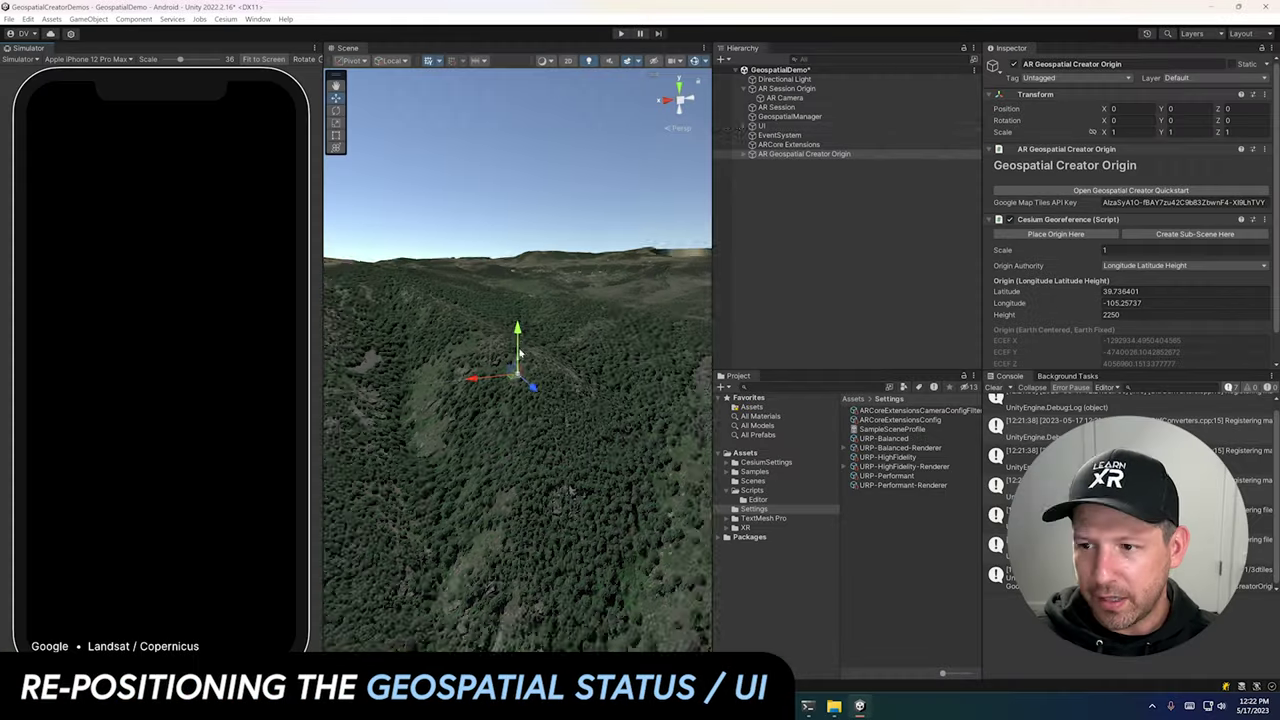
Step: Move the GeospatialStatus text lower and anchor it stretched across the canvas bottom
left_click(762, 125)
double_click(794, 135)
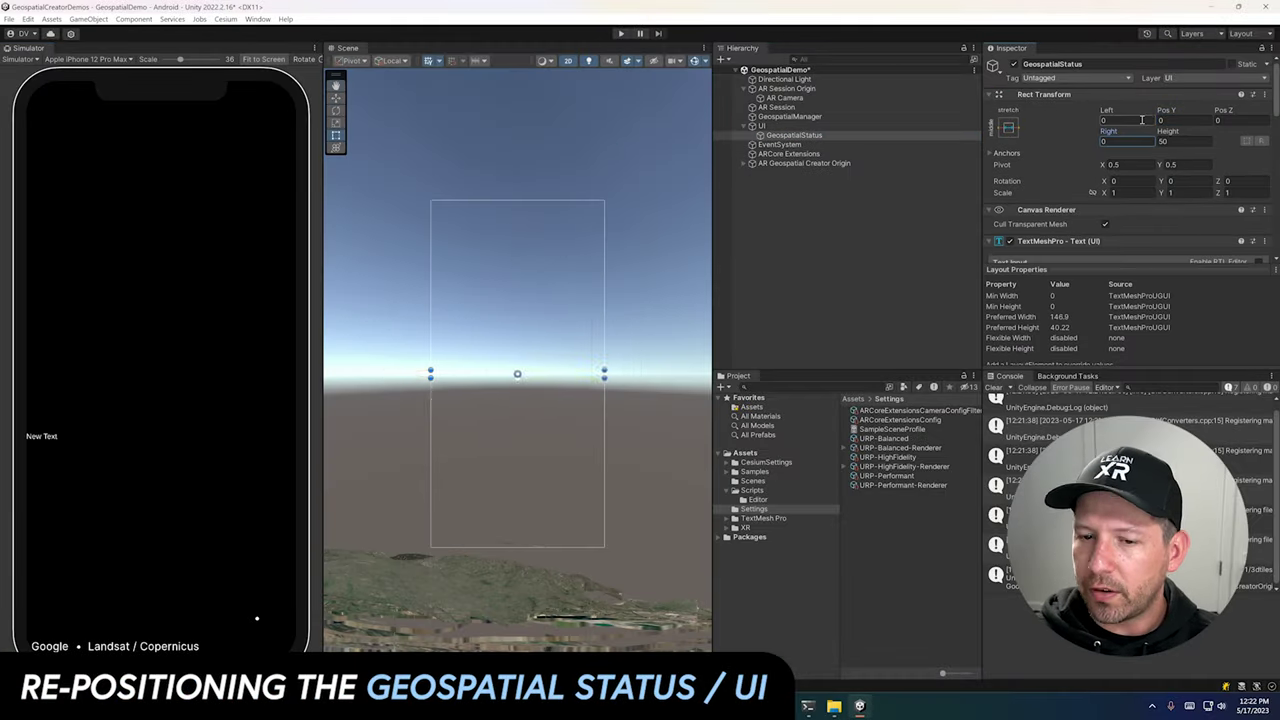
left_click_drag(463, 489, 523, 406)
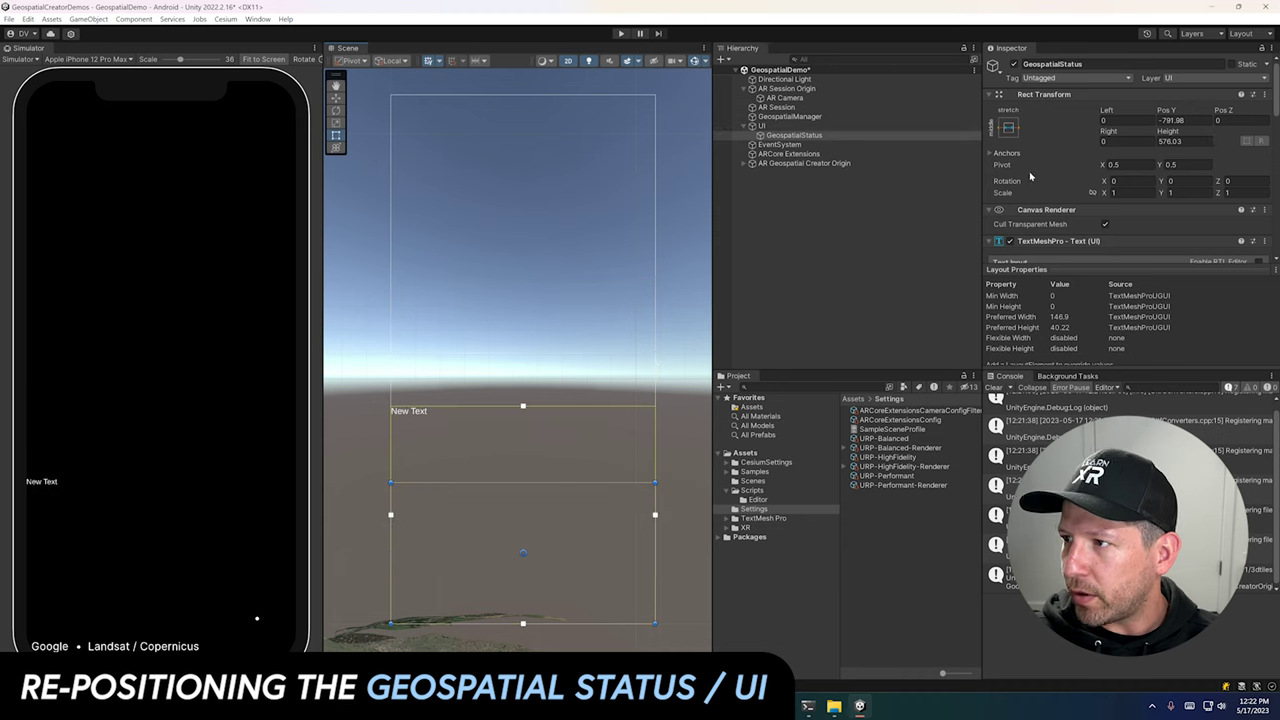
key("e")
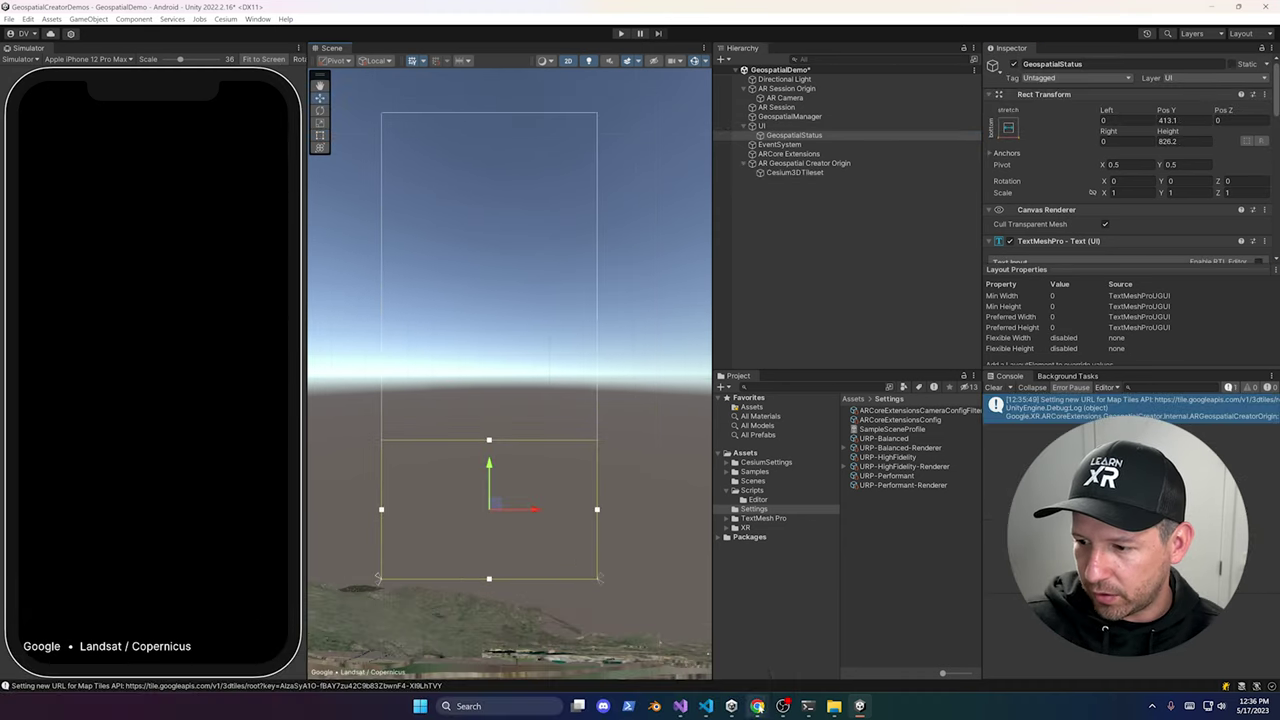
mouse_move(783, 706)
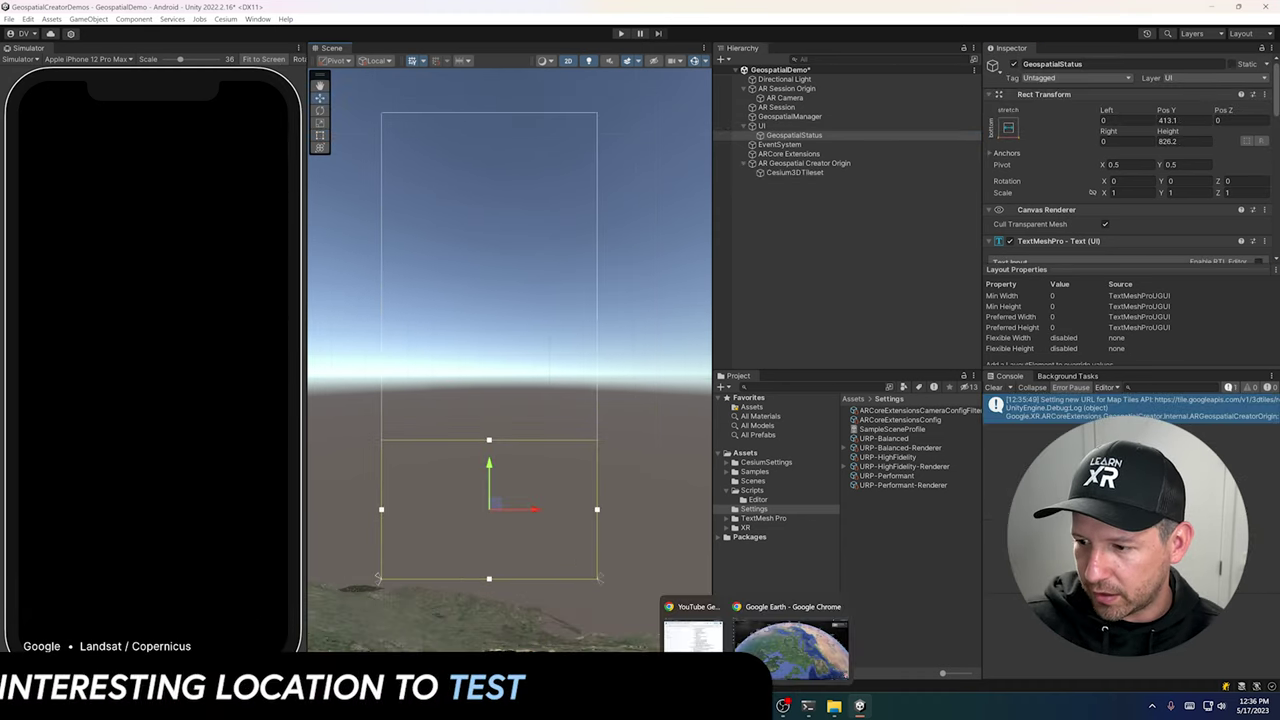
left_click(791, 645)
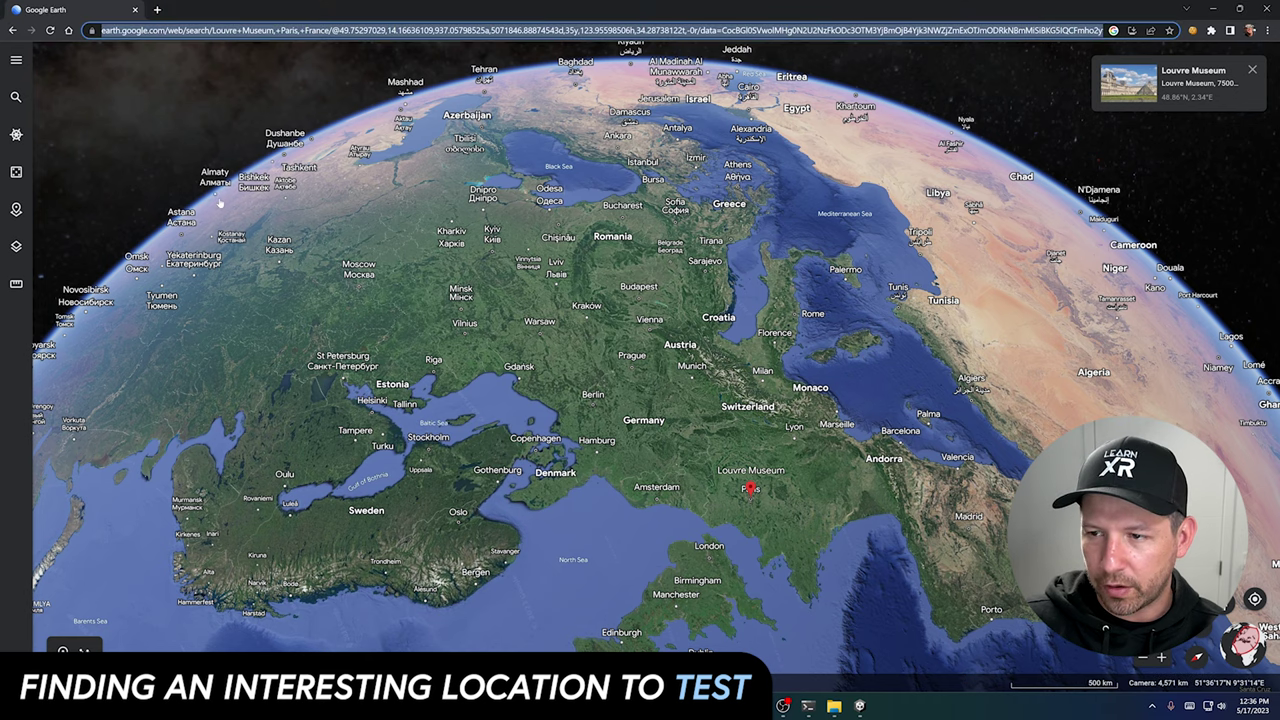
Step: Fly to the Louvre Museum, copy its coordinates from the address bar, and zoom in on the pyramid
left_click(1180, 80)
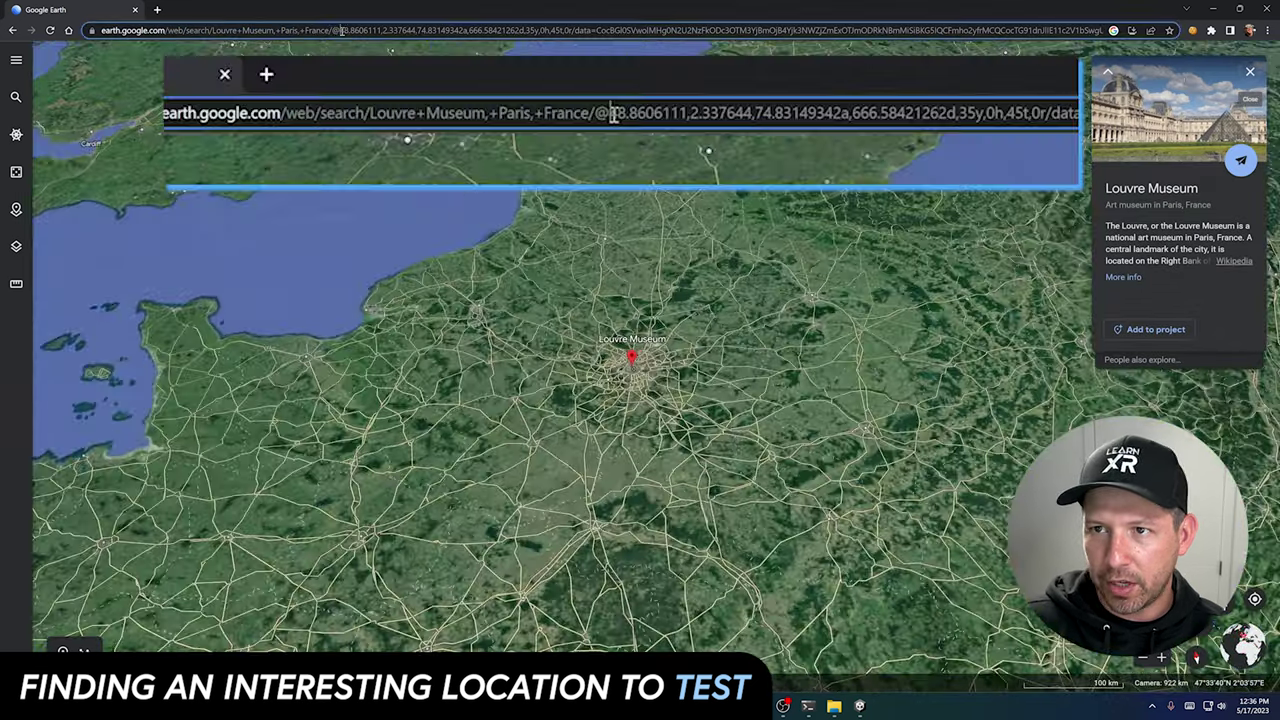
left_click_drag(339, 30, 468, 30)
key("ctrl+c")
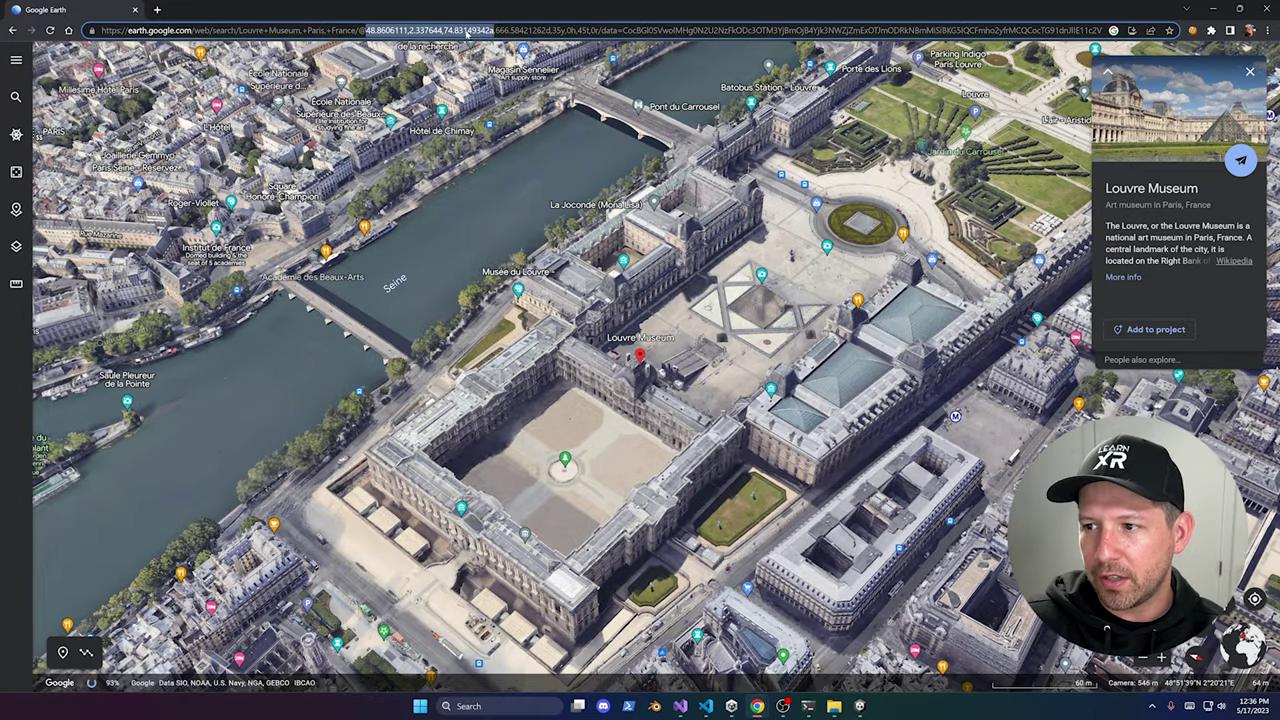
left_click(828, 436)
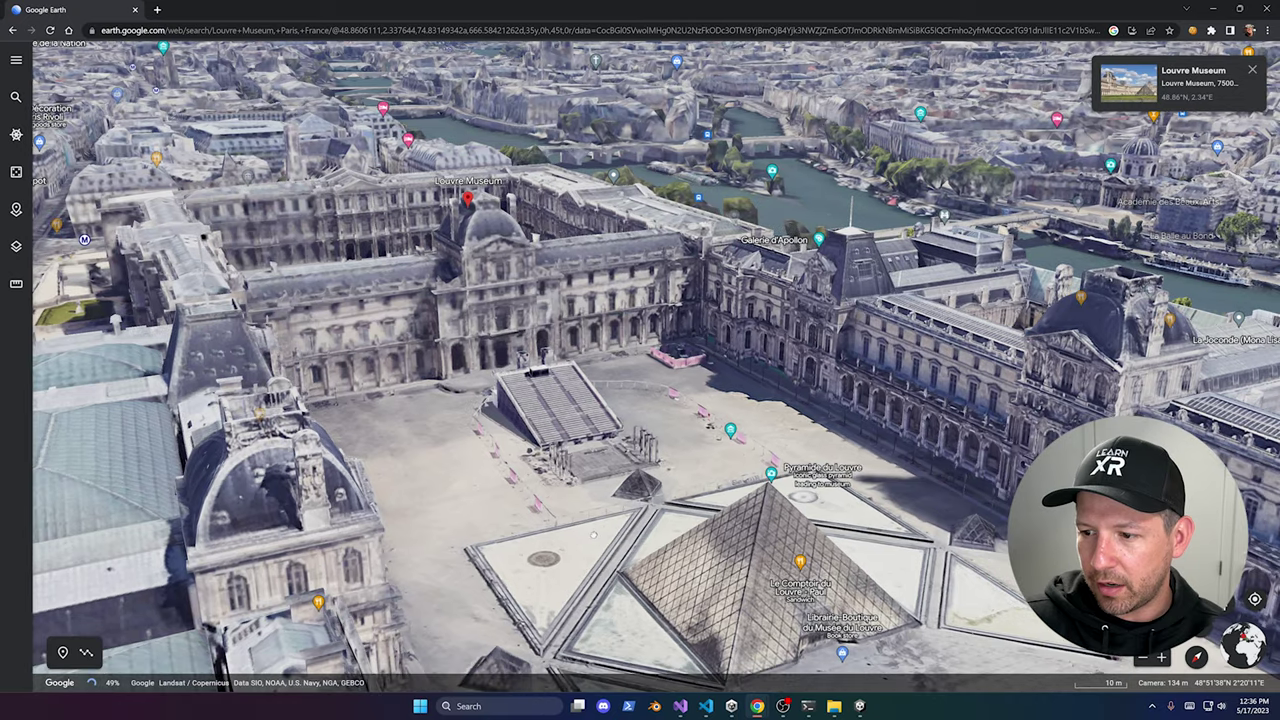
scroll(472, 441, "up", 3)
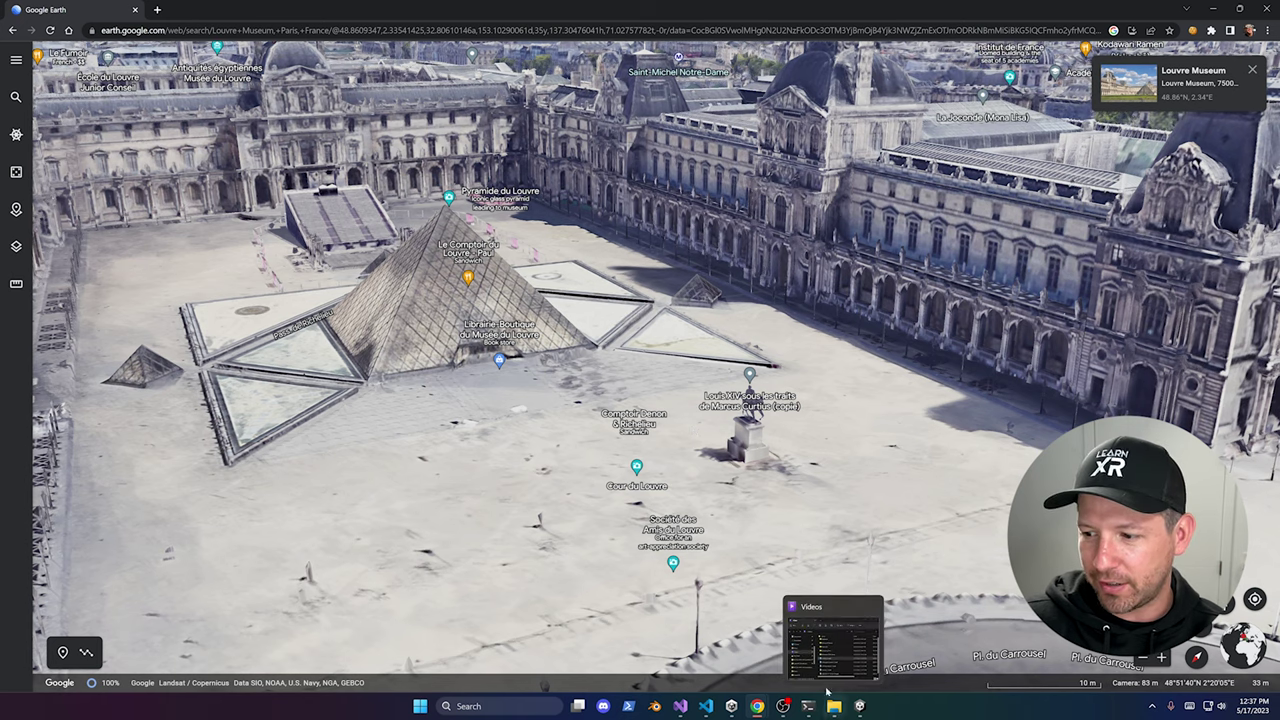
Step: Paste the Louvre coordinates into the origin's Latitude, trimming it to 48.8606111
left_click(859, 706)
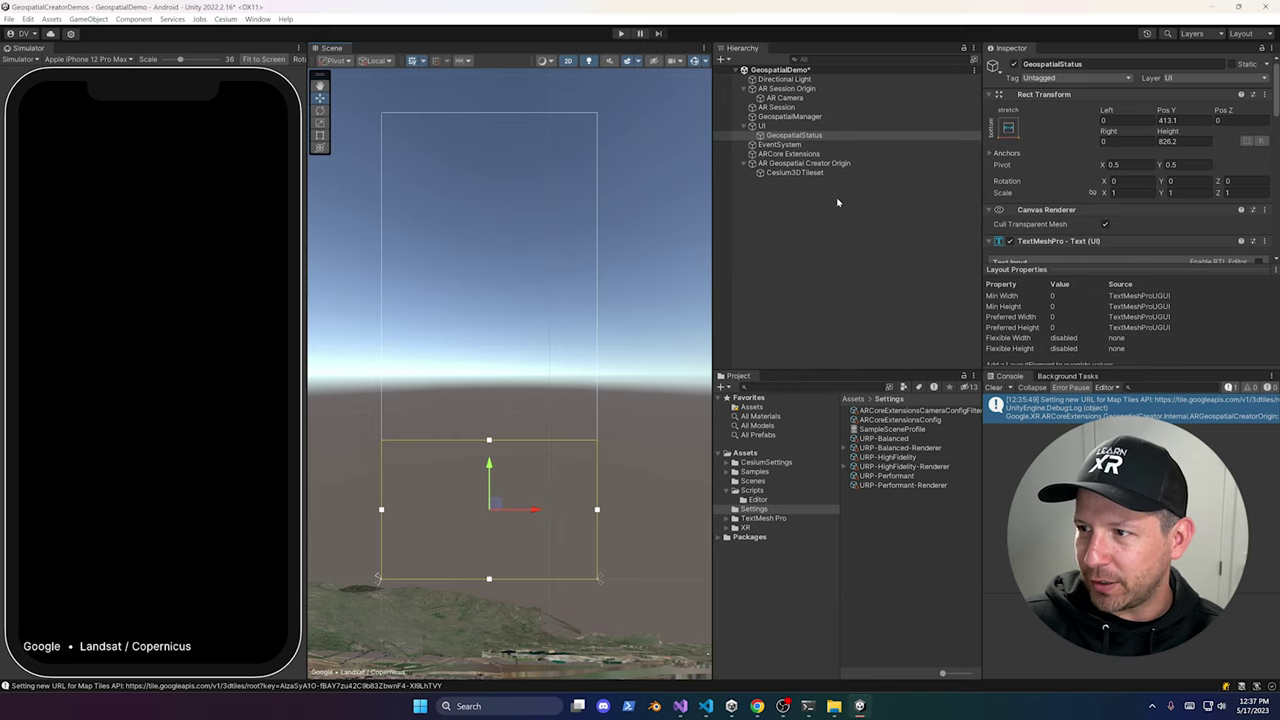
left_click(778, 164)
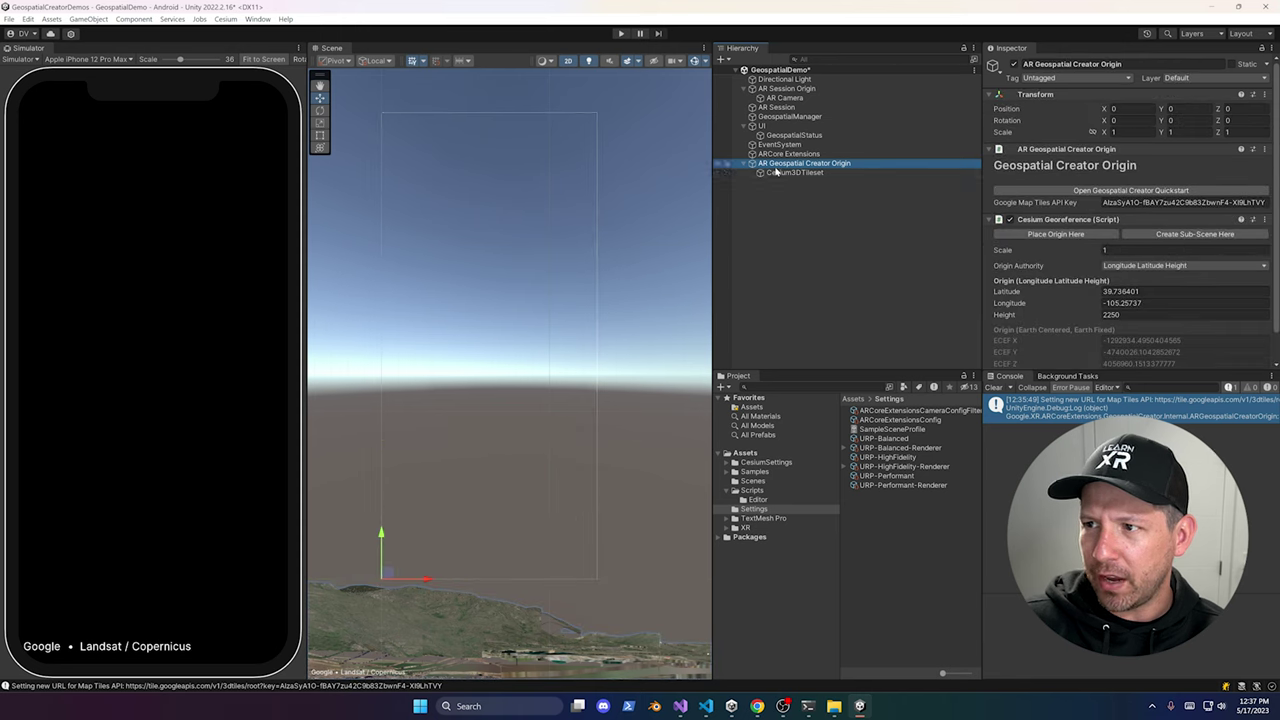
left_click(1130, 291)
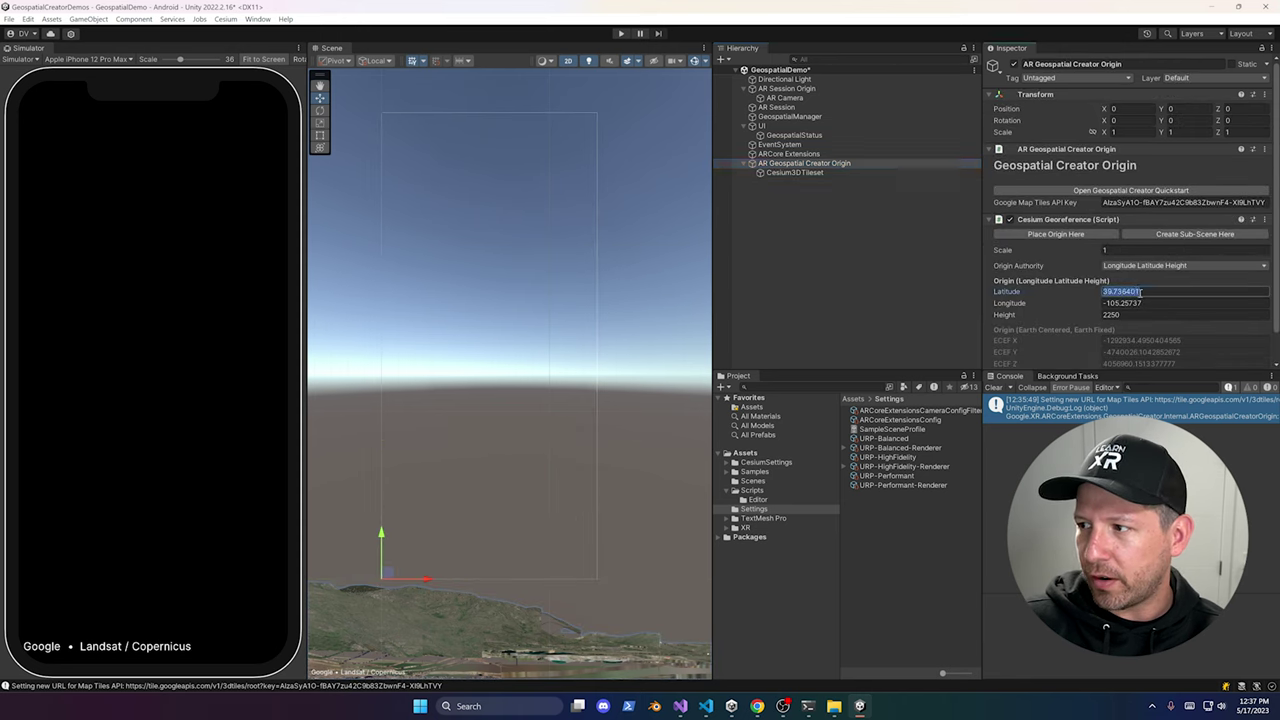
key("ctrl+v")
left_click_drag(1140, 291, 1228, 291)
key("ctrl+c")
key("BackSpace")
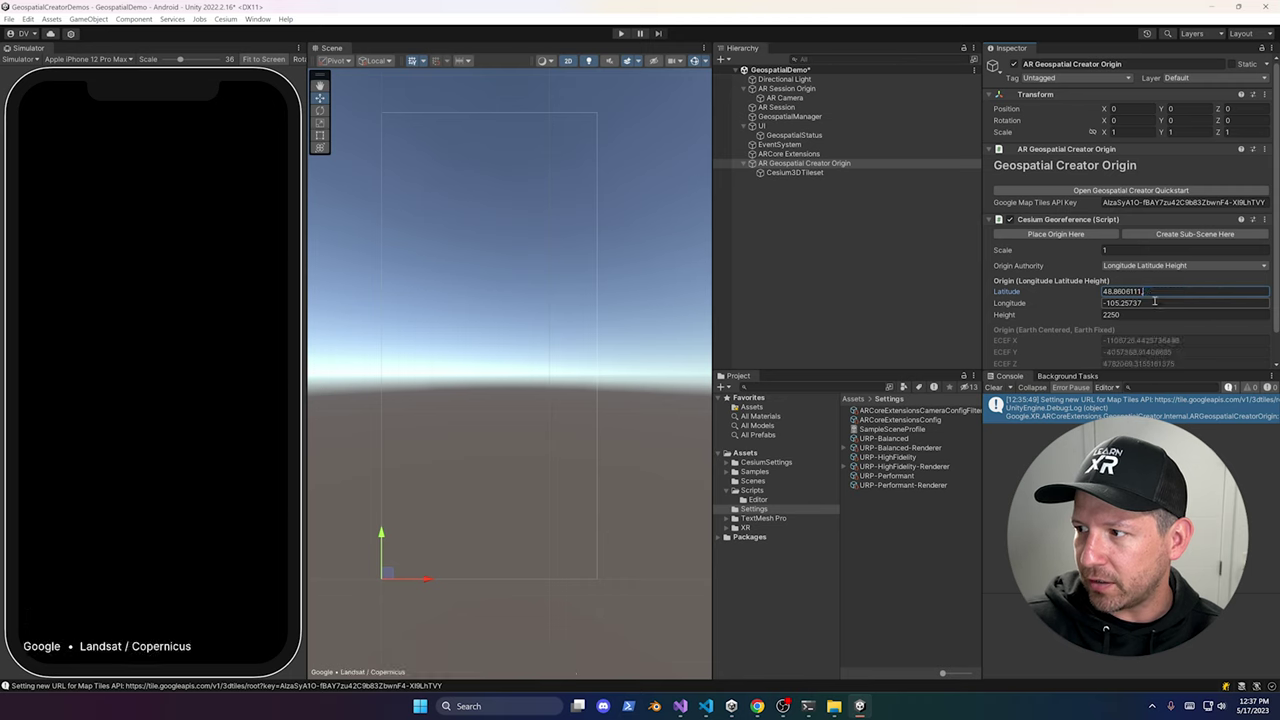
Step: Set the origin's longitude to 2.337644 and height to 74.83149342
left_click(1154, 302)
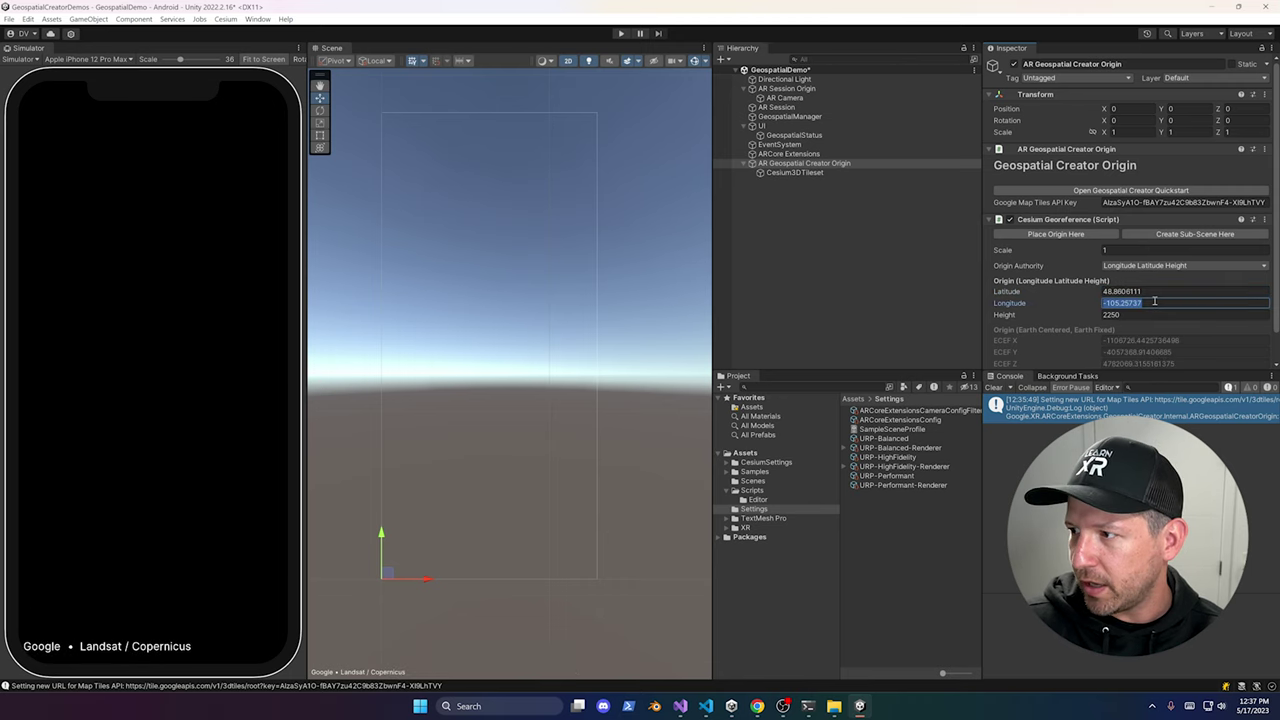
key("ctrl+v")
double_click(1152, 302)
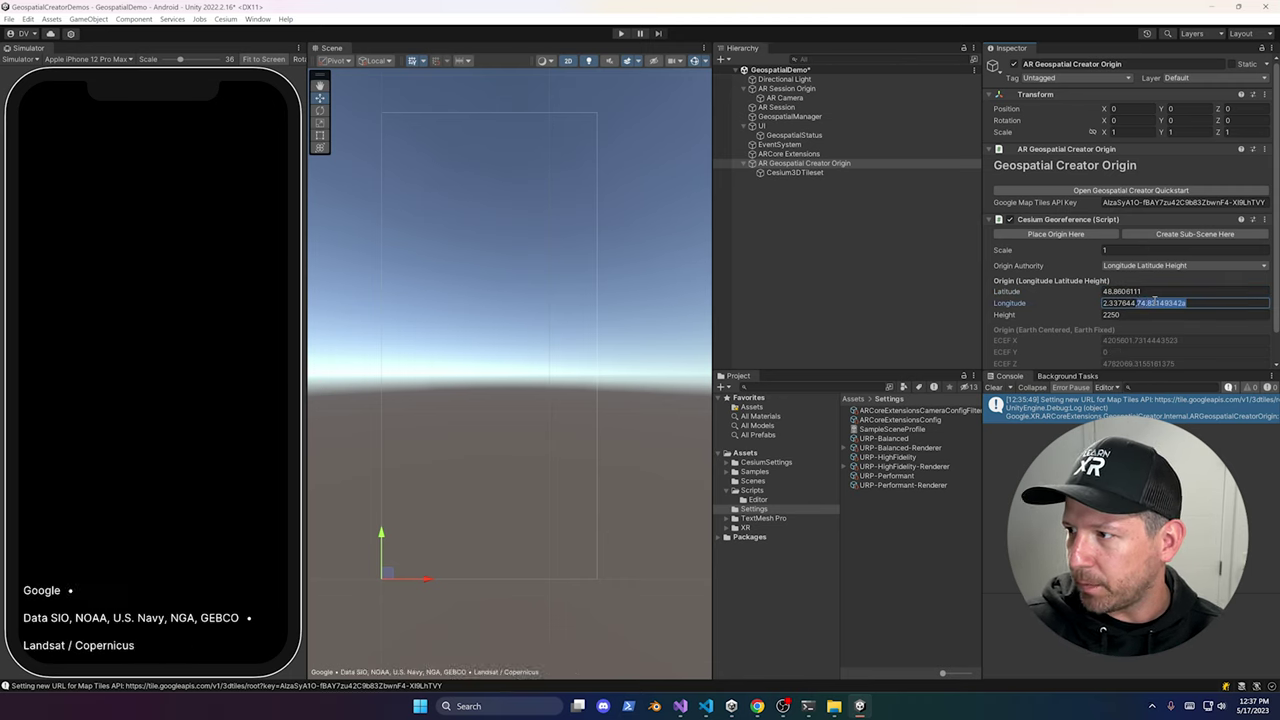
key("BackSpace")
key("Tab")
type("74.83149342")
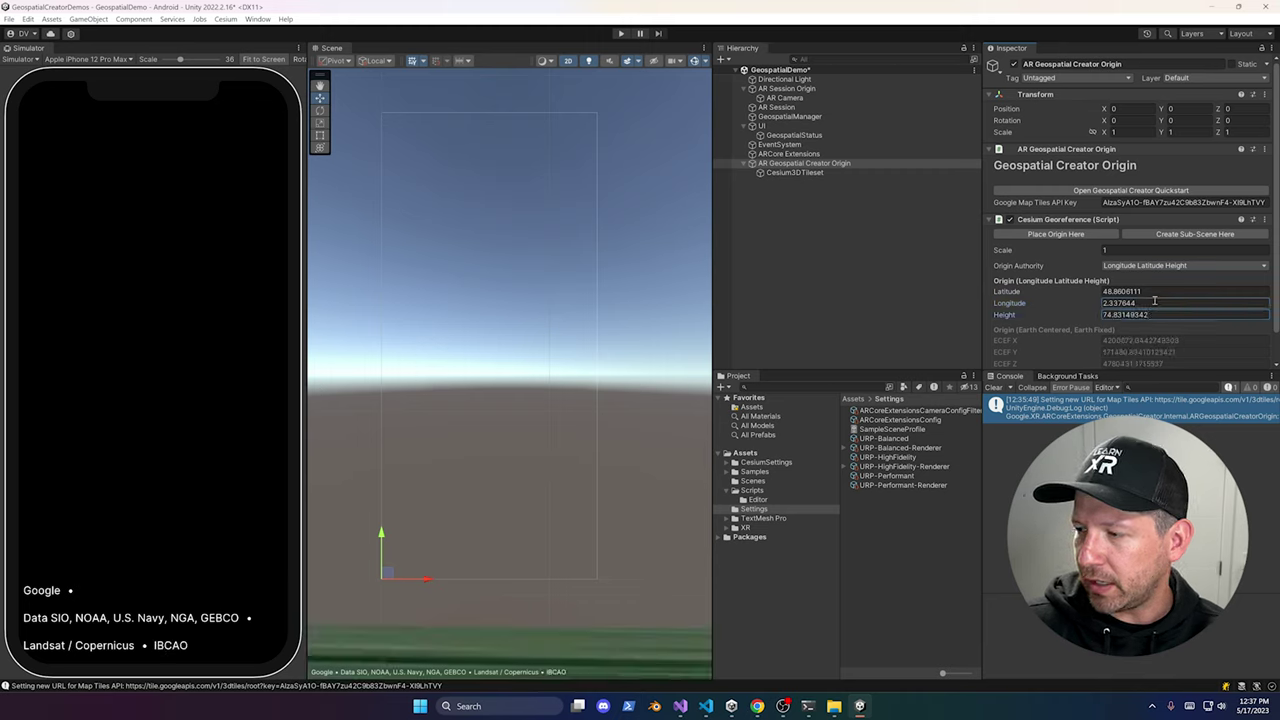
Step: Switch the Scene view to 3D and dock it enlarged over the Simulator to view the Paris tiles
left_click(569, 61)
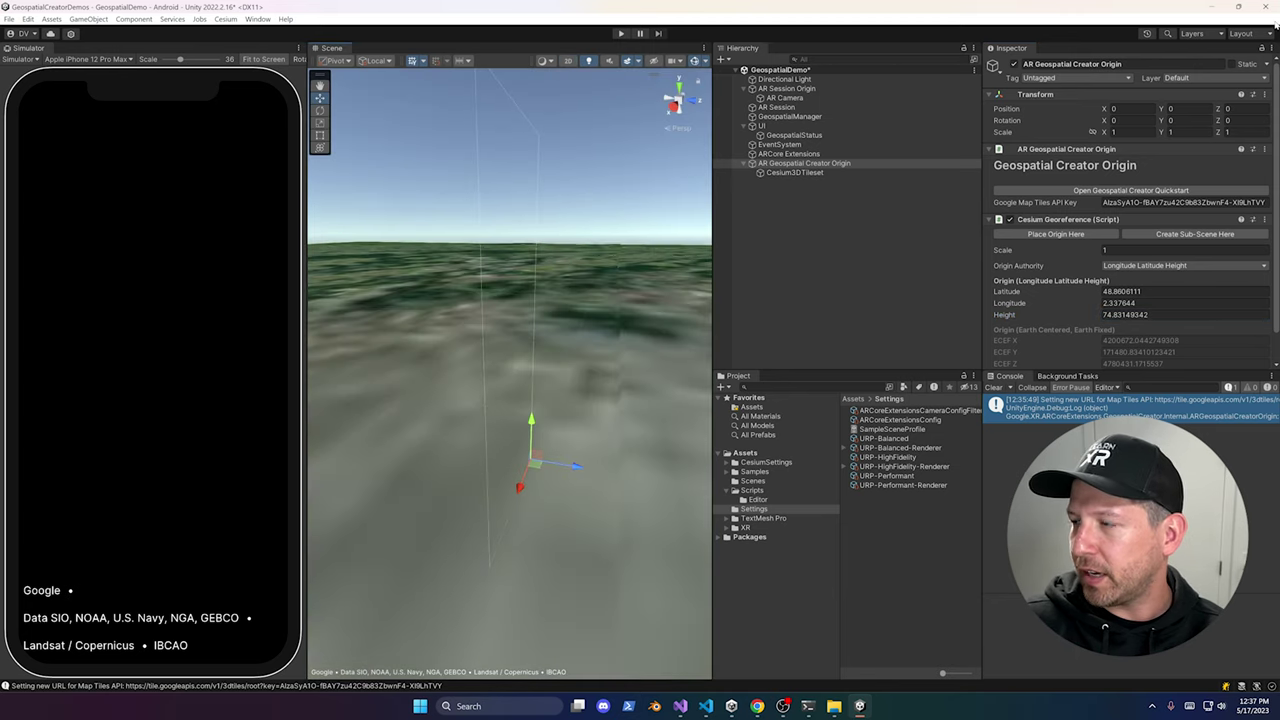
left_click(1195, 34)
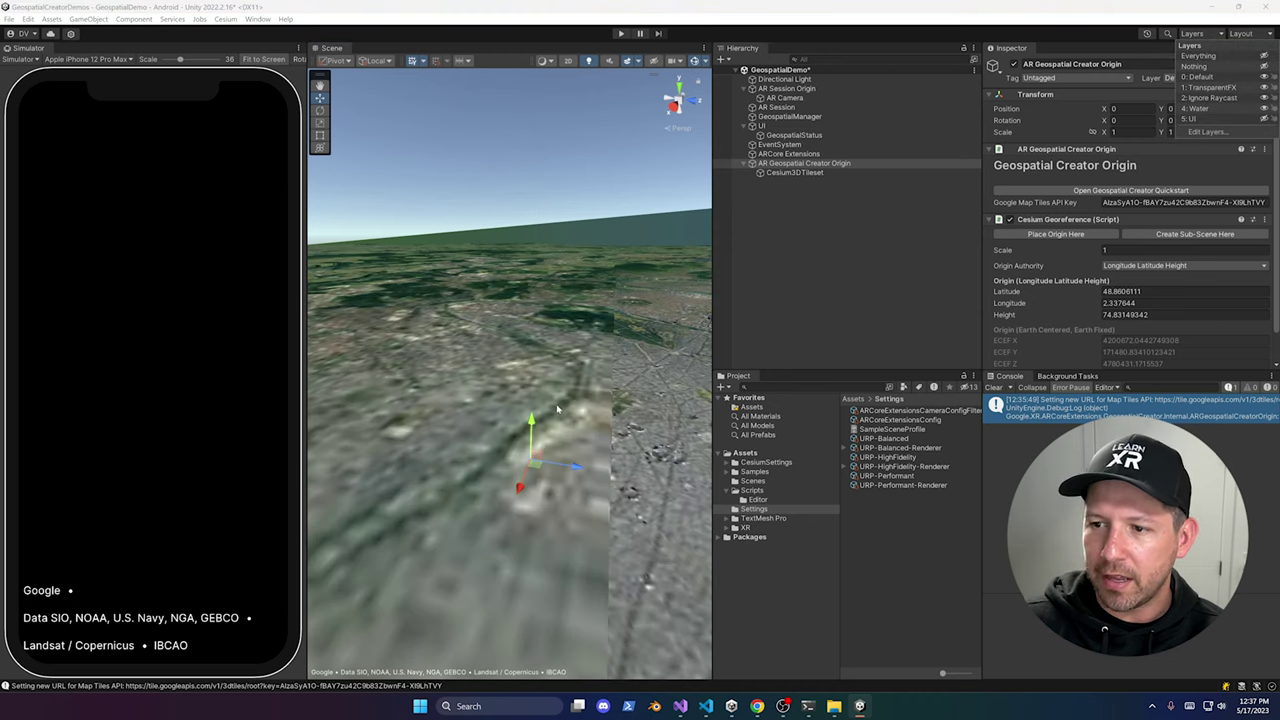
middle_click_drag(615, 450, 511, 310)
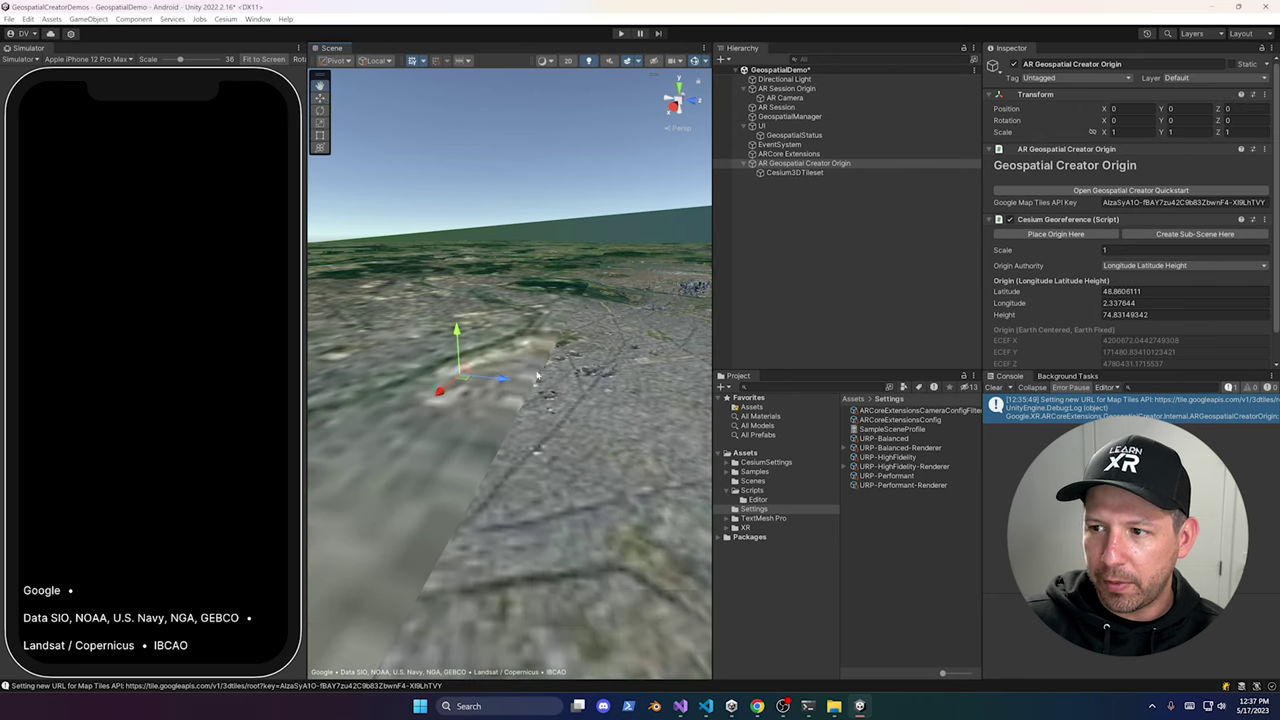
right_click_drag(537, 376, 103, 82)
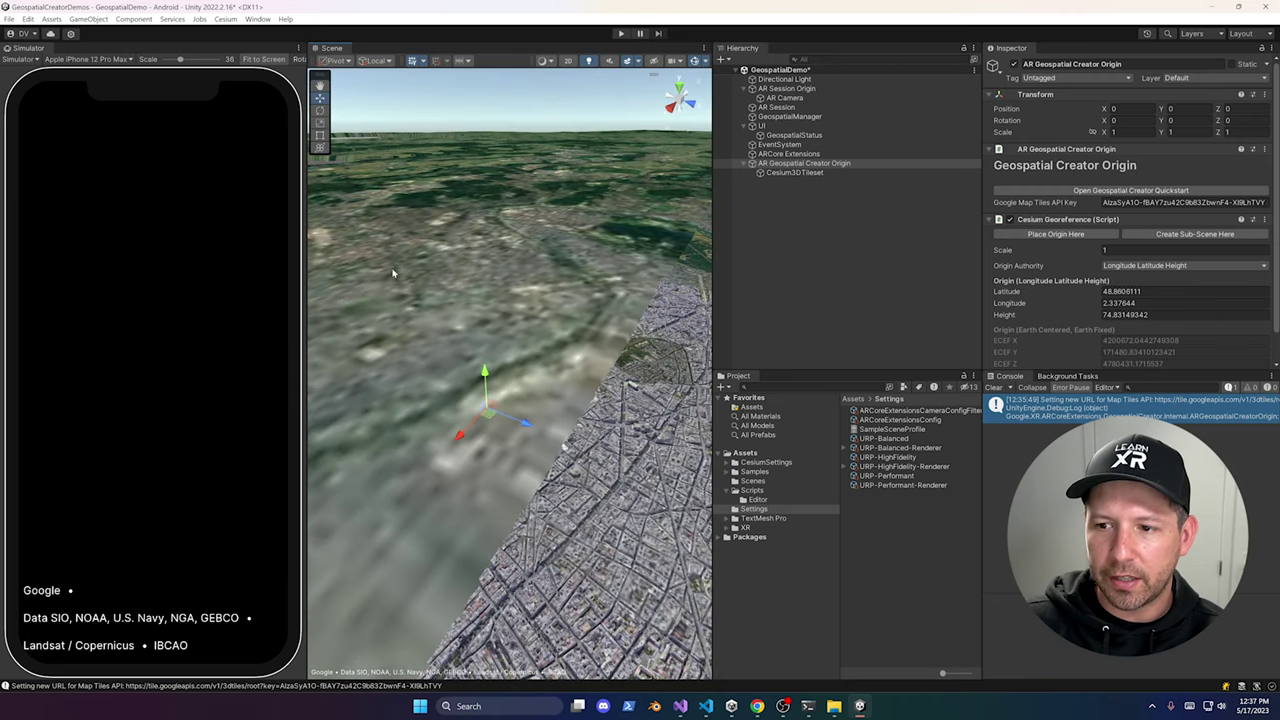
left_click_drag(334, 49, 228, 55)
left_click_drag(509, 248, 740, 270)
right_click_drag(400, 400, 510, 300)
Step: Tilt the view over Paris and frame the Geospatial Creator origin
scroll(370, 545, "up", 5)
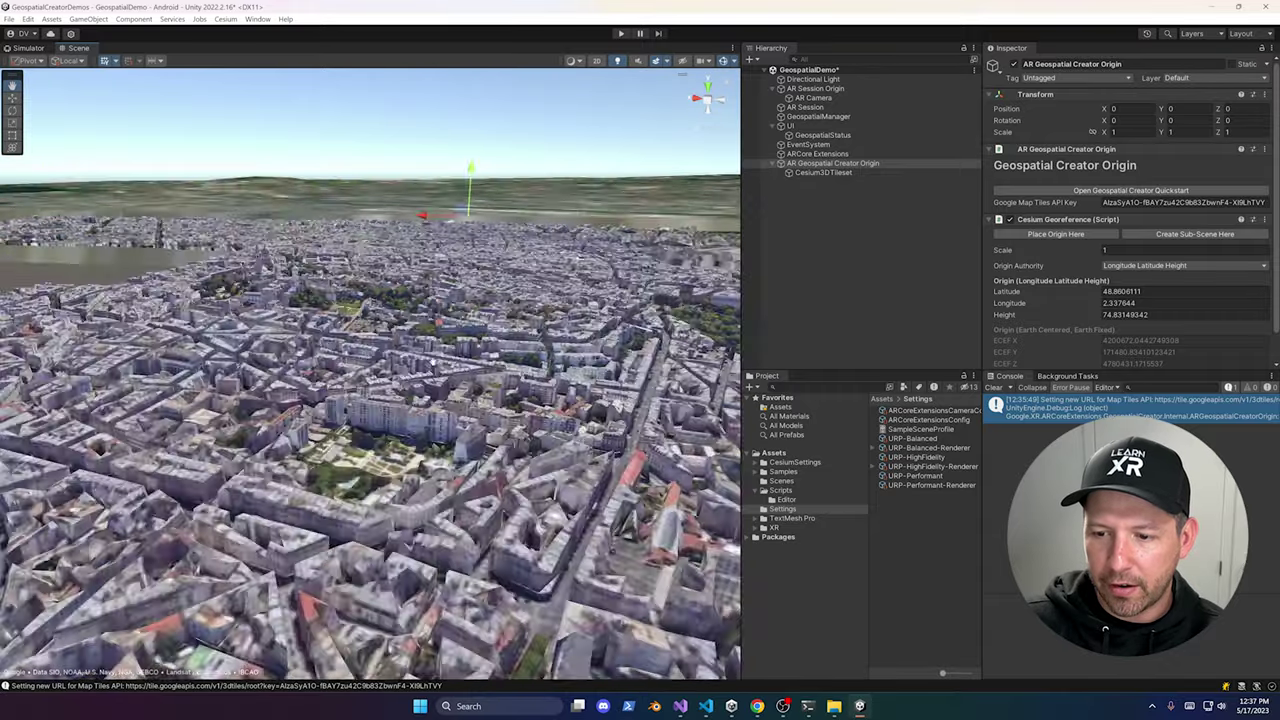
right_click_drag(430, 300, 398, 440)
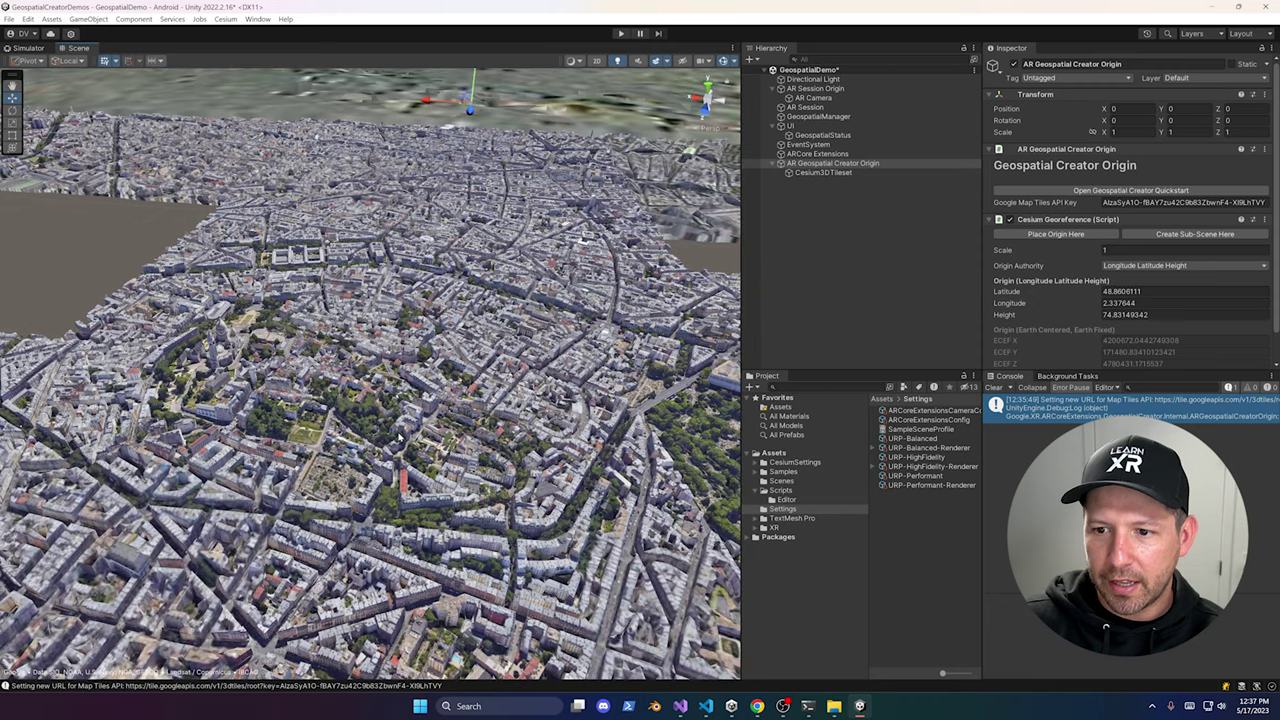
right_click_drag(430, 400, 422, 280)
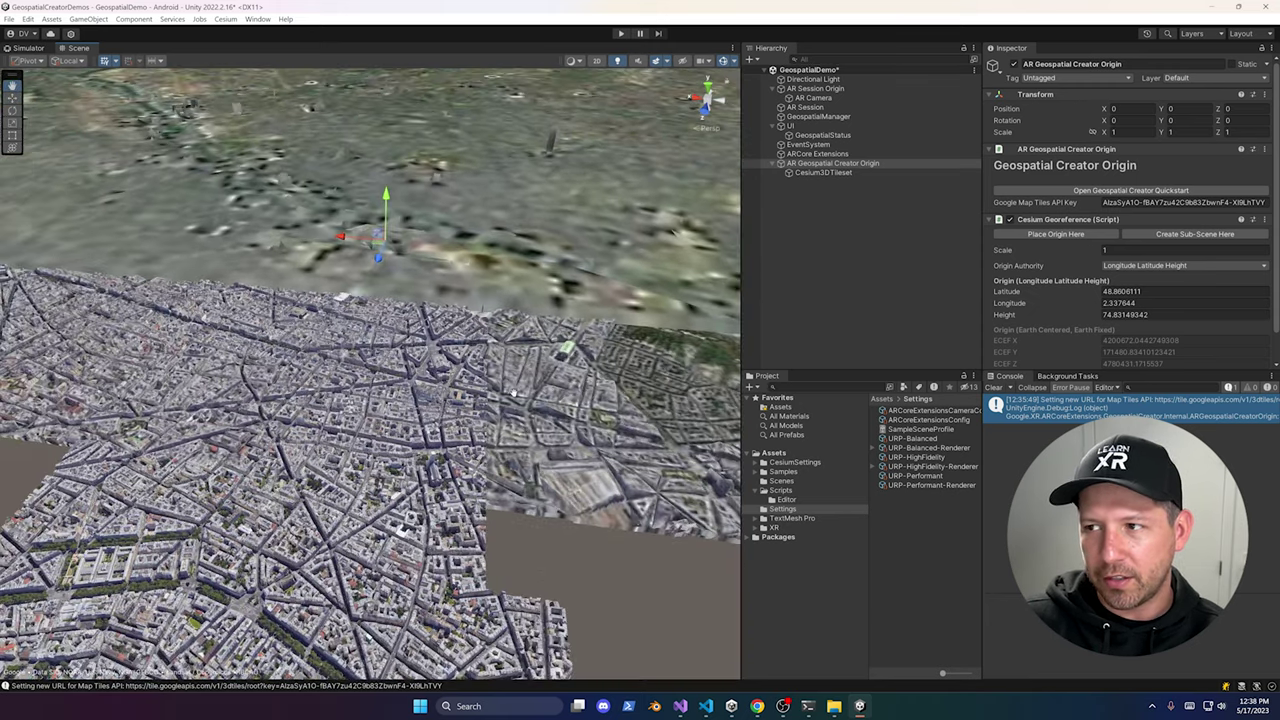
scroll(370, 375, "up", 10)
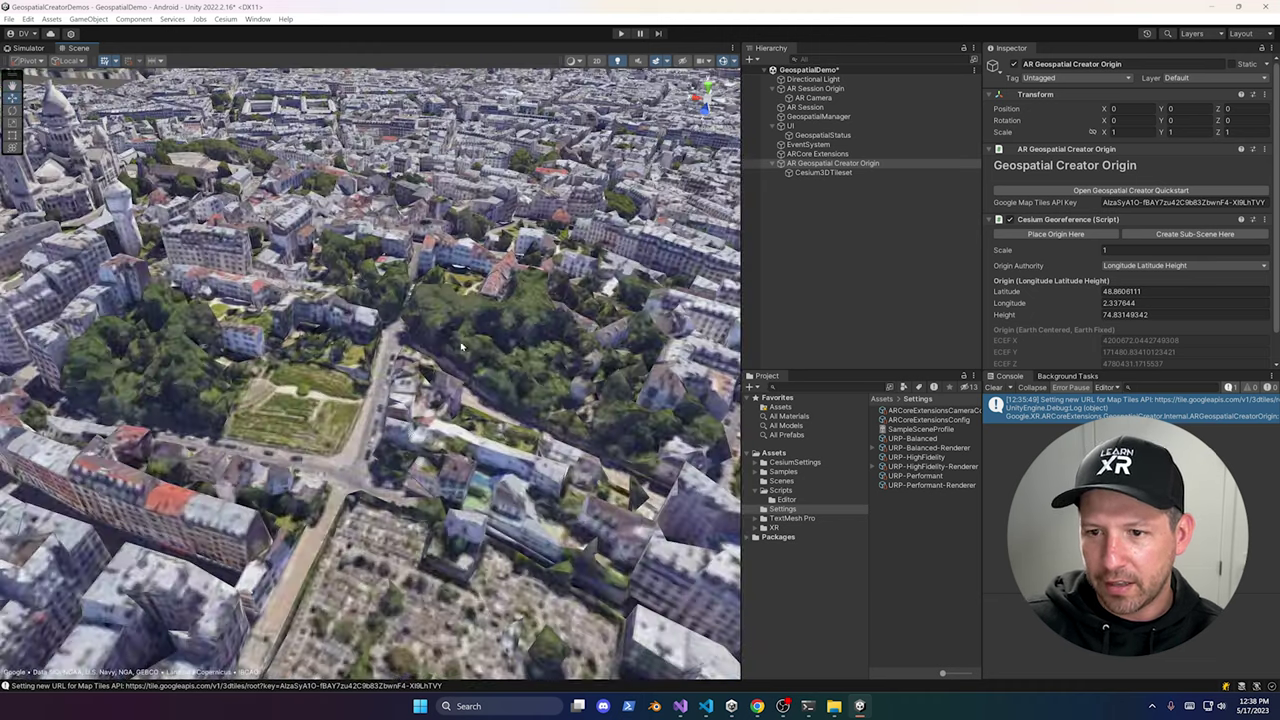
key("f")
Step: Zoom and orbit in close over the Louvre pyramid courtyard
scroll(370, 375, "up", 8)
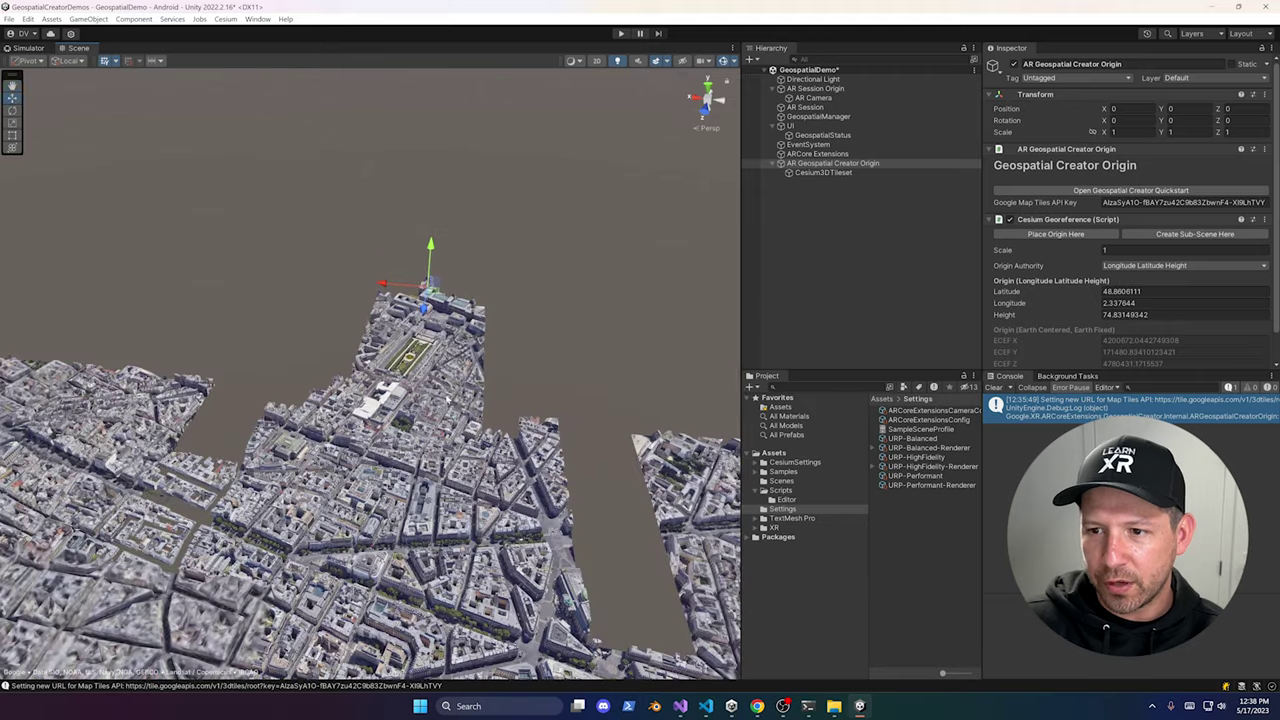
scroll(370, 375, "up", 8)
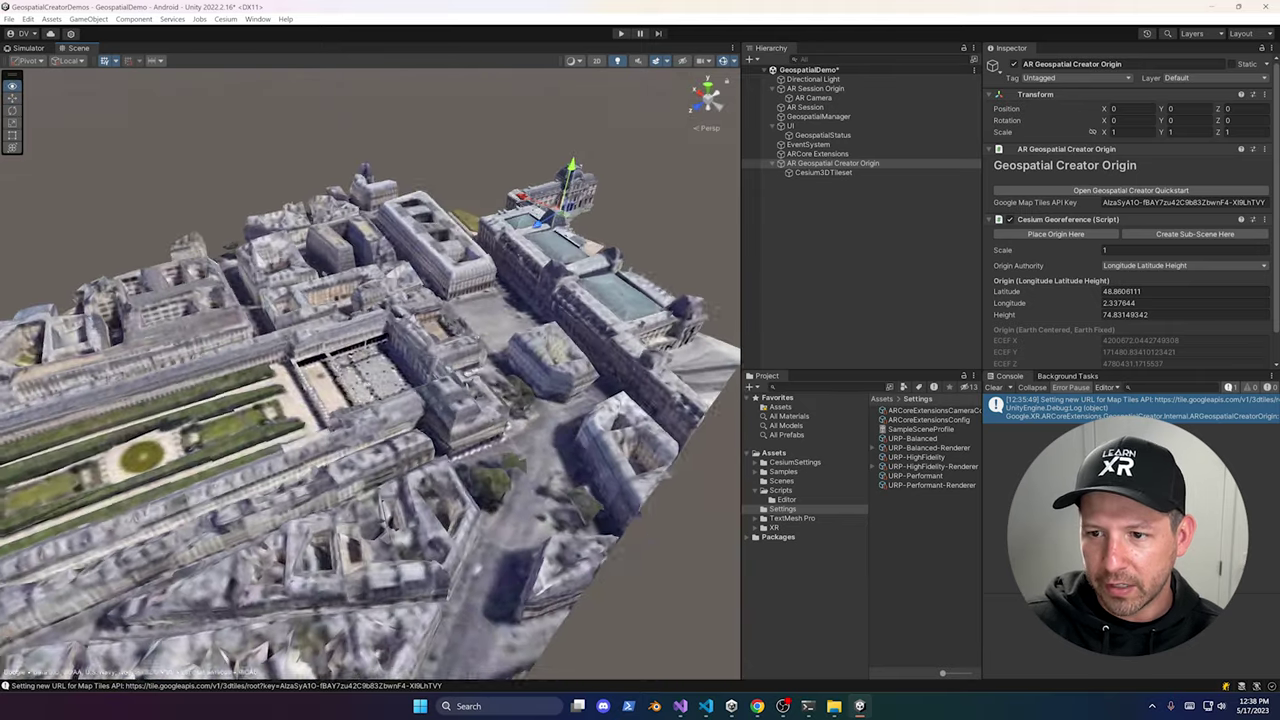
left_click_drag(370, 375, 512, 313, "alt")
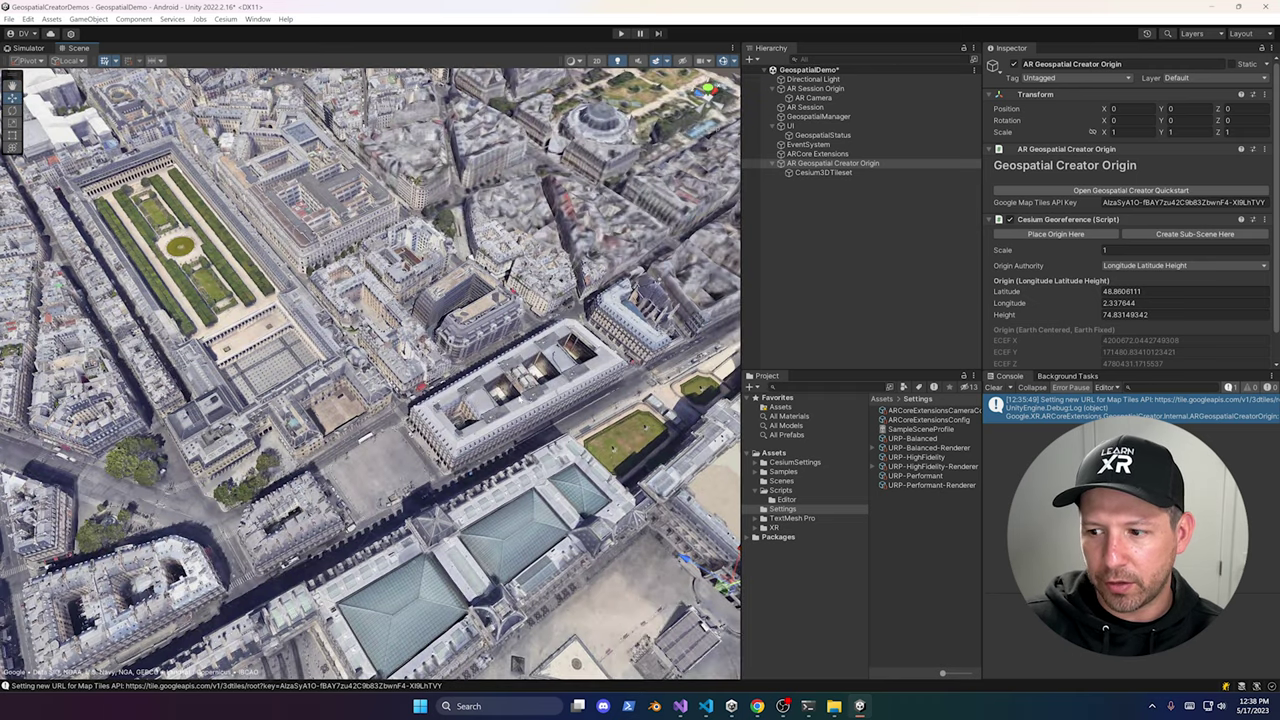
middle_click_drag(450, 400, 342, 246)
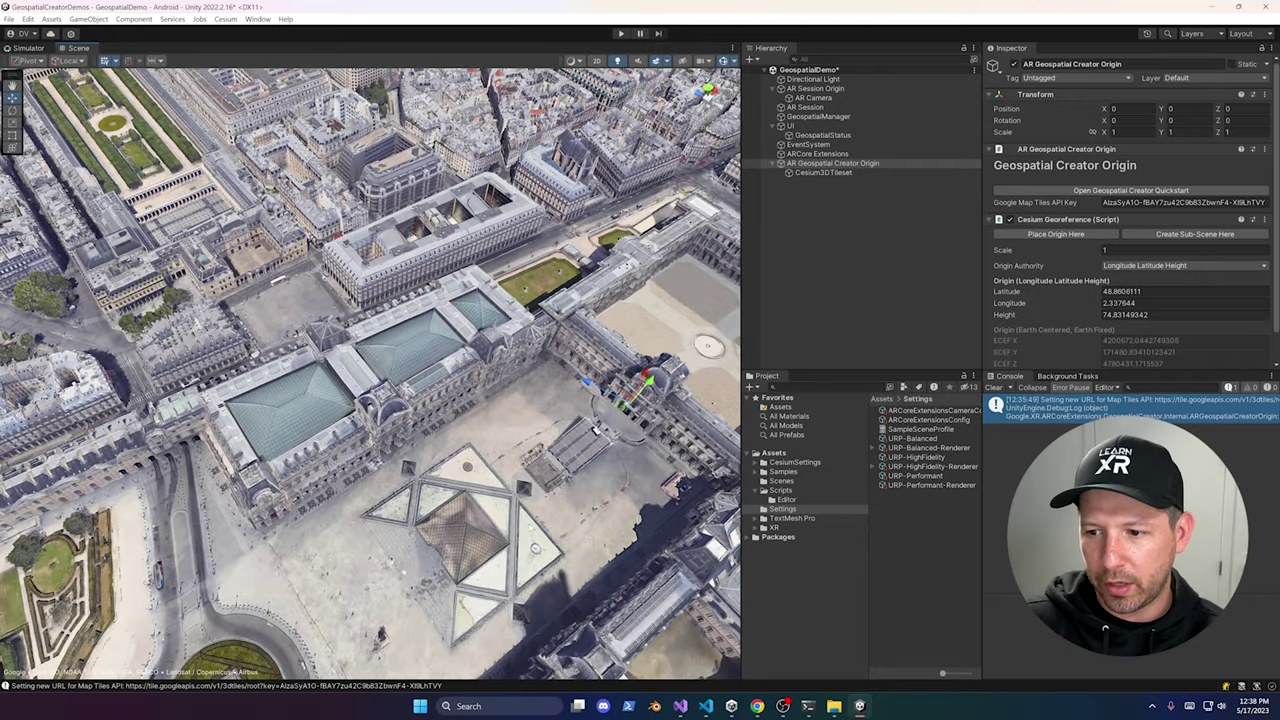
left_click_drag(370, 370, 590, 378, "alt")
scroll(370, 370, "up", 5)
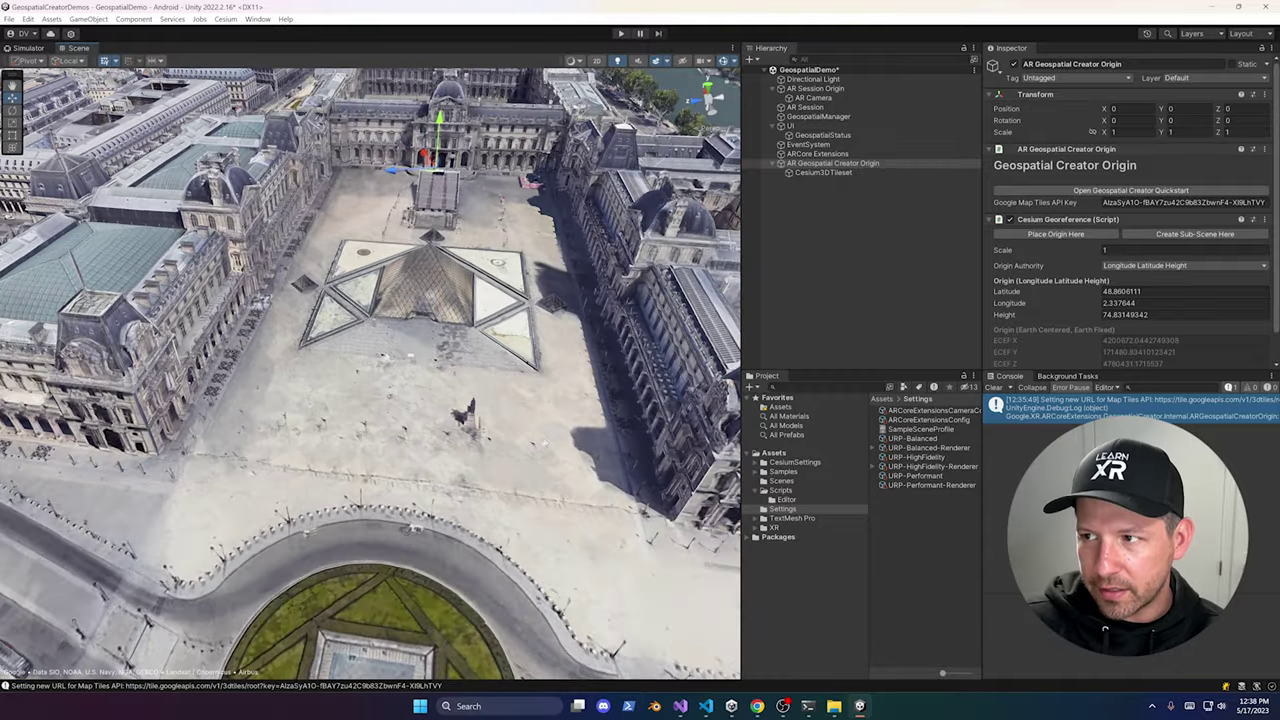
scroll(370, 370, "up", 3)
left_click_drag(590, 378, 645, 381, "alt")
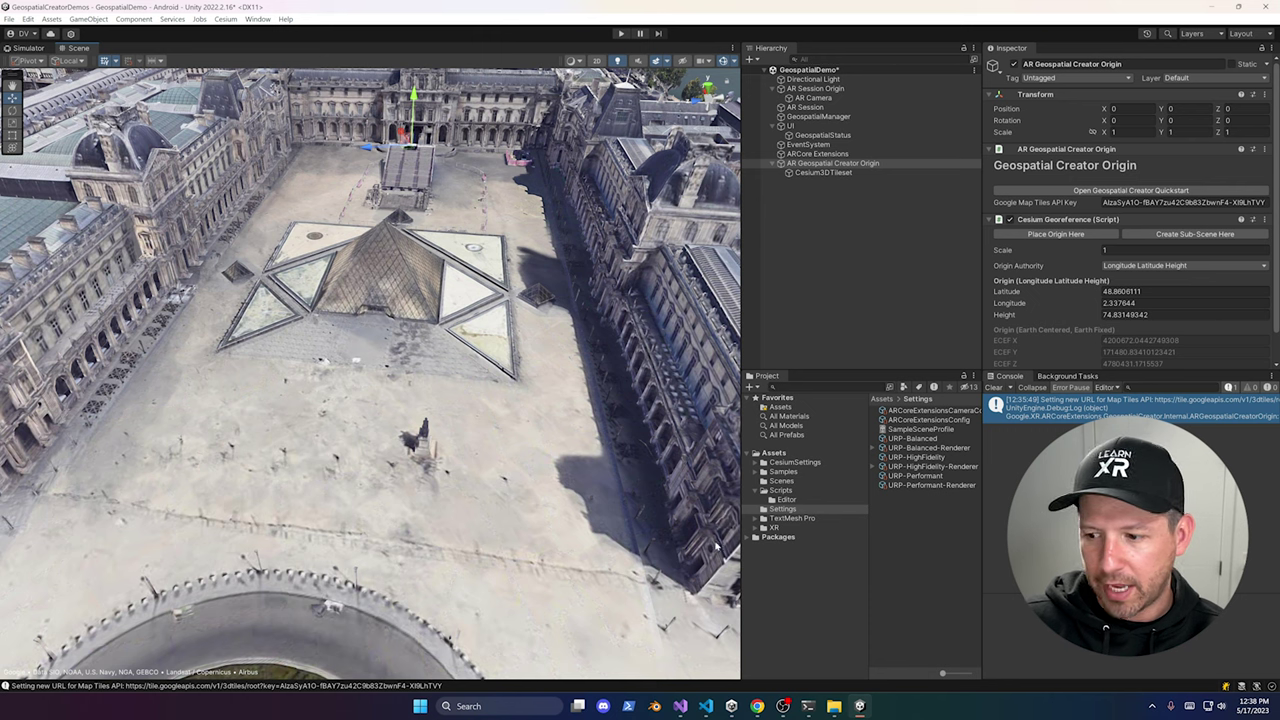
mouse_move(757, 706)
left_click(800, 645)
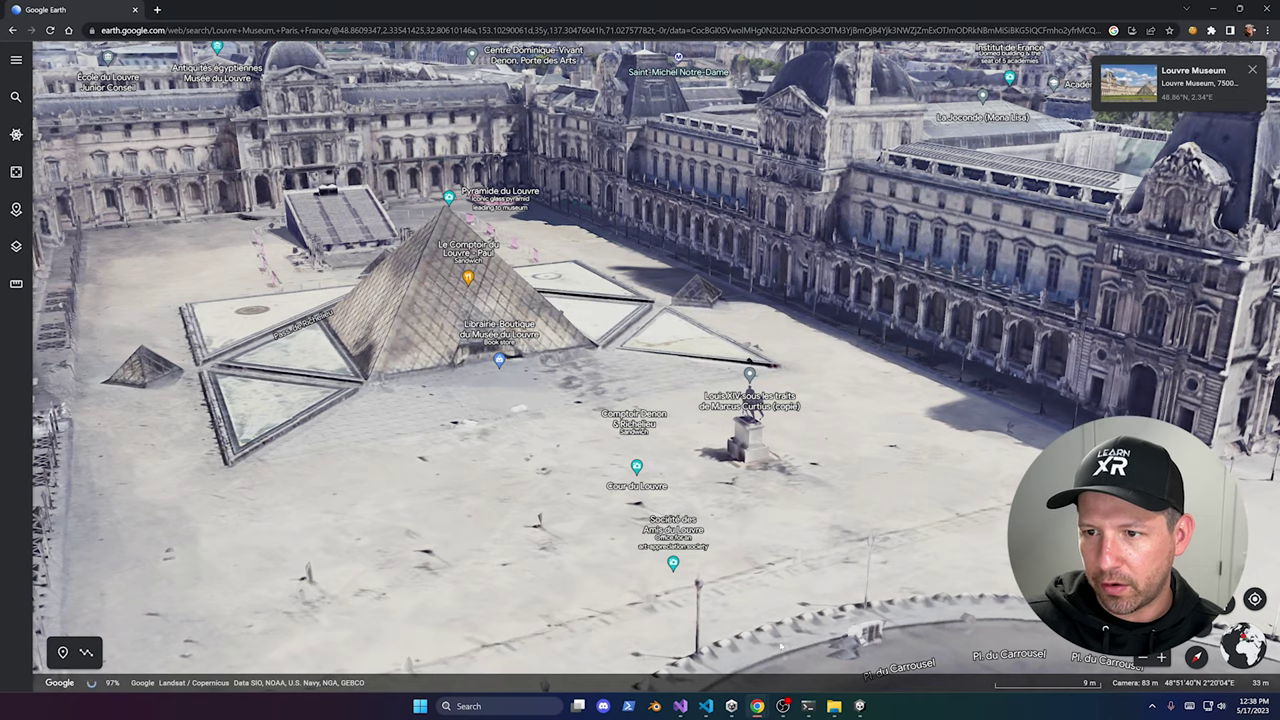
scroll(682, 354, "down", 5)
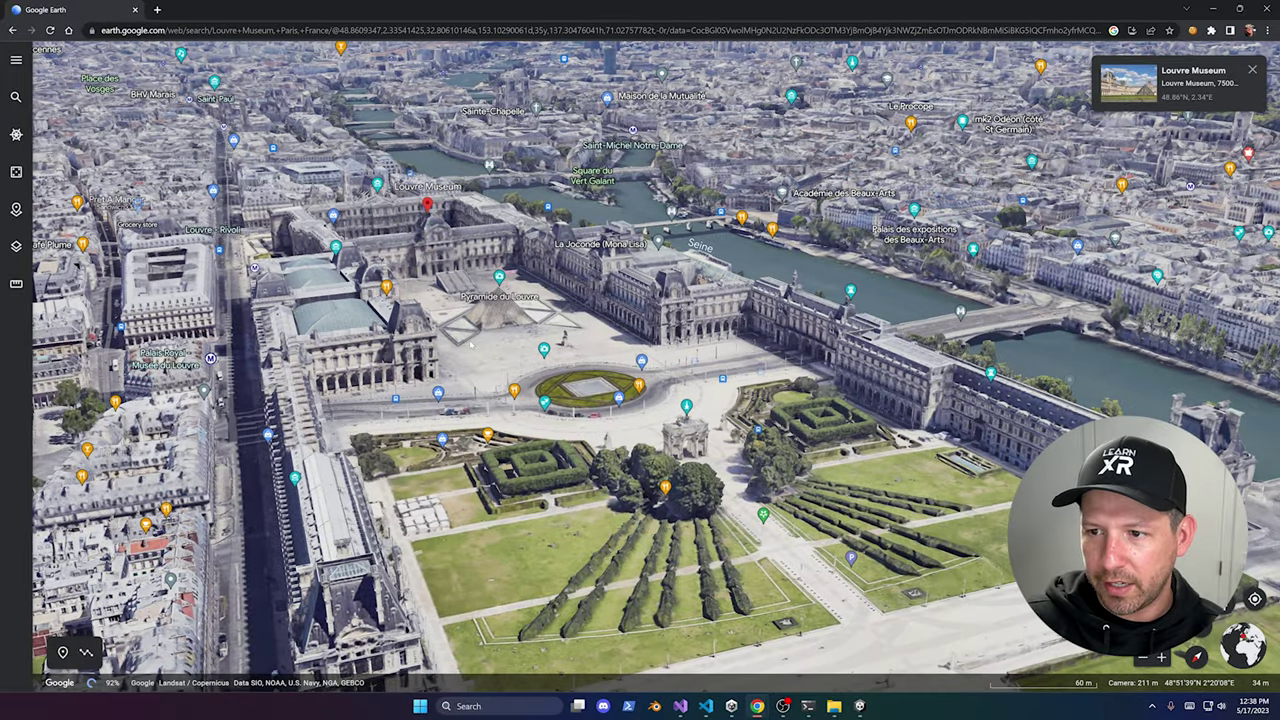
mouse_move(861, 706)
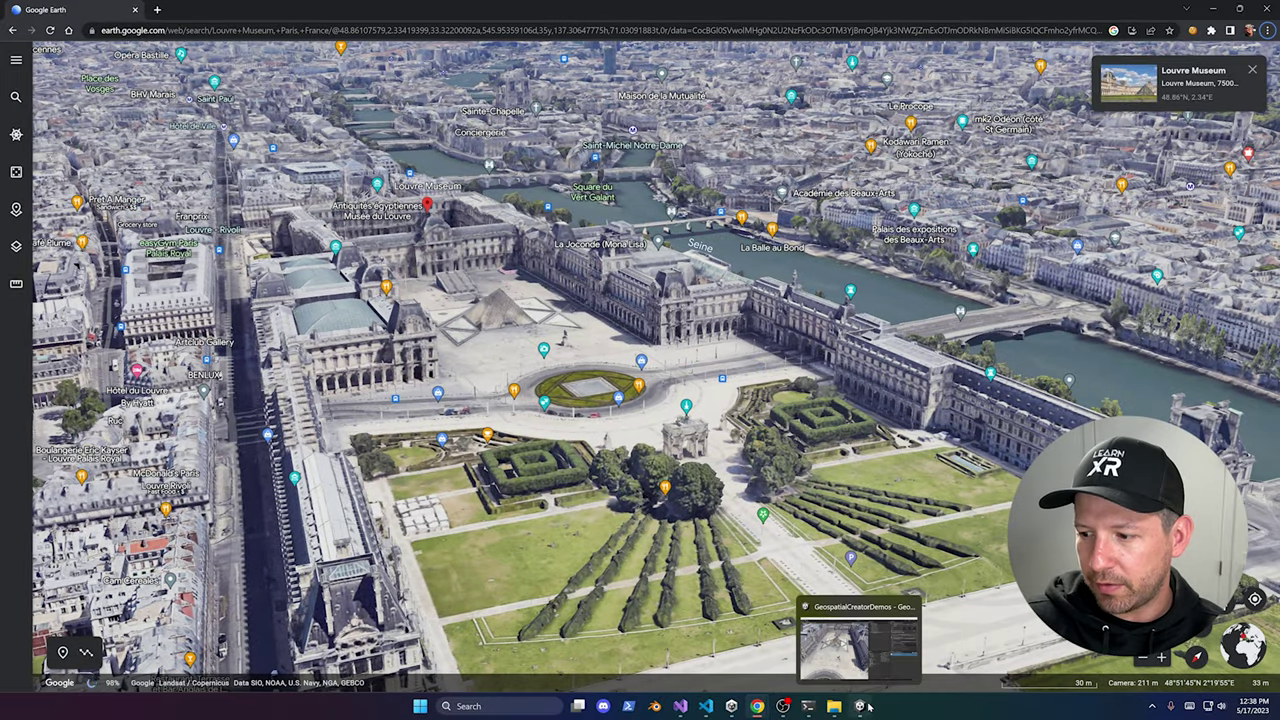
left_click(856, 650)
left_click_drag(620, 600, 430, 222)
Step: Enable Debug > Show Tiles In Hierarchy on Cesium3DTileset, then collapse AR Geospatial Creator Origin
left_click(828, 174)
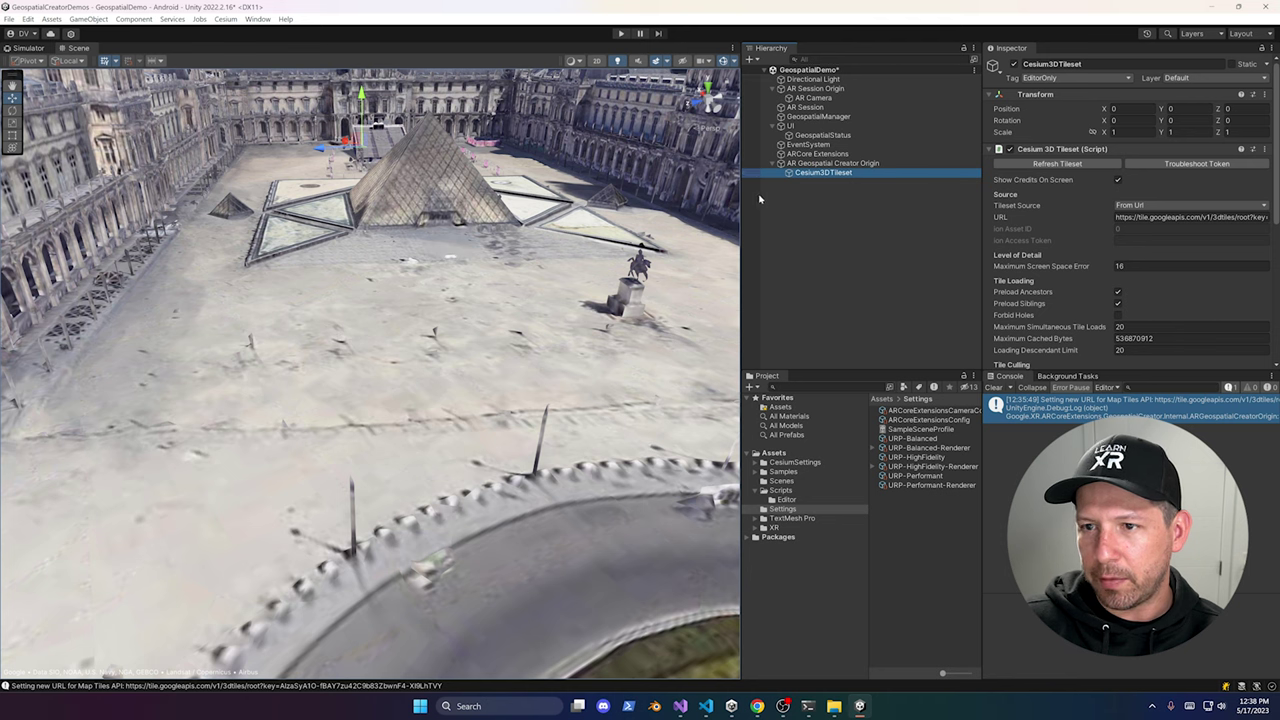
scroll(1071, 270, "down", 8)
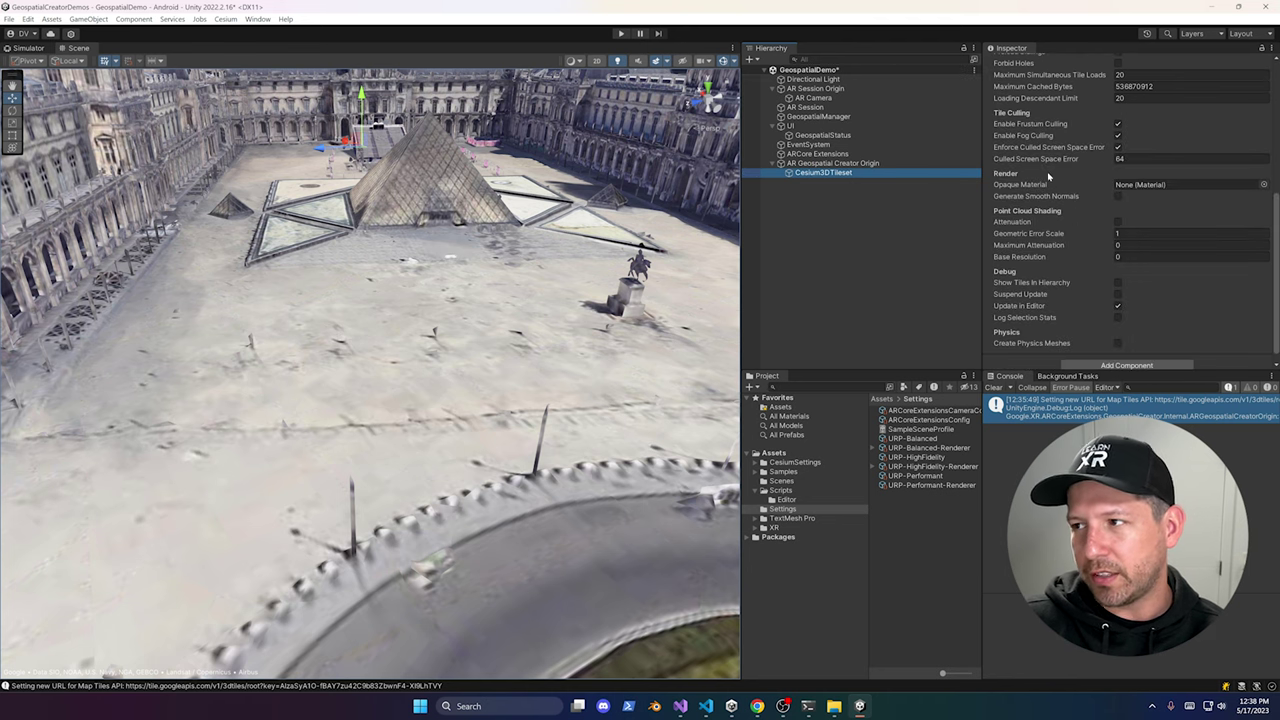
scroll(1048, 176, "up", 1)
scroll(1197, 309, "down", 1)
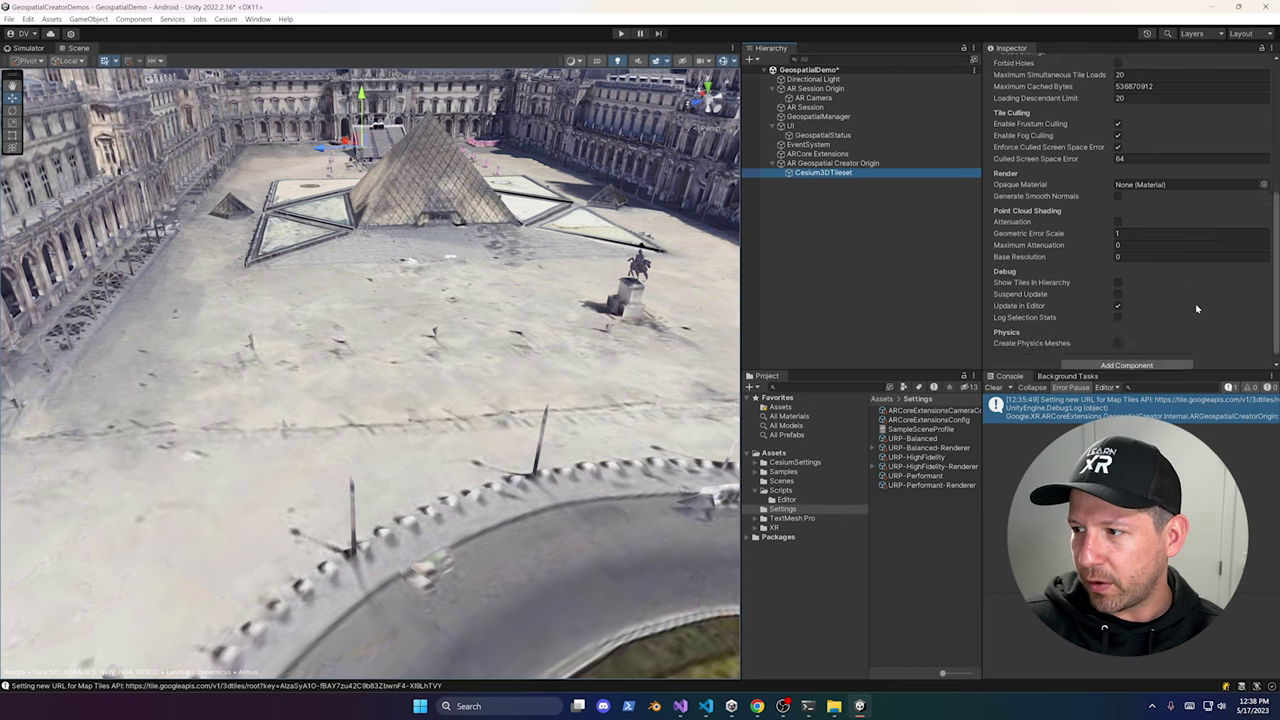
left_click(1118, 284)
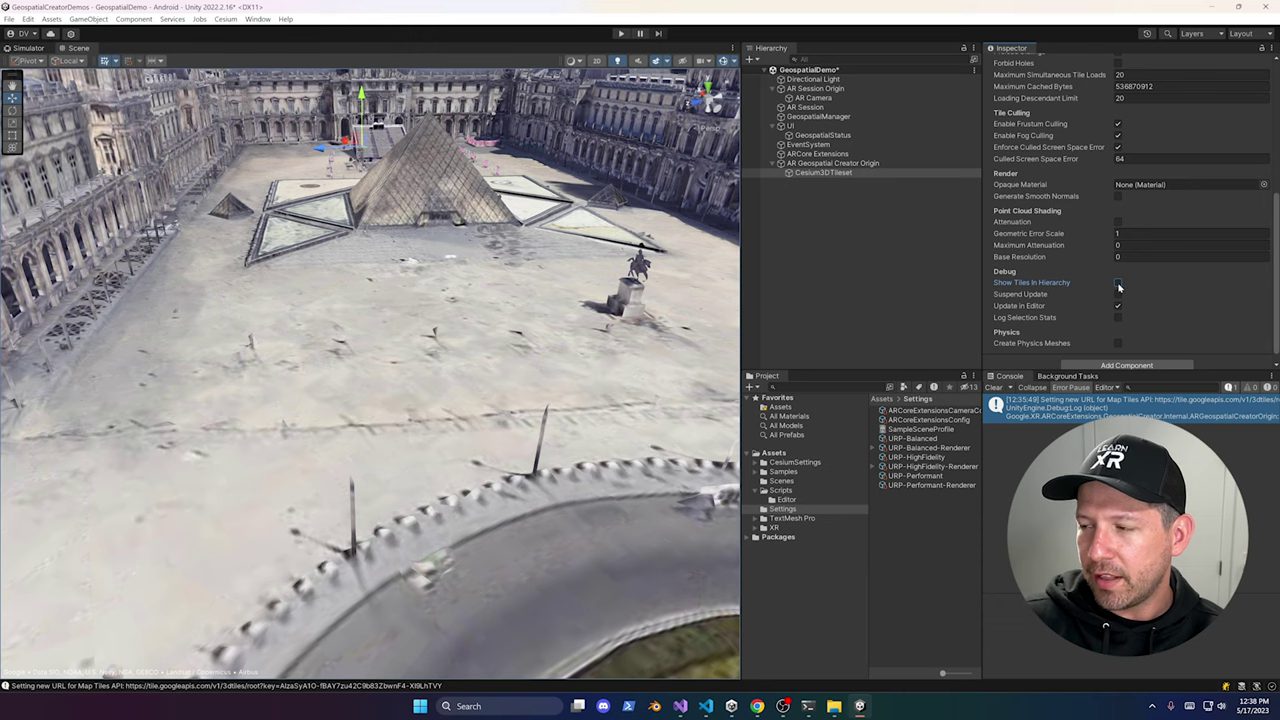
left_click(1118, 285)
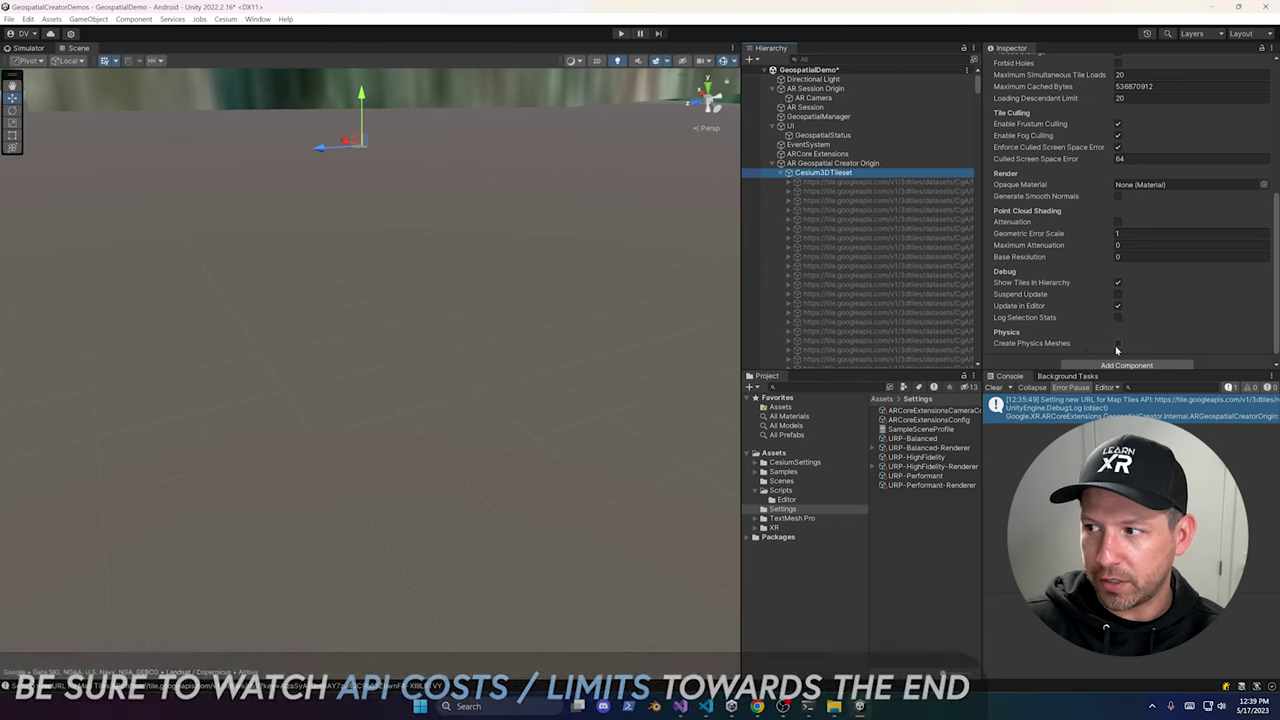
scroll(1140, 320, "up", 5)
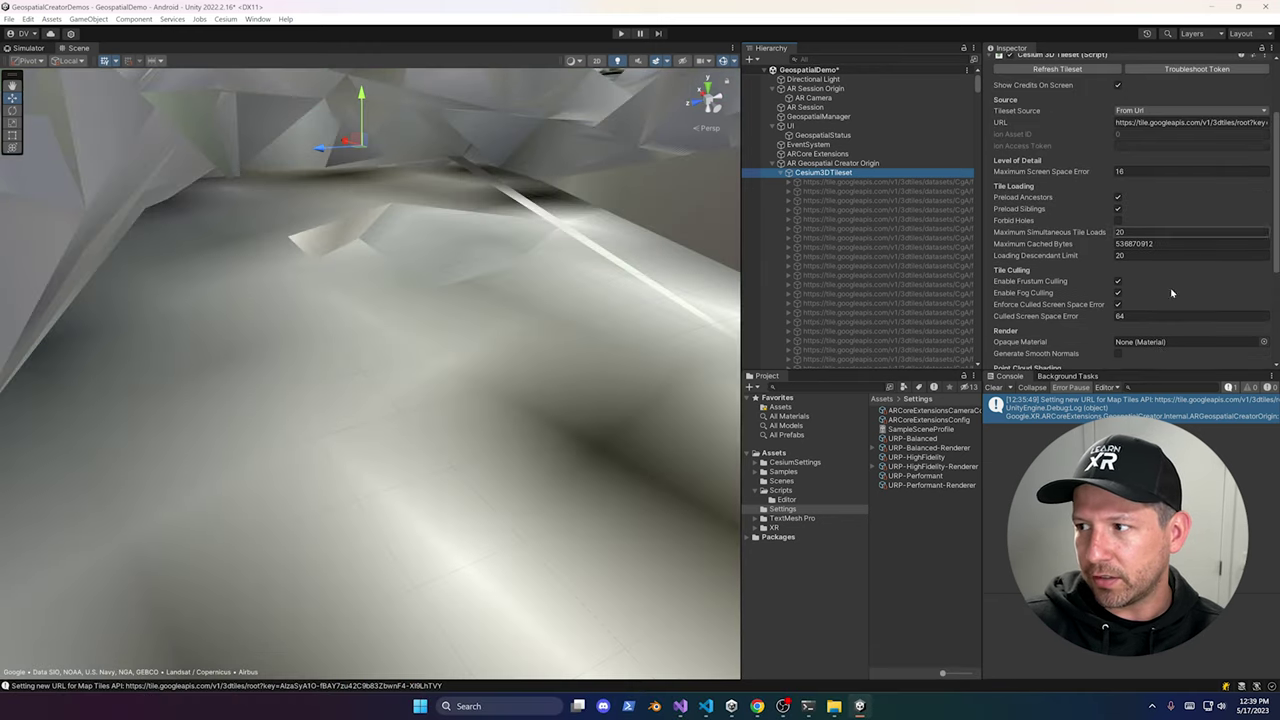
scroll(522, 260, "down", 6)
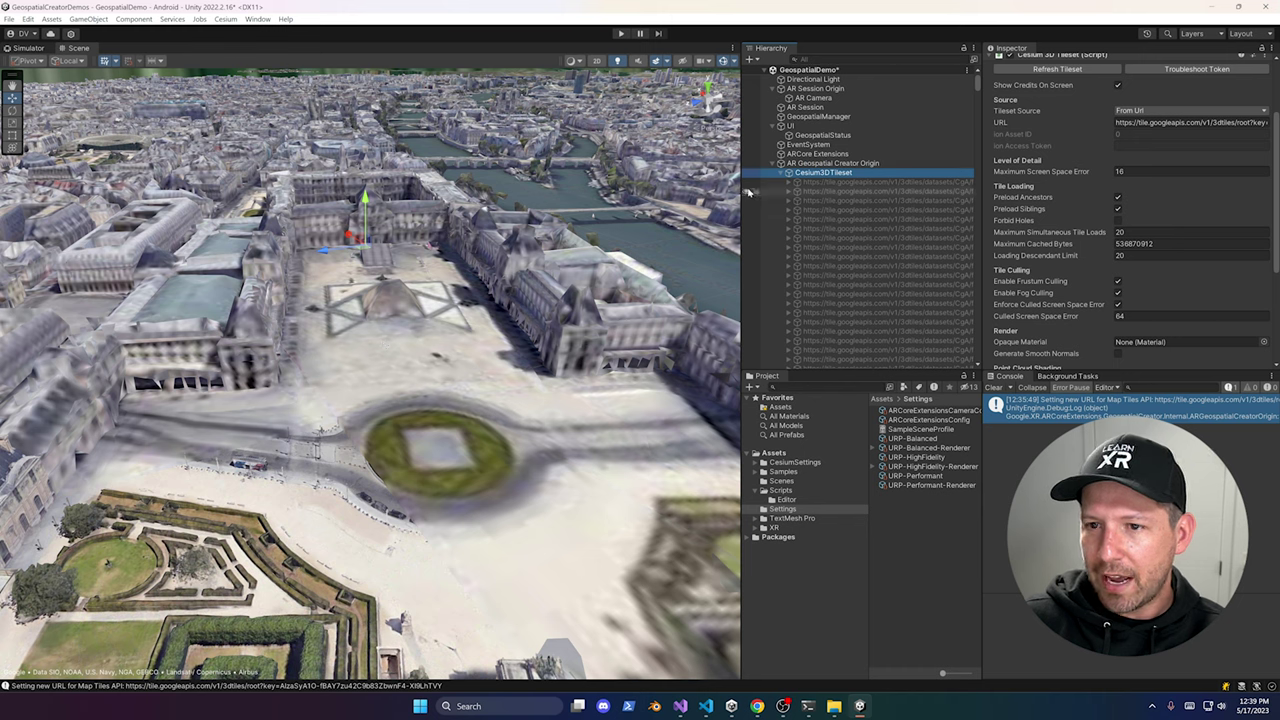
left_click(775, 164)
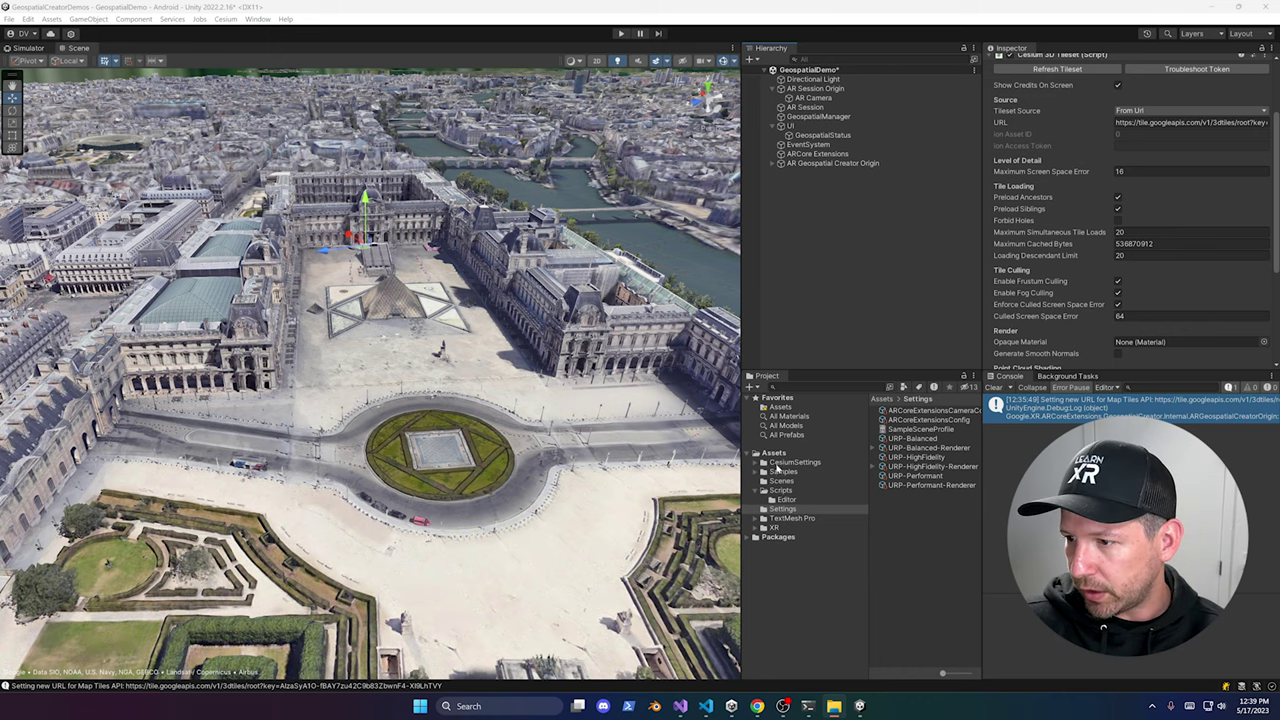
Step: Create a new folder named ThirdParty in Assets
left_click(775, 452)
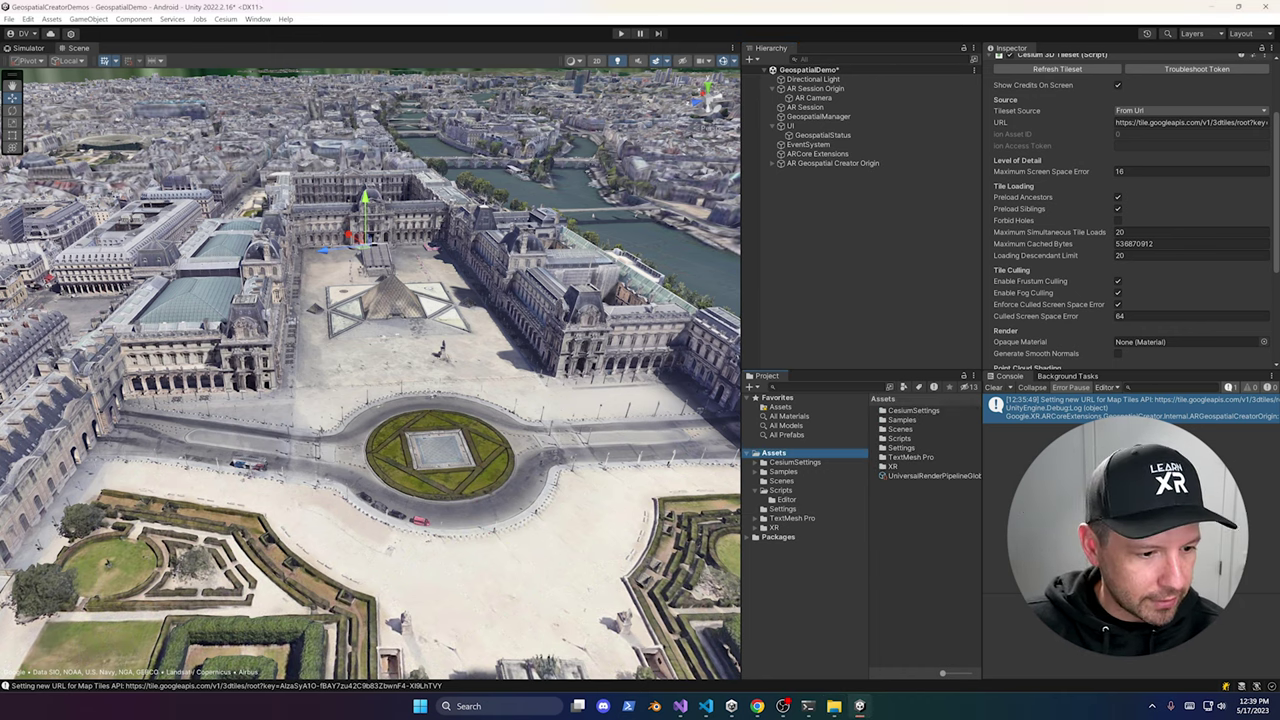
left_click_drag(775, 452, 897, 541)
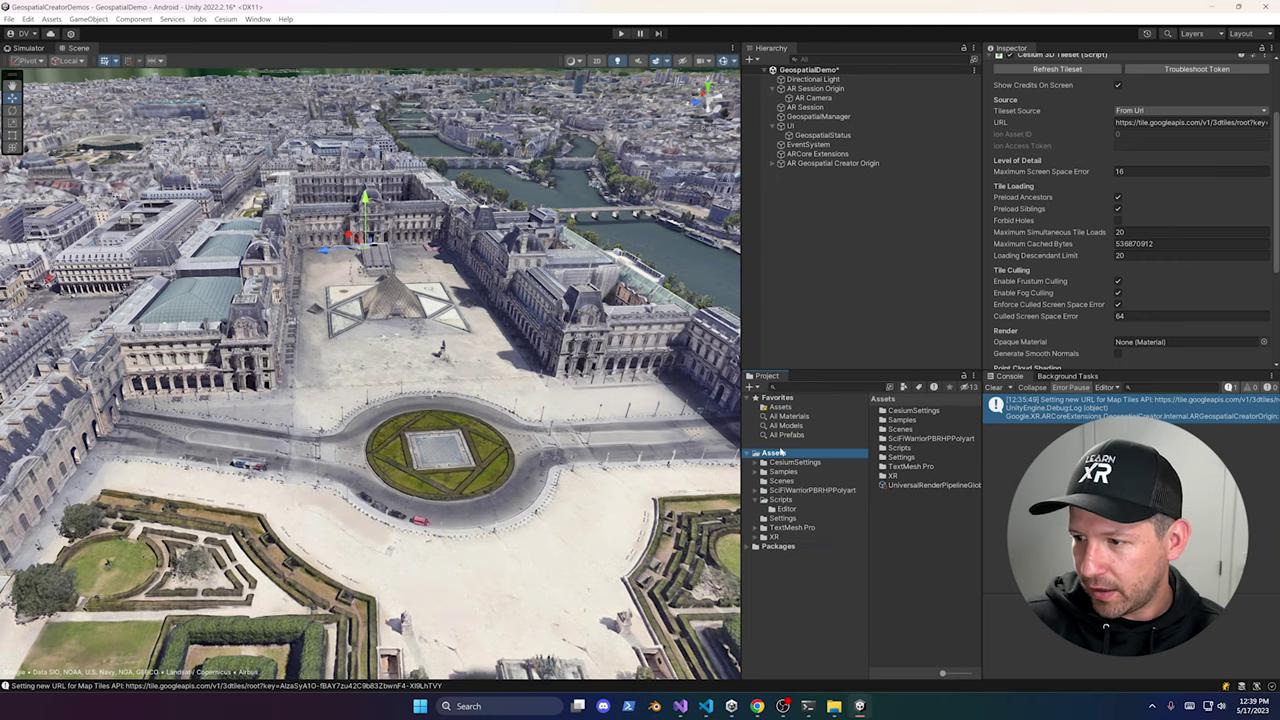
right_click(778, 456)
mouse_move(855, 104)
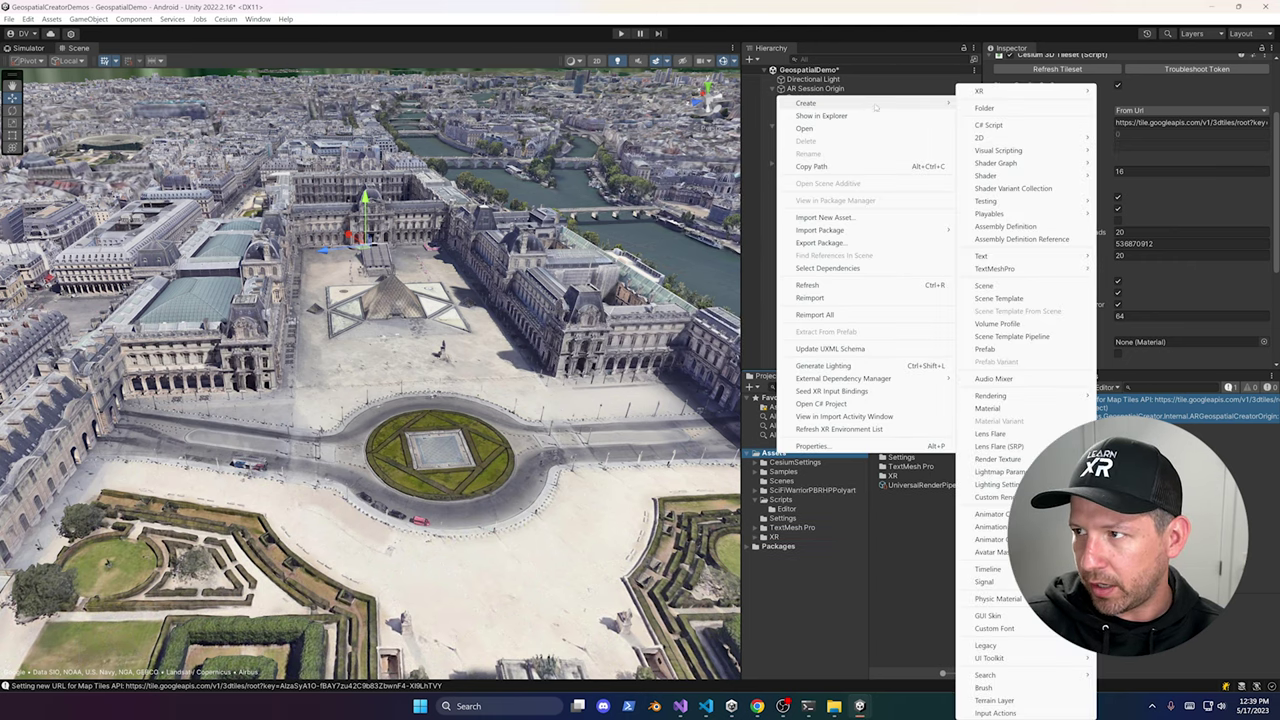
left_click(984, 108)
type("Third")
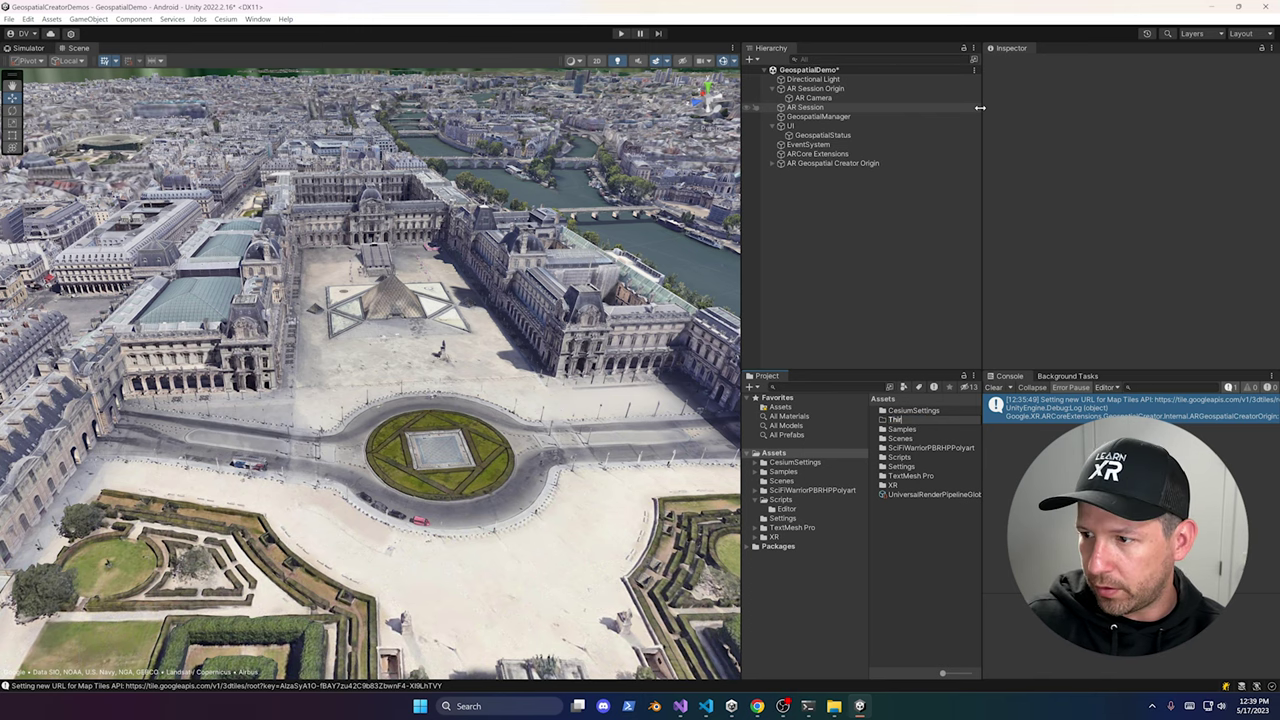
type("Party")
key("Return")
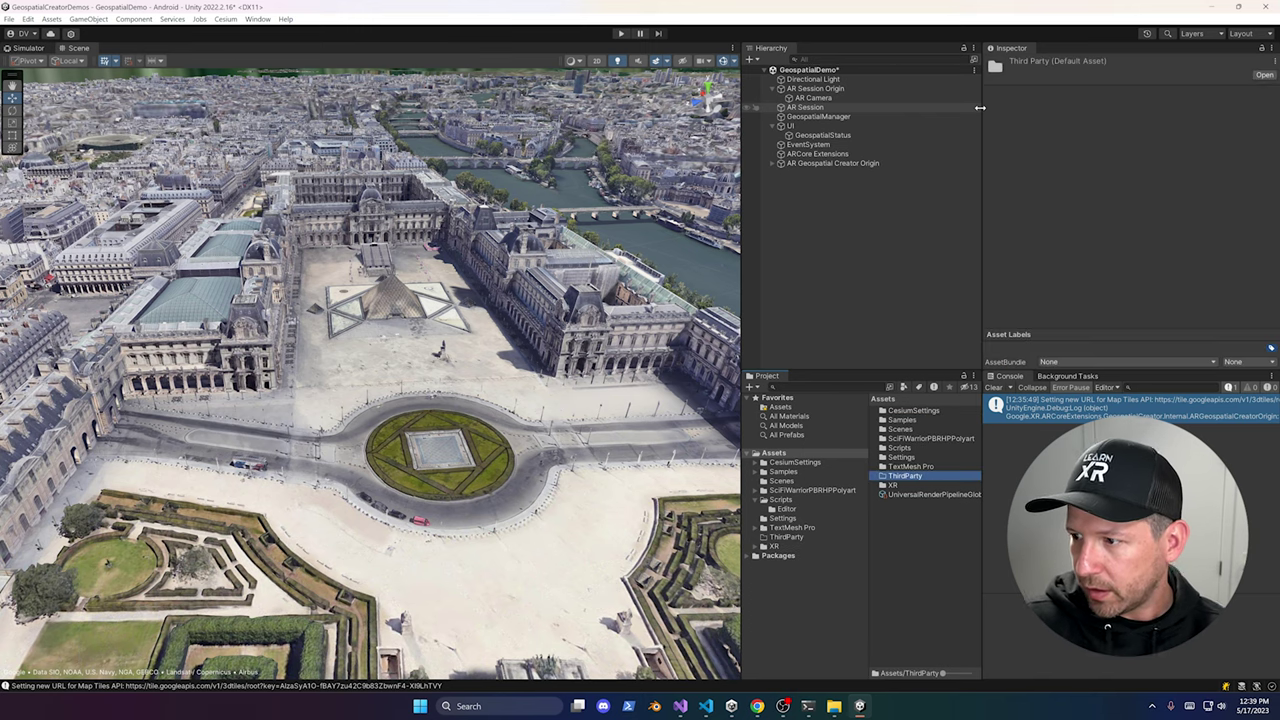
Step: Move the SciFiWarriorPBRHPPolyart pack into ThirdParty and inspect its HPCharacter prefab
left_click_drag(922, 446, 918, 476)
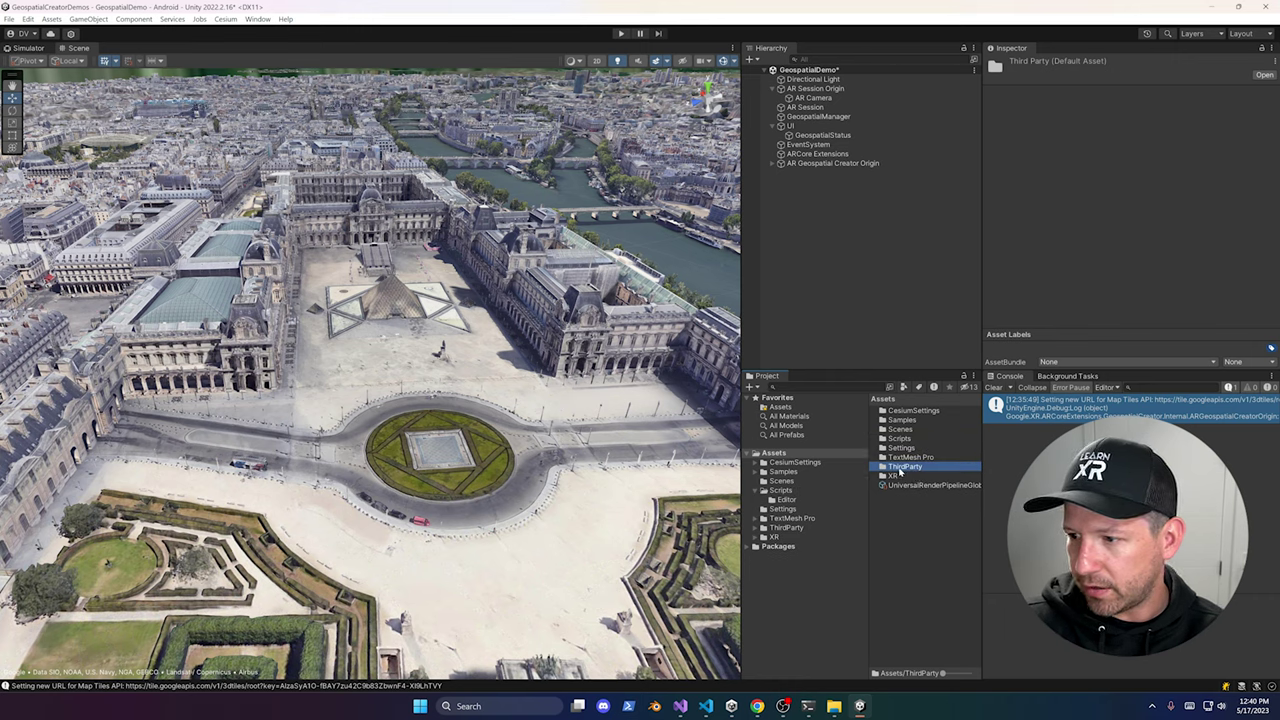
left_click(789, 529)
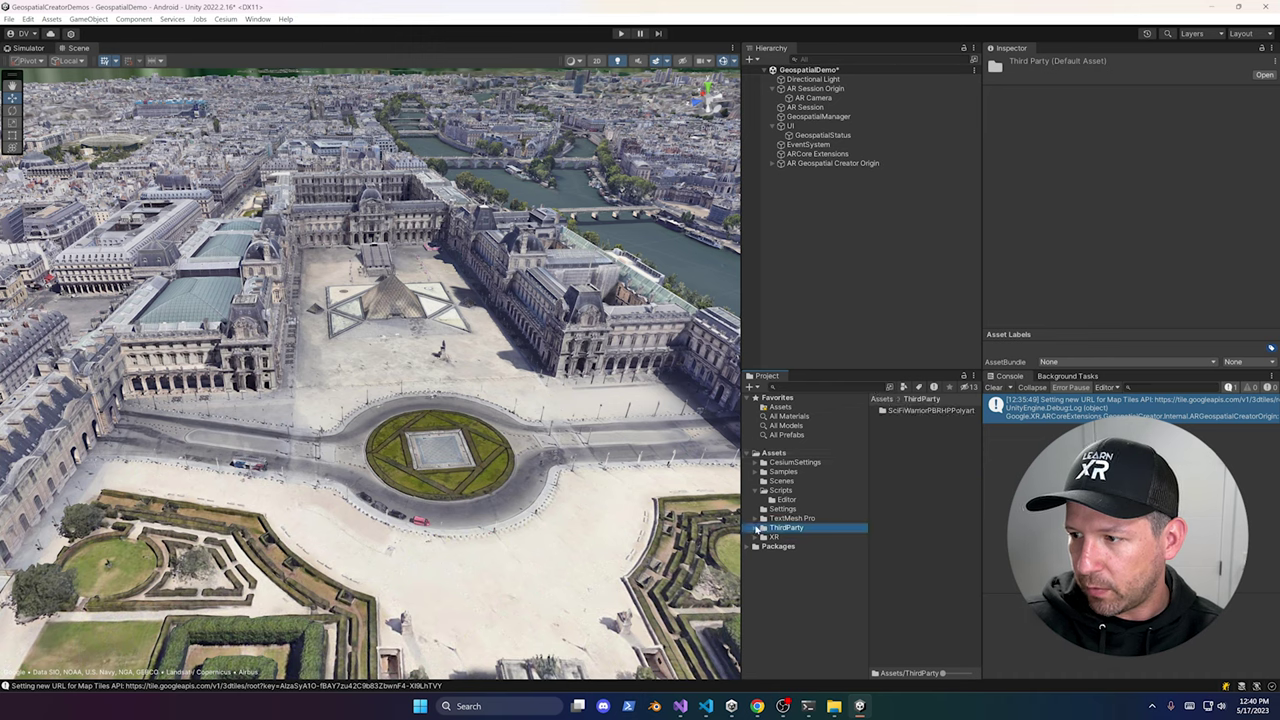
left_click(758, 527)
left_click(778, 538)
left_click(771, 537)
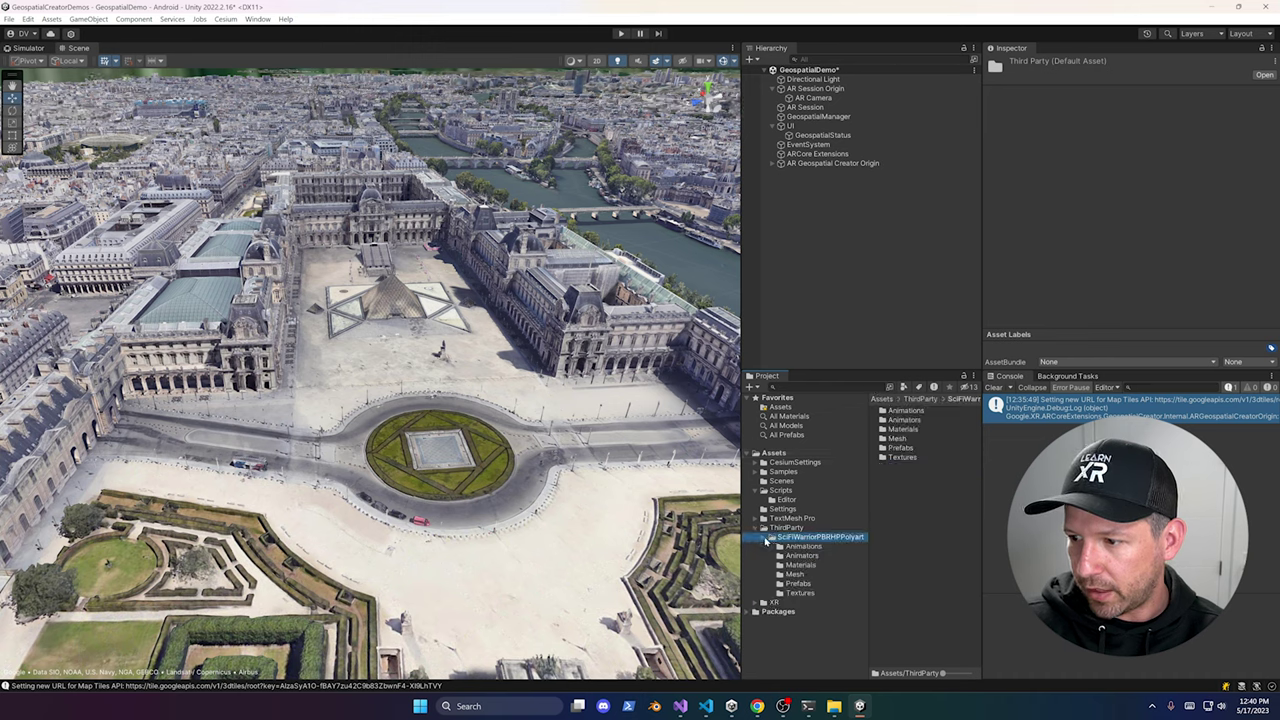
left_click(803, 585)
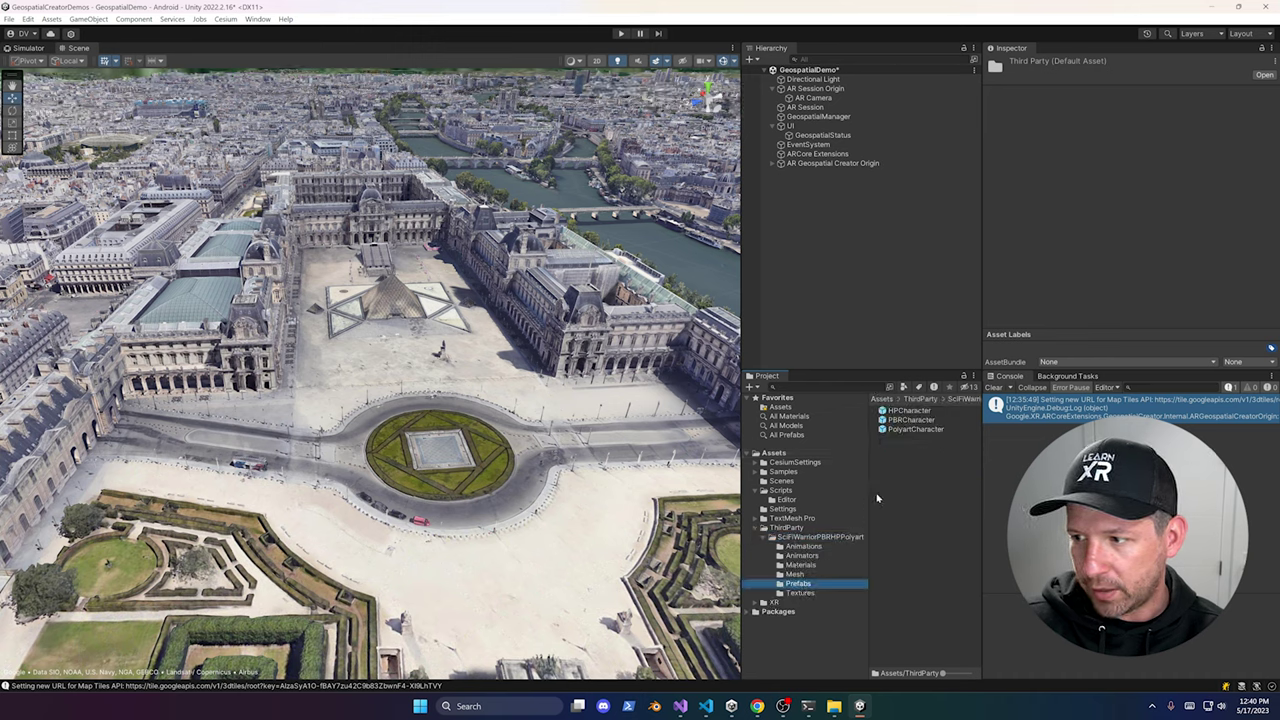
left_click(906, 411)
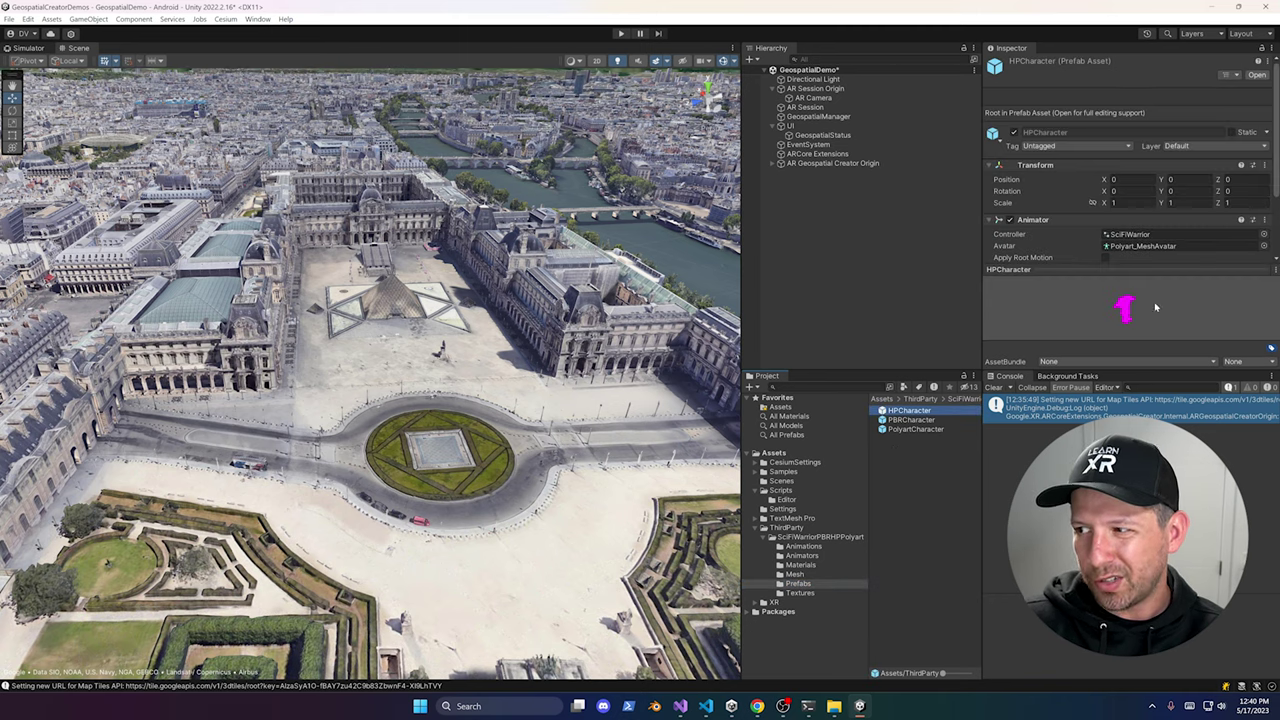
Step: Open the warrior's Materials folder and select all five materials, Stage through PBR
left_click(810, 566)
left_click(905, 448)
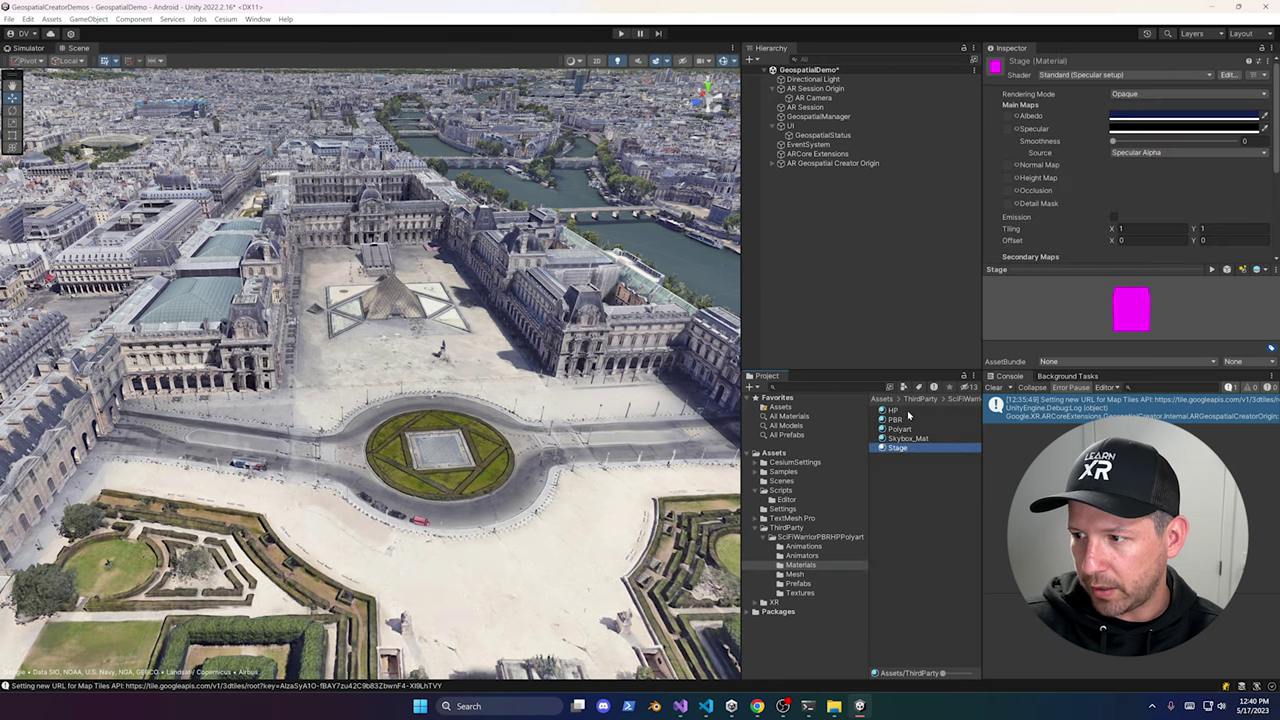
left_click(893, 410, "shift")
left_click(60, 19)
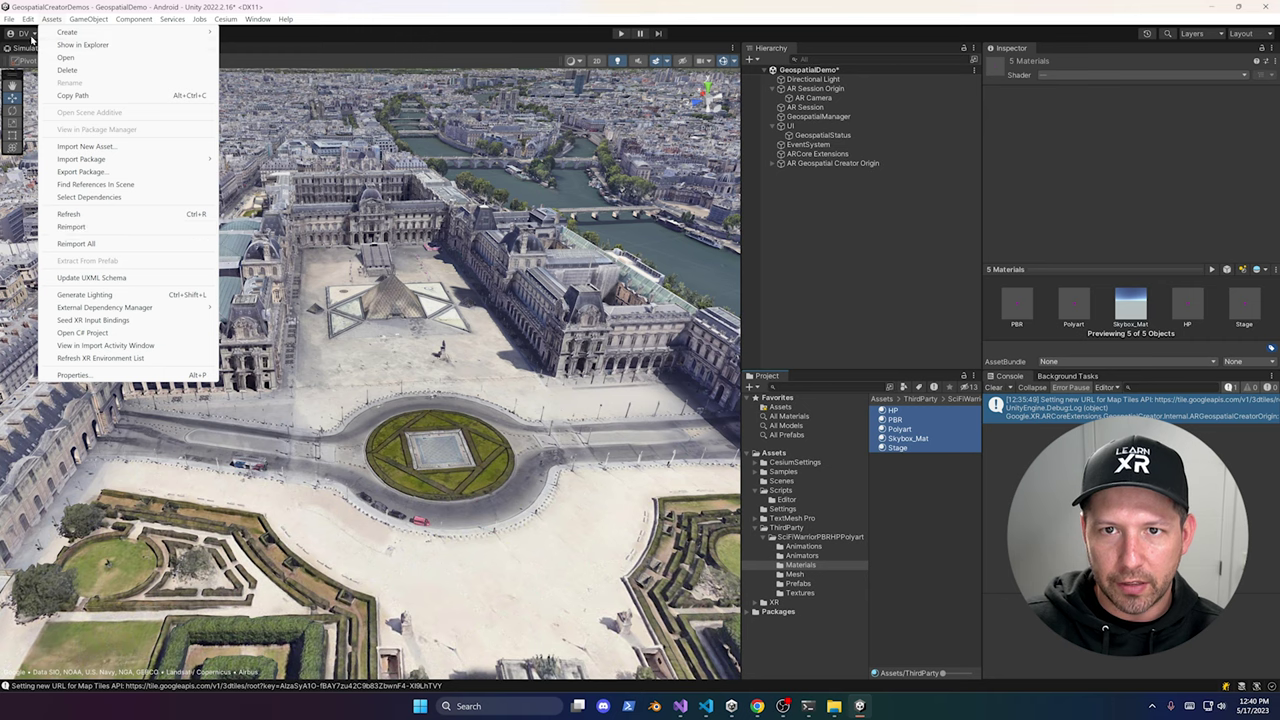
Step: Run Convert Selected Built-in Materials to URP on the selected materials and proceed with the upgrade
mouse_move(28, 20)
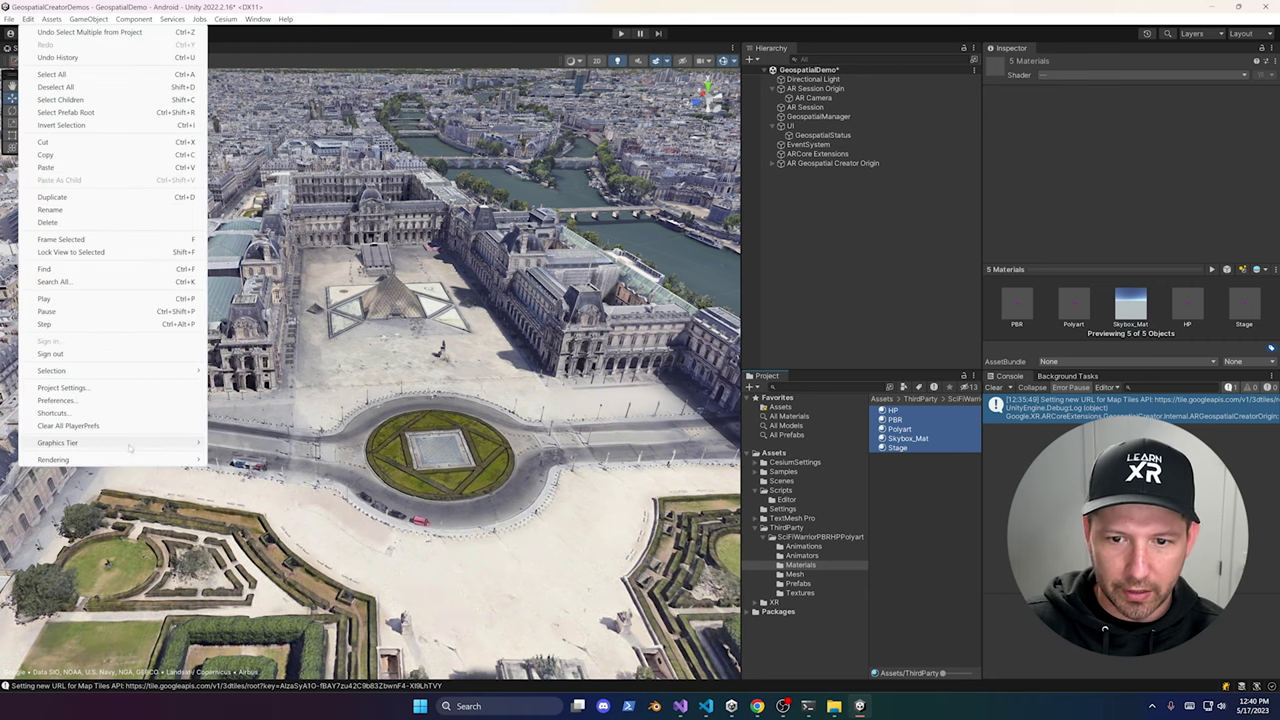
mouse_move(128, 459)
mouse_move(230, 461)
left_click(400, 459)
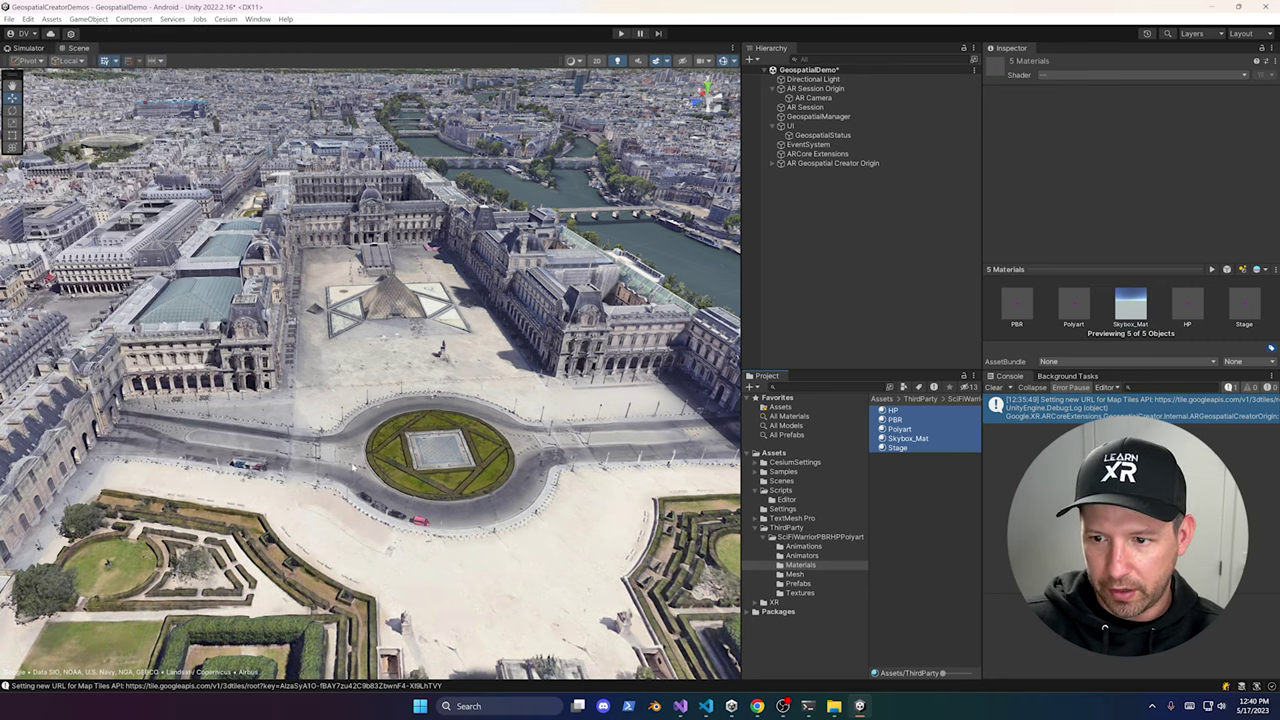
left_click(671, 369)
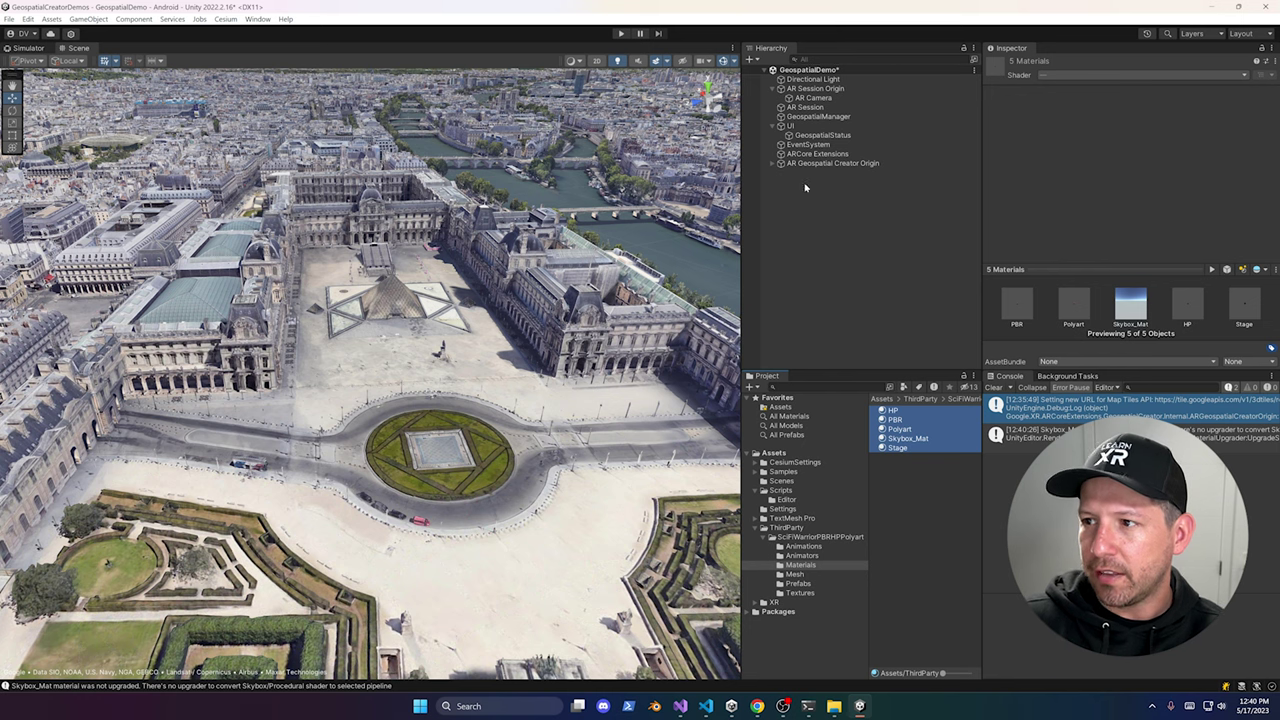
scroll(505, 310, "up", 2)
scroll(520, 270, "down", 3)
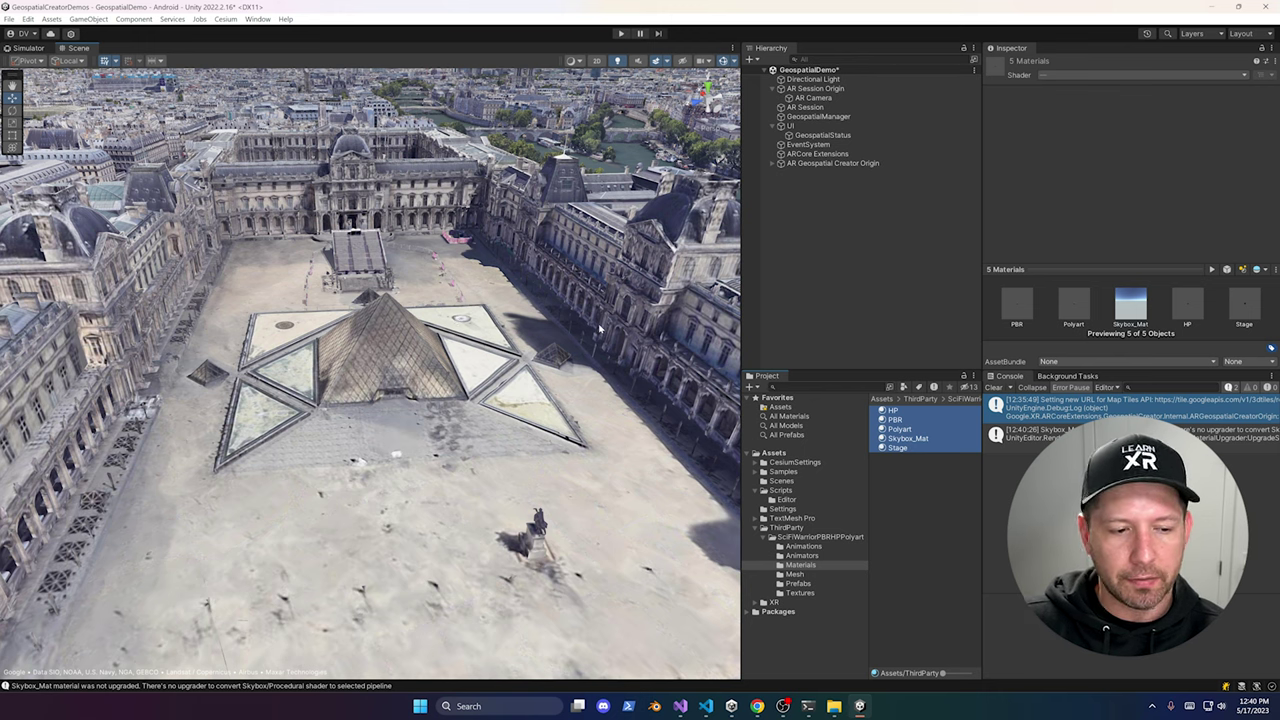
Step: Add an AR Geospatial Creator Anchor via XR and drop the ' 1' suffix from its name
right_click(823, 181)
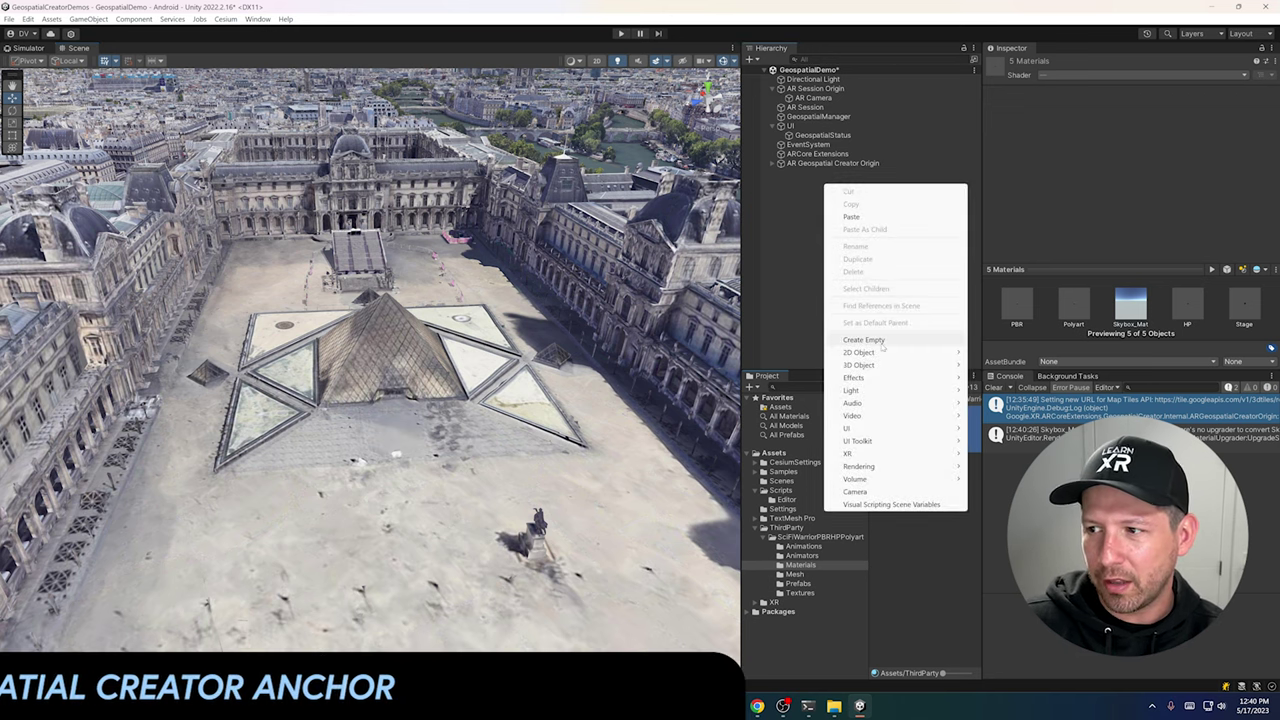
mouse_move(882, 455)
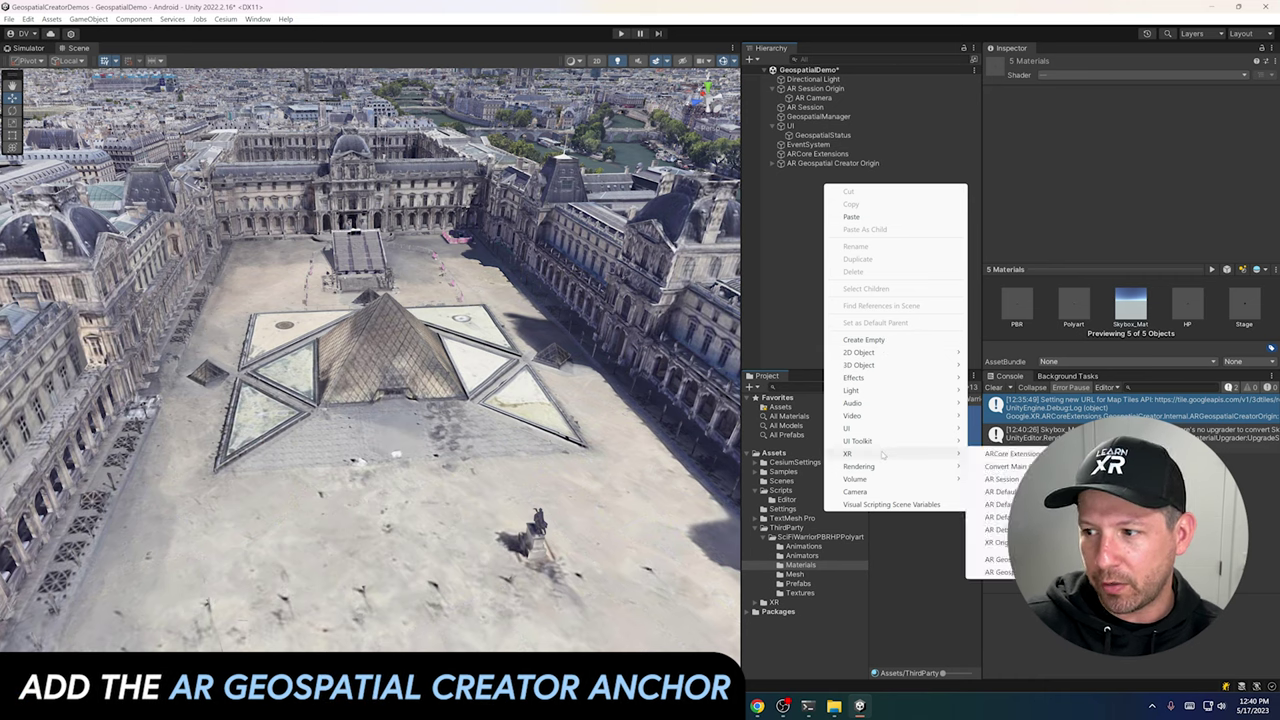
left_click(980, 572)
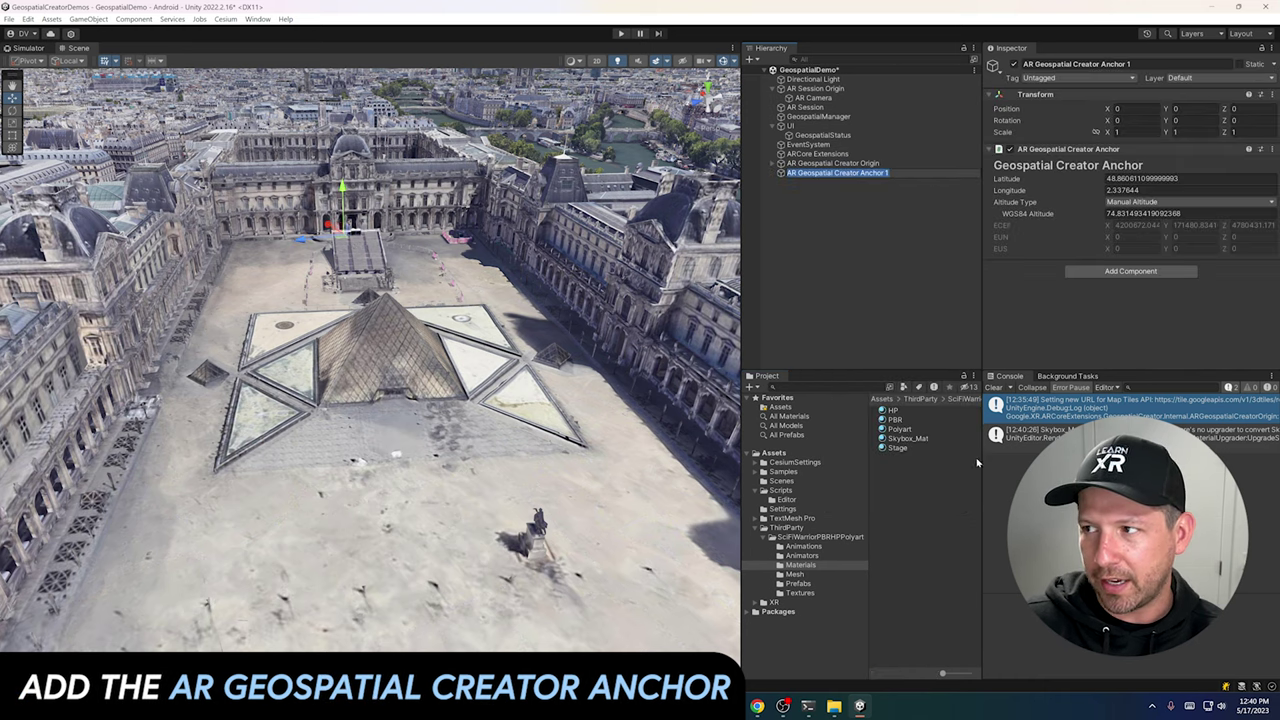
key("End")
key("Return")
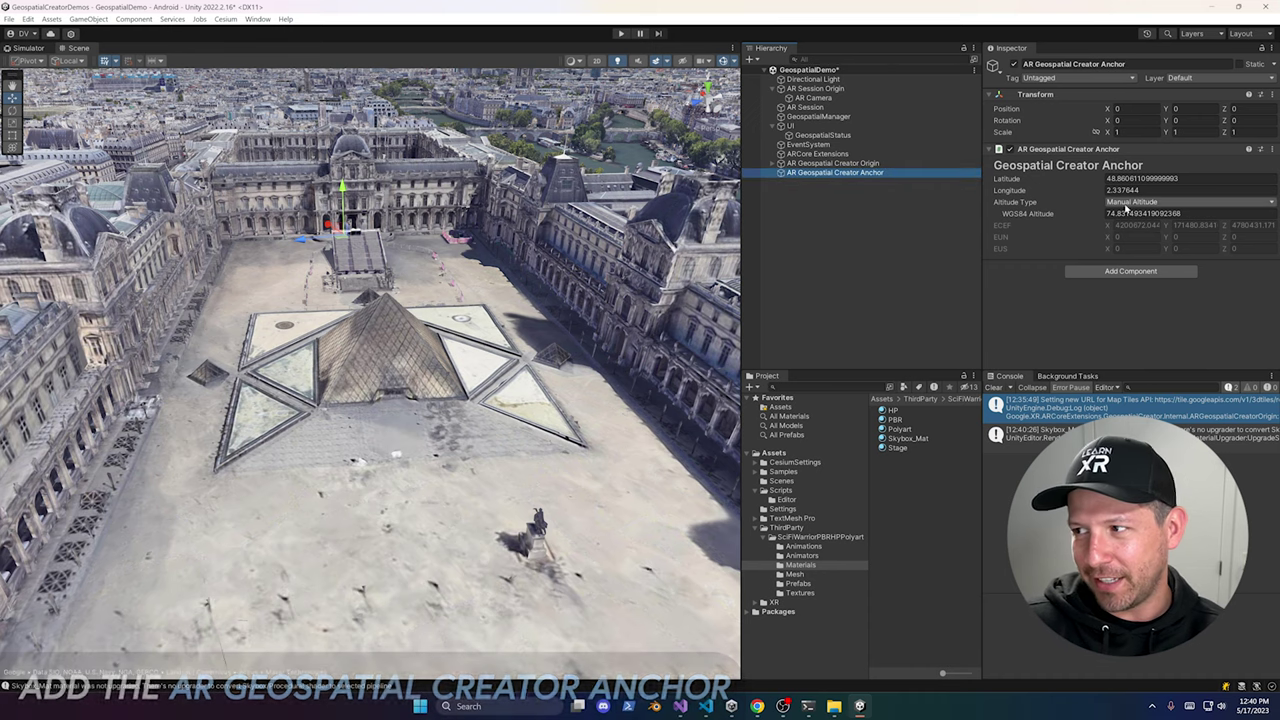
right_click_drag(370, 370, 300, 375)
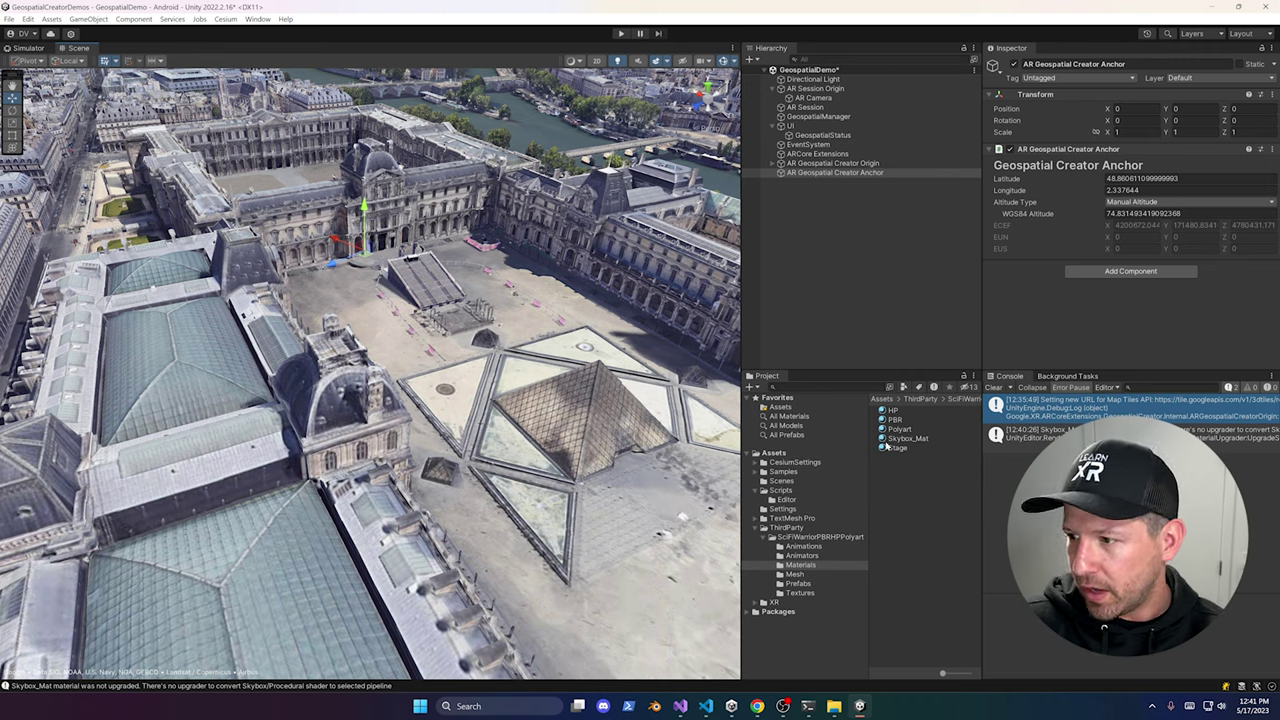
Step: Drag the HPCharacter prefab onto the AR Geospatial Creator Anchor and frame it
left_click(812, 585)
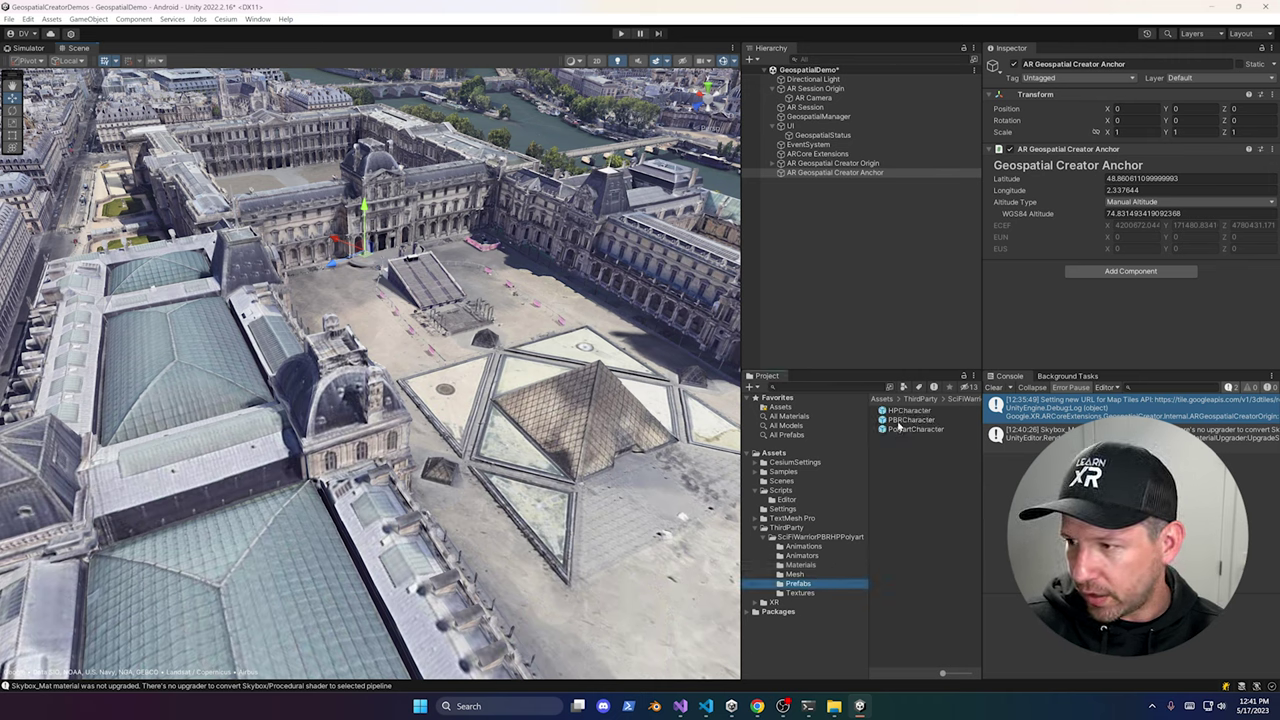
left_click_drag(907, 410, 824, 186)
key("f")
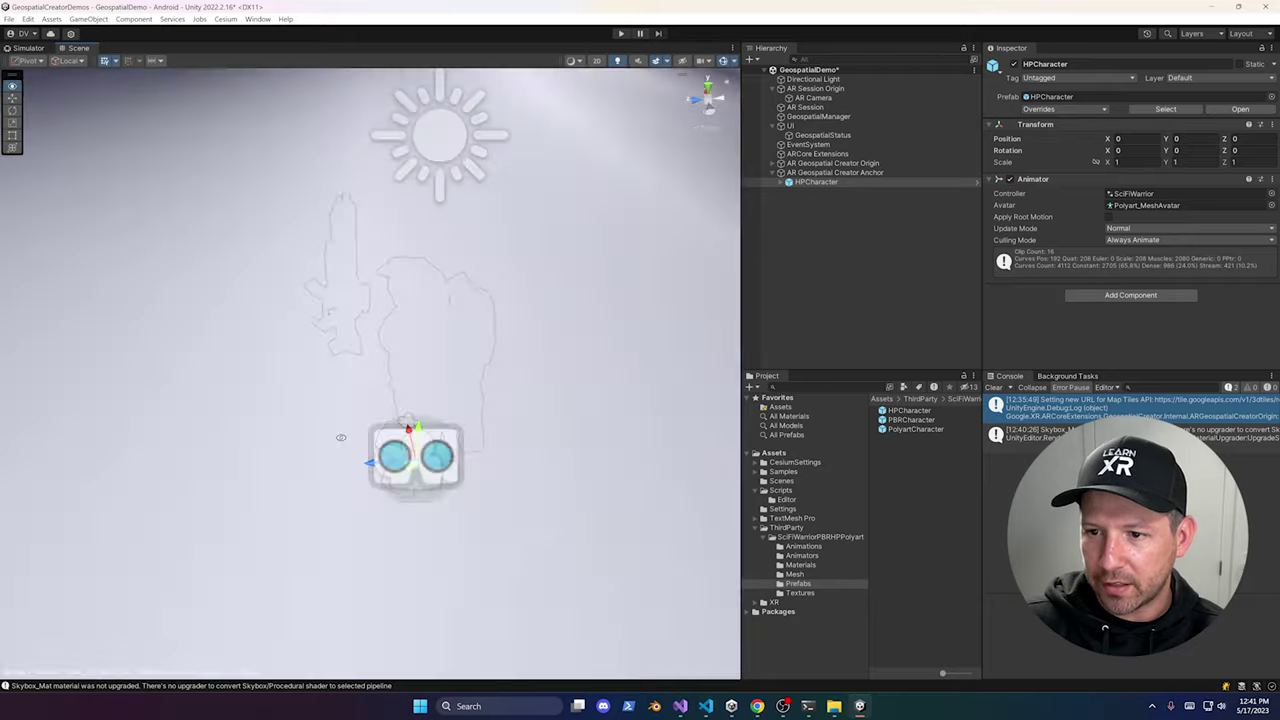
left_click_drag(341, 437, 469, 335, "alt")
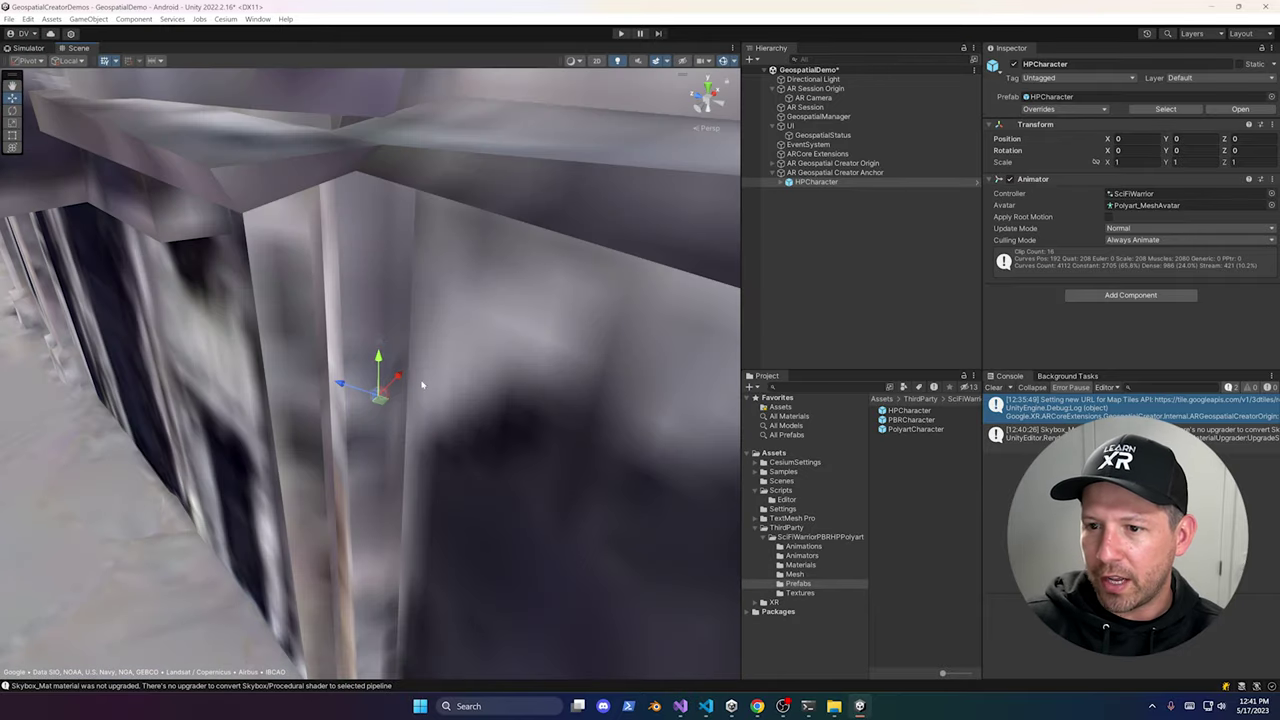
scroll(386, 411, "down", 5)
scroll(383, 491, "down", 10)
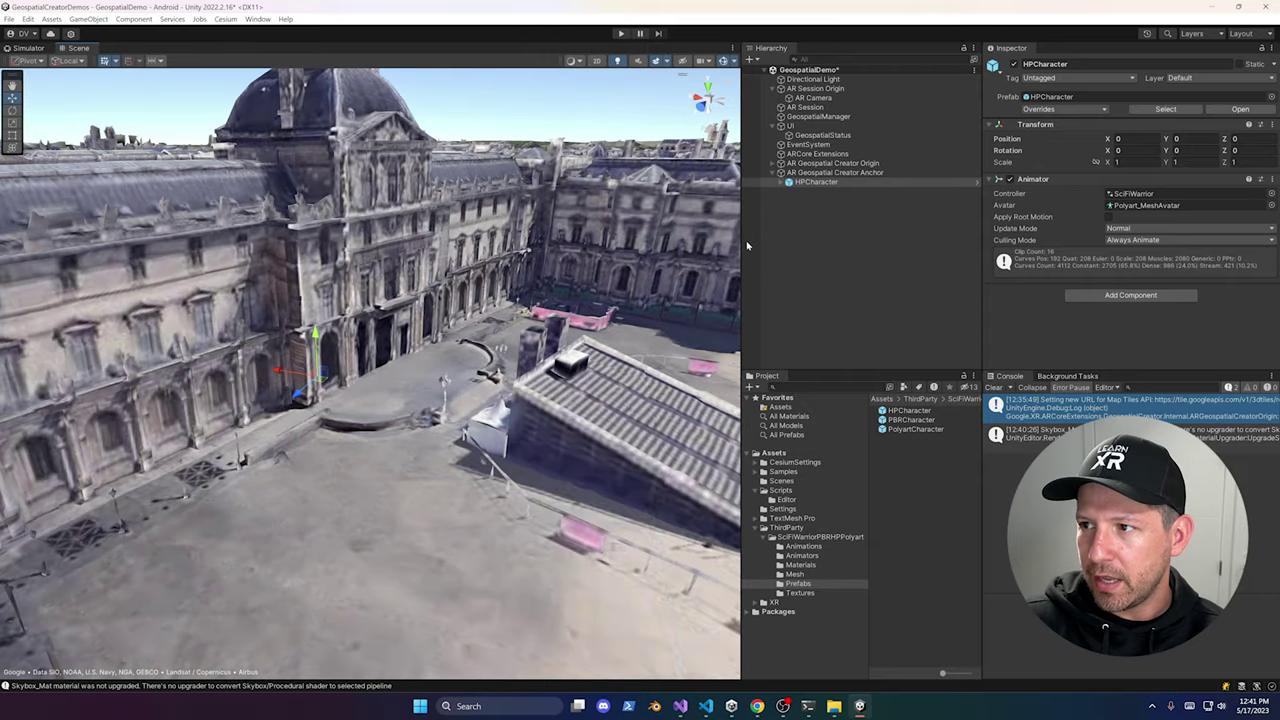
Step: Drag the anchor beside the pyramid to X -166.86 and raise it to Y 3.3
left_click(833, 173)
left_click_drag(279, 373, 532, 408)
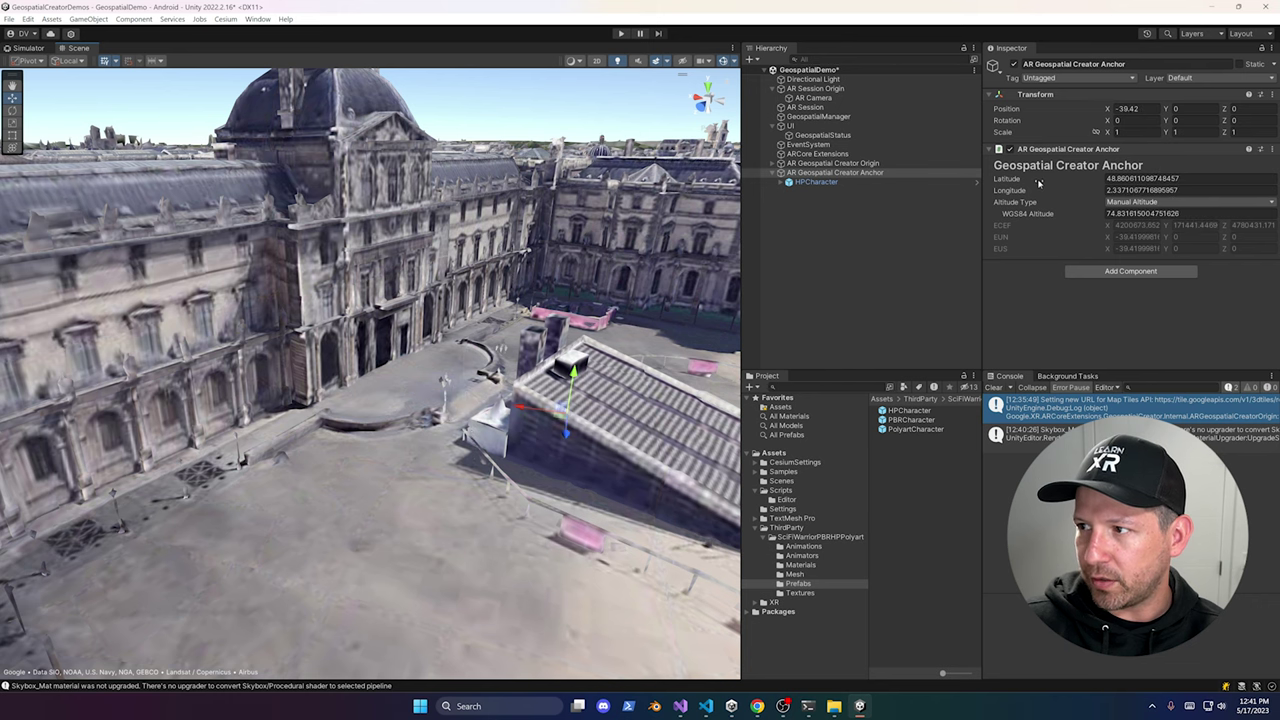
left_click_drag(420, 430, 450, 428, "alt")
left_click_drag(323, 358, 563, 428)
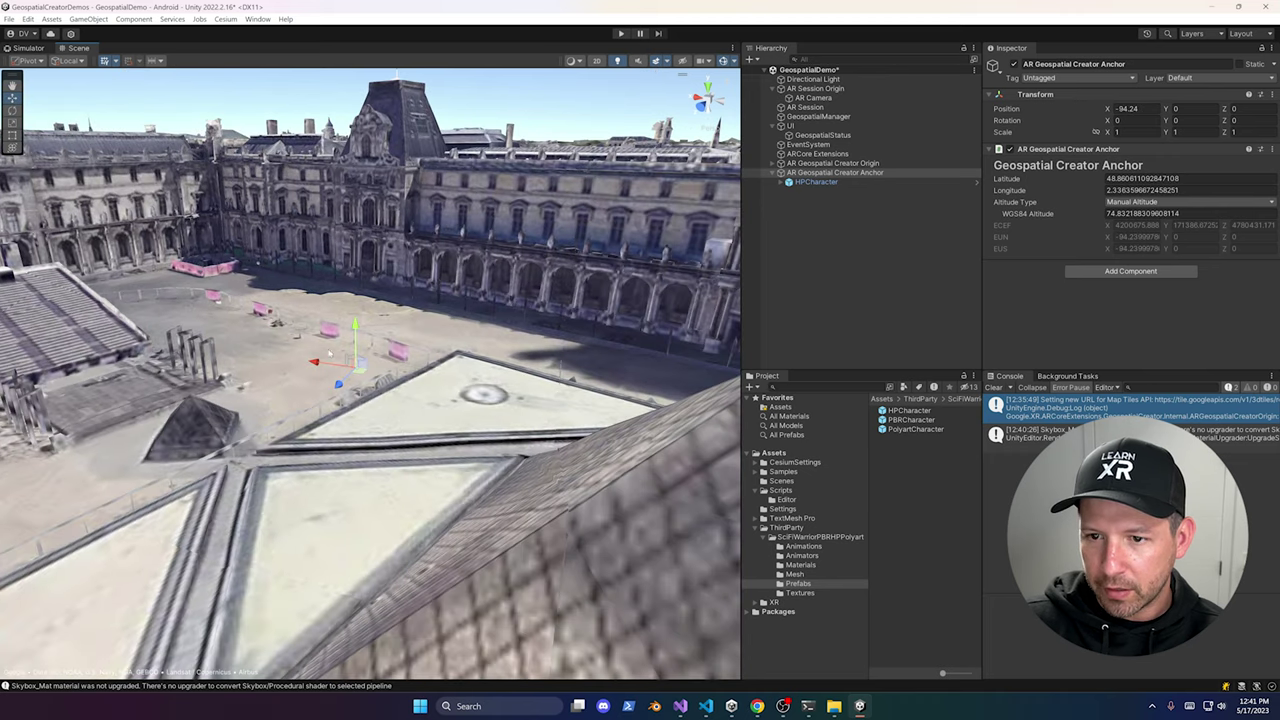
left_click_drag(563, 428, 352, 628, "alt")
left_click_drag(340, 580, 500, 600)
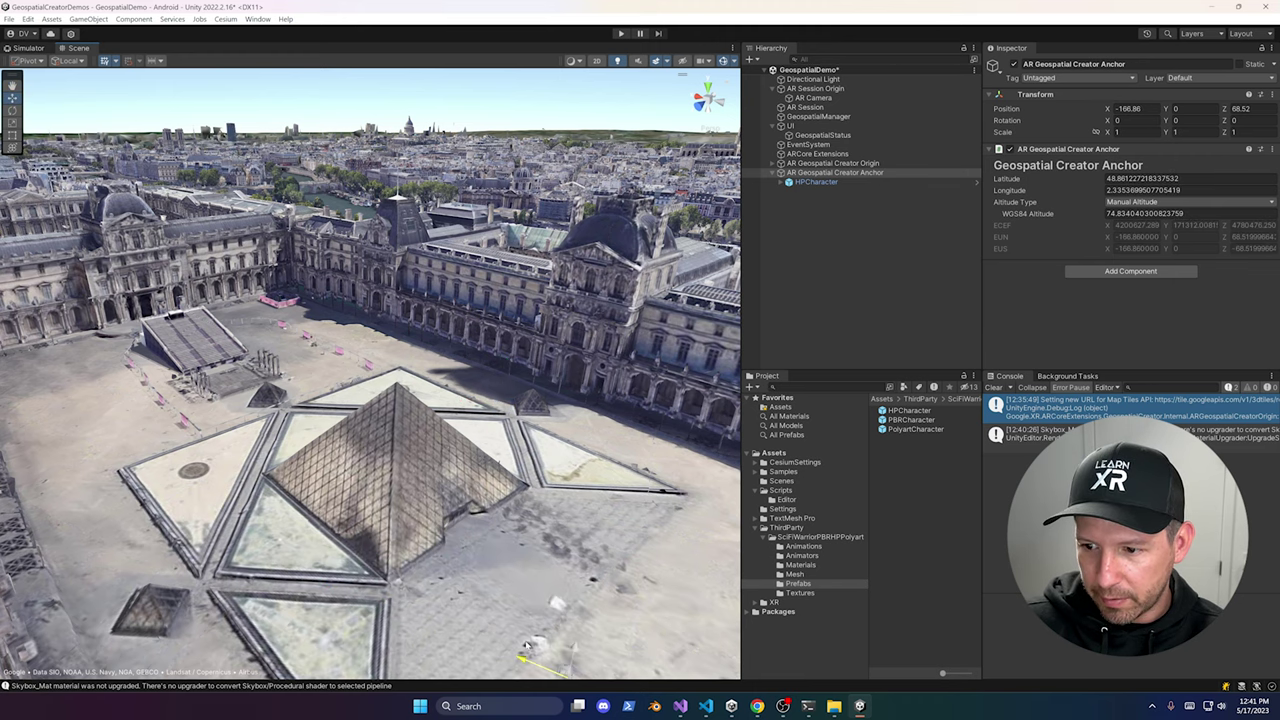
middle_click_drag(500, 600, 403, 490)
left_click_drag(434, 508, 436, 482)
Step: Rotate HPCharacter around Y to about -102.358 so it faces the camera
key("f")
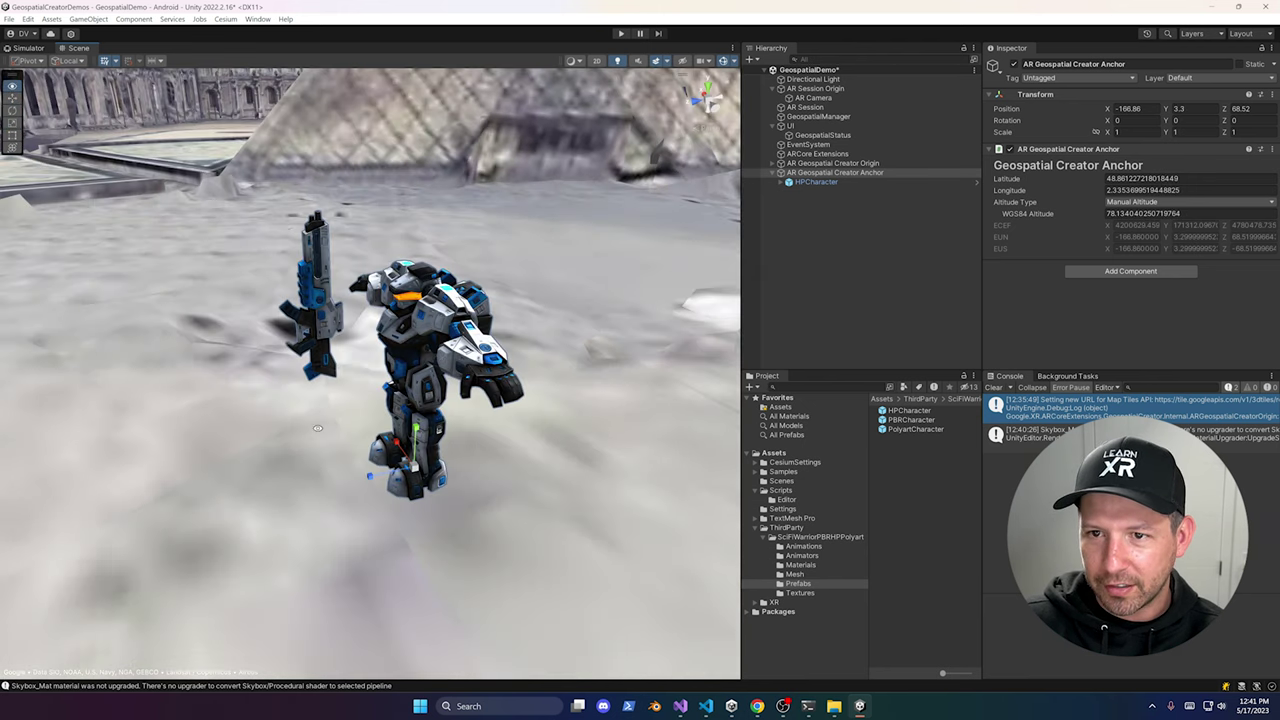
left_click_drag(317, 428, 397, 500, "alt")
key("e")
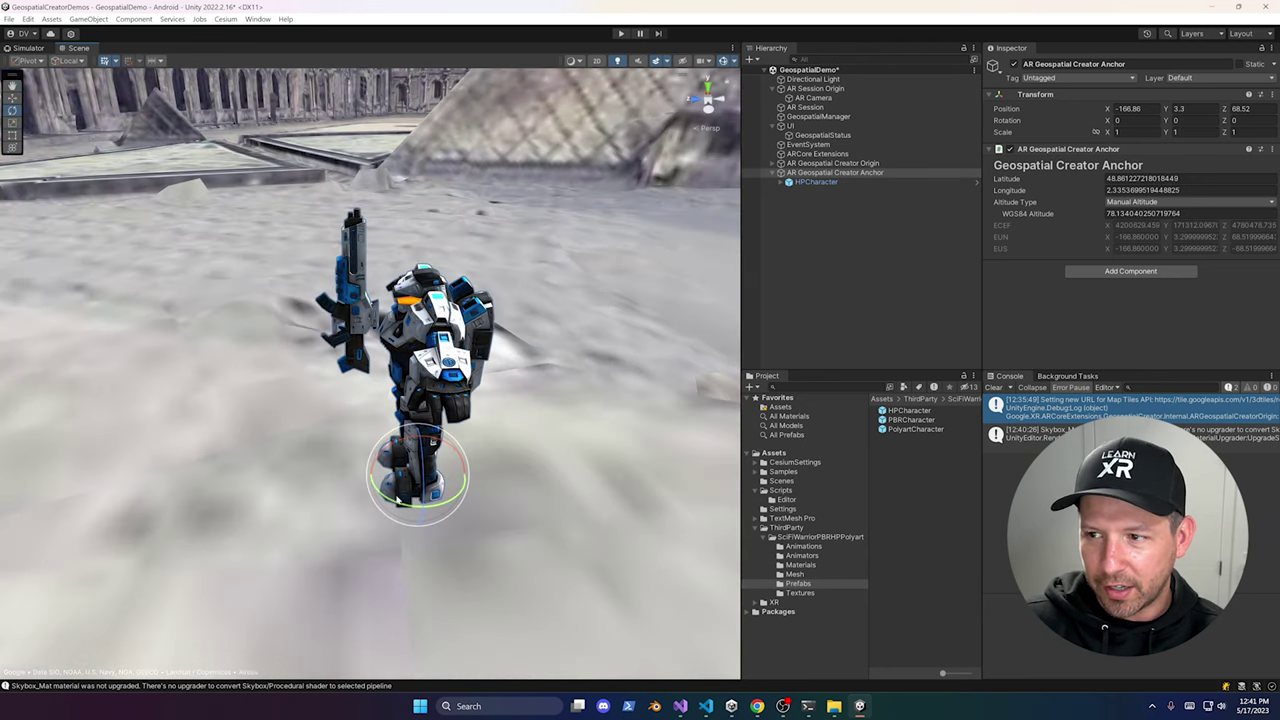
left_click(816, 182)
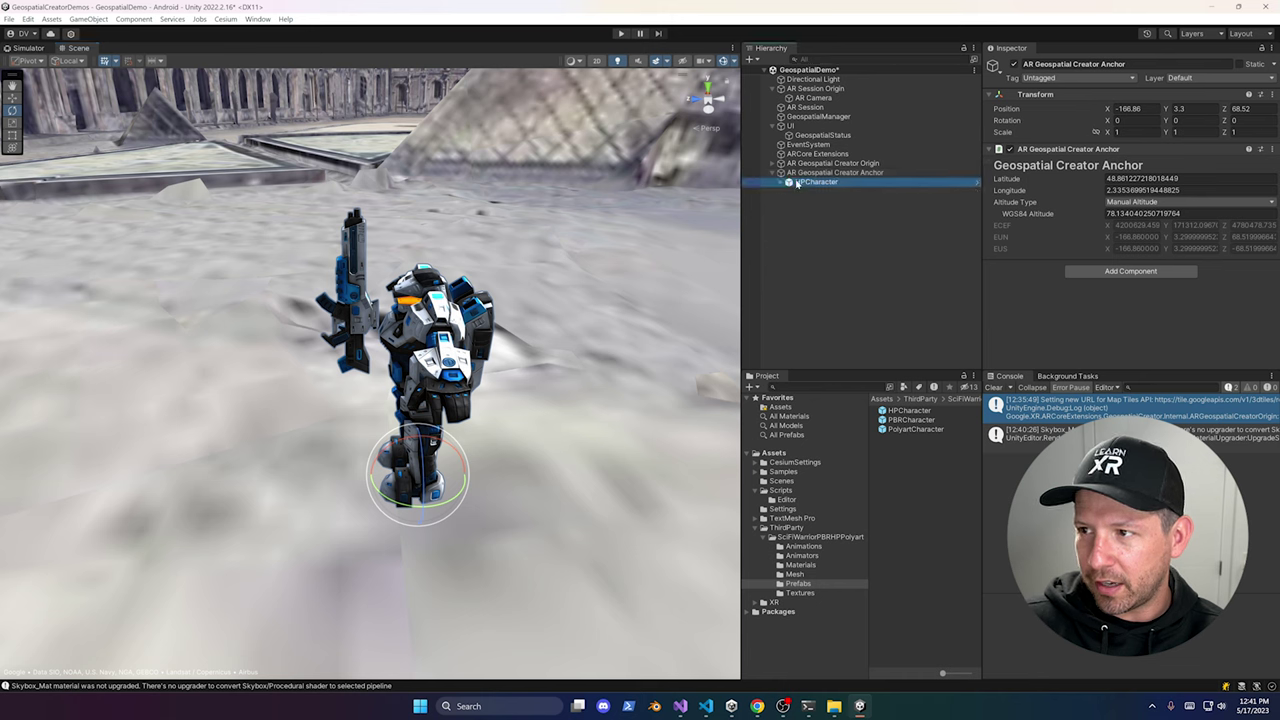
left_click_drag(410, 505, 566, 423)
left_click_drag(1166, 150, 1147, 151)
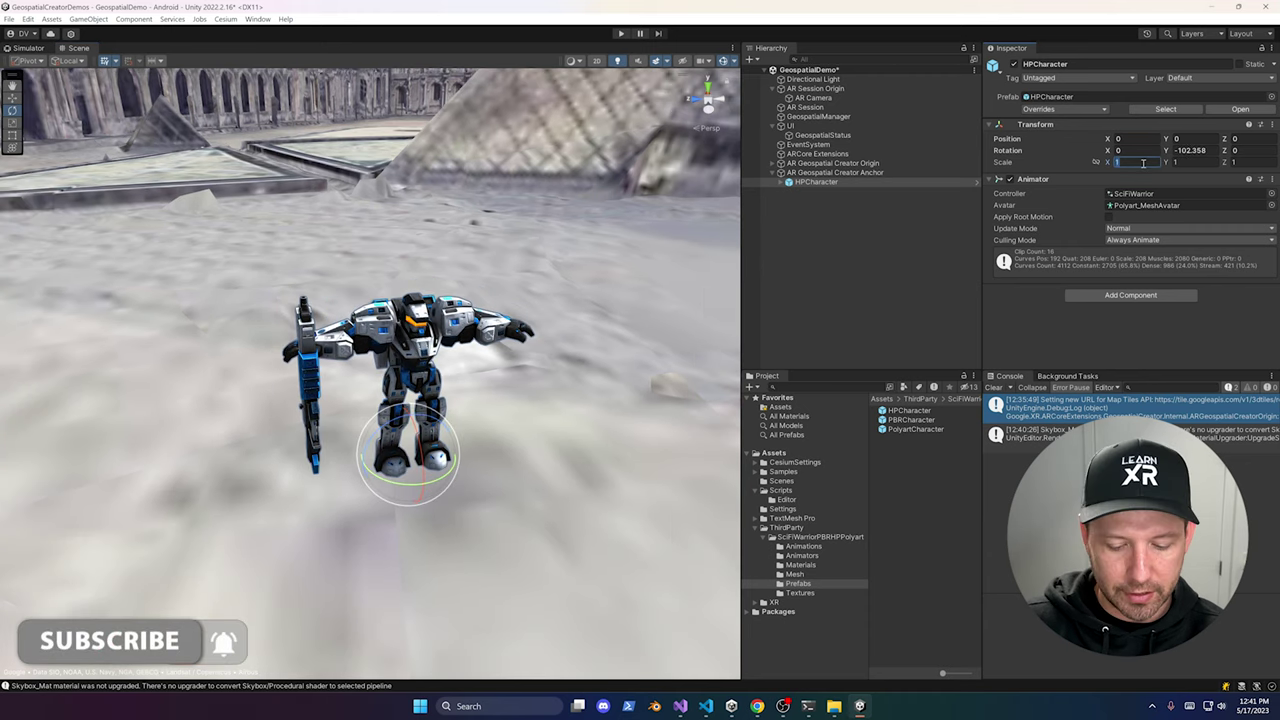
Step: Set HPCharacter's scale to 5 on X, Y and Z
type("5")
key("Tab")
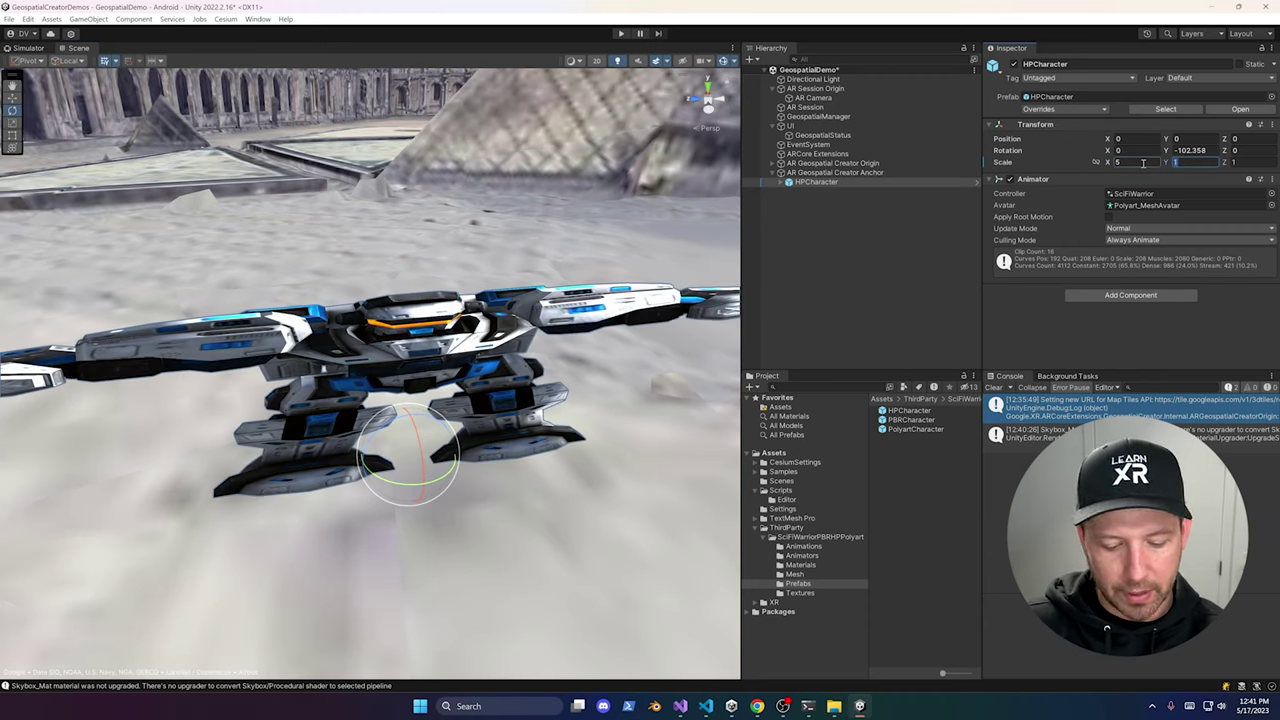
type("5")
key("Tab")
type("5")
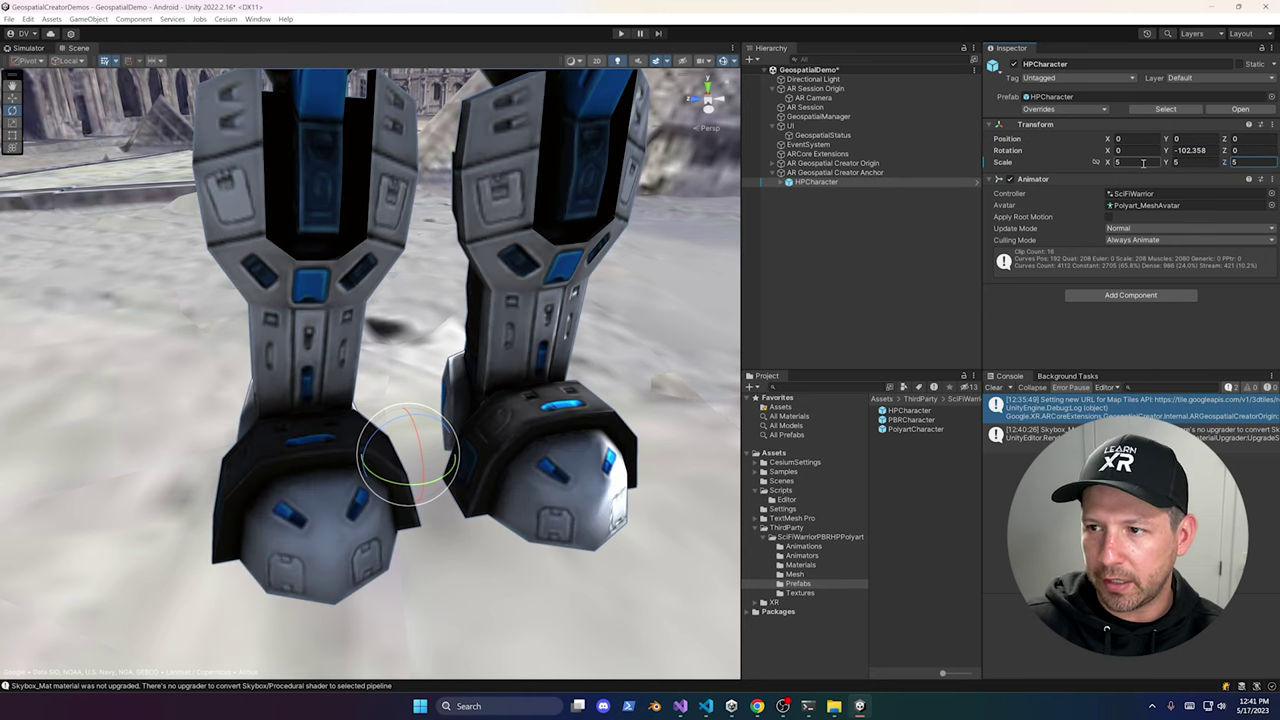
scroll(489, 312, "down", 5)
scroll(489, 312, "down", 8)
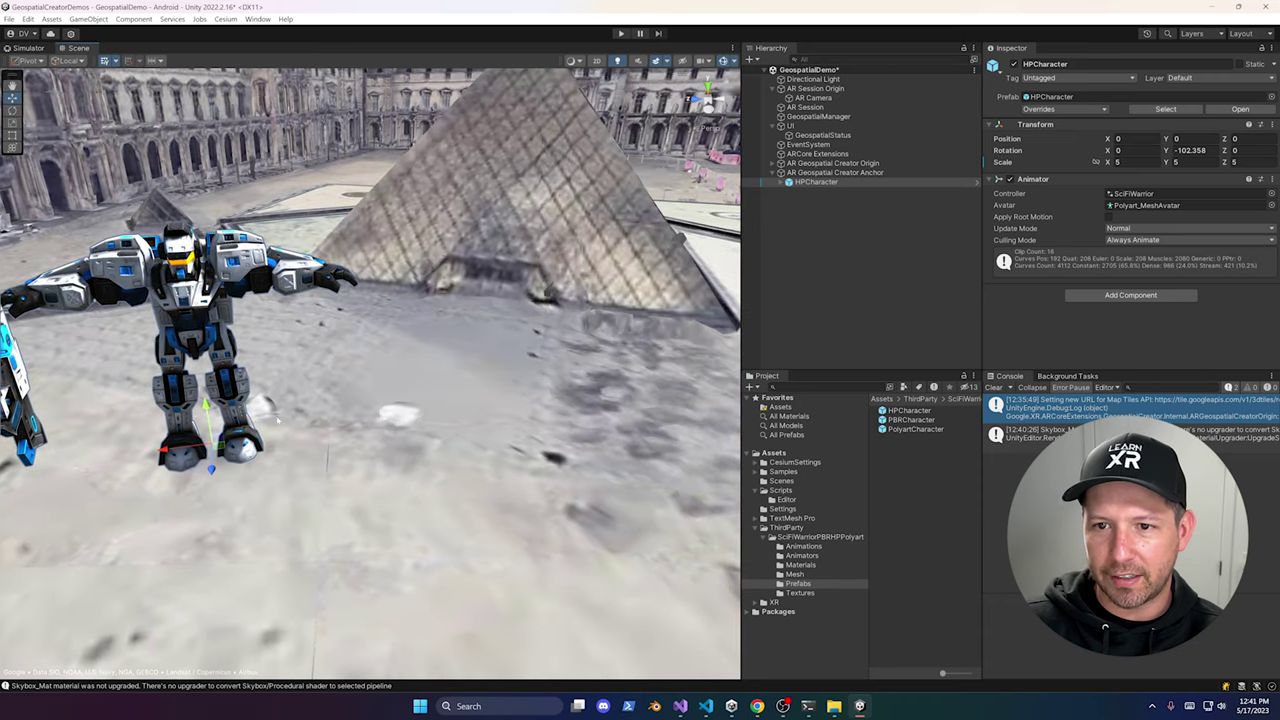
Step: View the scaled warrior from ground level and above, and turn it slightly further
key("w")
left_click_drag(422, 387, 135, 363, "alt")
scroll(322, 383, "down", 2)
left_click_drag(322, 383, 527, 287, "alt")
key("e")
left_click_drag(268, 390, 244, 393)
left_click(846, 173)
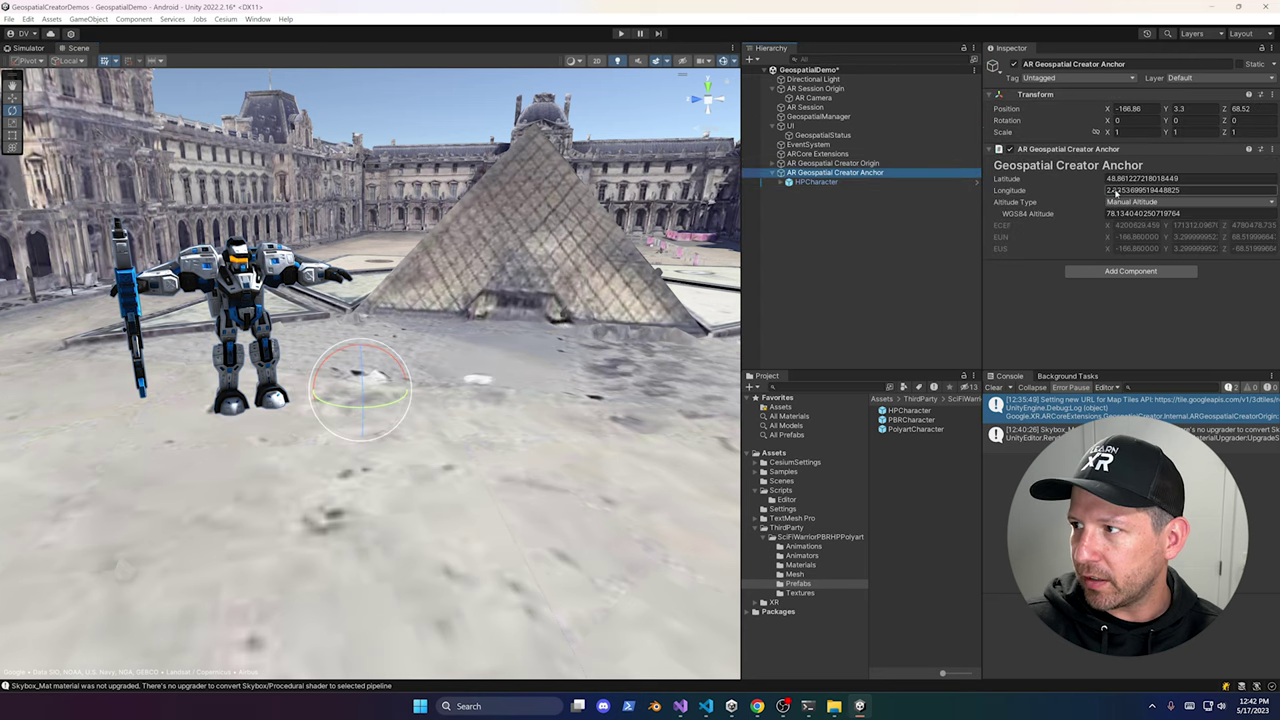
Step: Reset HPCharacter's local Position X and Z to 0
left_click(1128, 109)
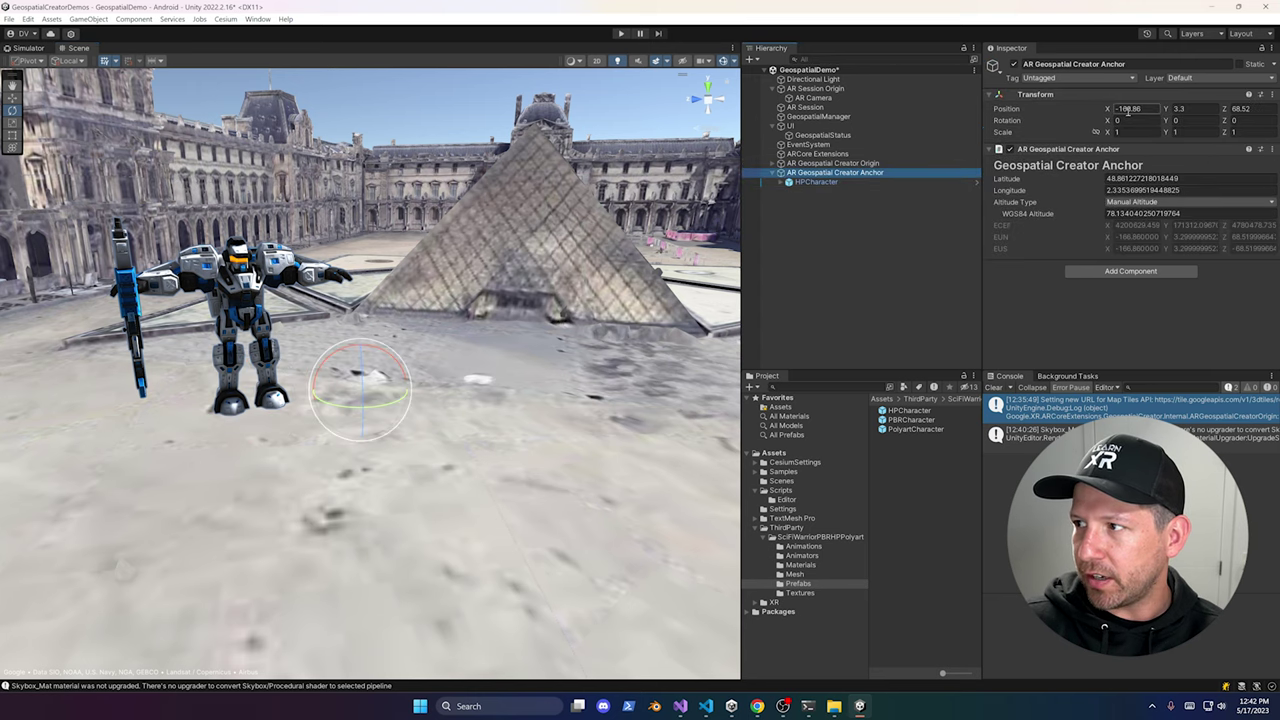
double_click(846, 173)
key("w")
left_click(870, 184)
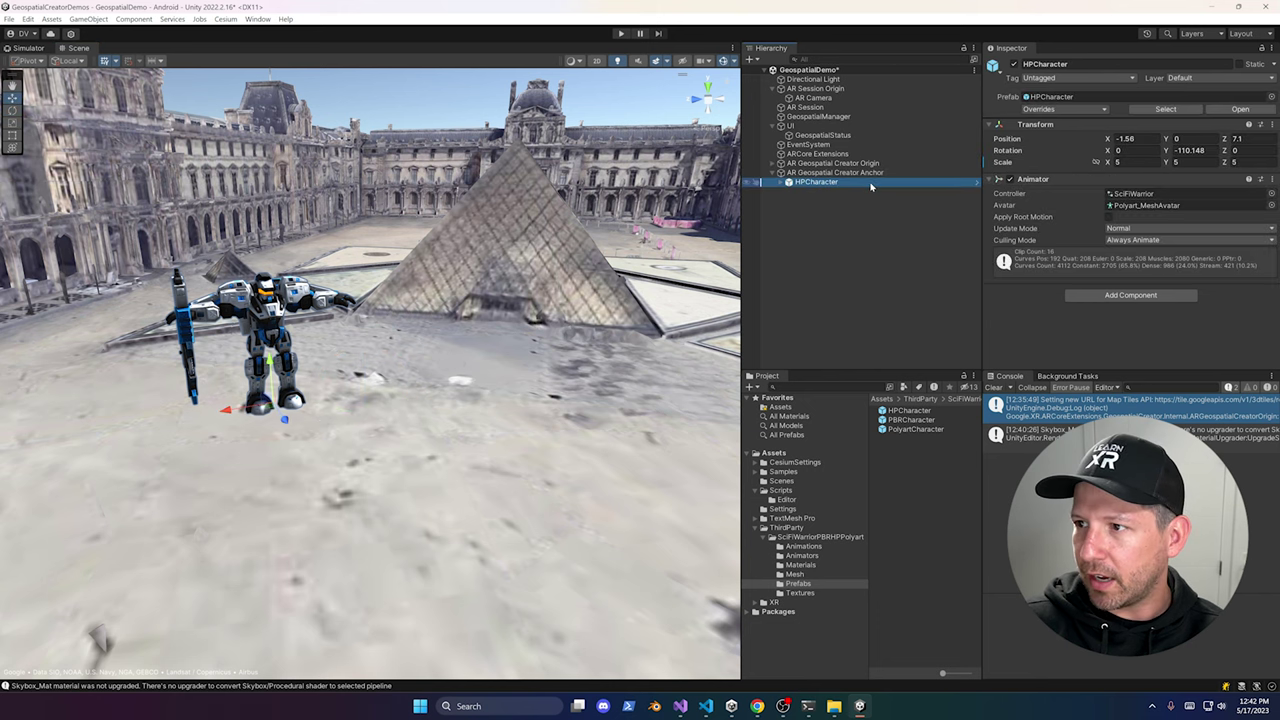
left_click(1142, 139)
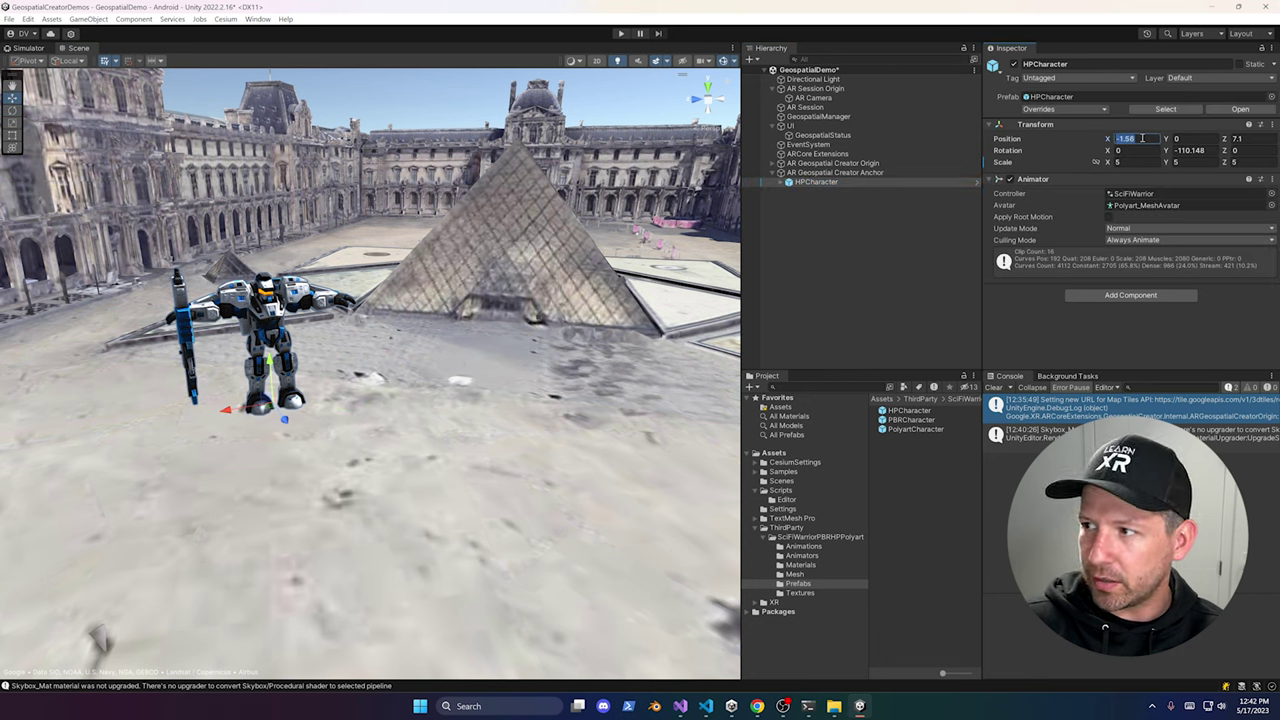
type("0")
key("Tab")
key("Tab")
type("0")
Step: Move the AR Geospatial Creator Anchor along Z to 77.48
left_click(921, 172)
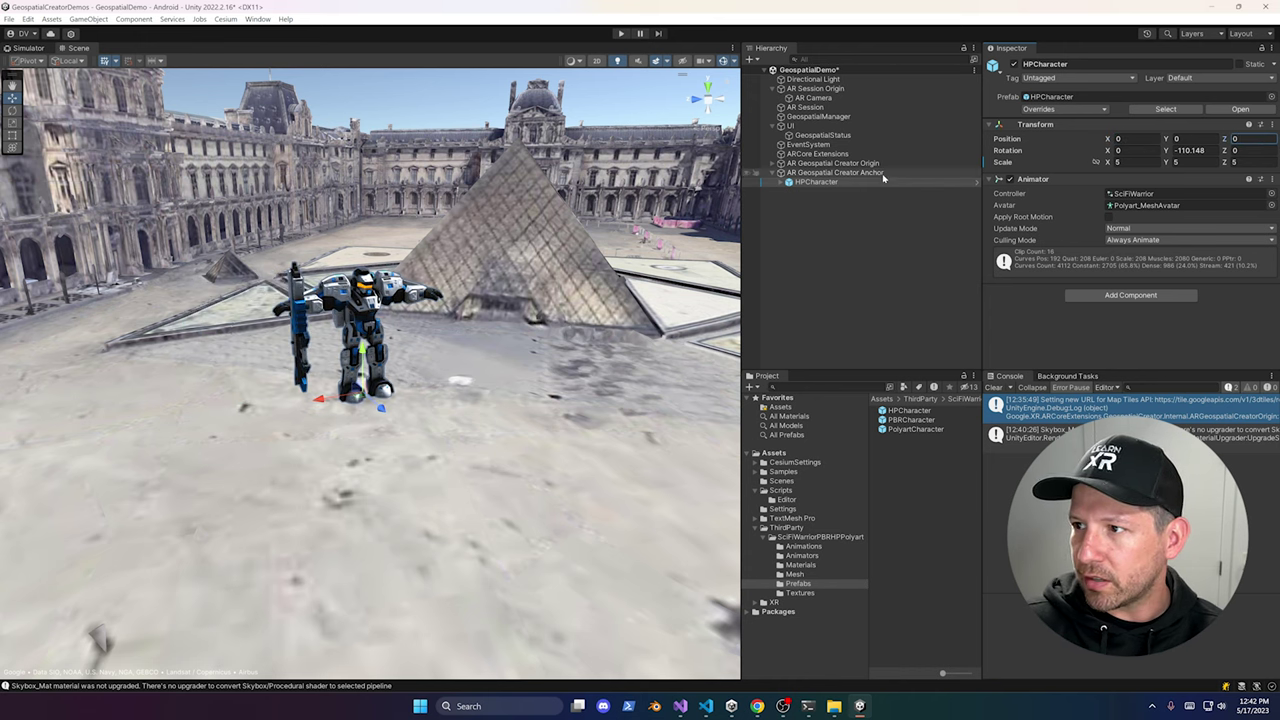
mouse_move(313, 393)
left_mouse_down()
mouse_move(200, 396)
mouse_move(300, 395)
left_mouse_up()
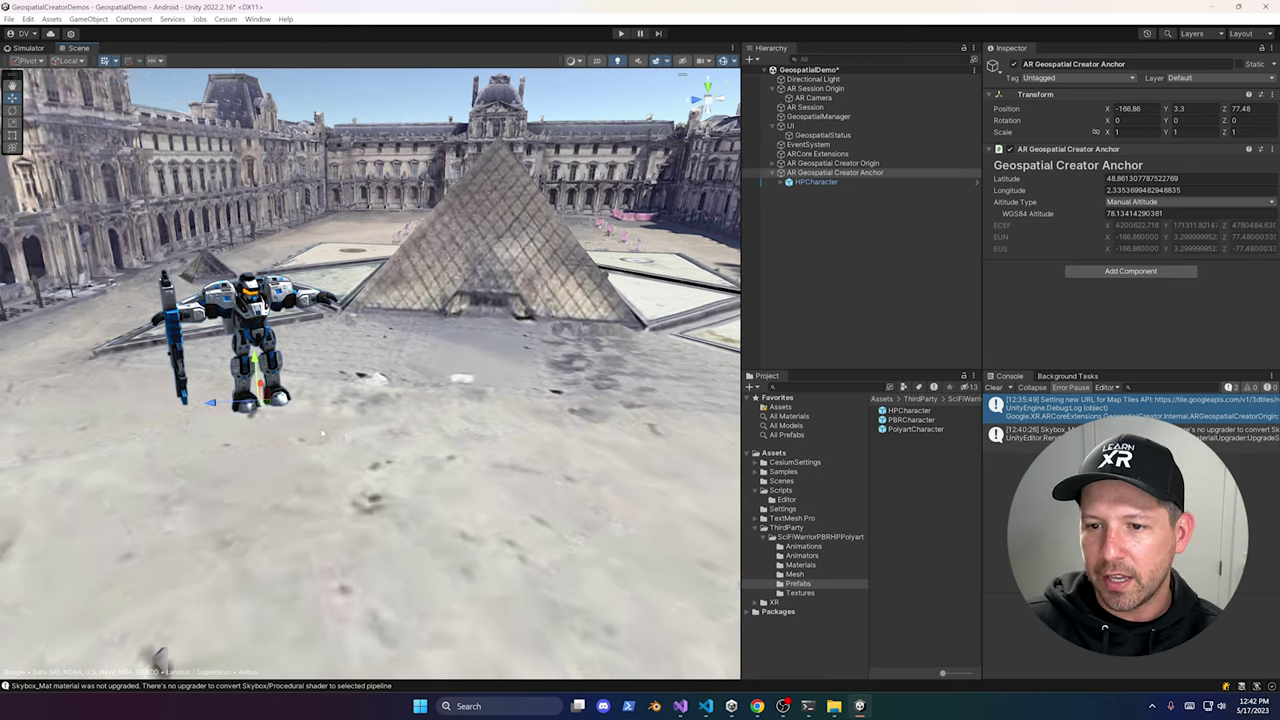
left_click_drag(328, 438, 304, 428, "alt")
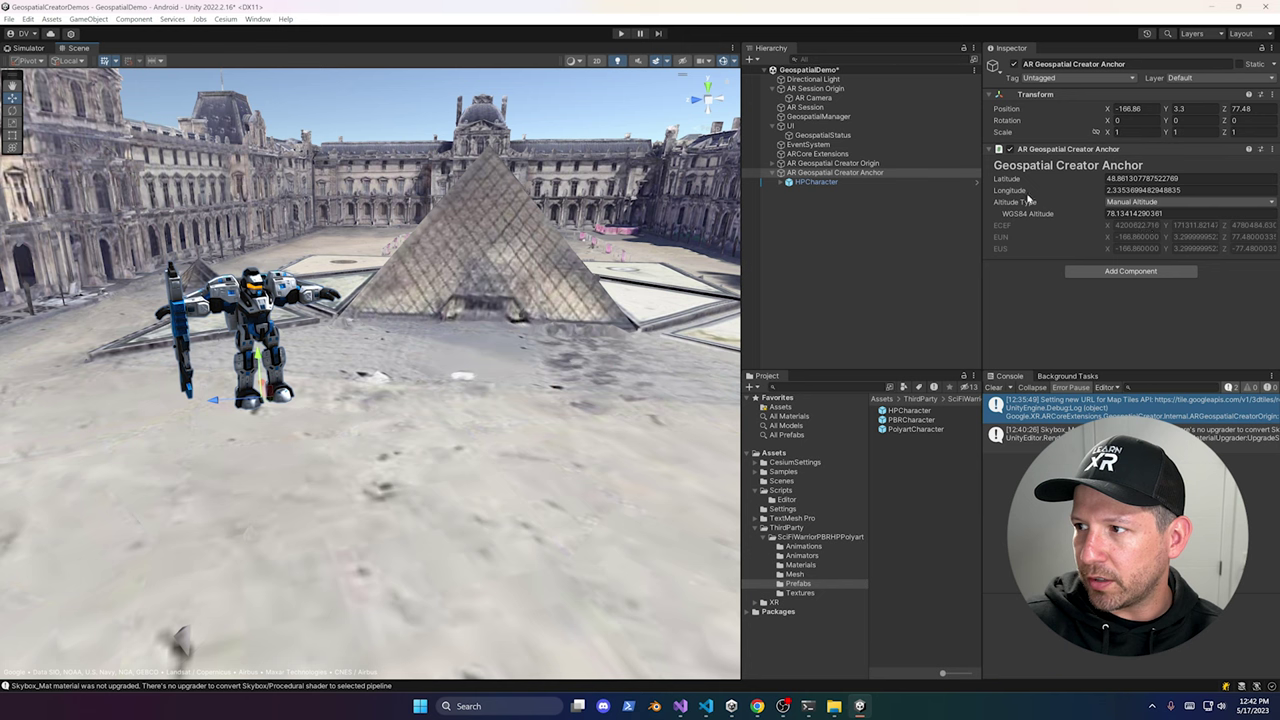
Step: Review the altitude types, keep Manual Altitude, and check HPCharacter's Transform values
left_click(1138, 203)
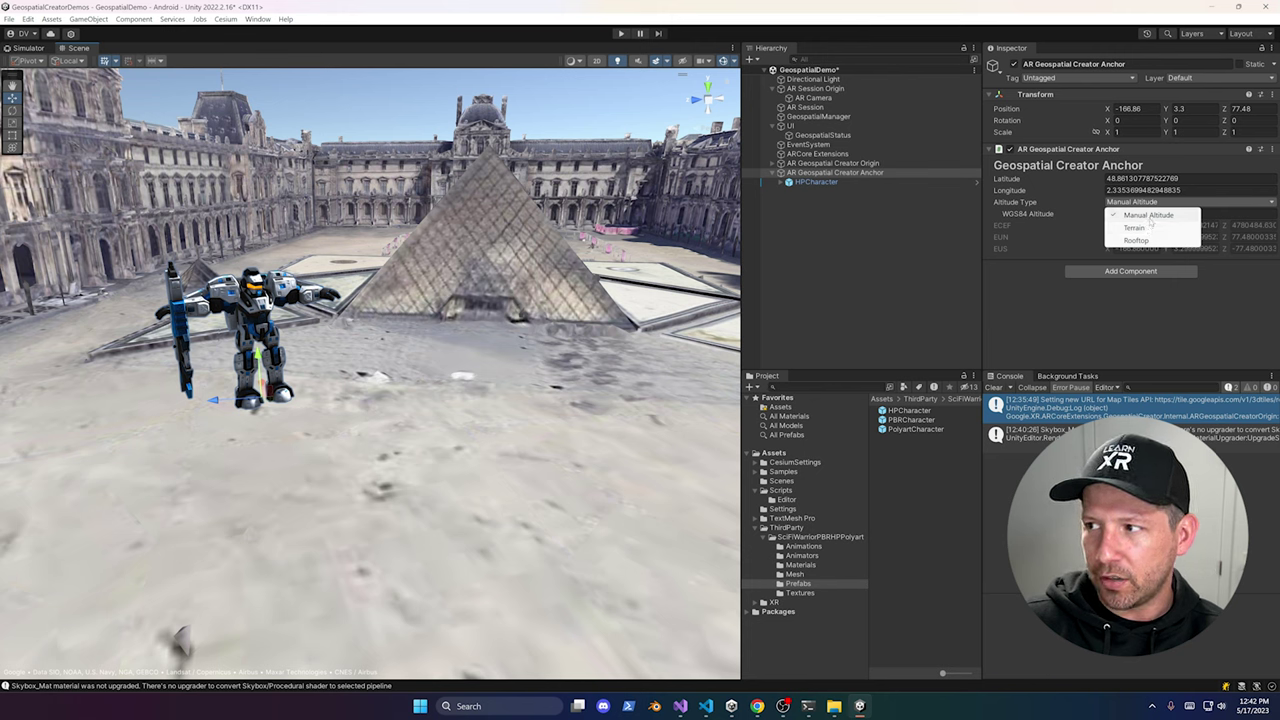
left_click(860, 177)
left_click(860, 181)
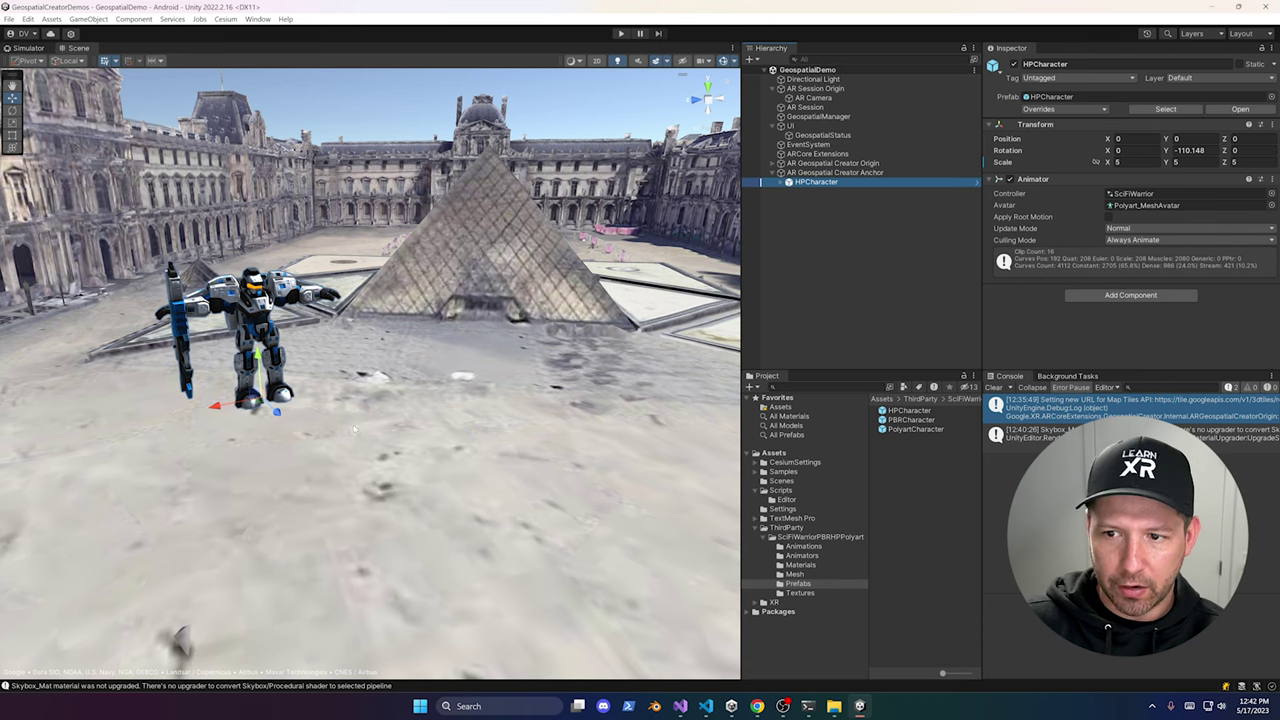
scroll(430, 404, "down", 2)
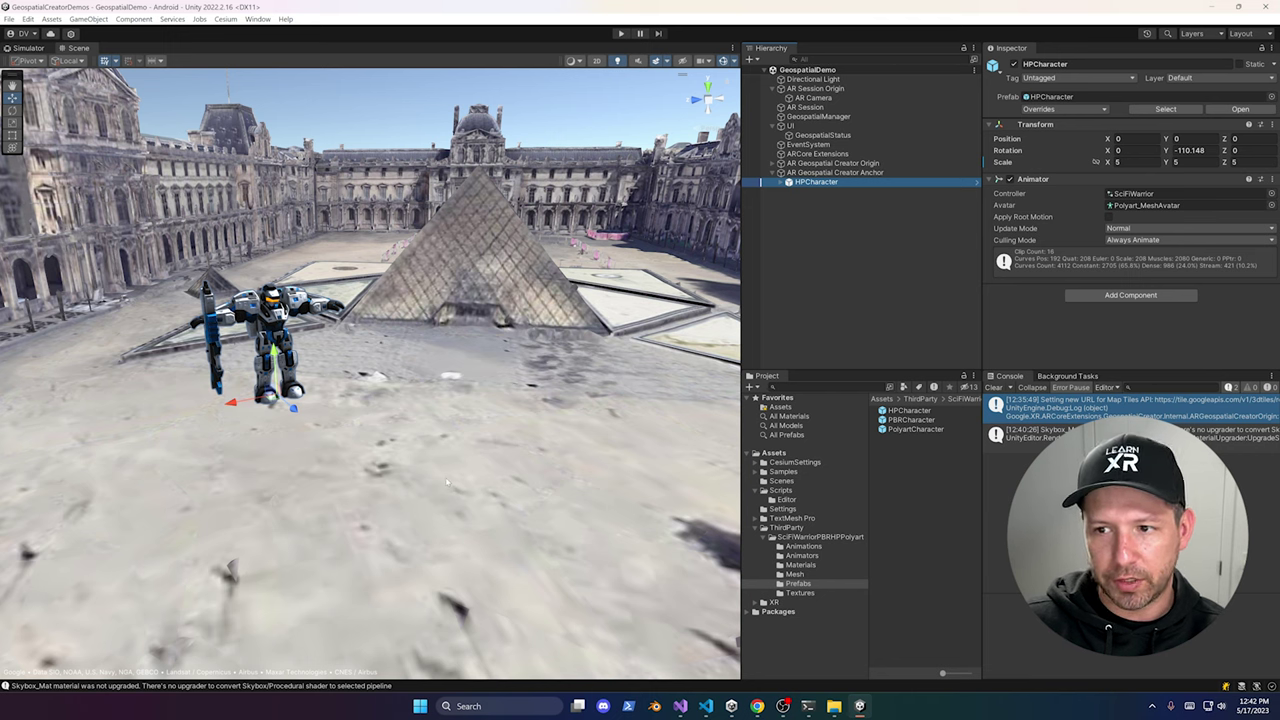
left_click(818, 174)
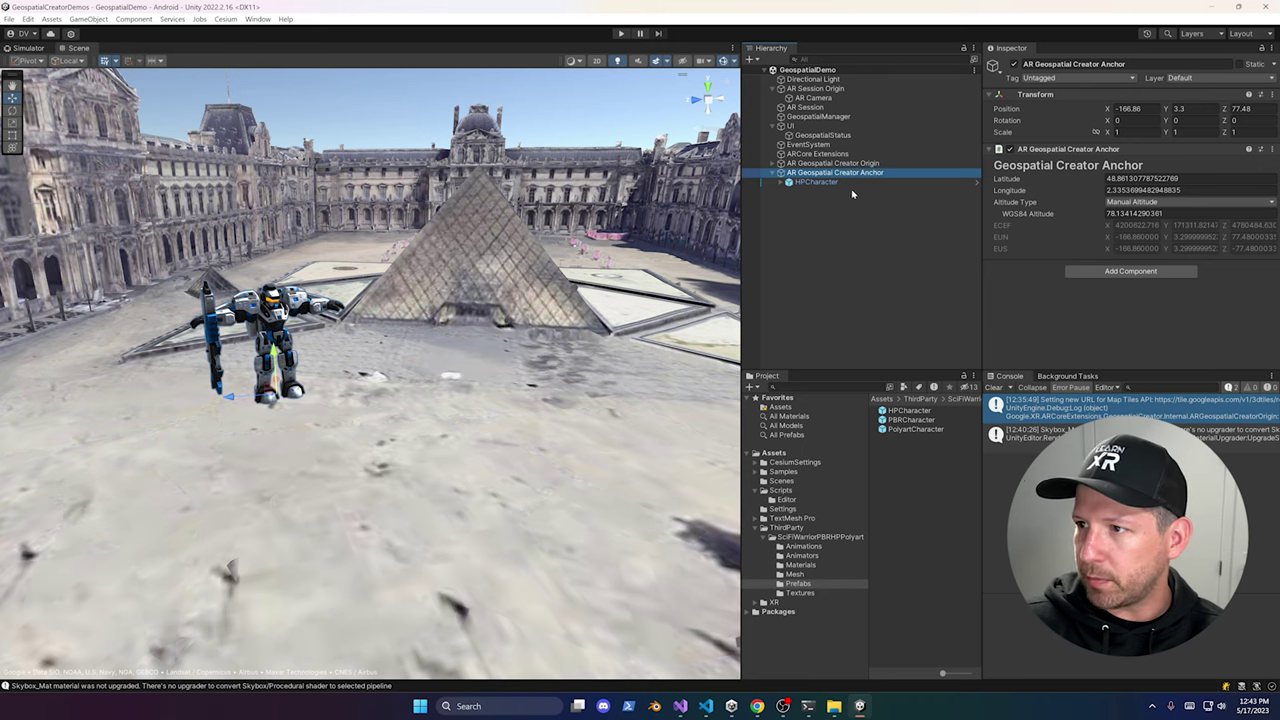
Step: Assign ARCore Extensions to GeospatialManager's Arcore Extensions field and open its script in Visual Studio
left_click(836, 155)
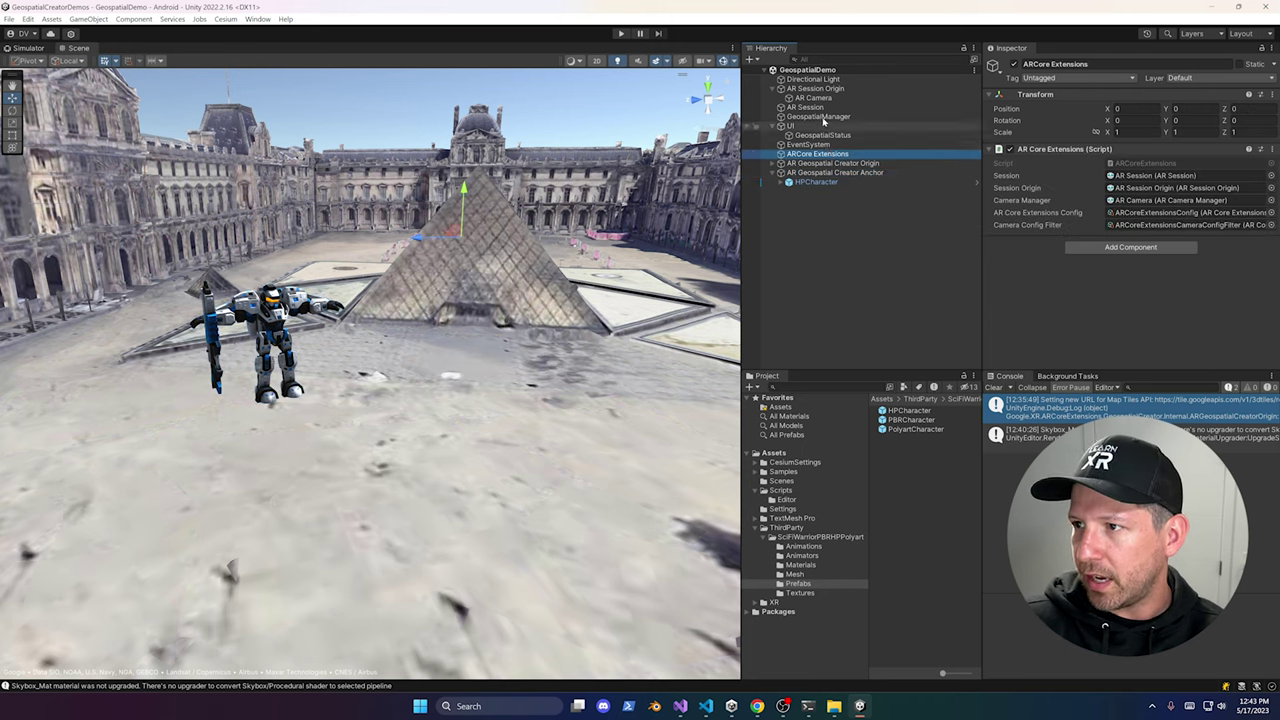
left_click(822, 117)
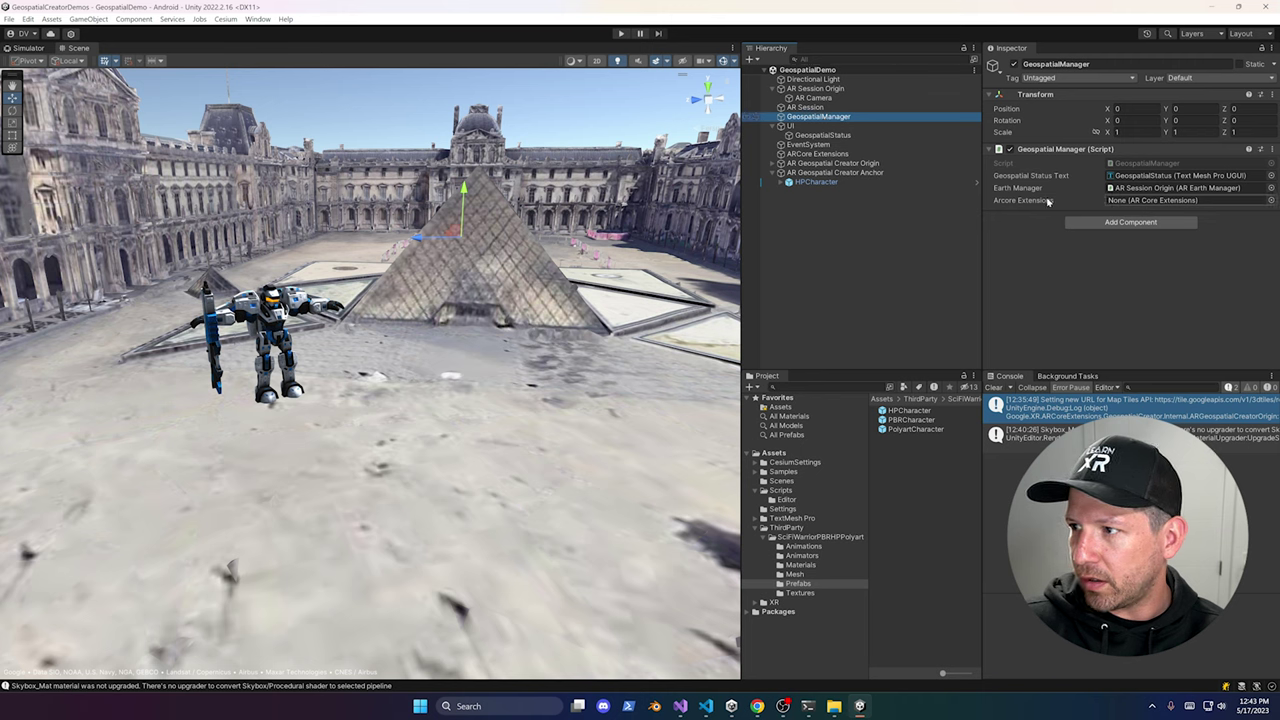
left_click_drag(828, 157, 1137, 203)
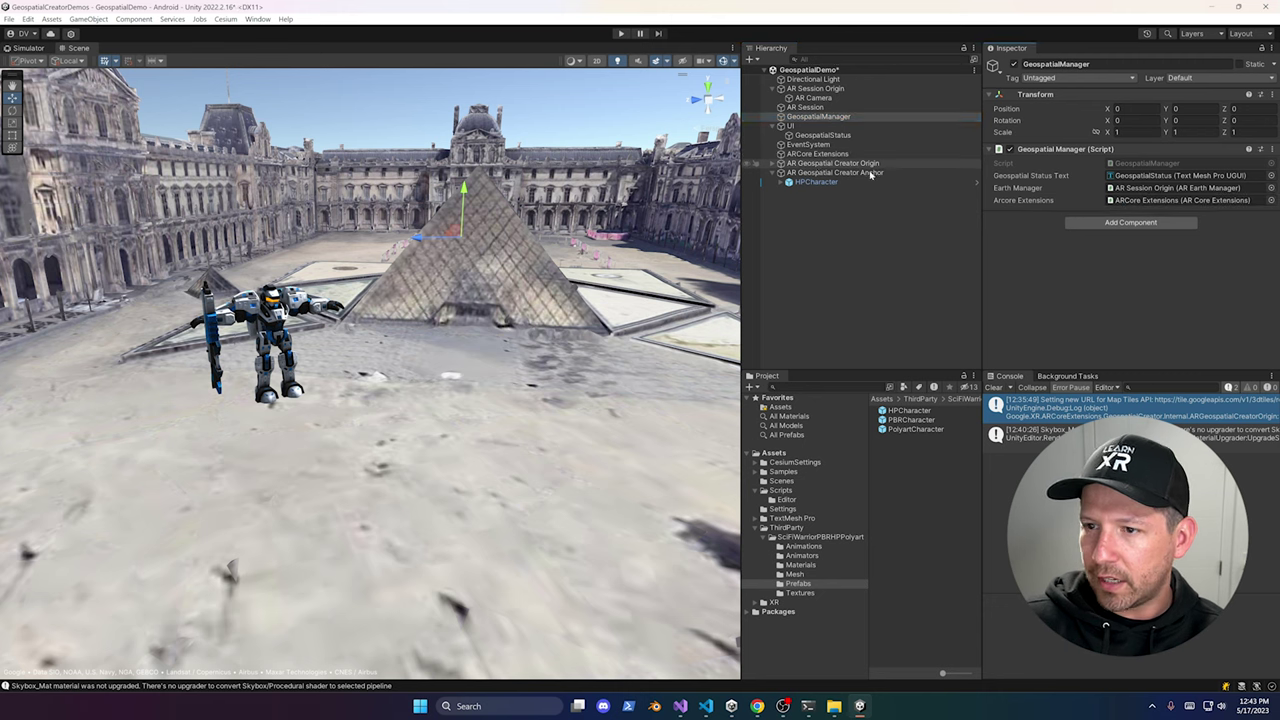
left_click(1145, 163)
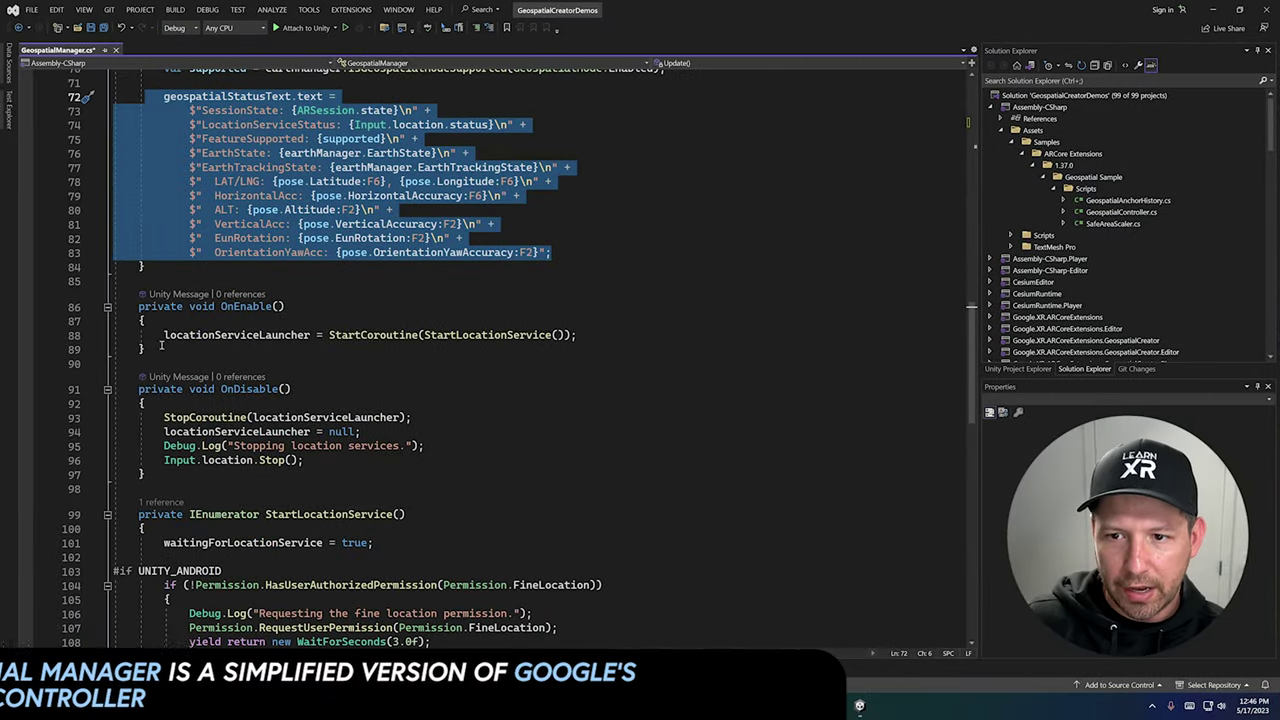
Step: Review the StartLocationService call and Android location-permission block in GeospatialManager.cs
left_click_drag(158, 335, 576, 335)
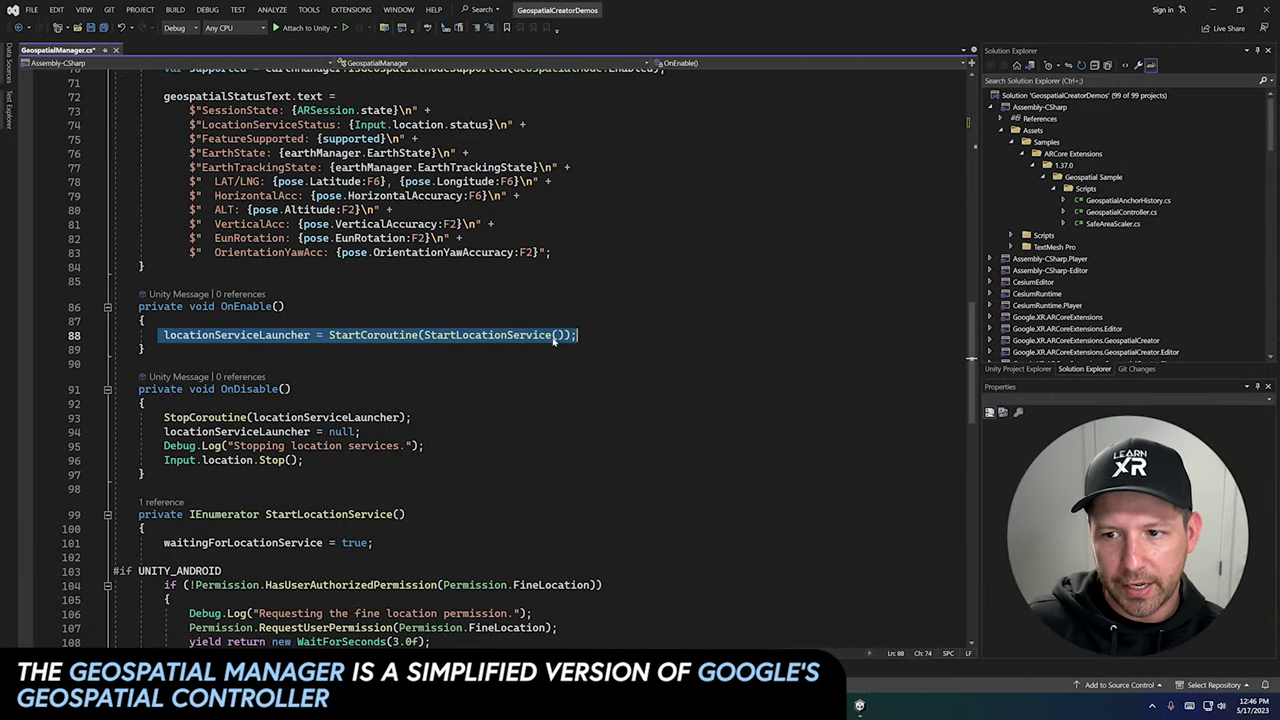
double_click(515, 335)
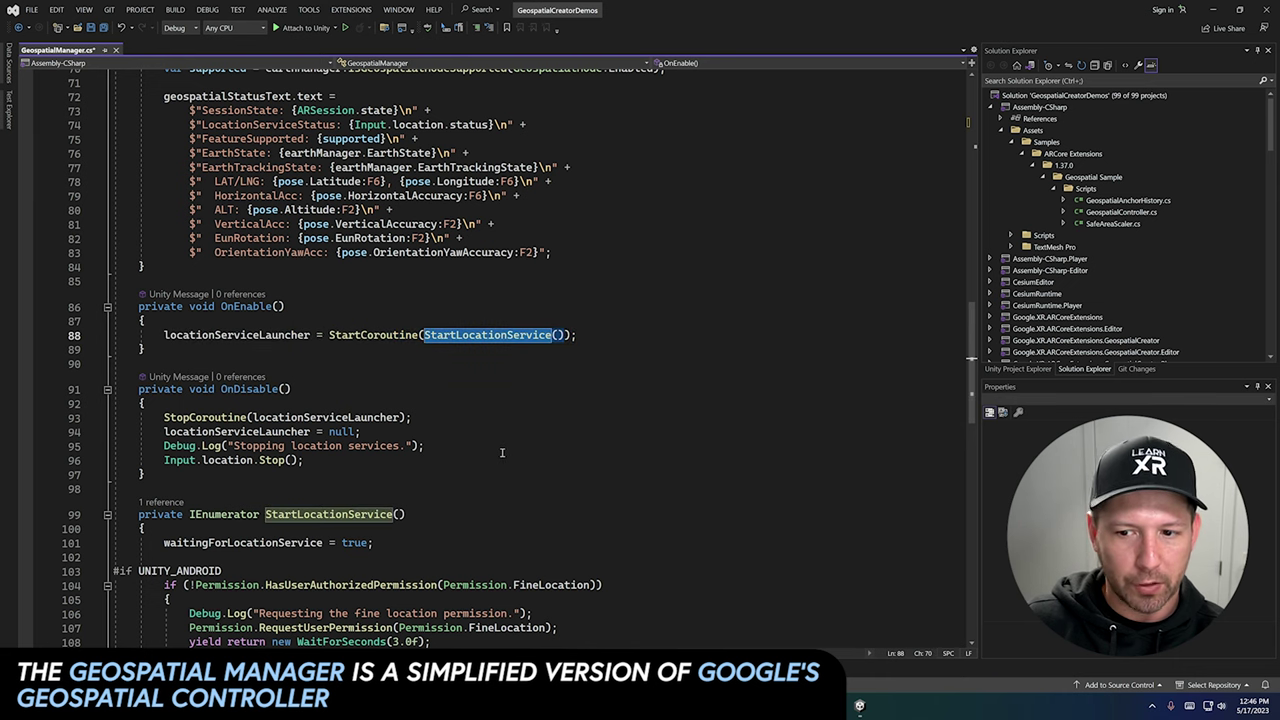
scroll(505, 452, "down", 3)
scroll(507, 449, "down", 3)
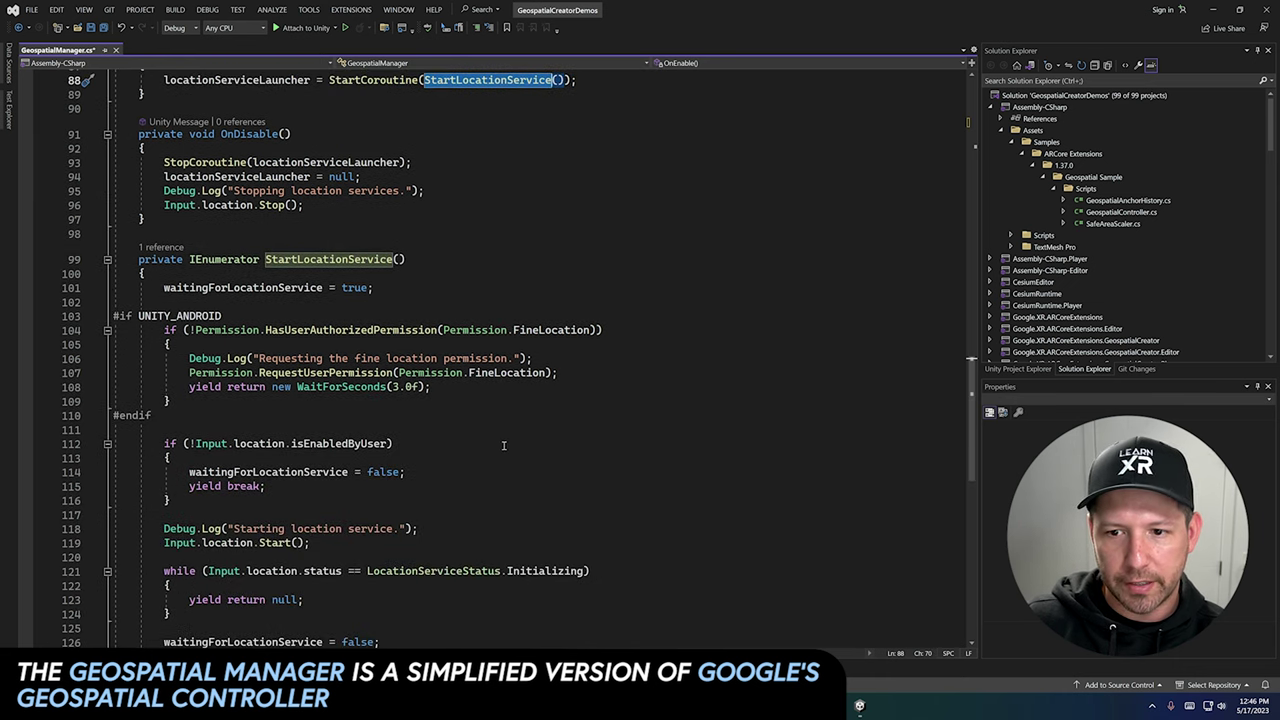
left_click_drag(114, 315, 187, 416)
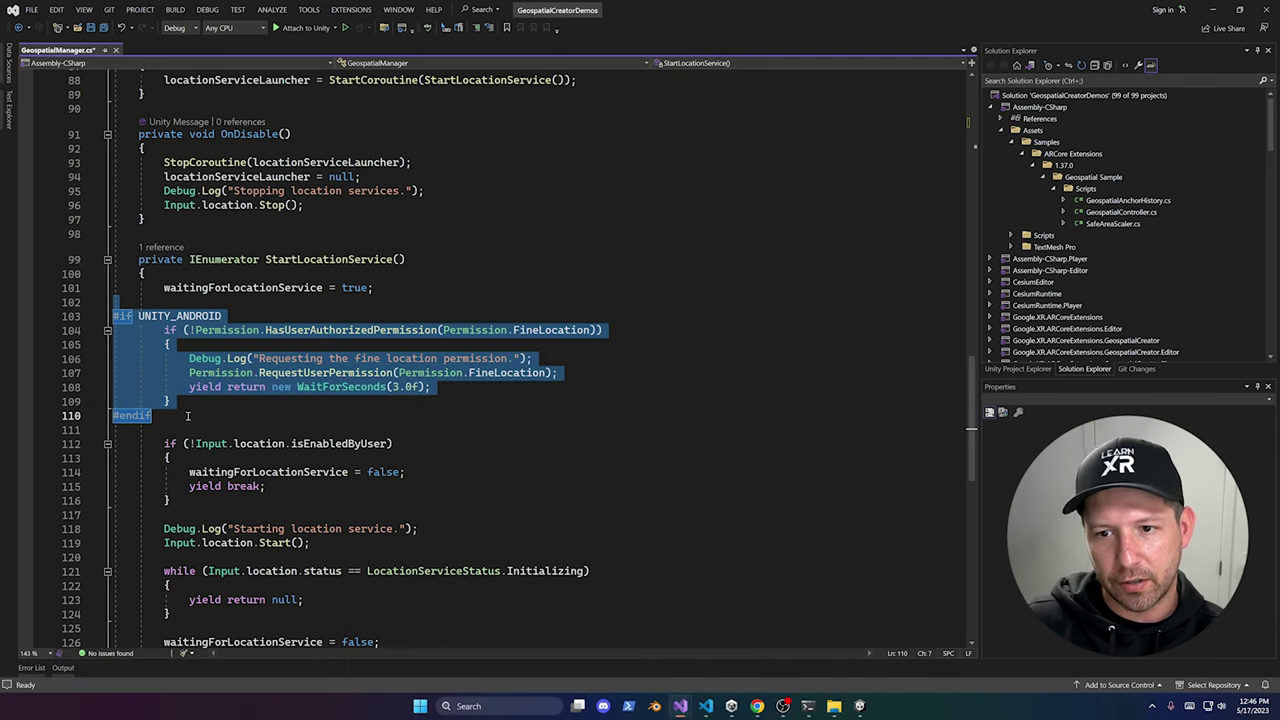
left_click_drag(190, 414, 100, 305)
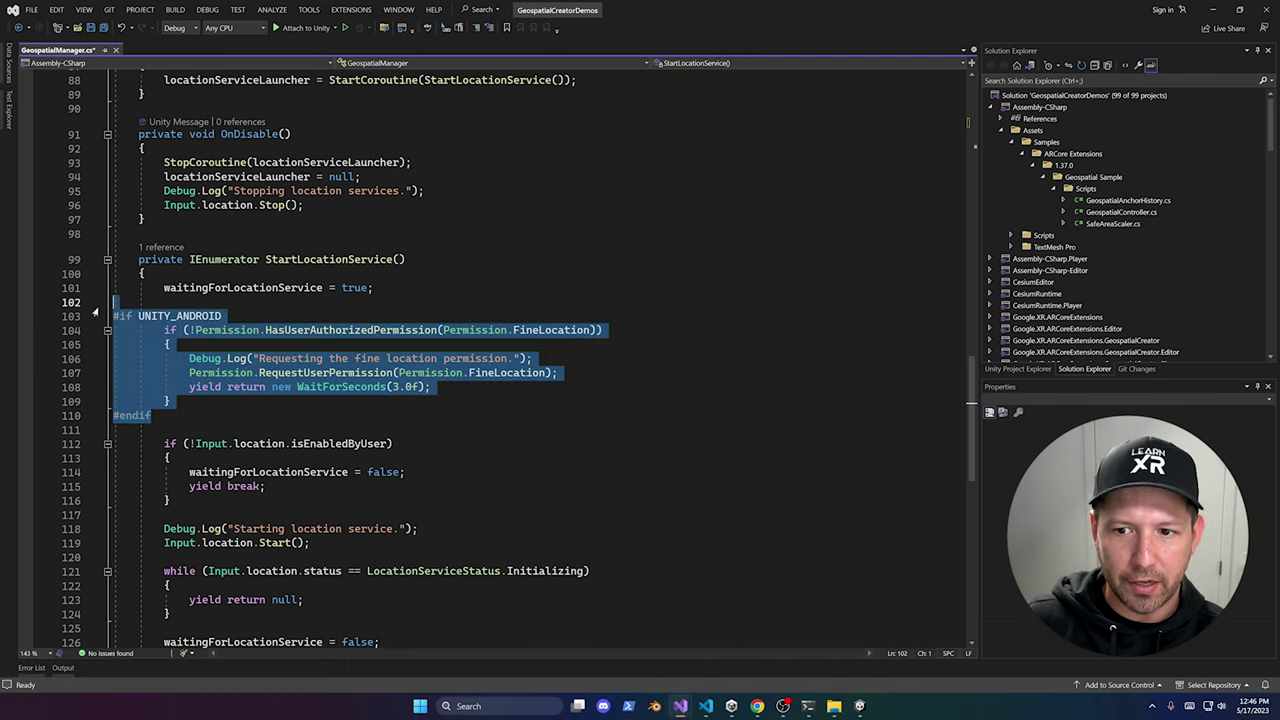
left_click(238, 372)
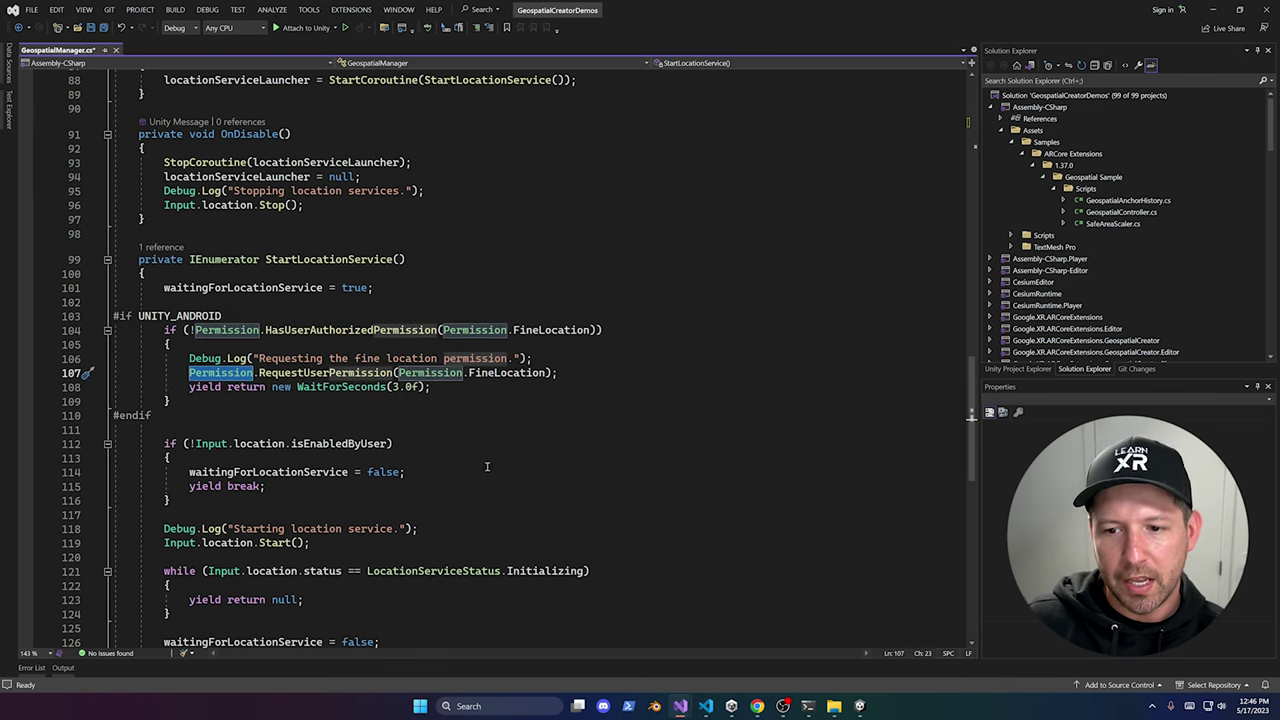
Step: Check the Input location references, then open the GeospatialController.cs sample script
scroll(495, 470, "down", 3)
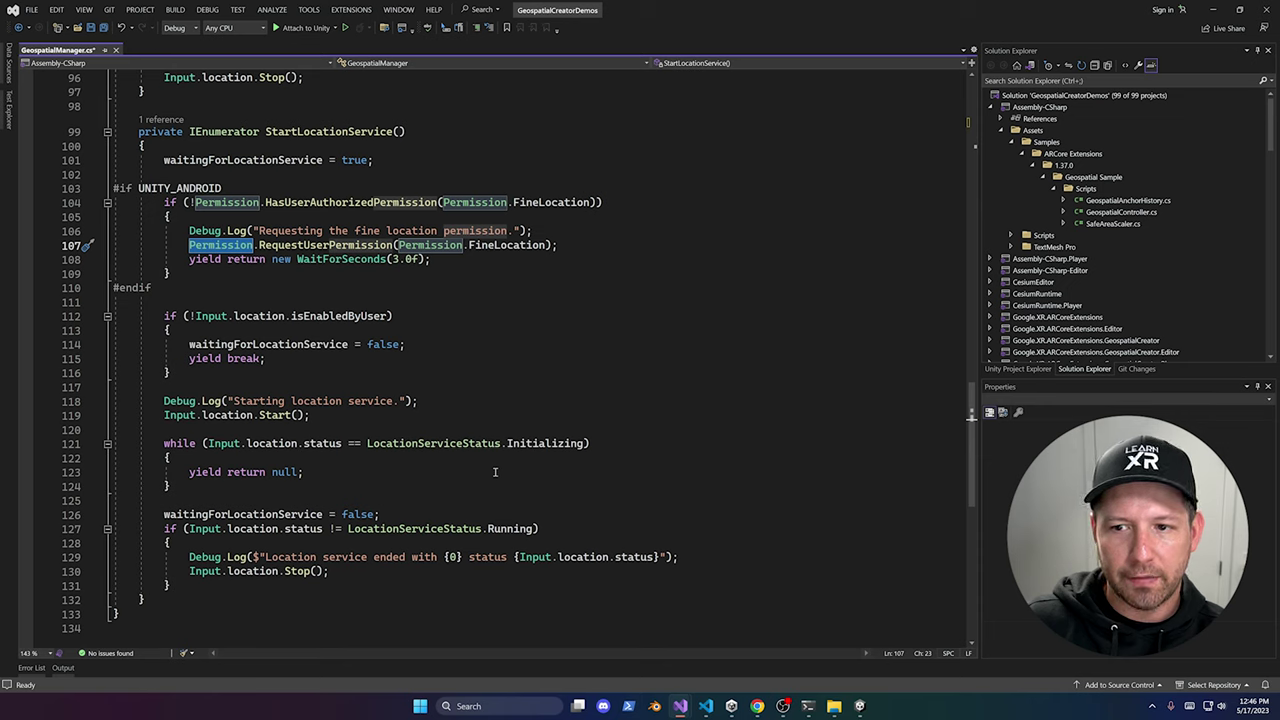
left_click(203, 316)
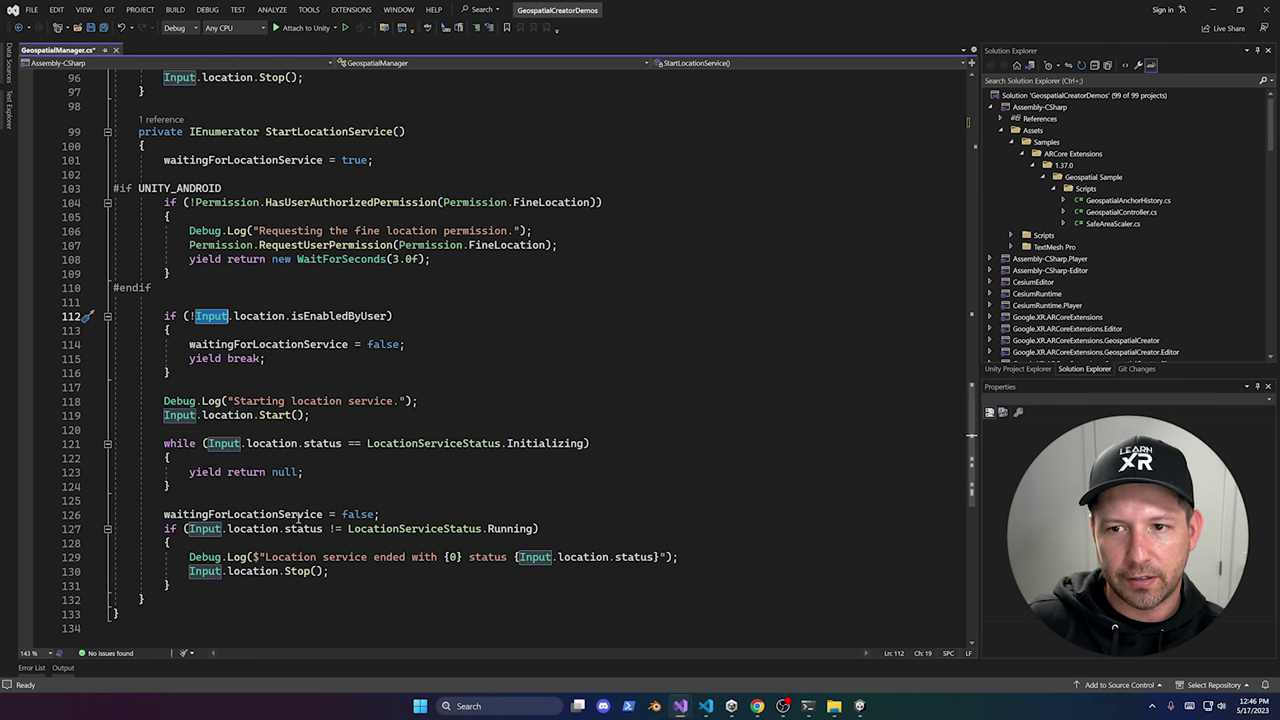
scroll(305, 514, "up", 4)
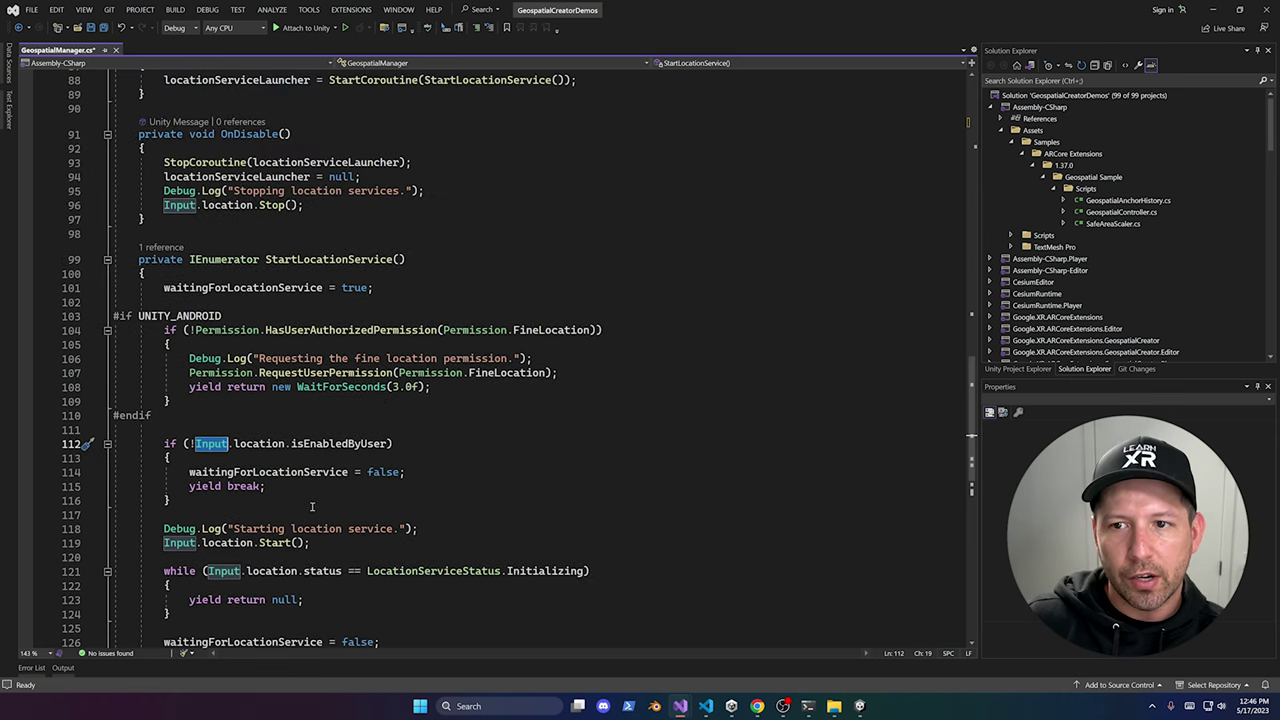
scroll(322, 500, "up", 18)
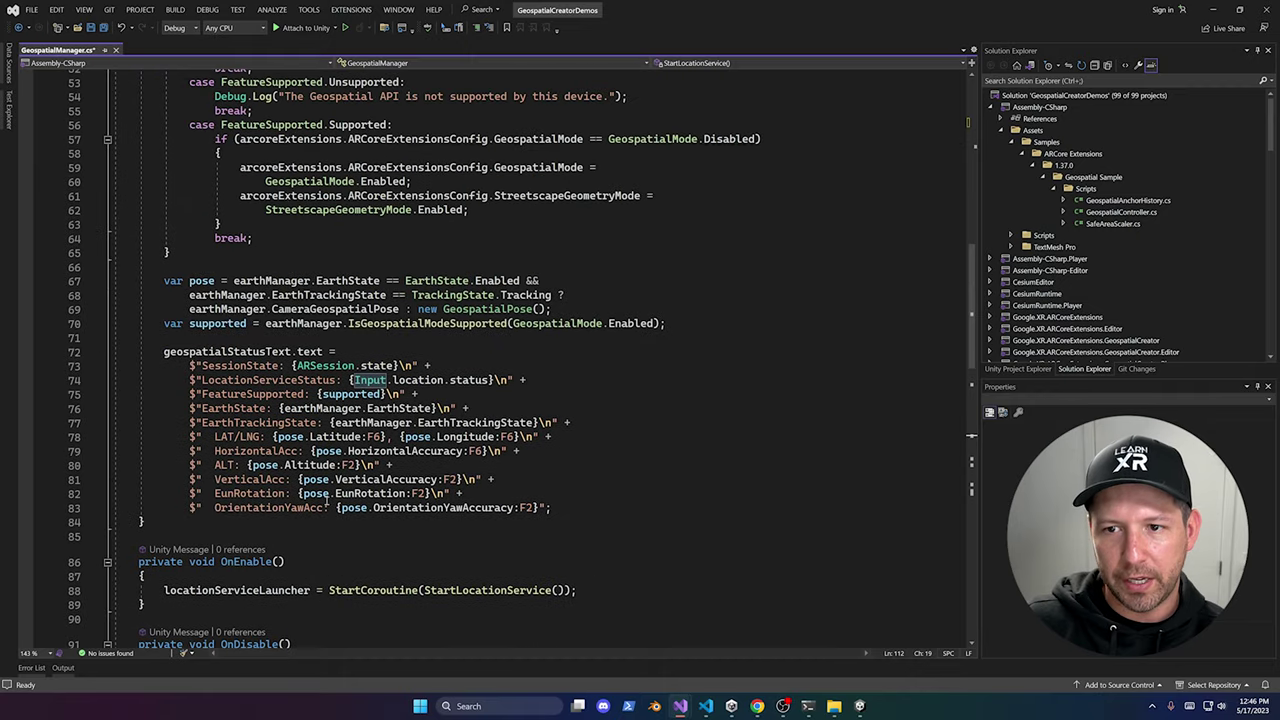
double_click(1112, 213)
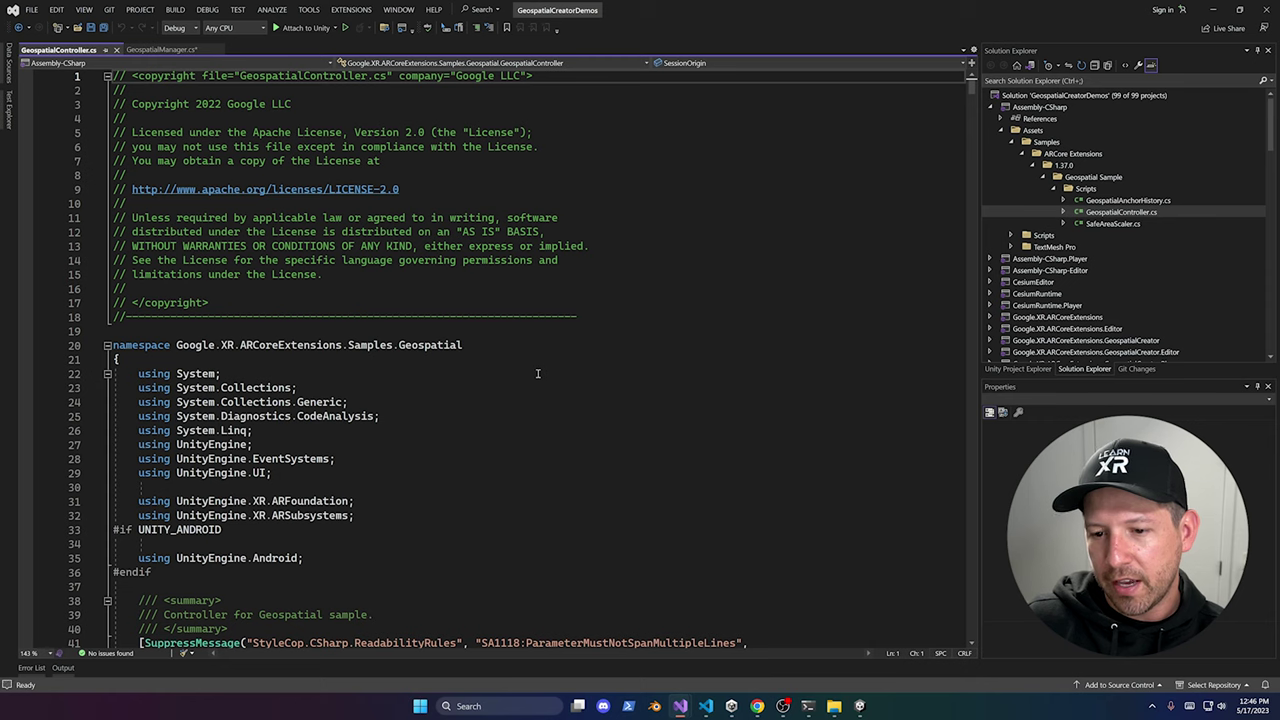
scroll(550, 372, "down", 2)
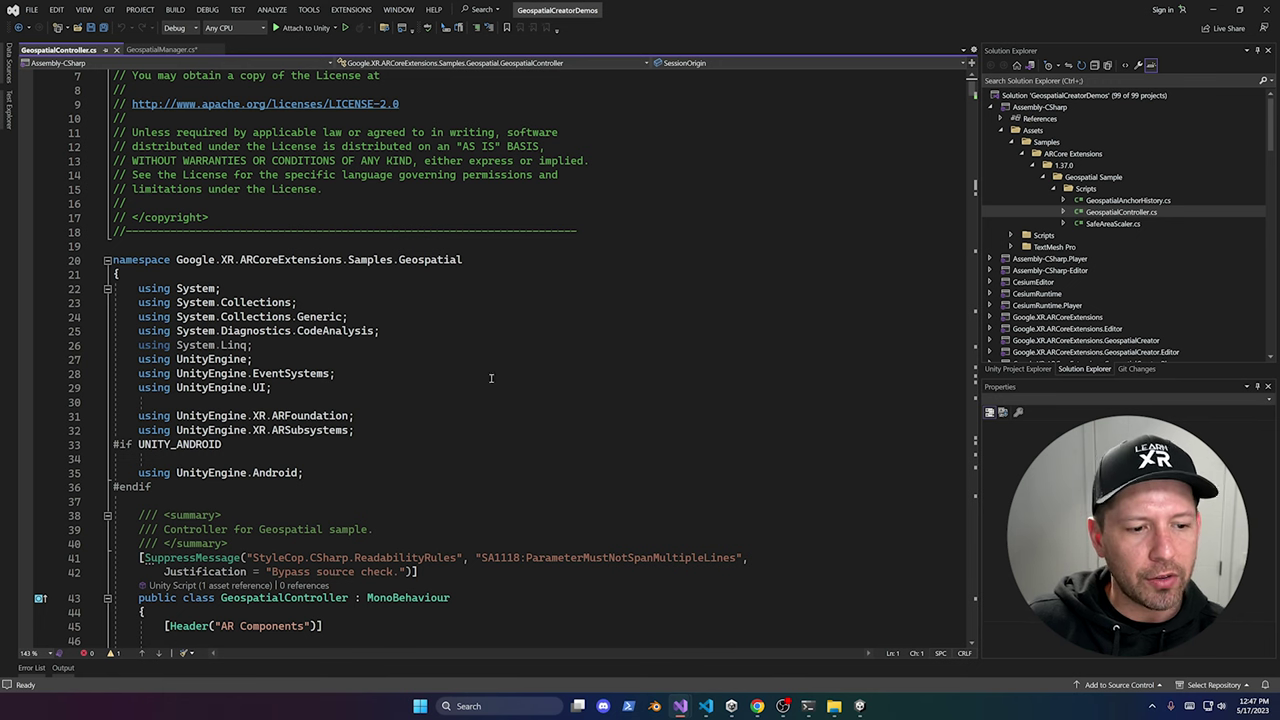
Step: Return to Unity and open Build Settings, showing Android and the GeospatialDemo scene
left_click(1213, 10)
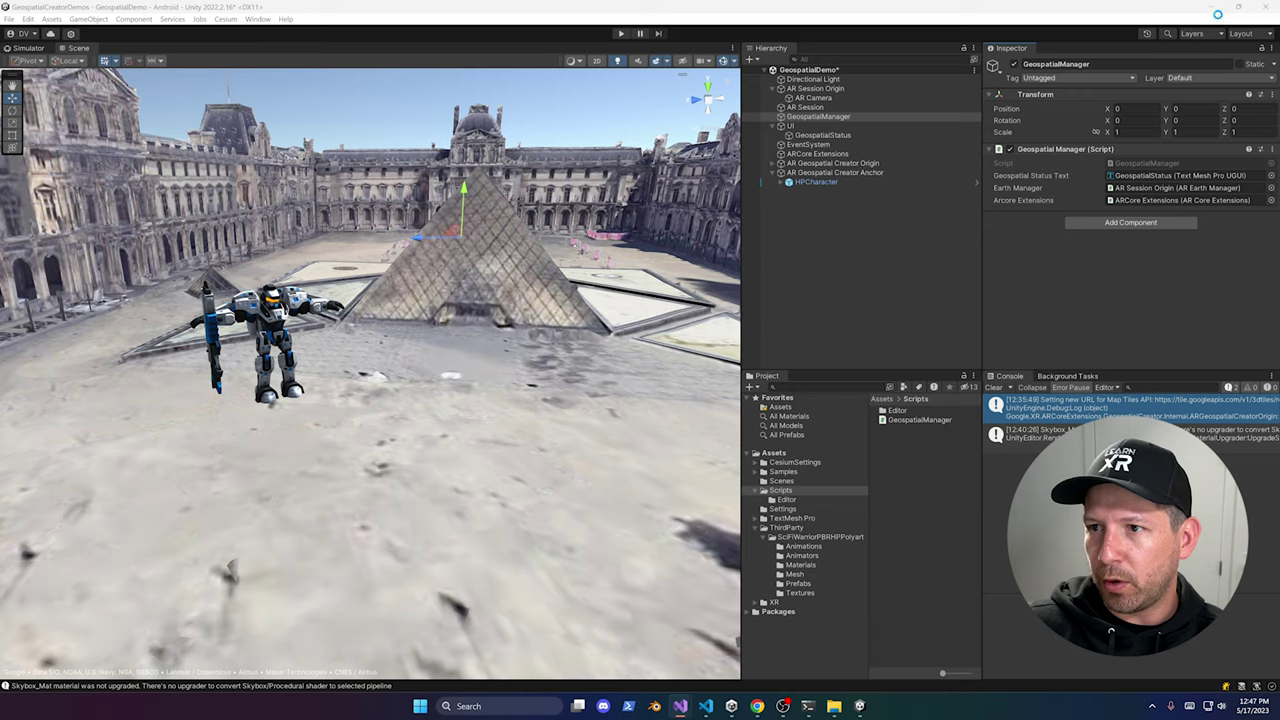
left_click(9, 19)
left_click(40, 154)
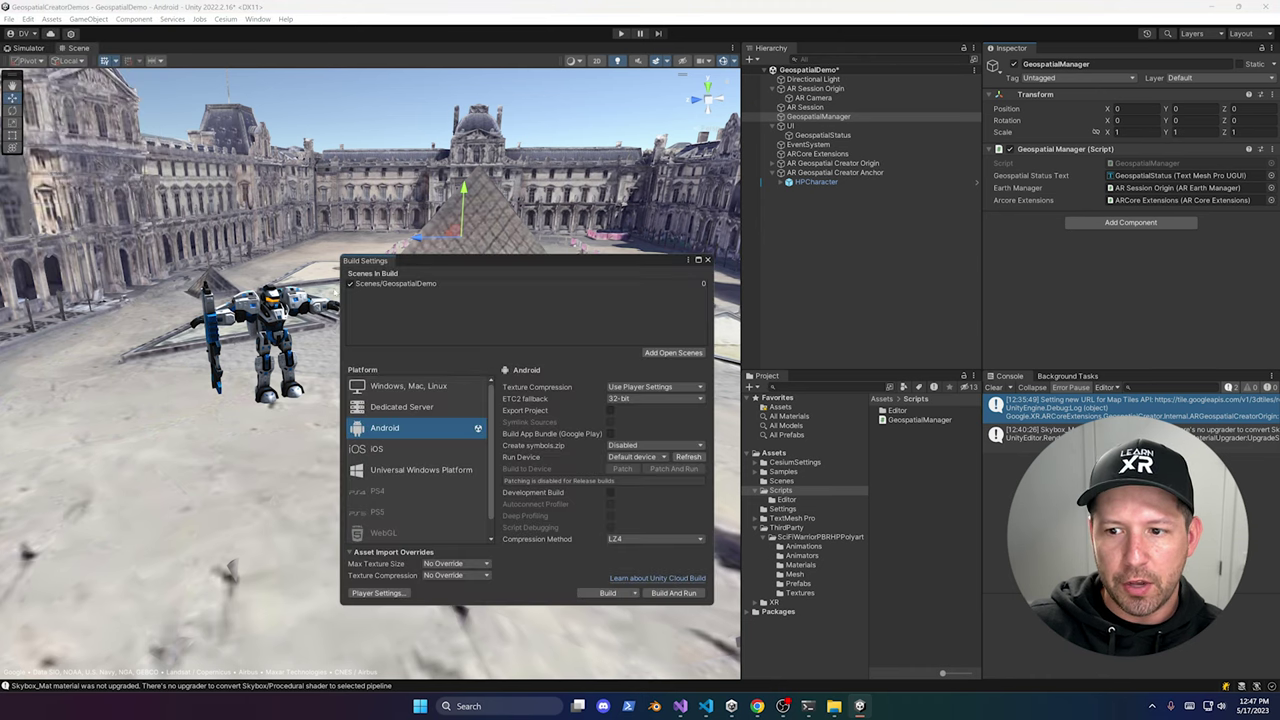
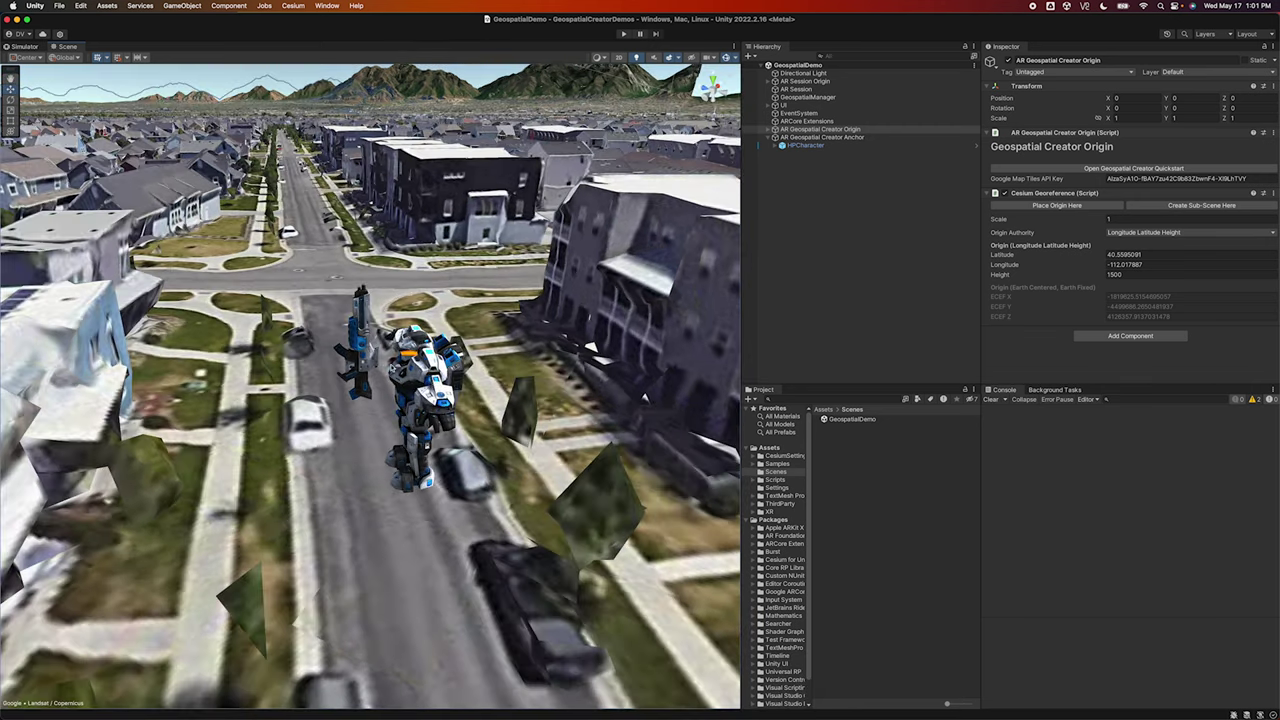
Step: Review the Geospatial Creator Anchor and the HPCharacter robot's transform and animator settings
left_click(822, 137)
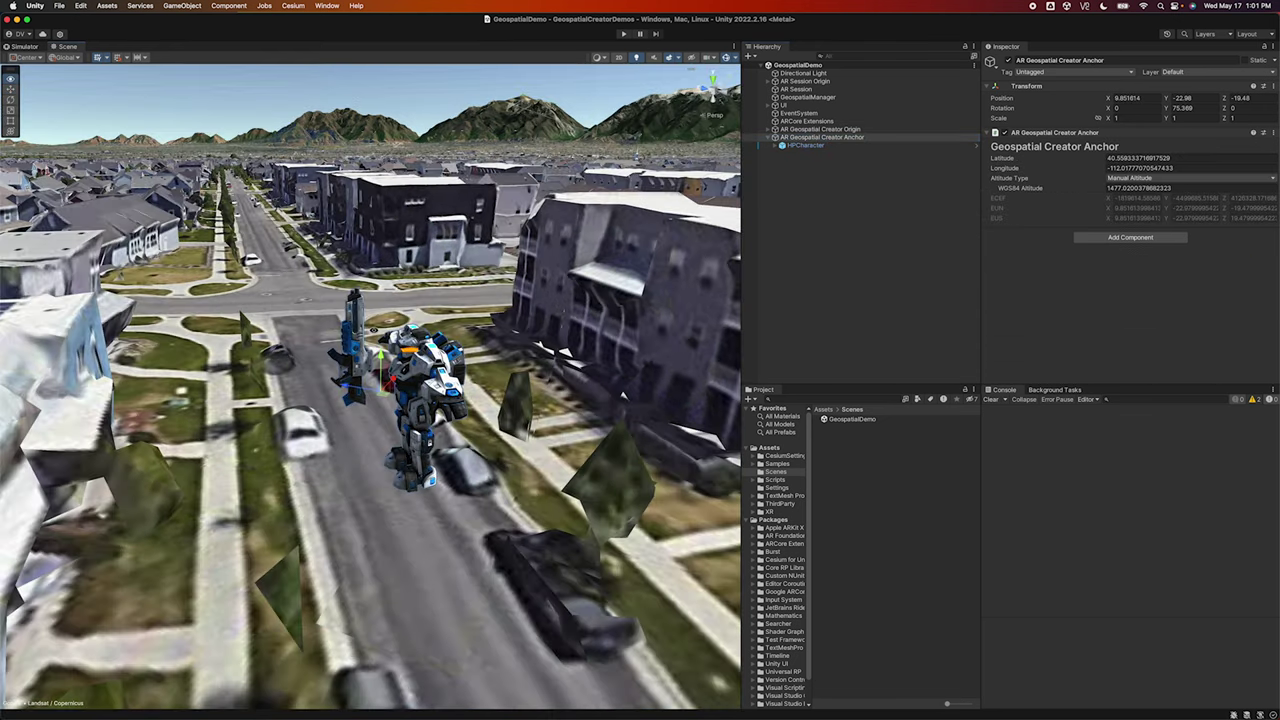
left_click(794, 146)
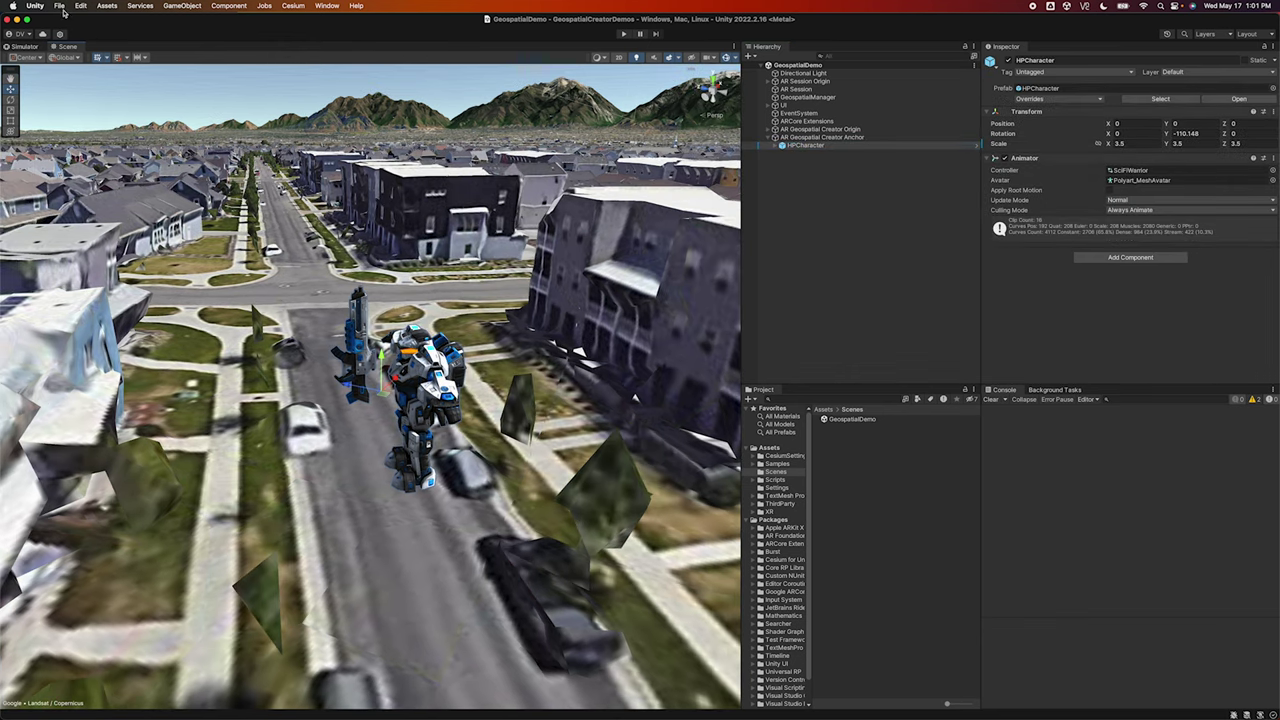
left_click(61, 7)
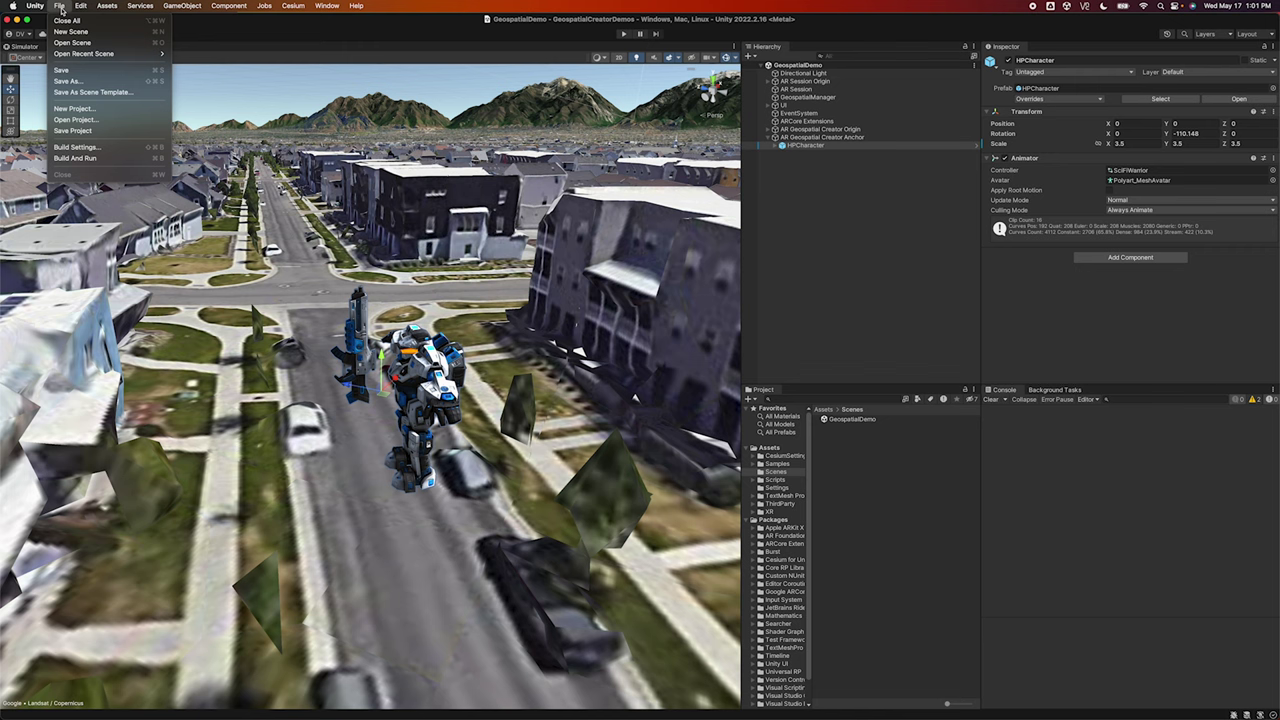
Step: Switch the build platform to iOS, enable Development Build, and start Build And Run
left_click(101, 147)
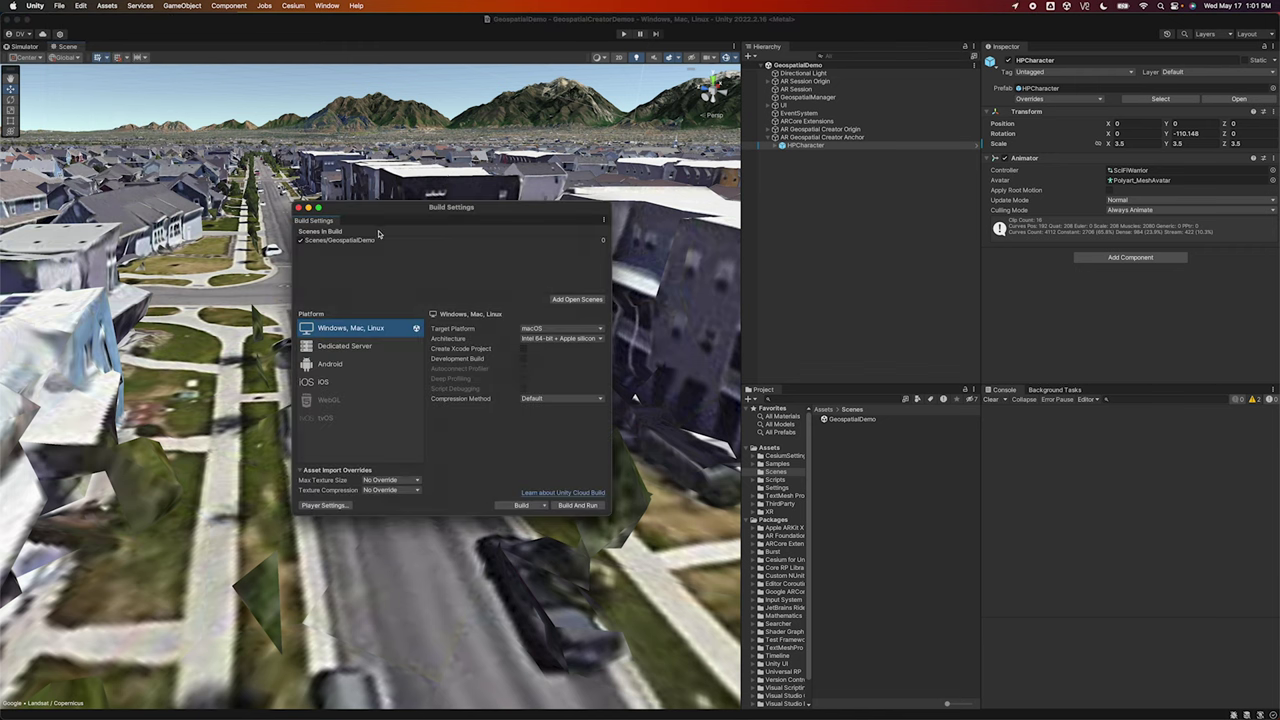
left_click(365, 381)
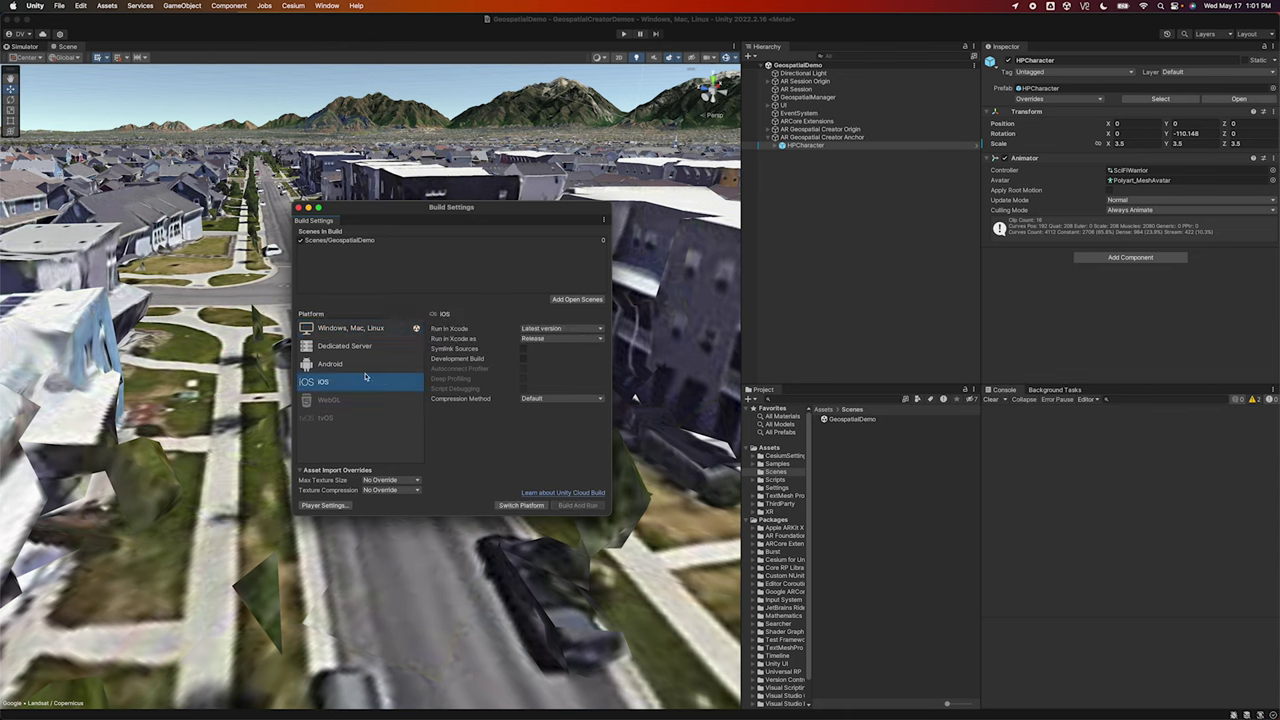
left_click(536, 506)
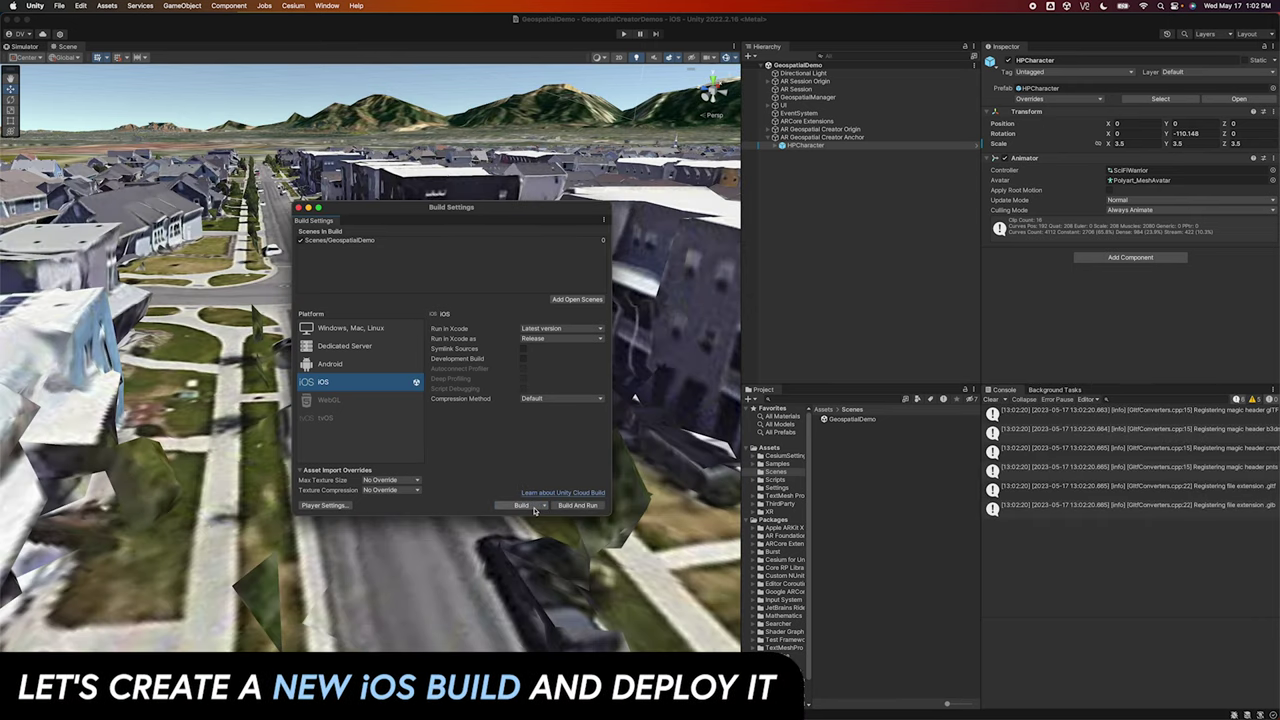
left_click(521, 360)
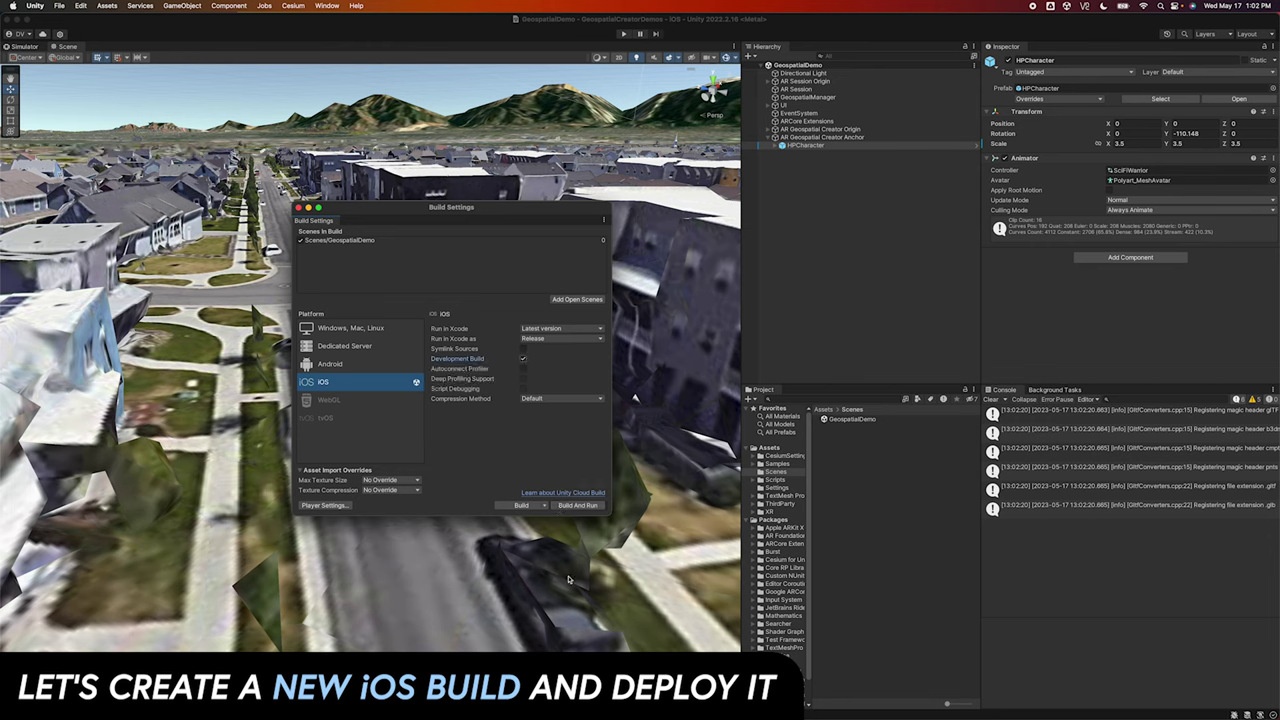
left_click(584, 504)
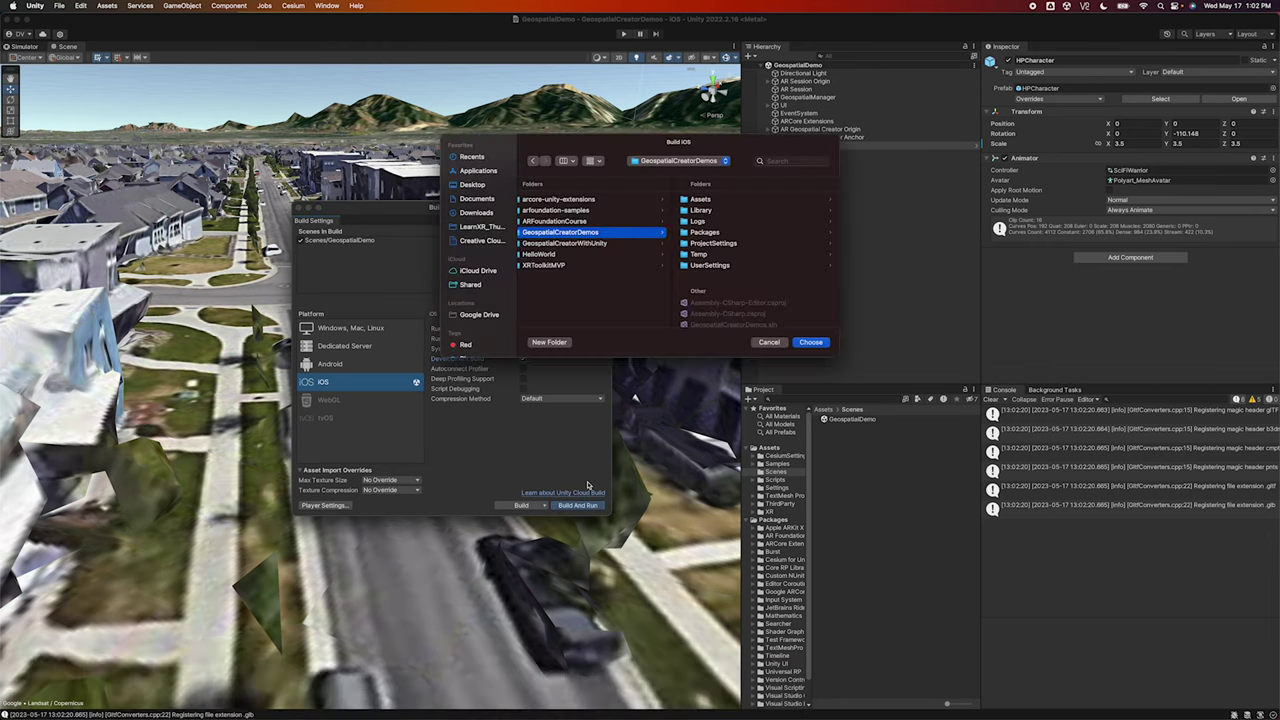
Step: Build into the Desktop's BuildGeo folder, replacing the existing build there
left_click(477, 188)
left_click(552, 199)
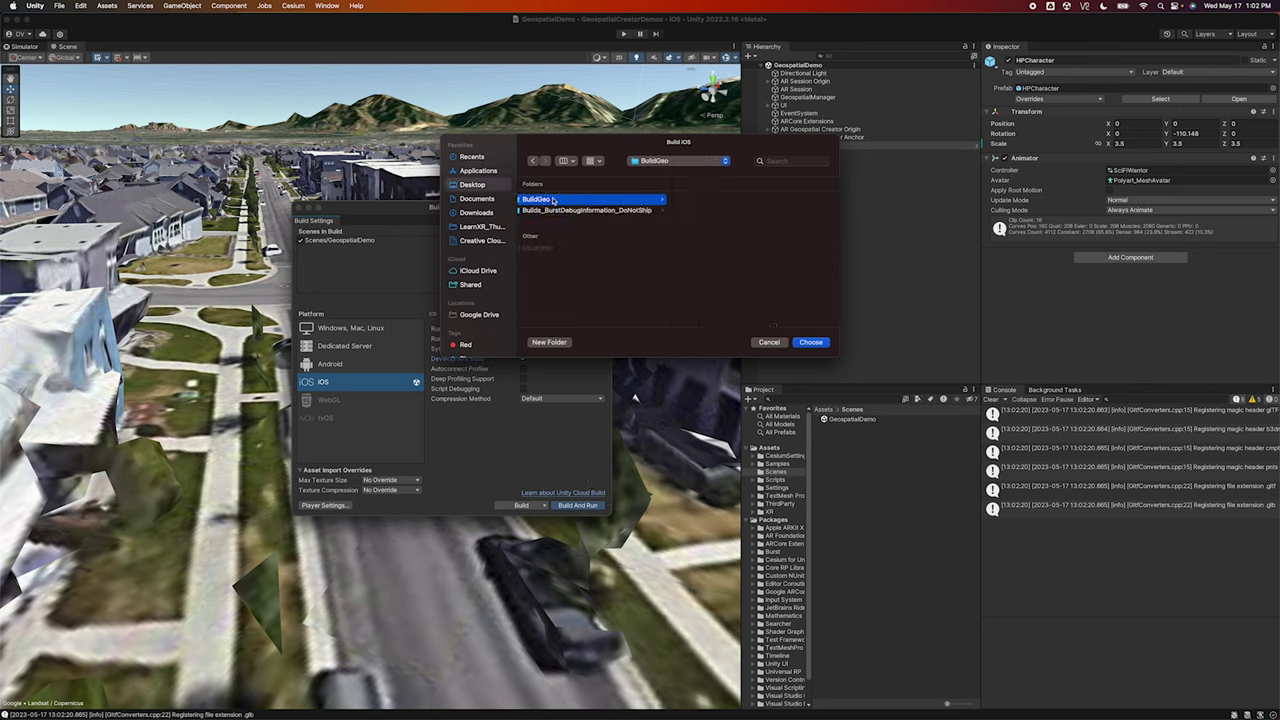
left_click(809, 343)
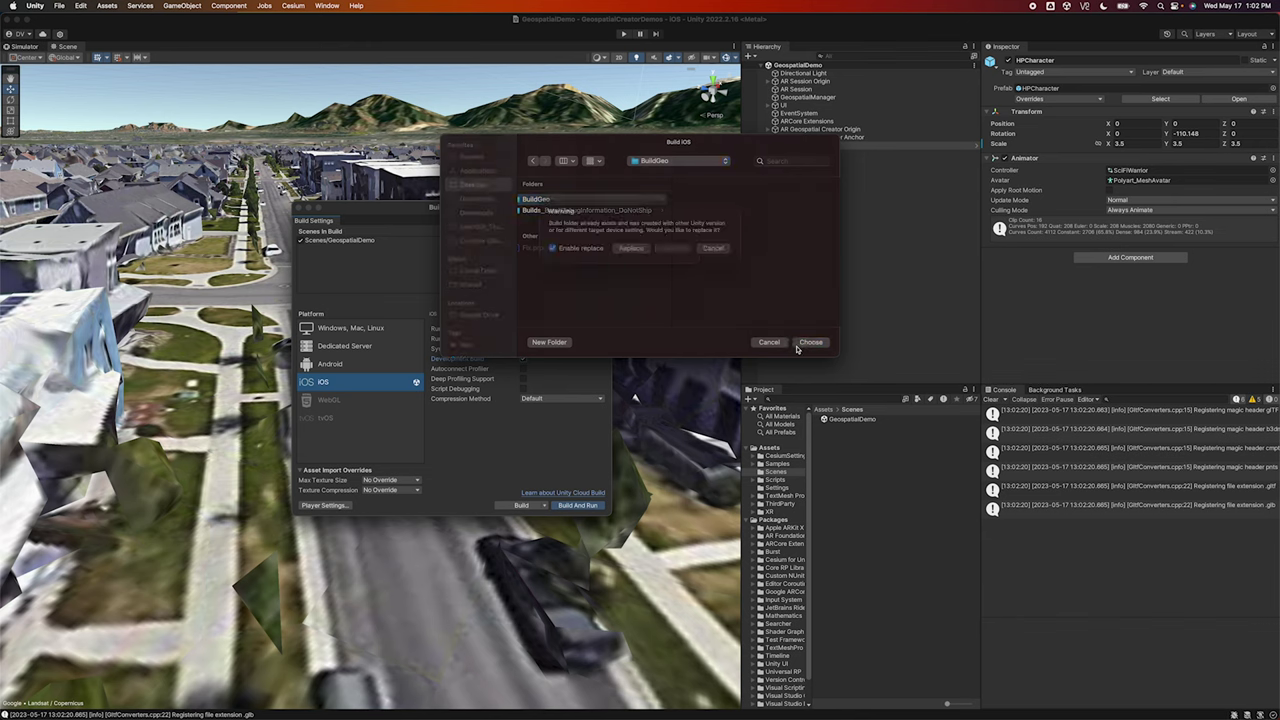
left_click(630, 262)
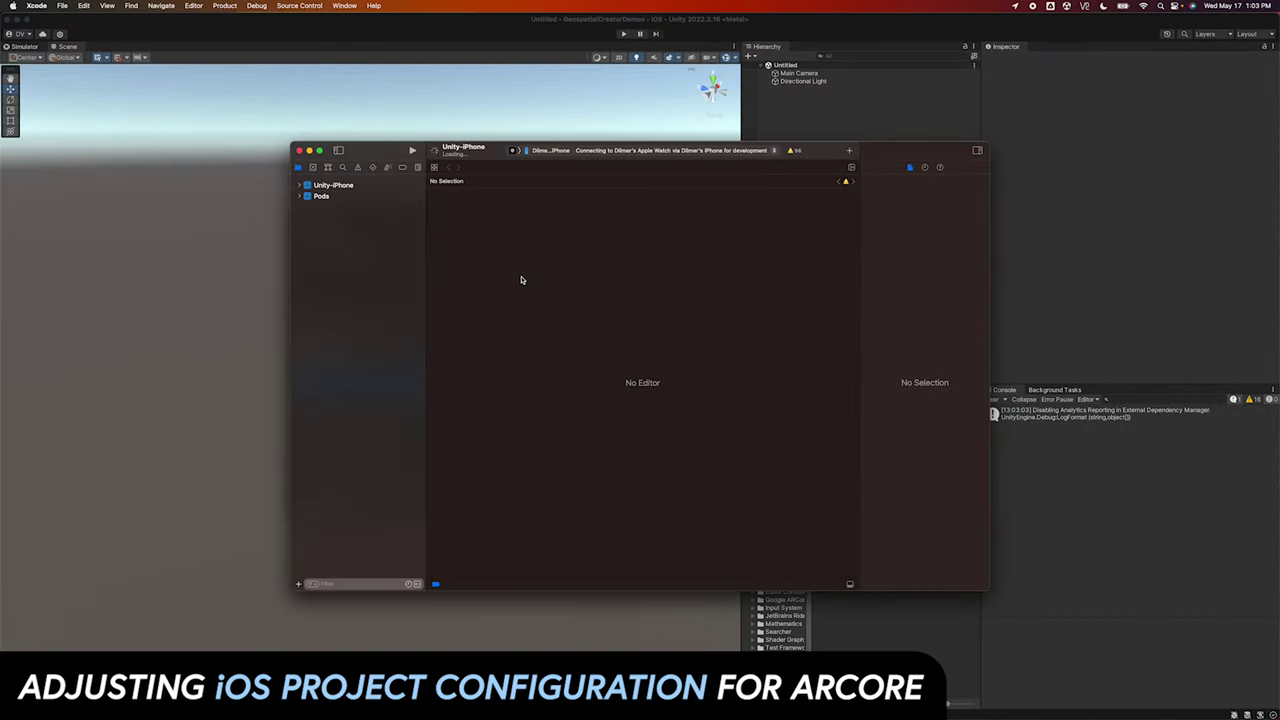
Step: Clean and build Unity-iPhone, check the development-team signing error, then open the project settings
key("super+shift+k")
key("super+b")
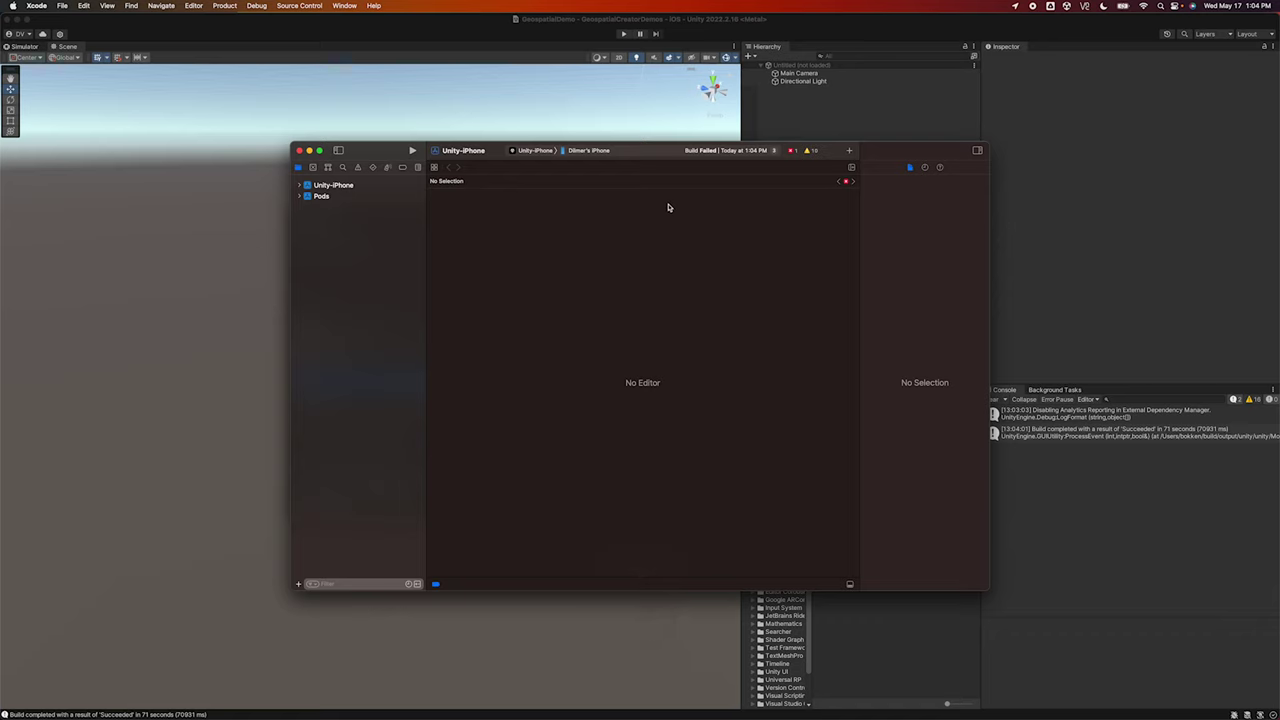
left_click(792, 151)
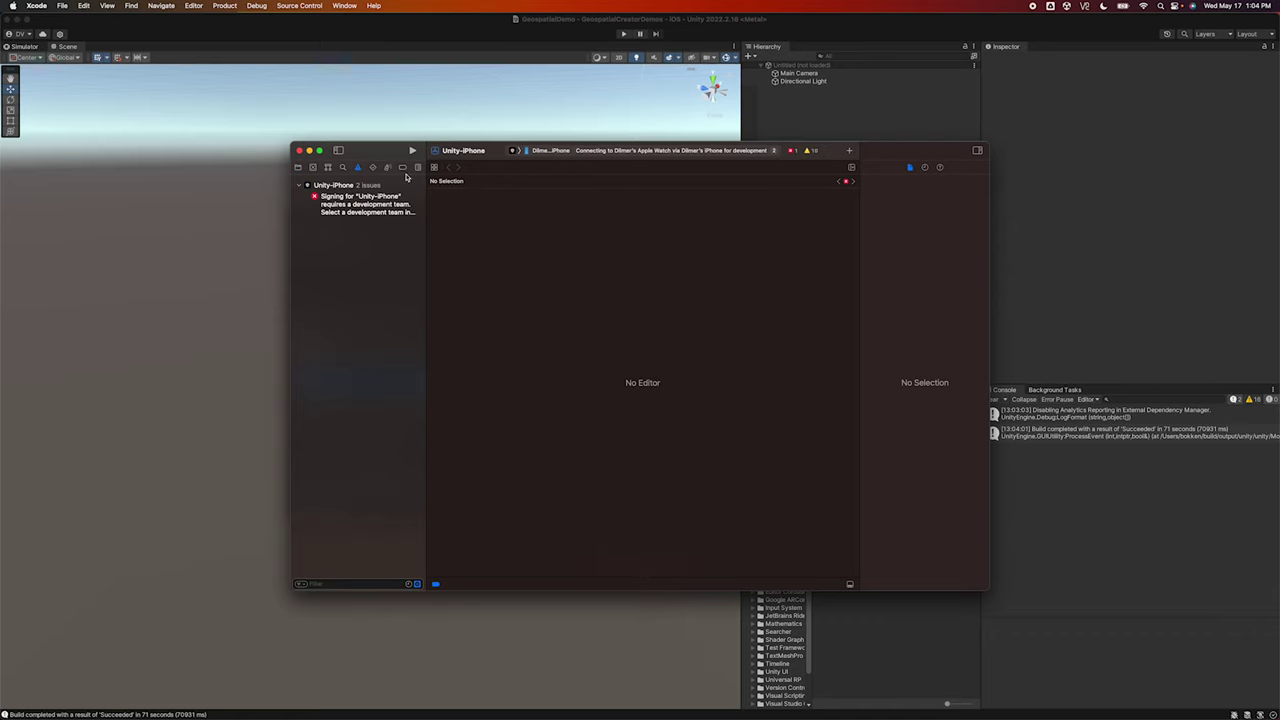
left_click(298, 167)
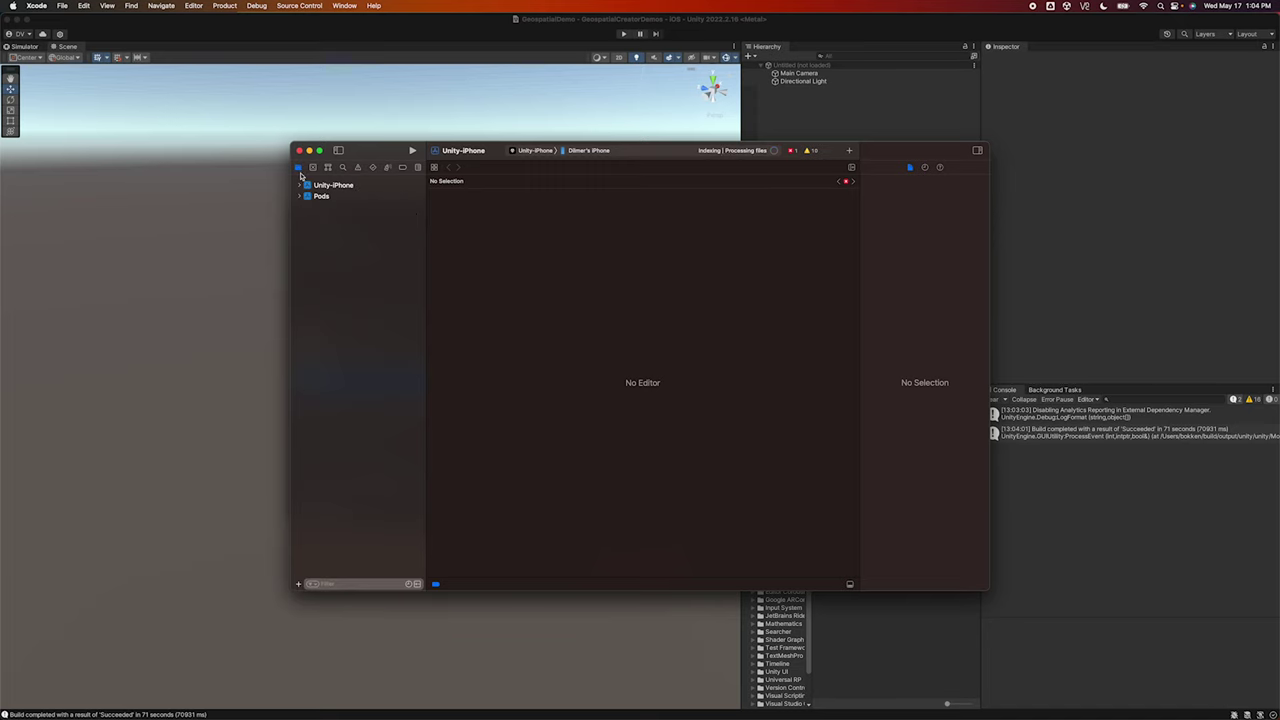
left_click(330, 185)
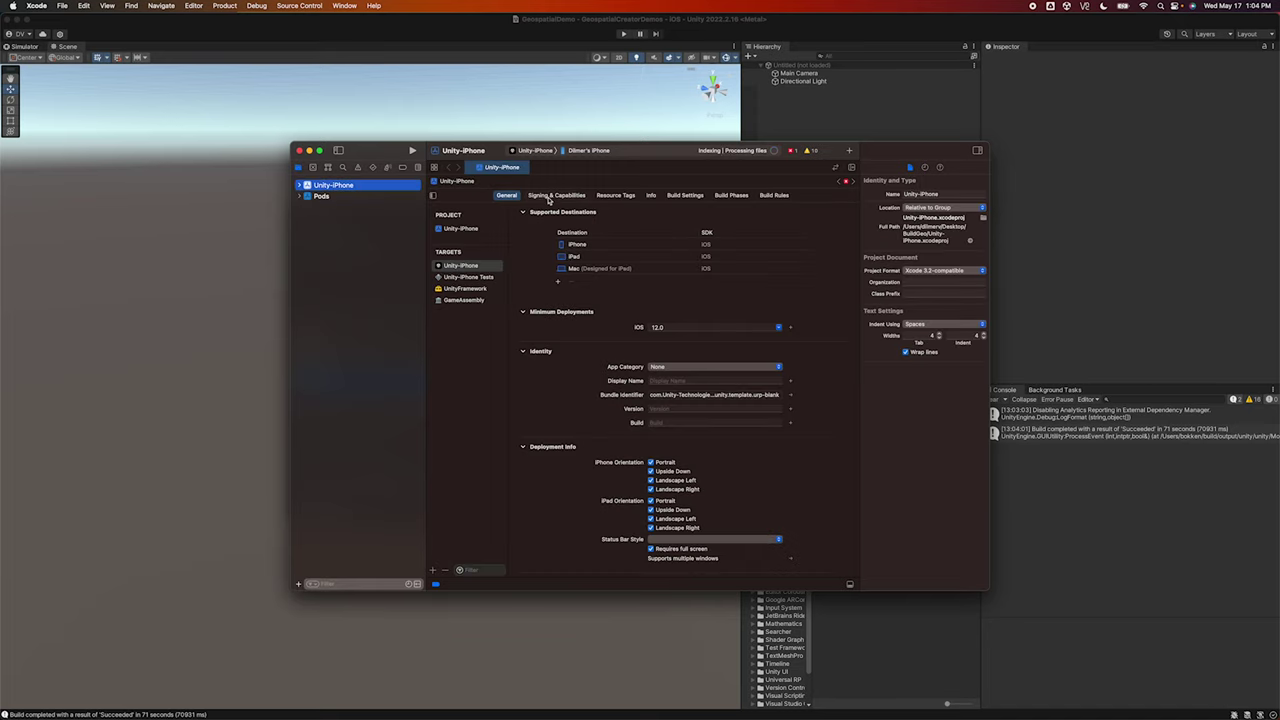
Step: Under Signing & Capabilities, set the Team to the developer's personal team
left_click(552, 196)
left_click(629, 270)
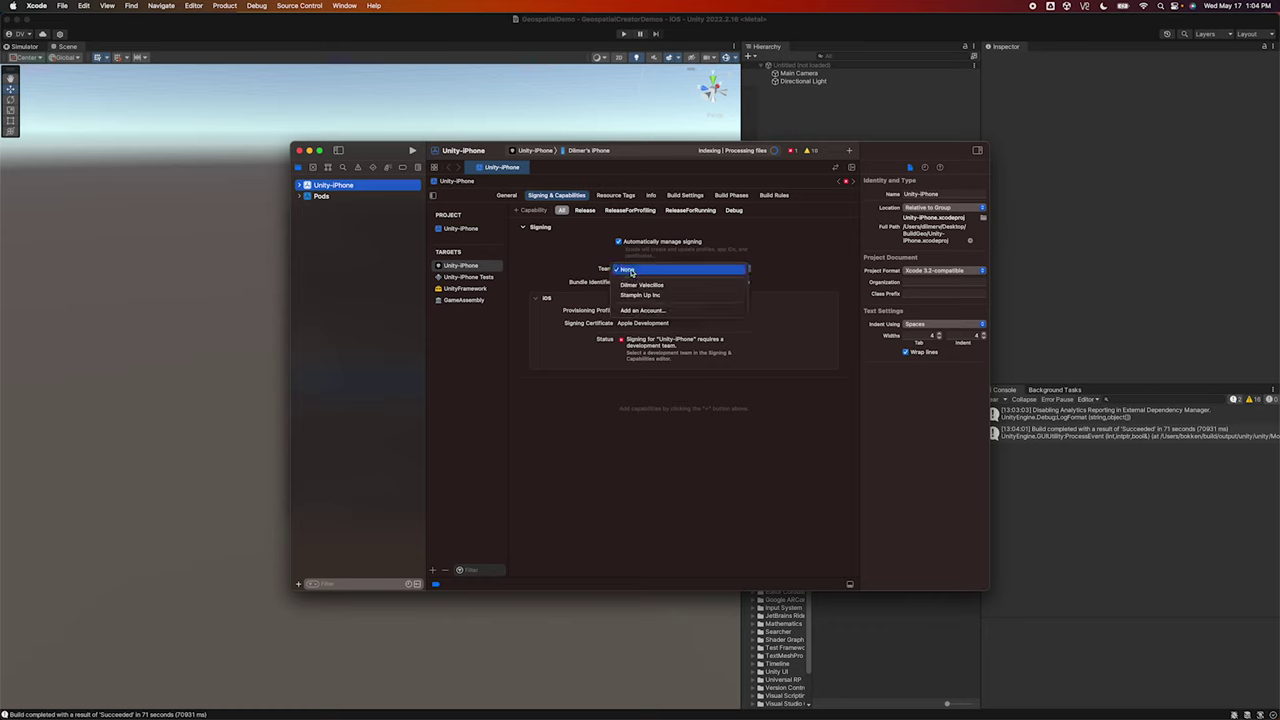
left_click(652, 283)
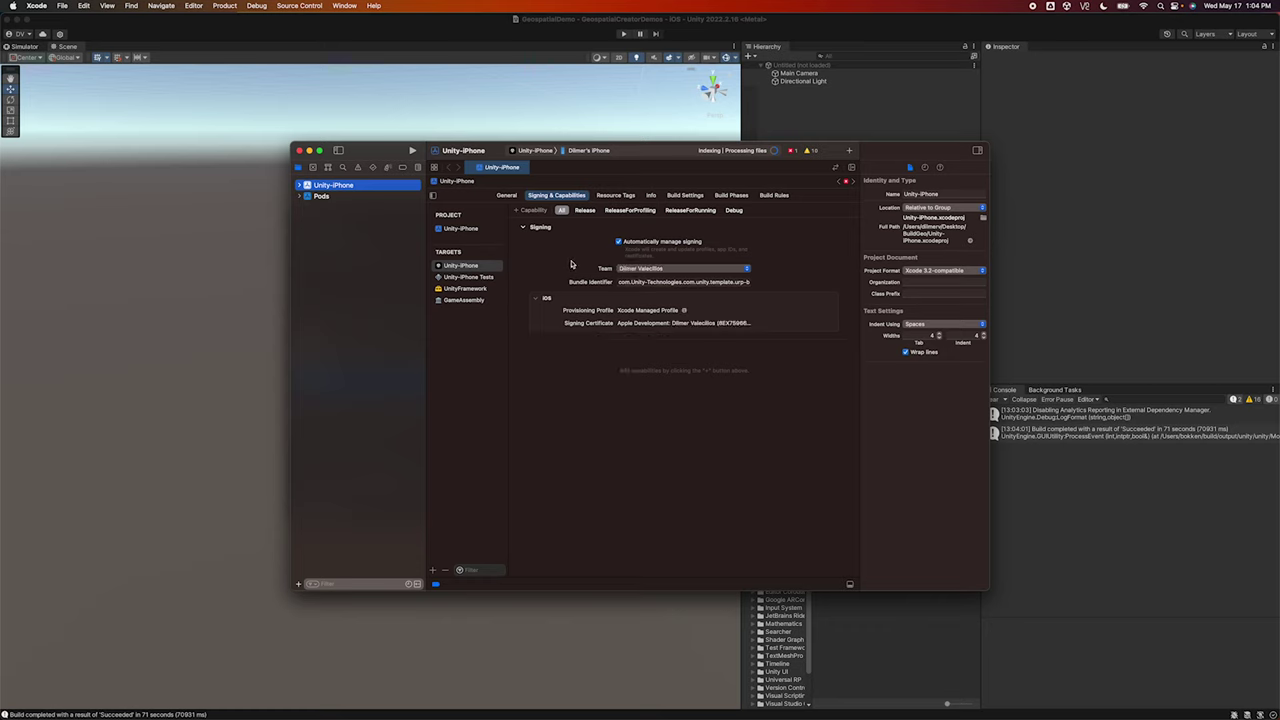
left_click(64, 6)
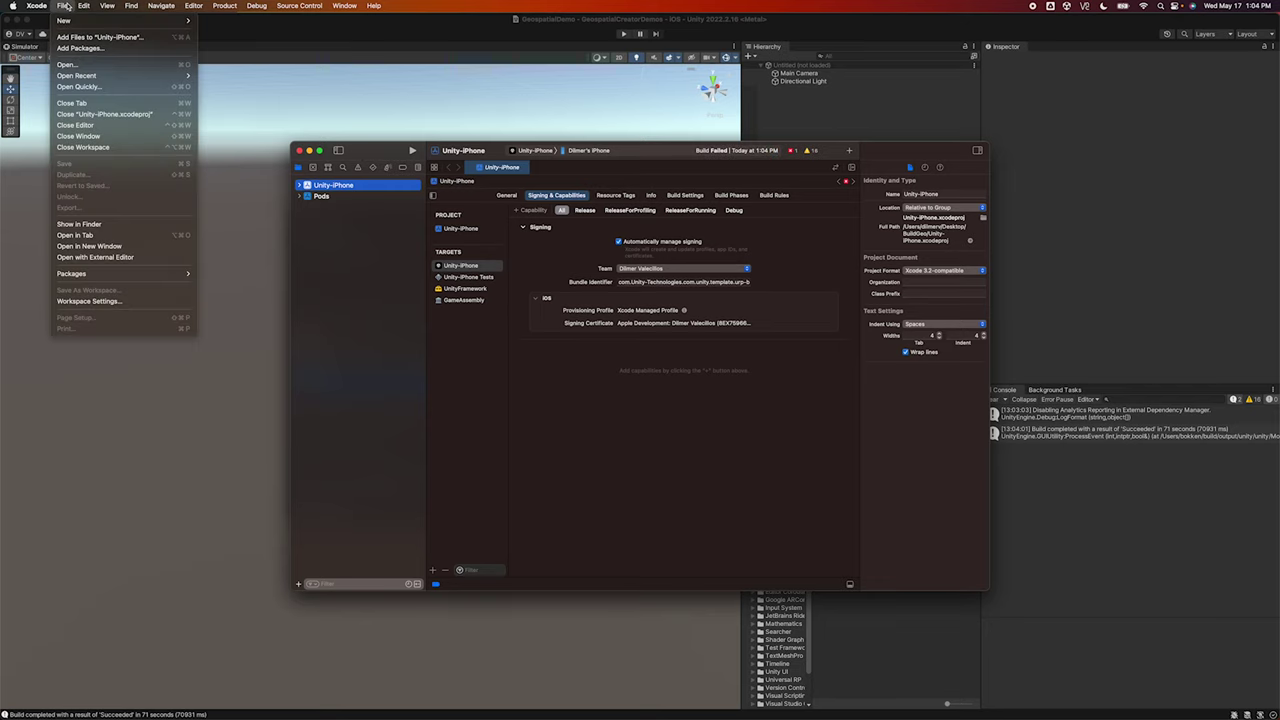